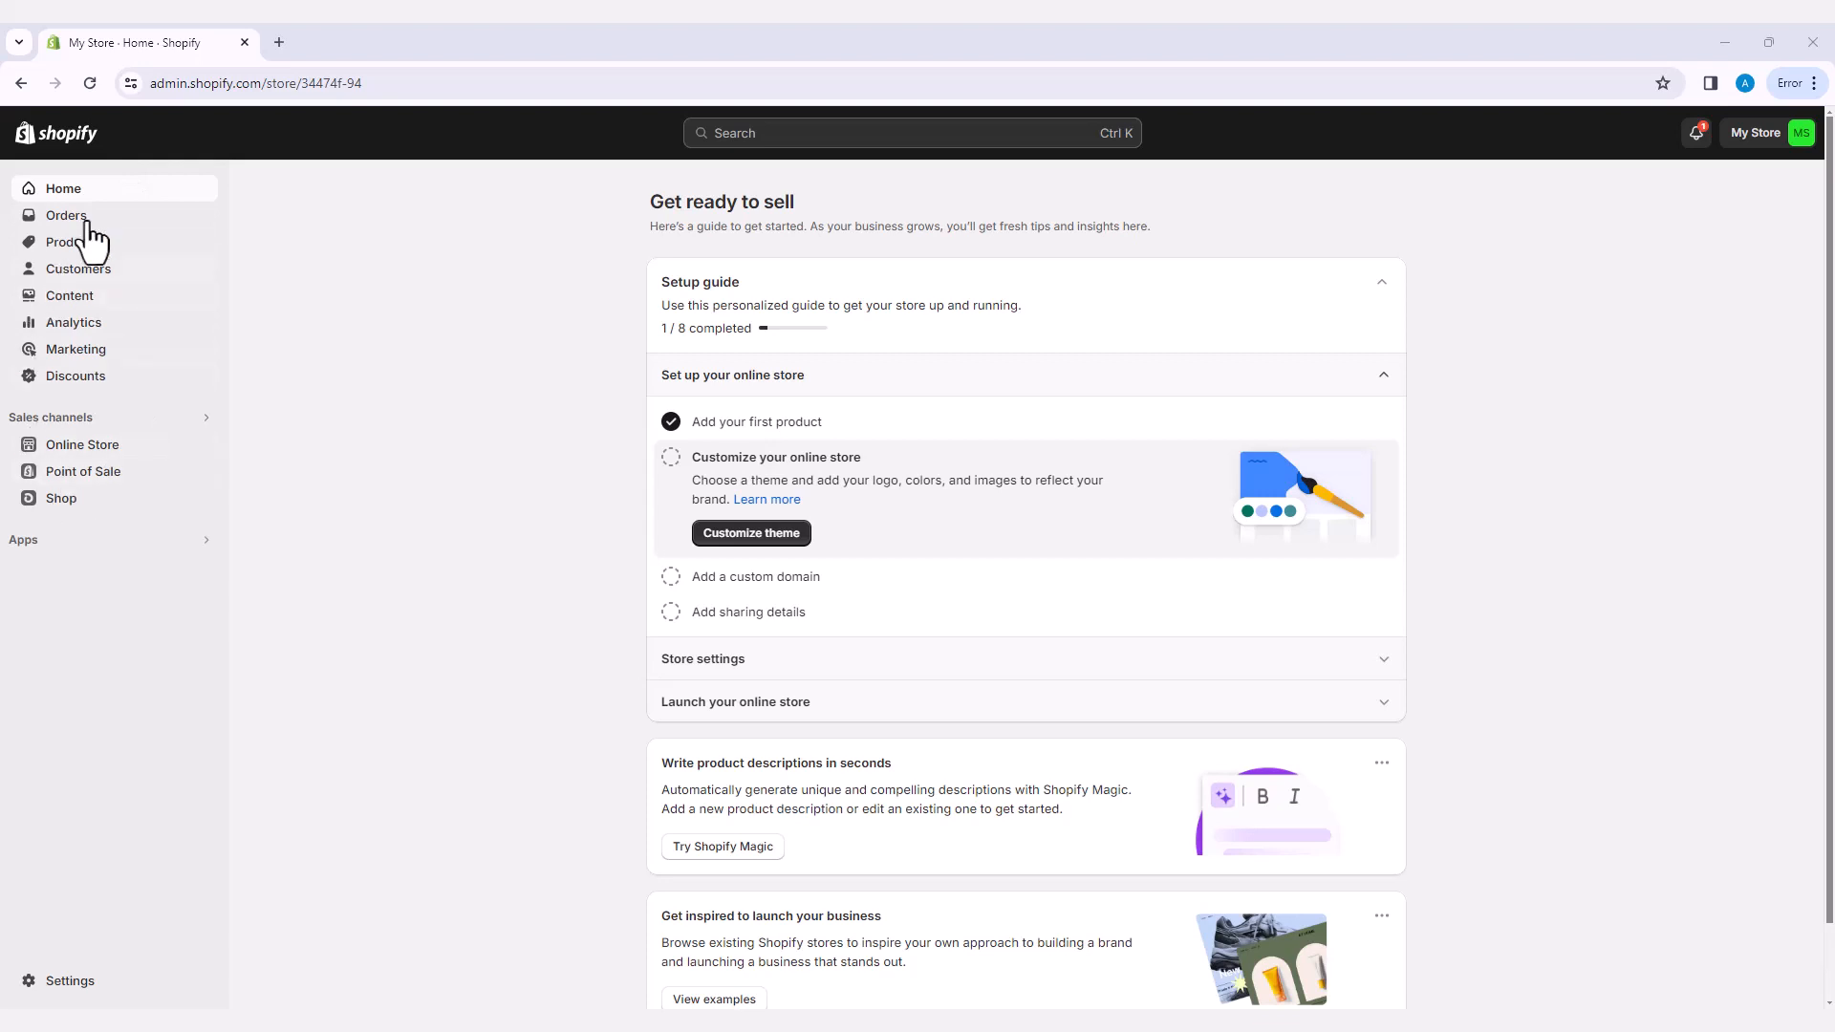
# Step: Open a new blank browser tab beside the Shopify admin home page
pyautogui.click(279, 42)
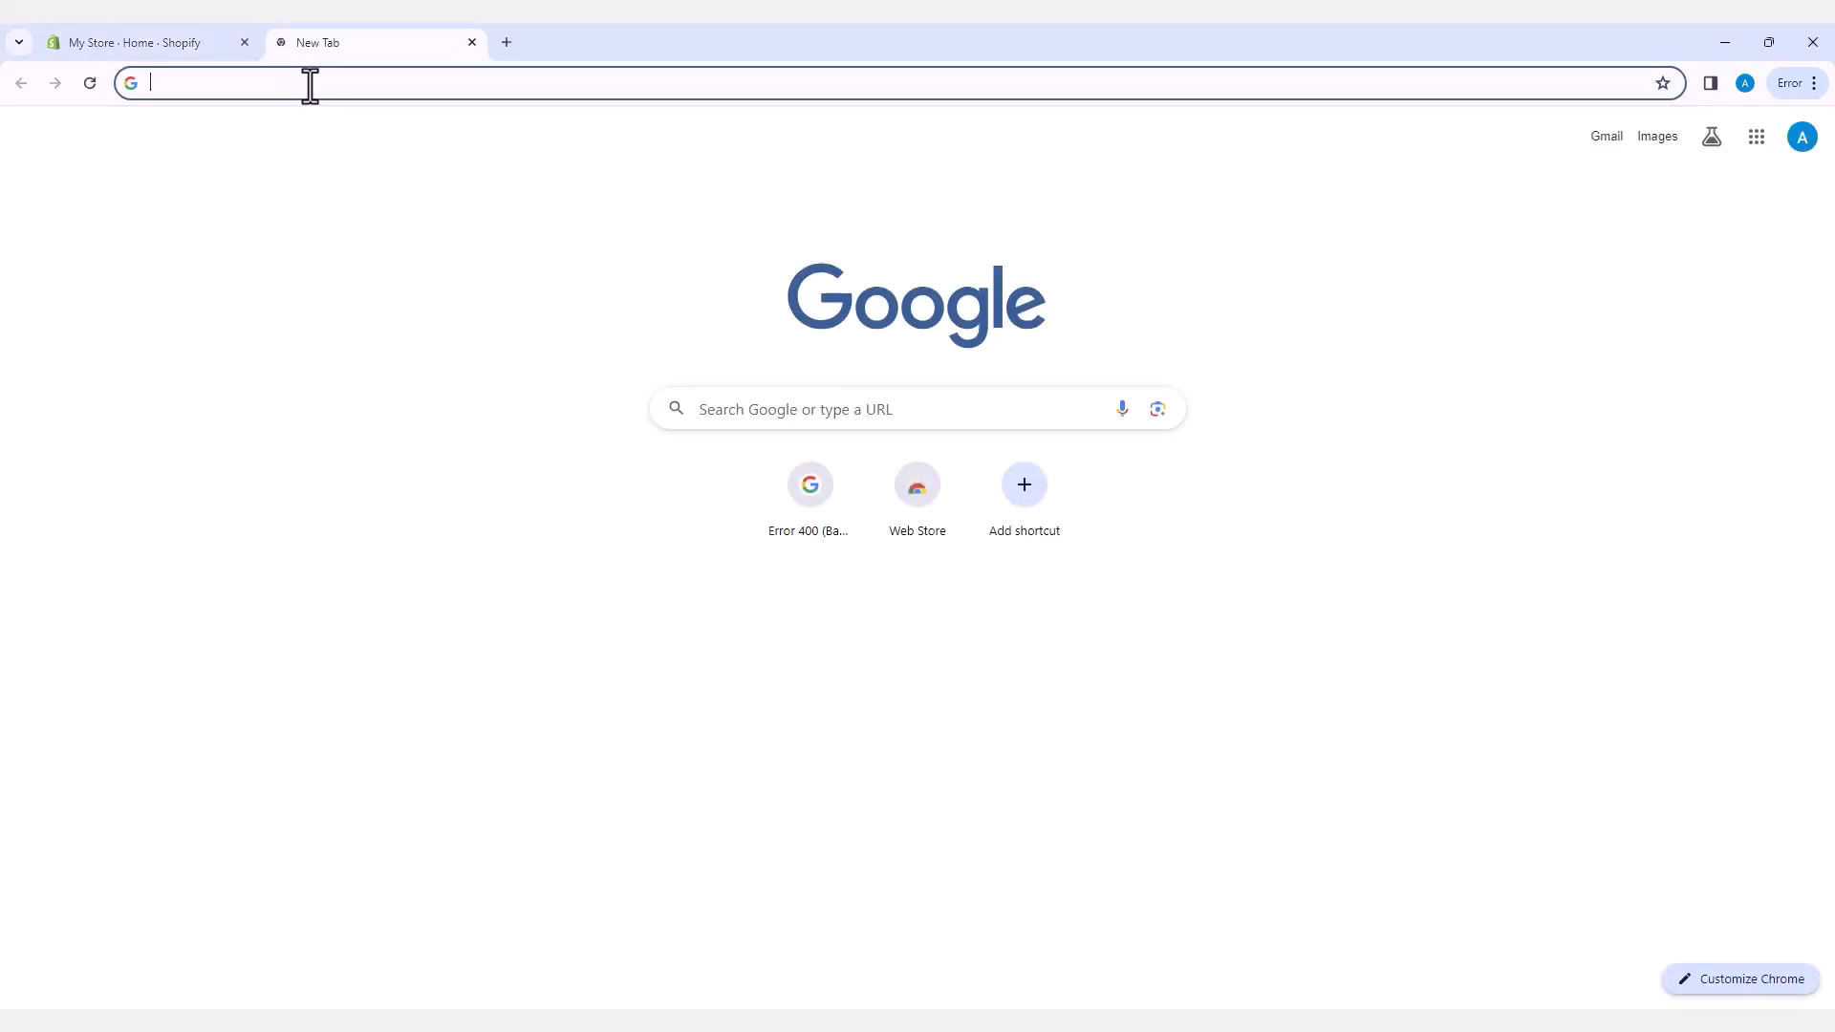
# Step: Go to figma.com and bring up the Figma account sign-up form via Get started
pyautogui.click(310, 85)
pyautogui.write('figma')
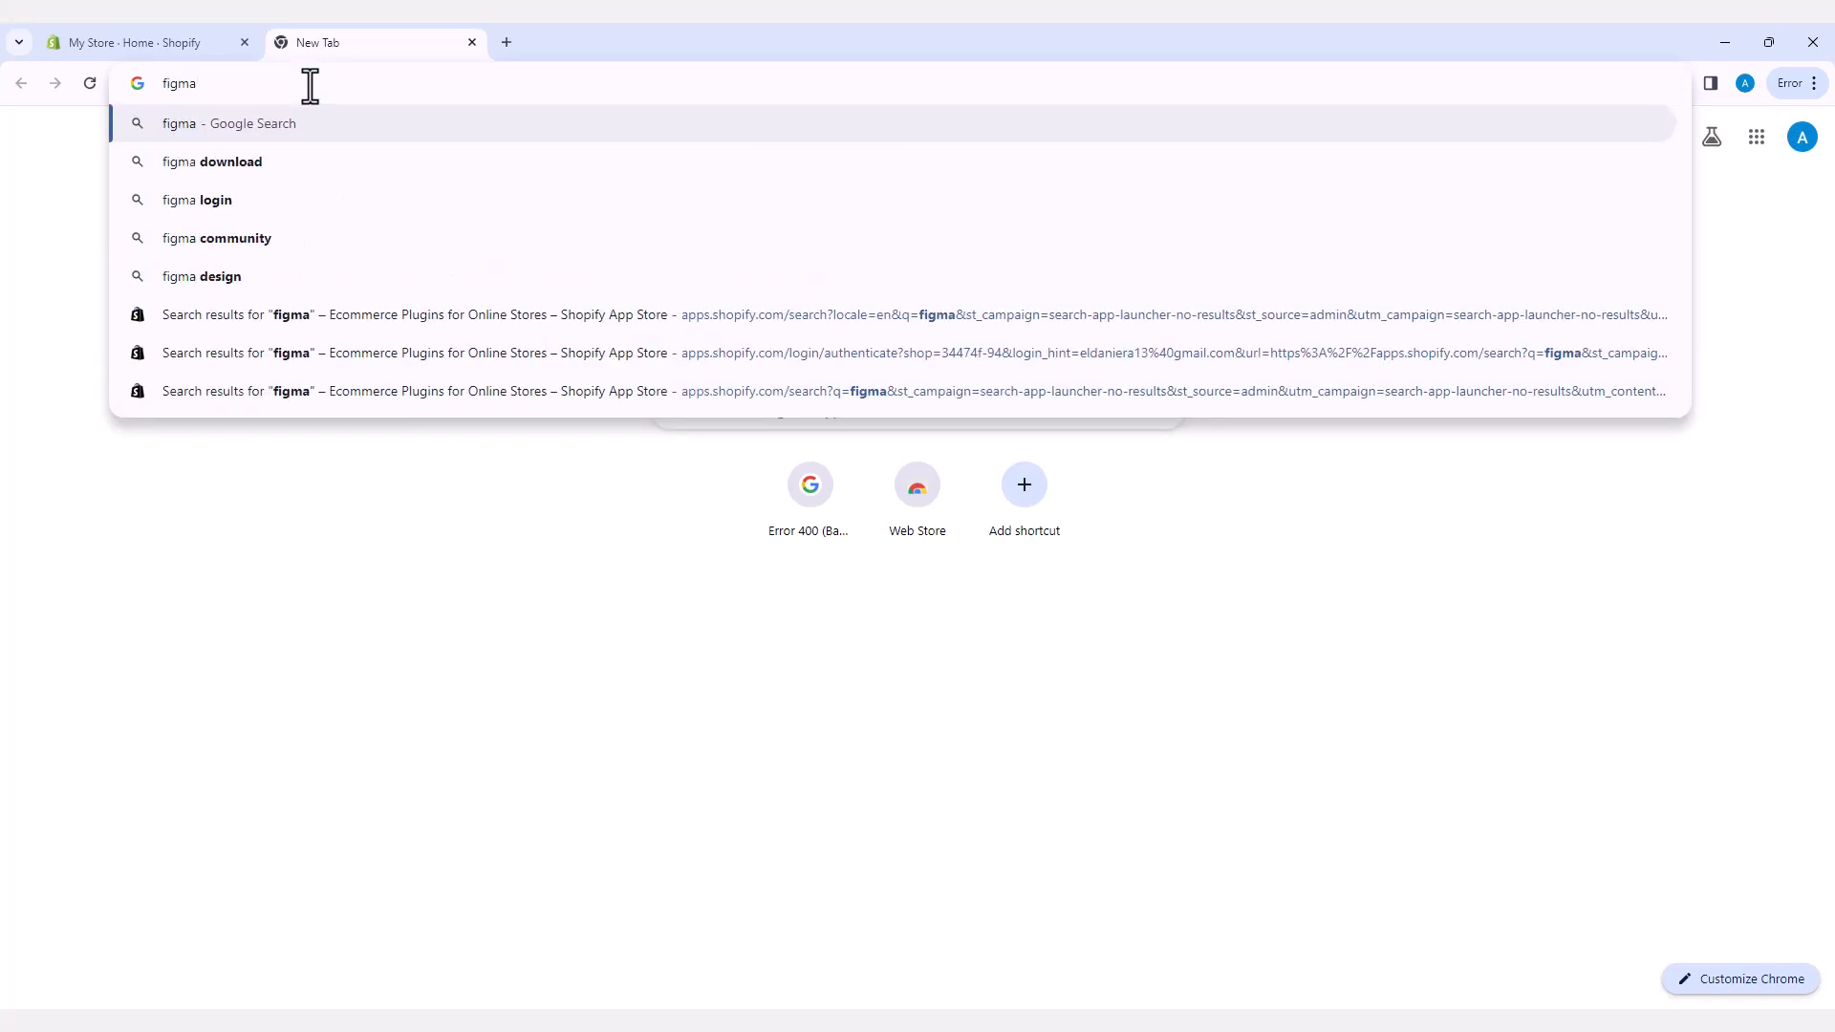
pyautogui.write('.com')
pyautogui.press('Return')
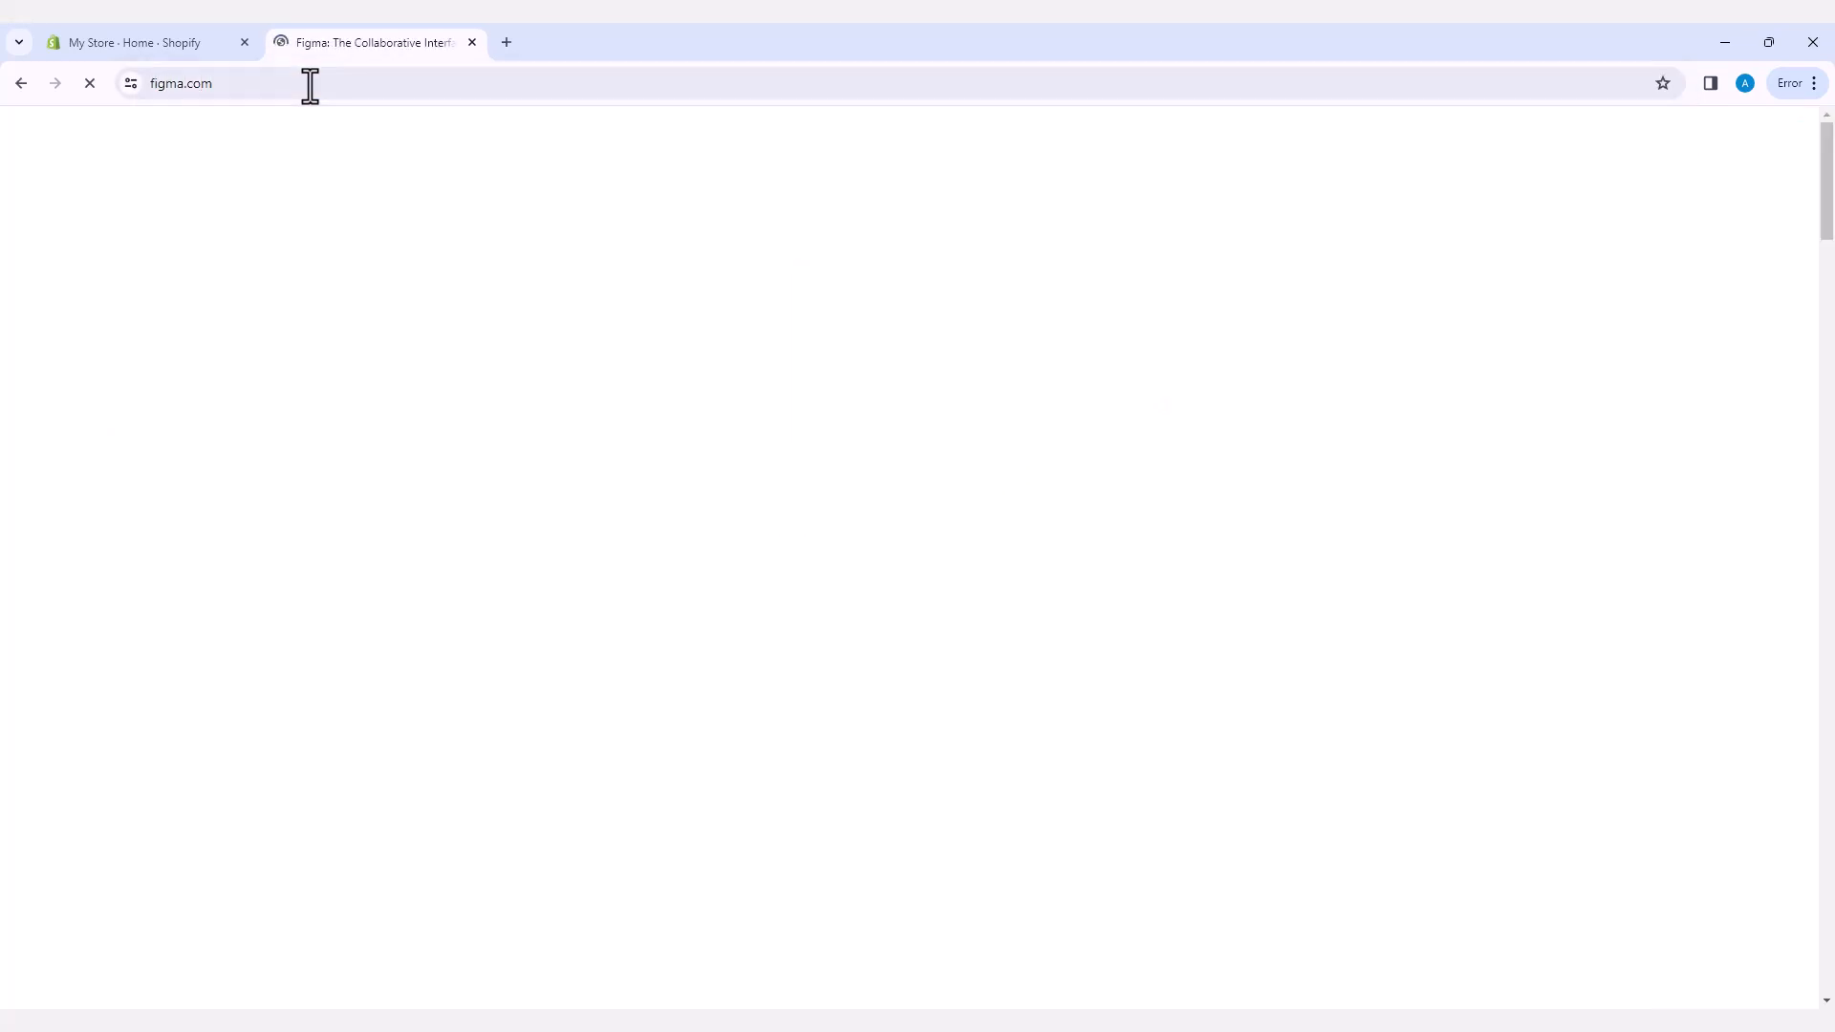
pyautogui.click(389, 450)
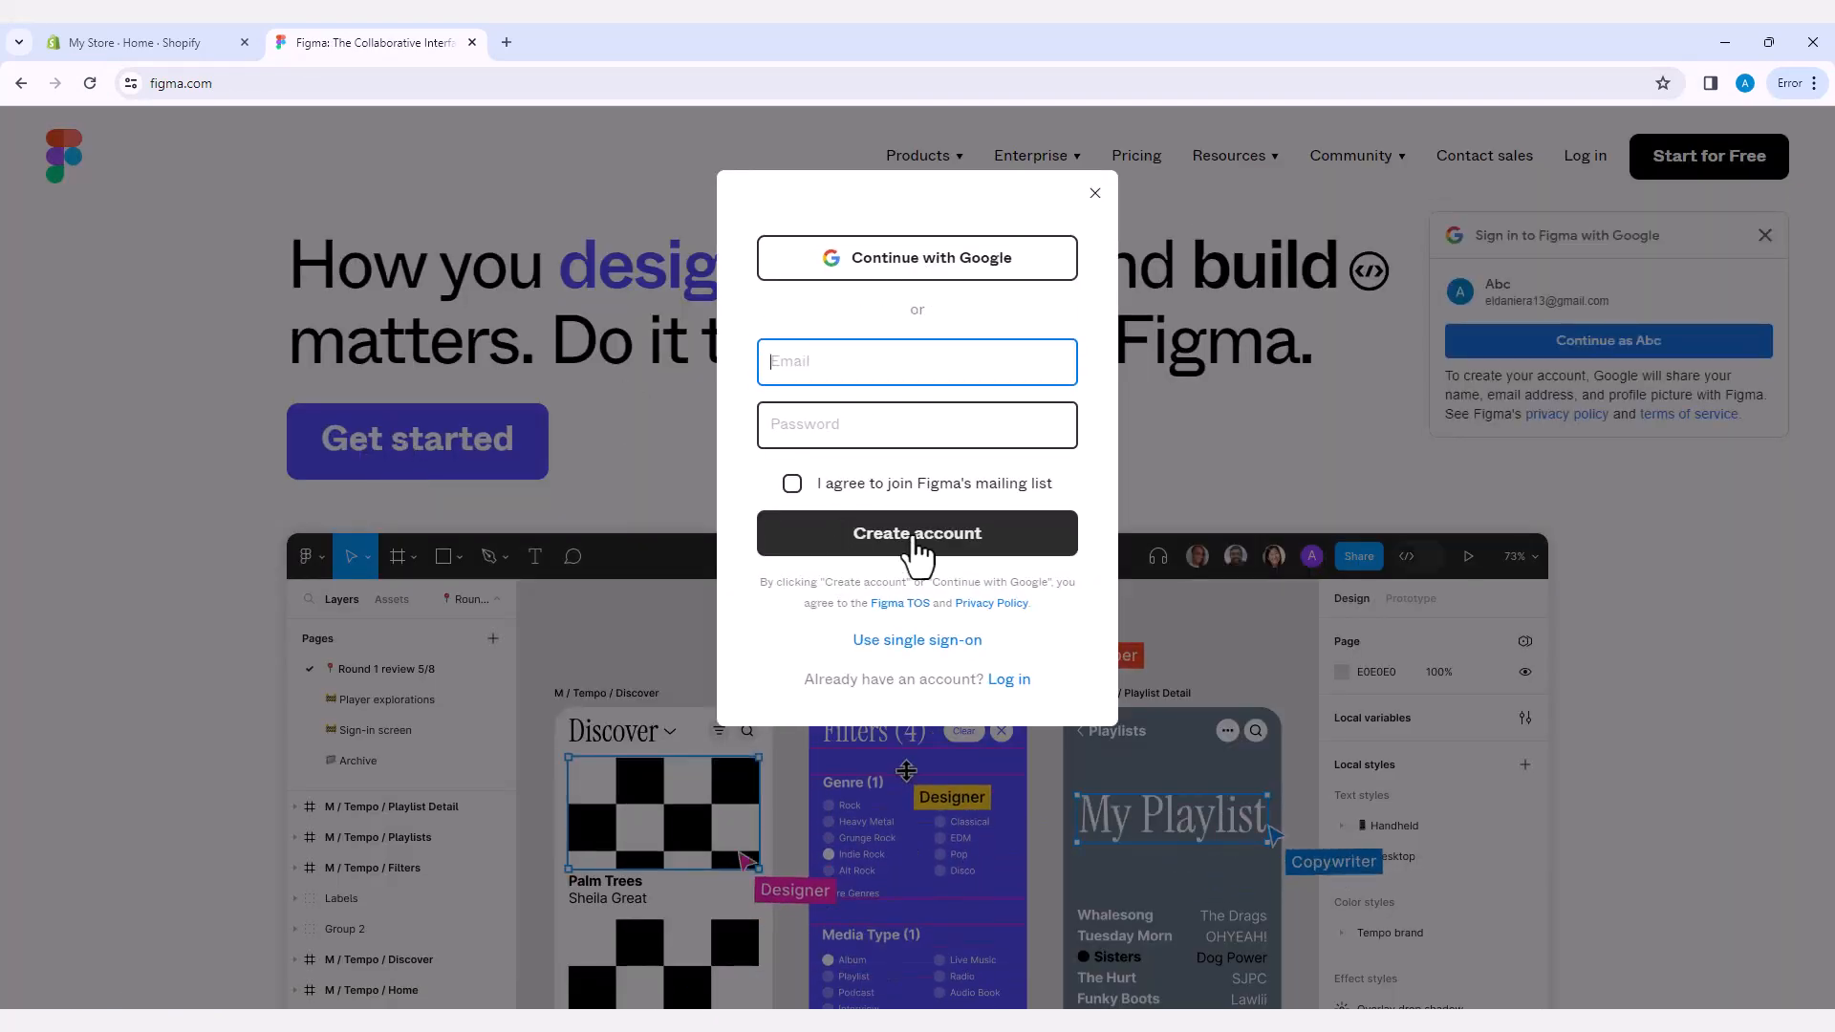
# Step: Sign up to Figma with the Google account and approve sharing it
pyautogui.click(922, 272)
pyautogui.click(205, 420)
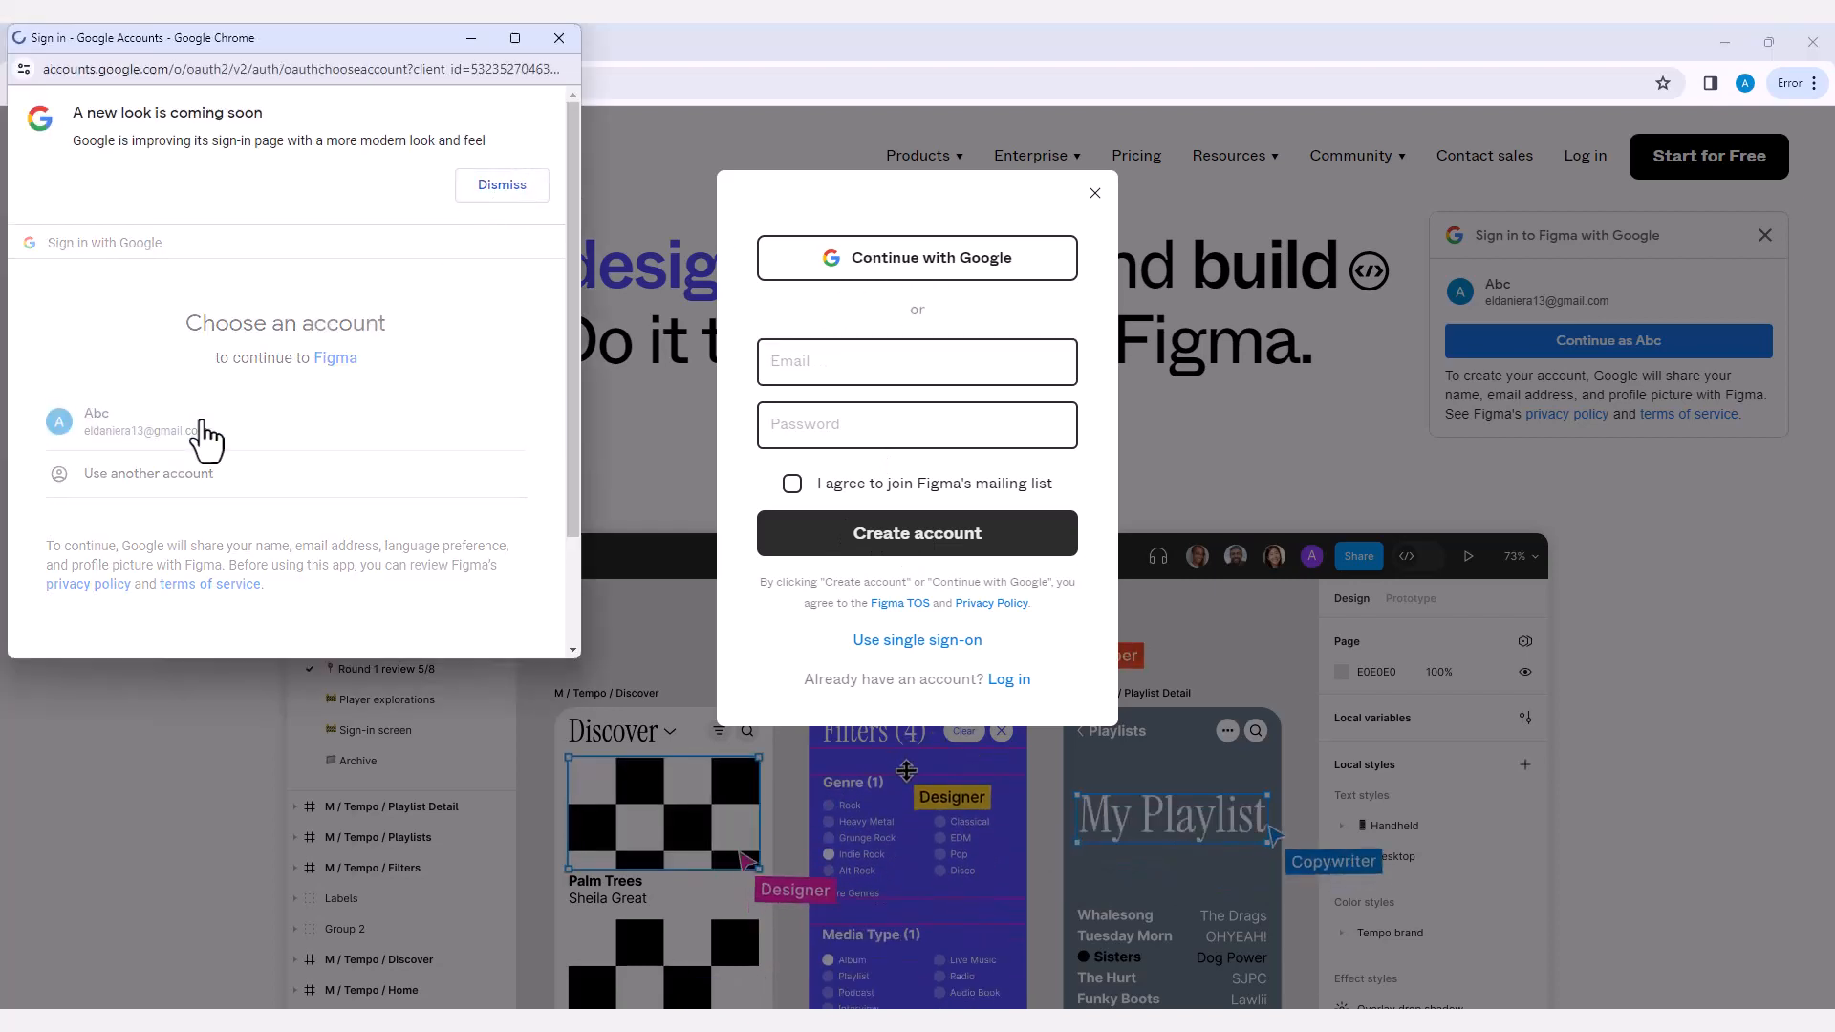
pyautogui.click(393, 542)
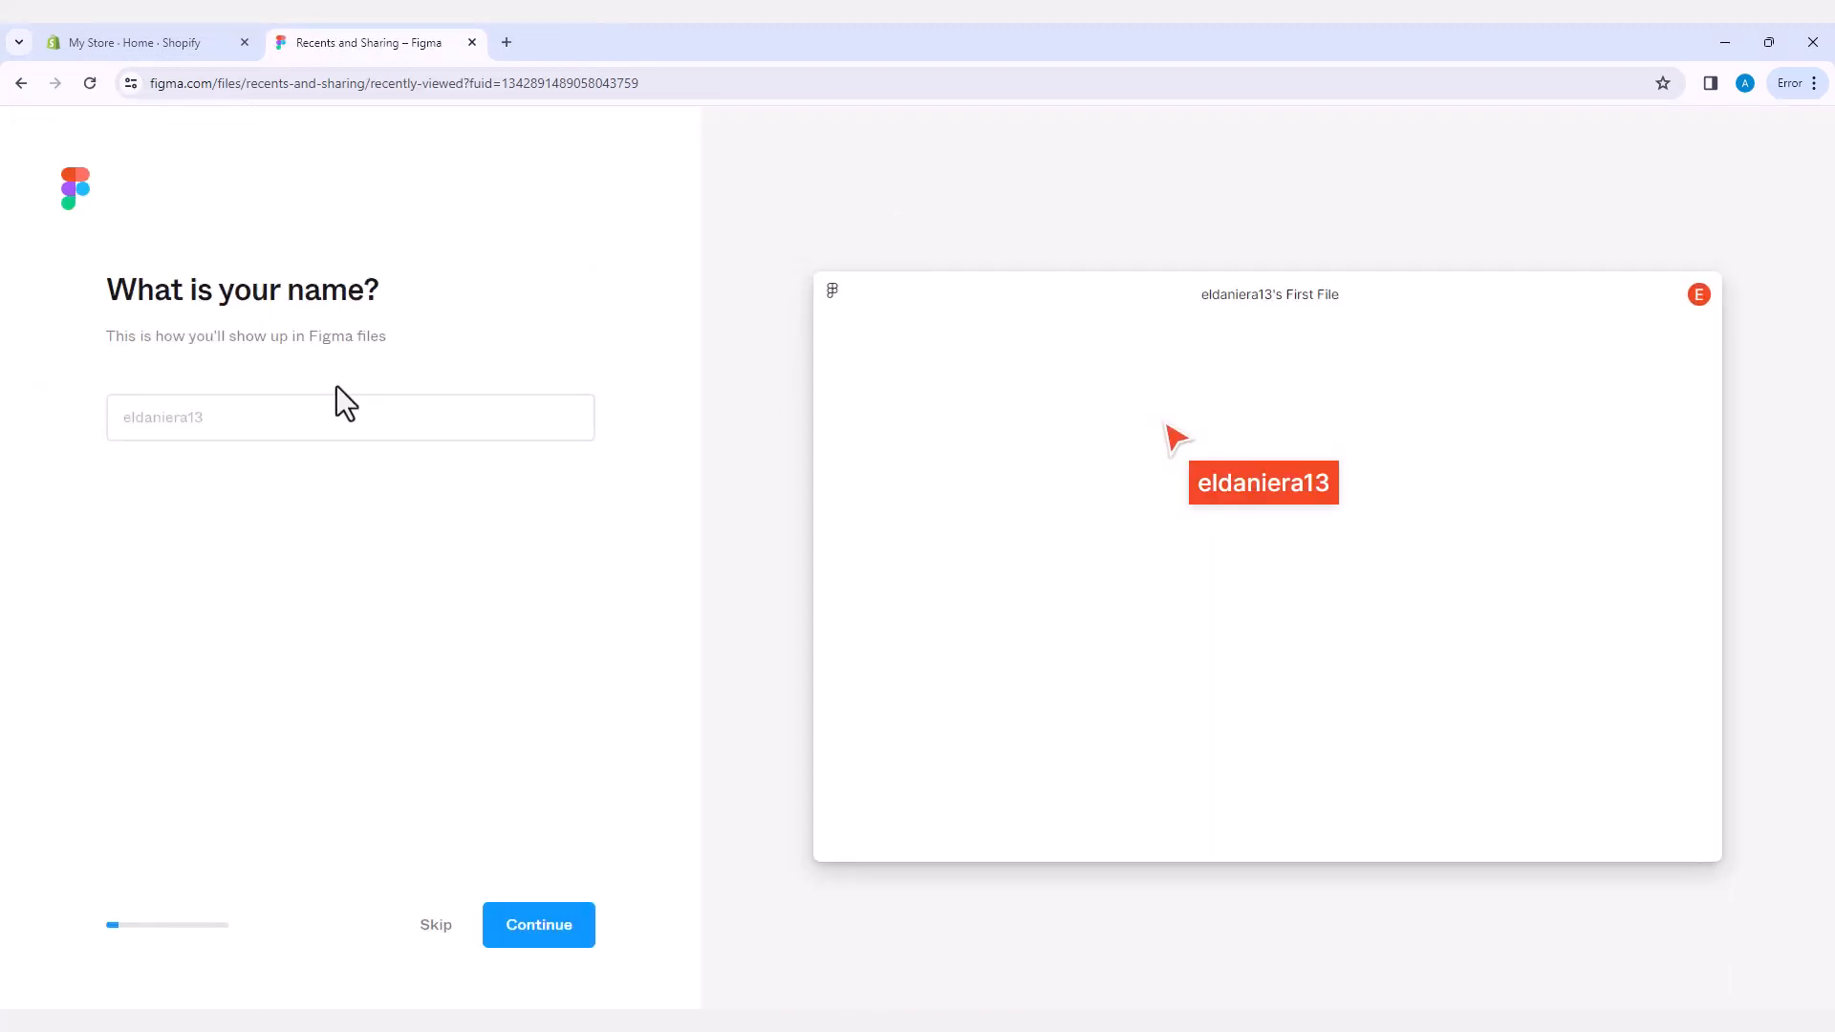
# Step: Answer onboarding: Student or educator, Other, Bootcamp or online course, no collaborators
pyautogui.click(552, 947)
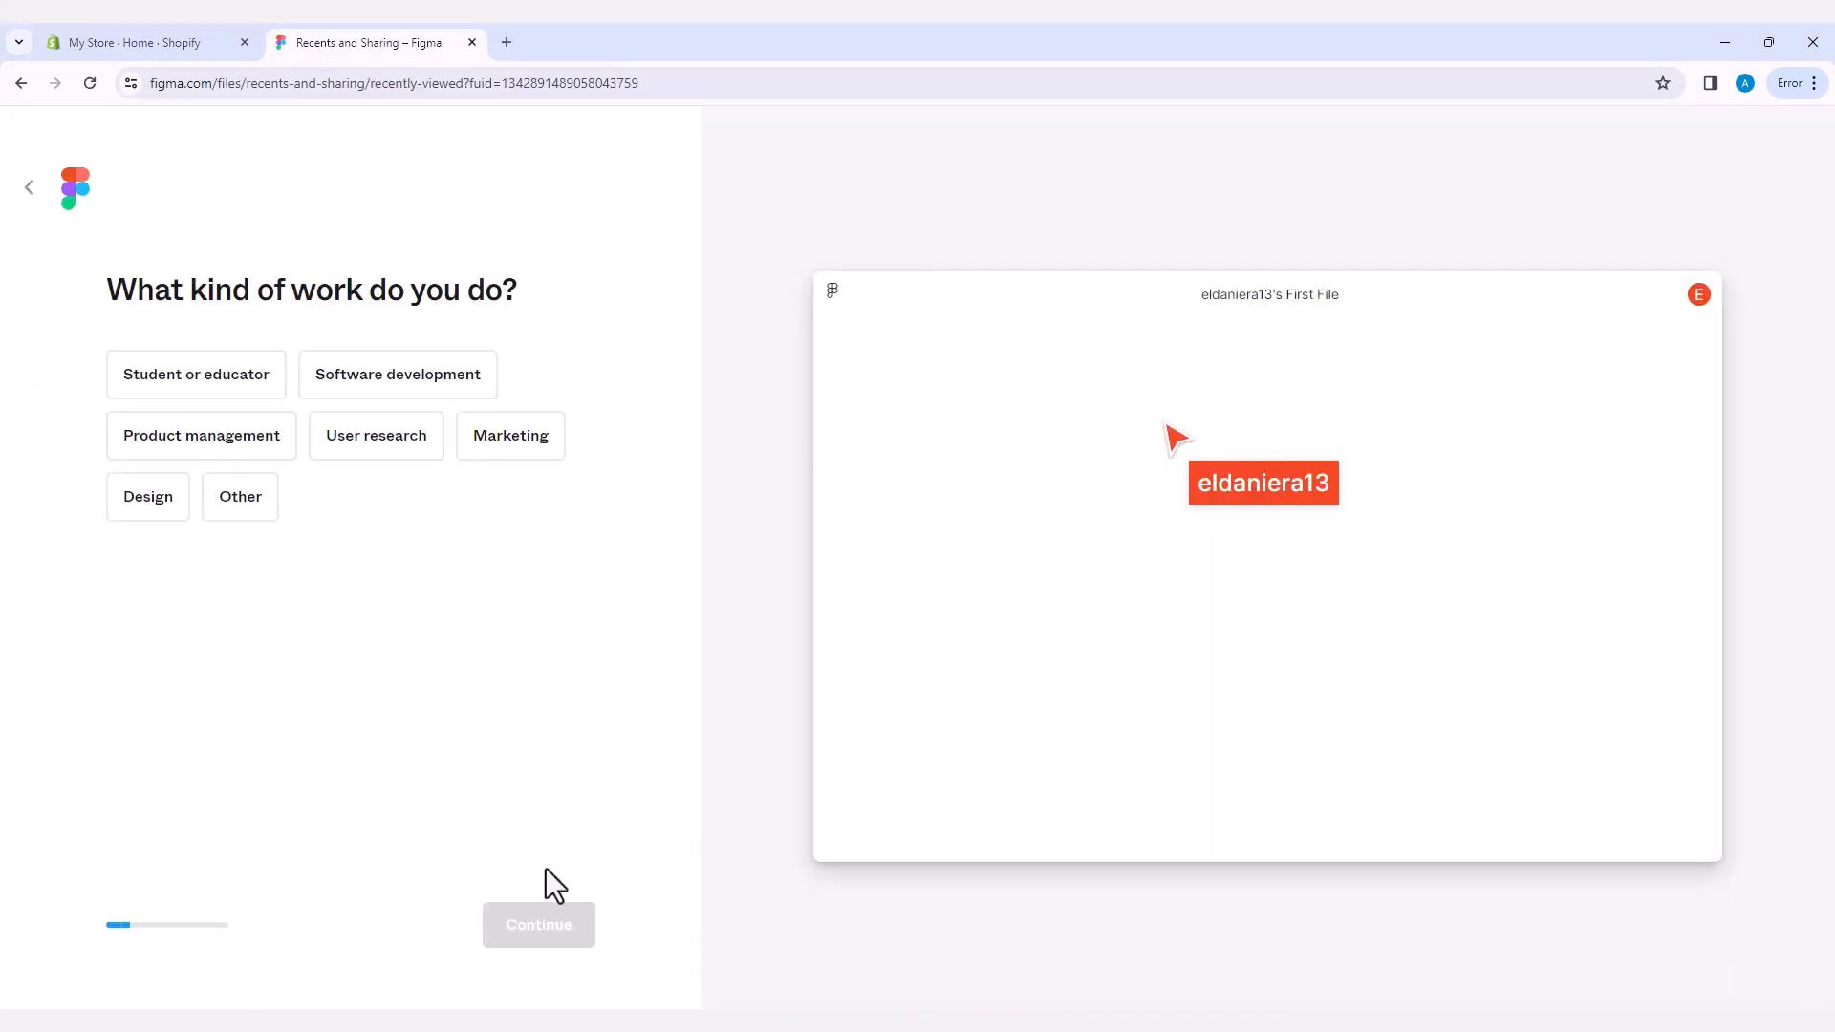
pyautogui.click(149, 499)
pyautogui.click(271, 381)
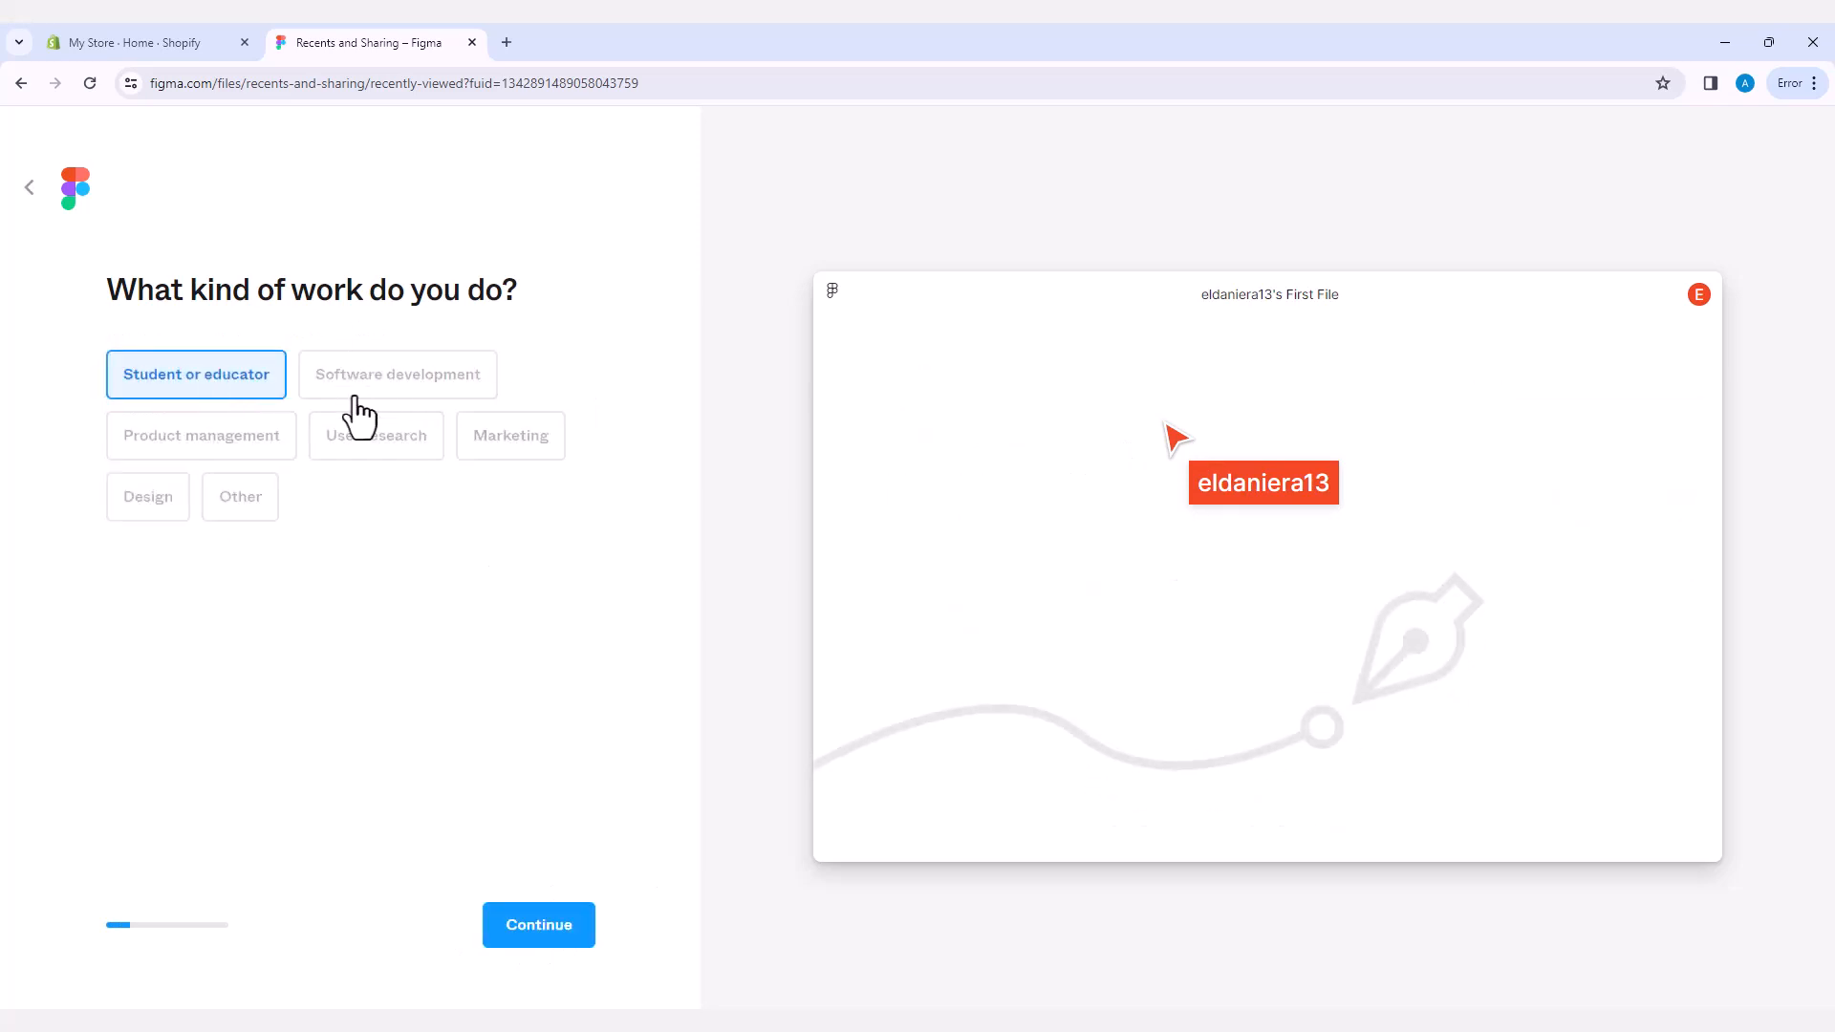
pyautogui.click(536, 928)
pyautogui.click(142, 536)
pyautogui.click(552, 944)
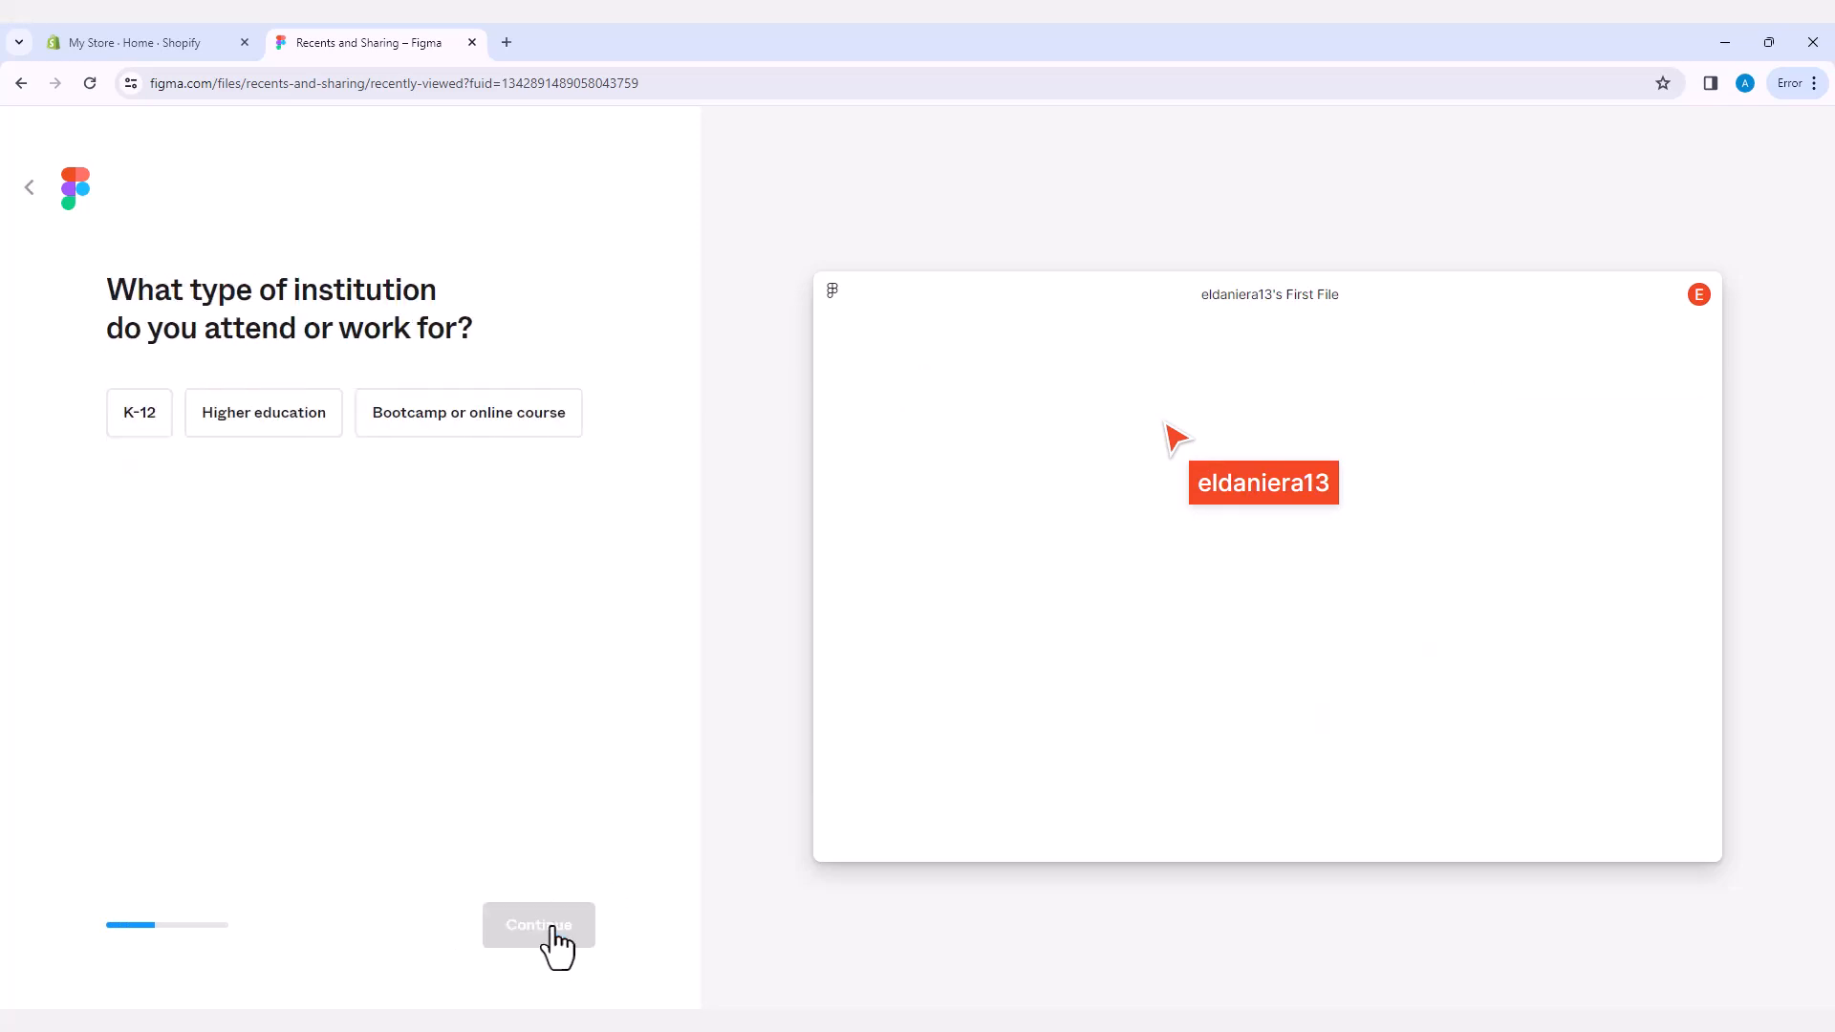
pyautogui.click(435, 432)
pyautogui.click(545, 937)
pyautogui.click(197, 530)
pyautogui.click(552, 932)
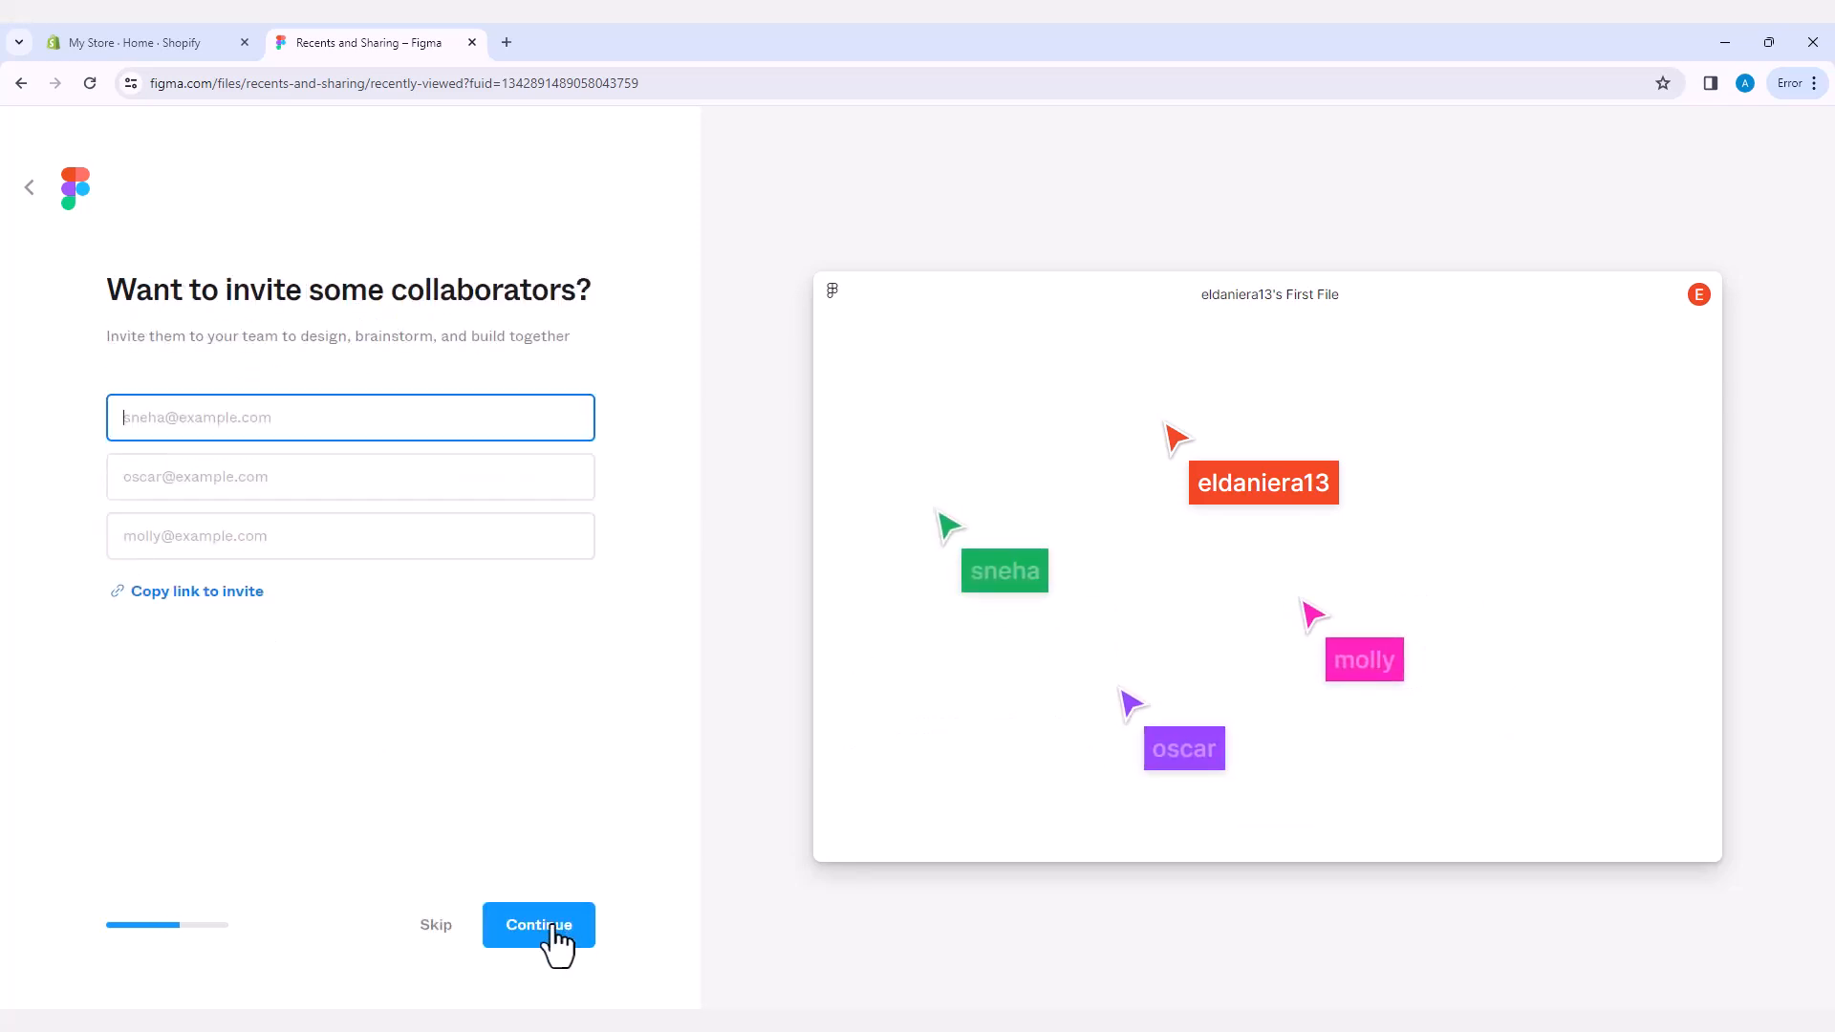
# Step: Skip invites, answer Other and first-time use, pick Starter plan and Design with Figma
pyautogui.click(438, 924)
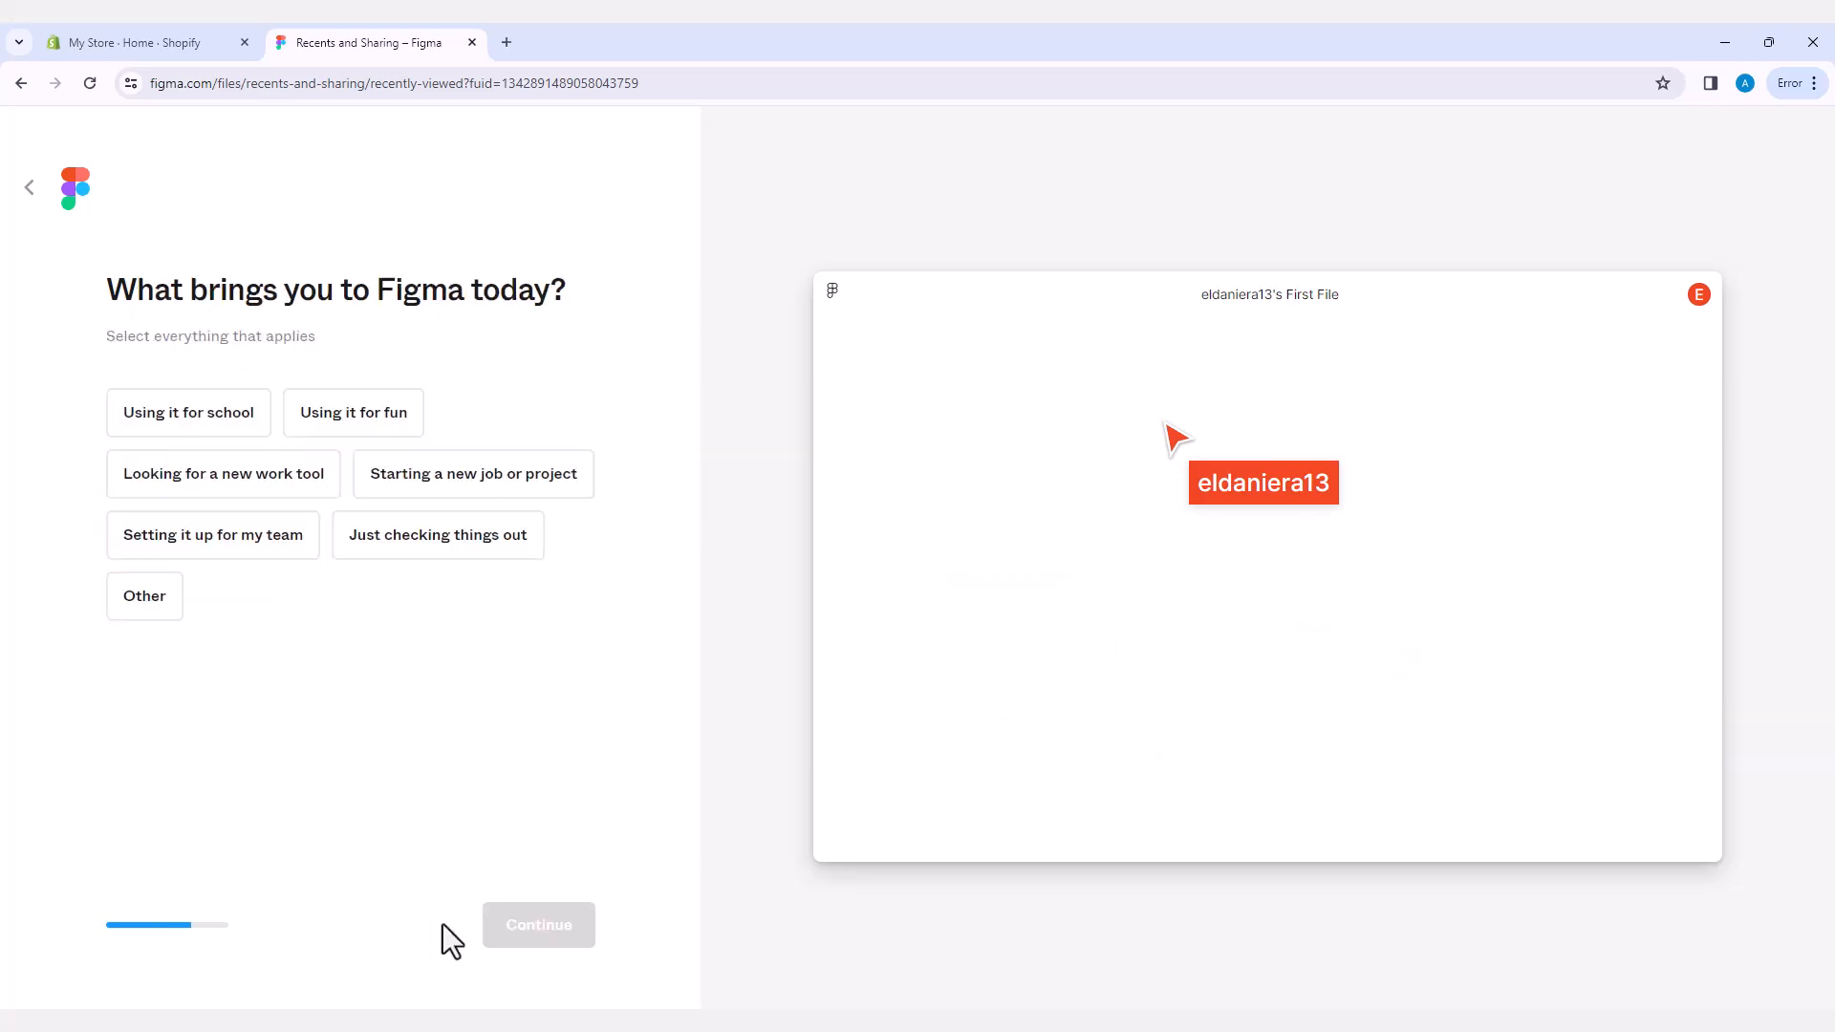
pyautogui.click(146, 597)
pyautogui.click(531, 934)
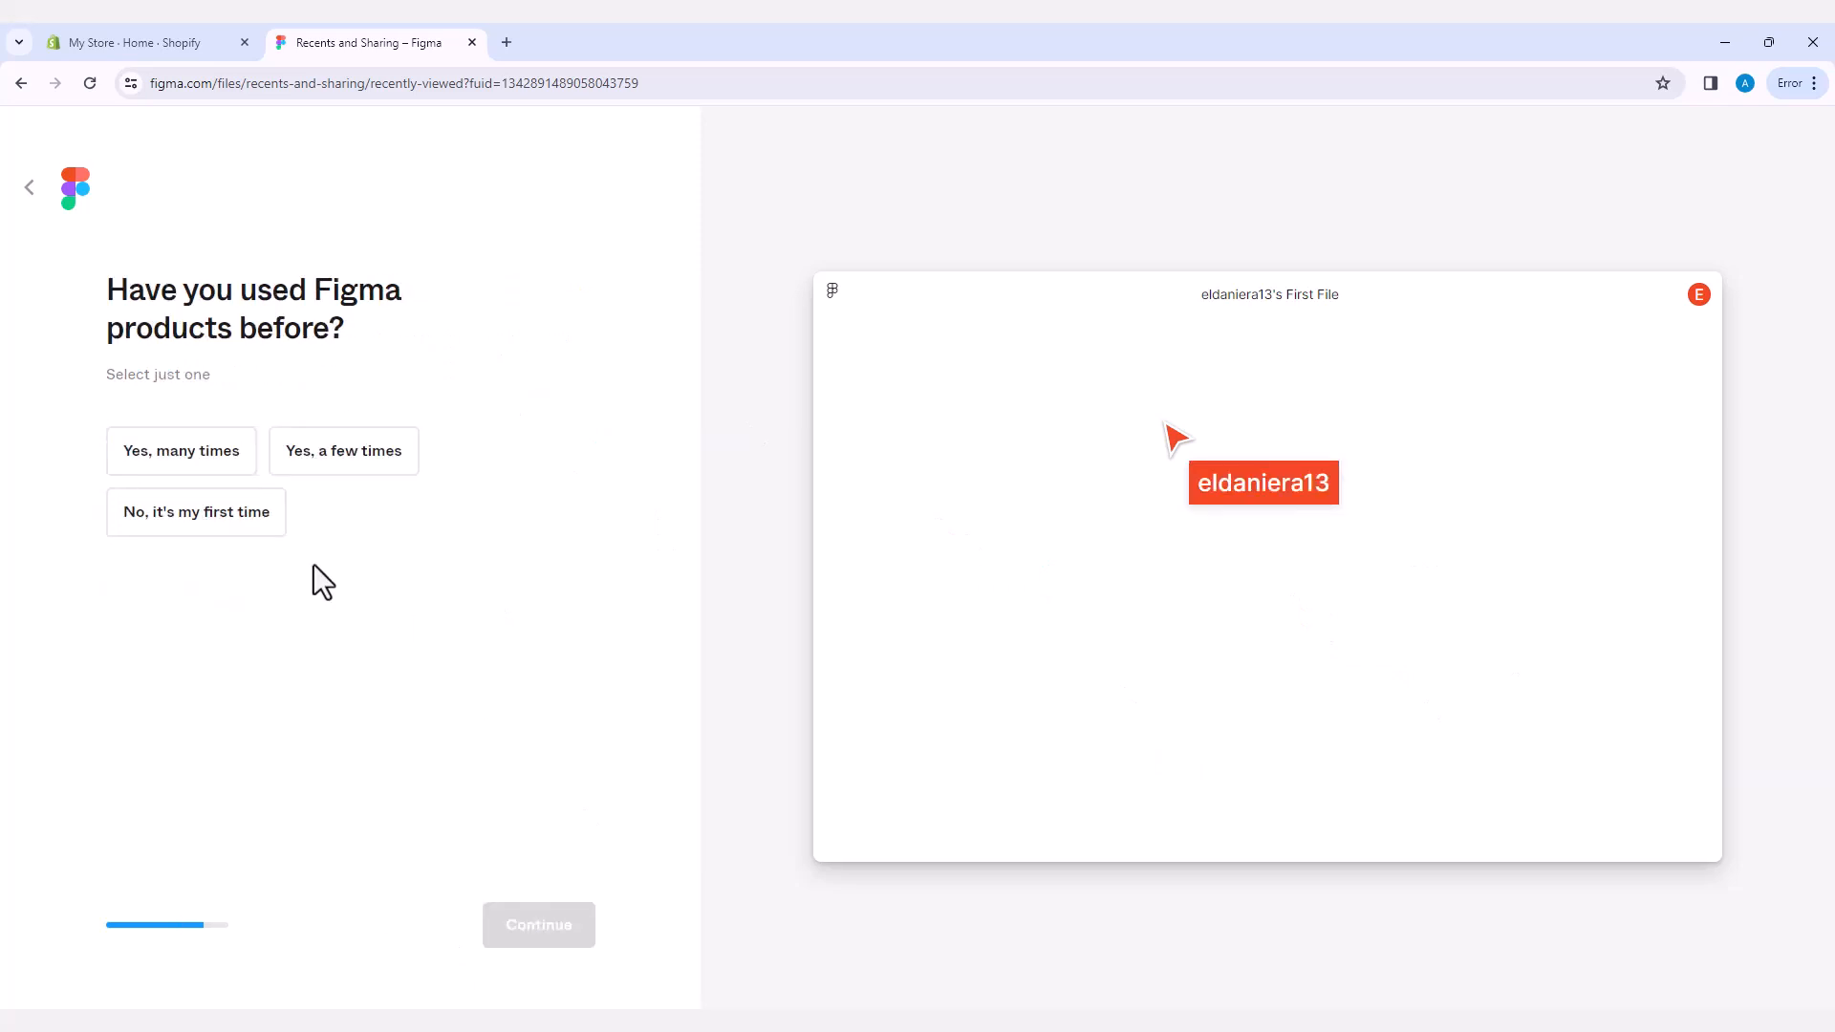
pyautogui.click(263, 517)
pyautogui.click(544, 943)
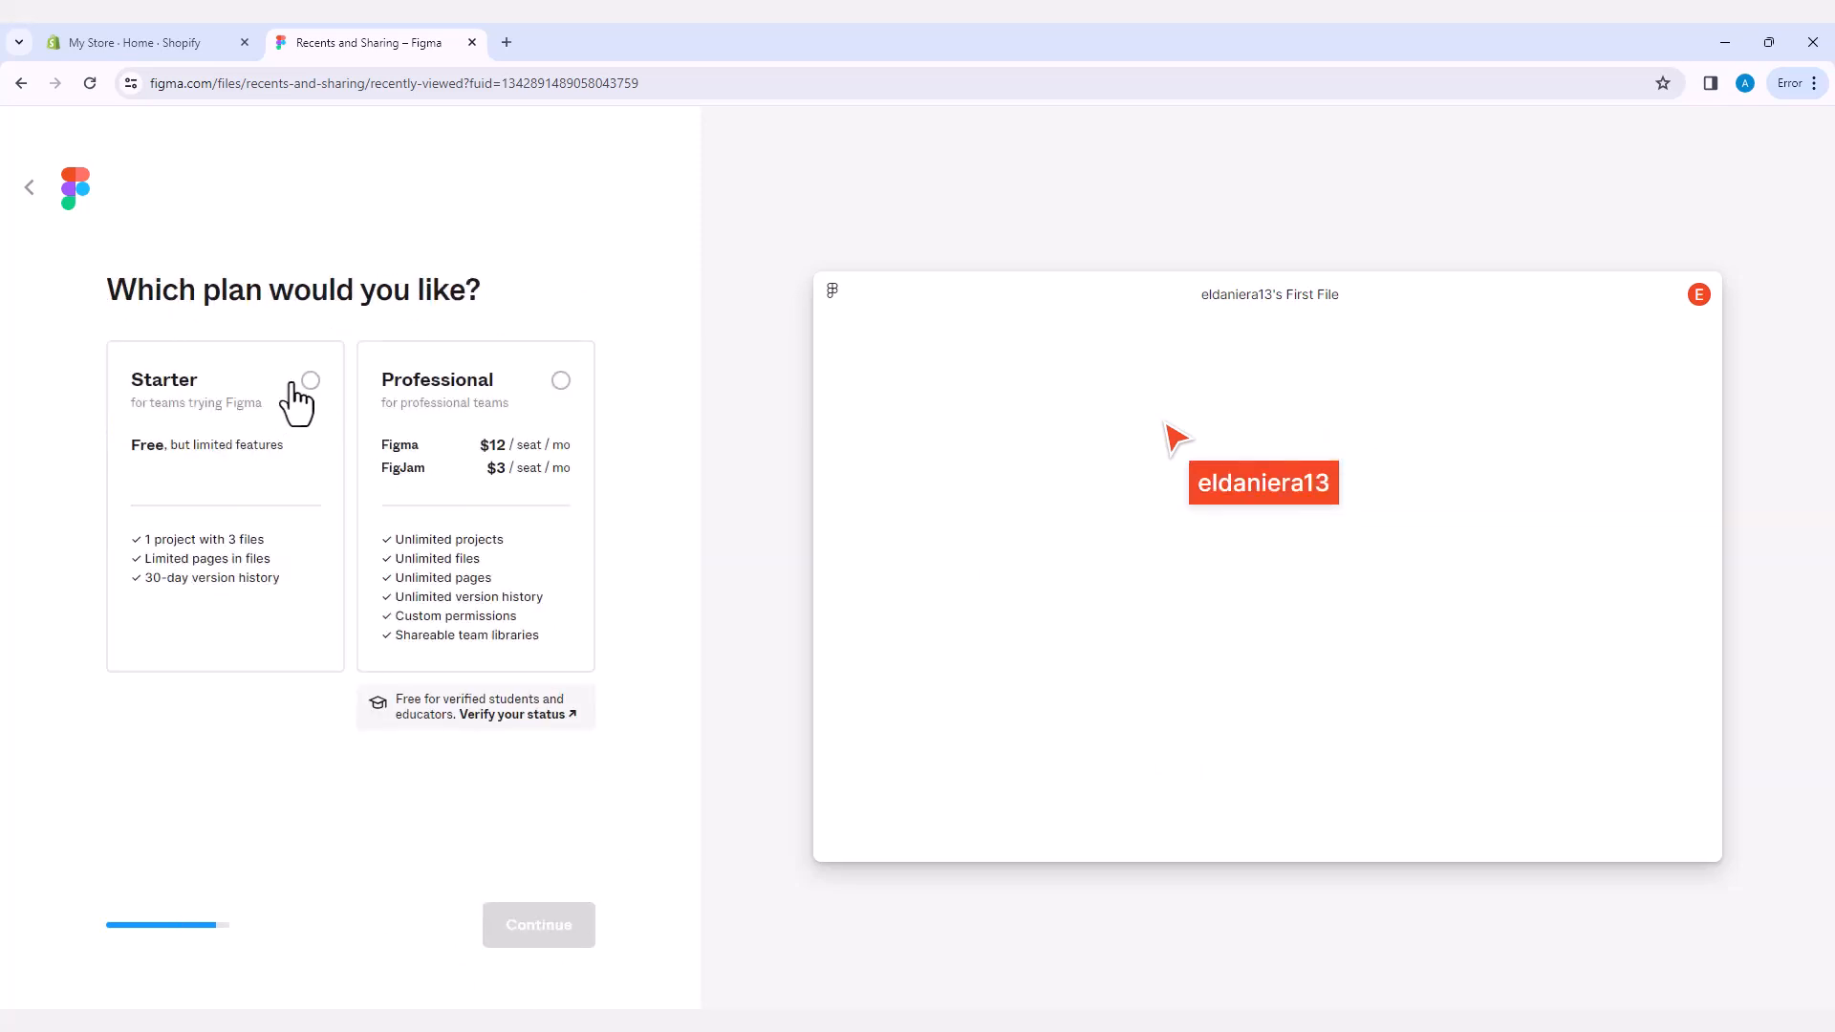
pyautogui.click(298, 401)
pyautogui.click(536, 941)
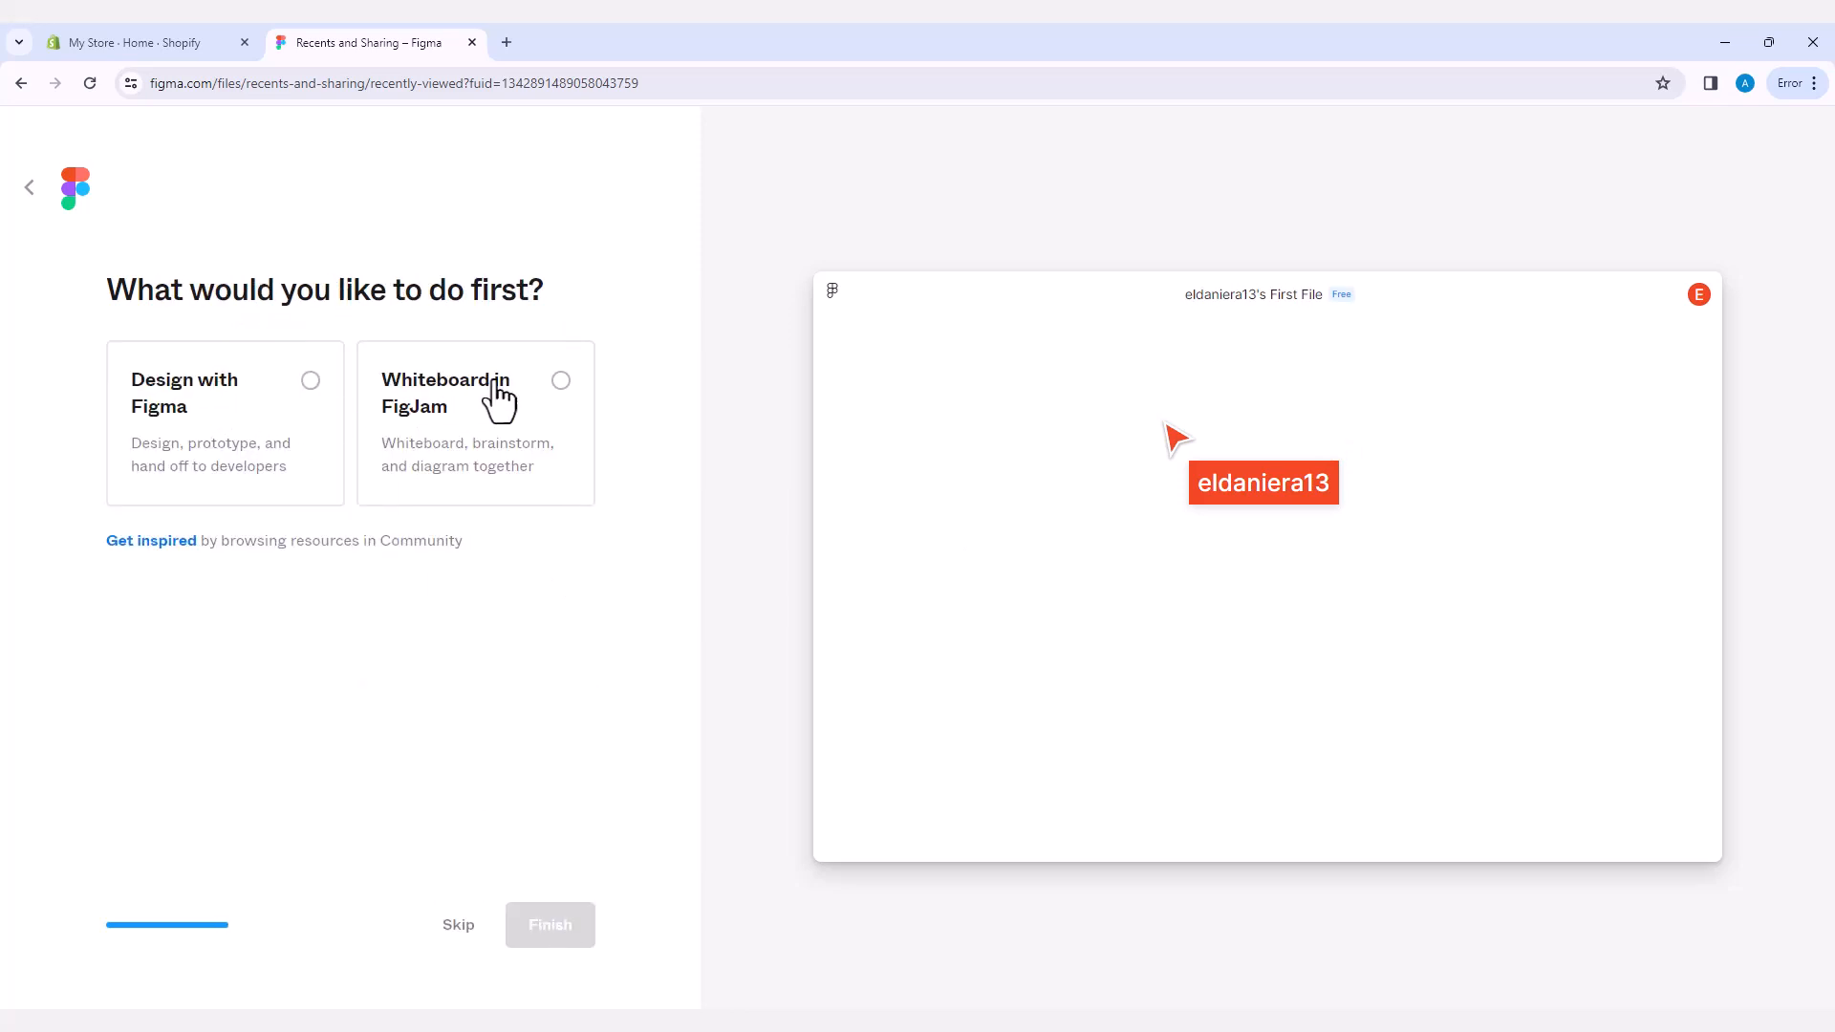
pyautogui.click(313, 392)
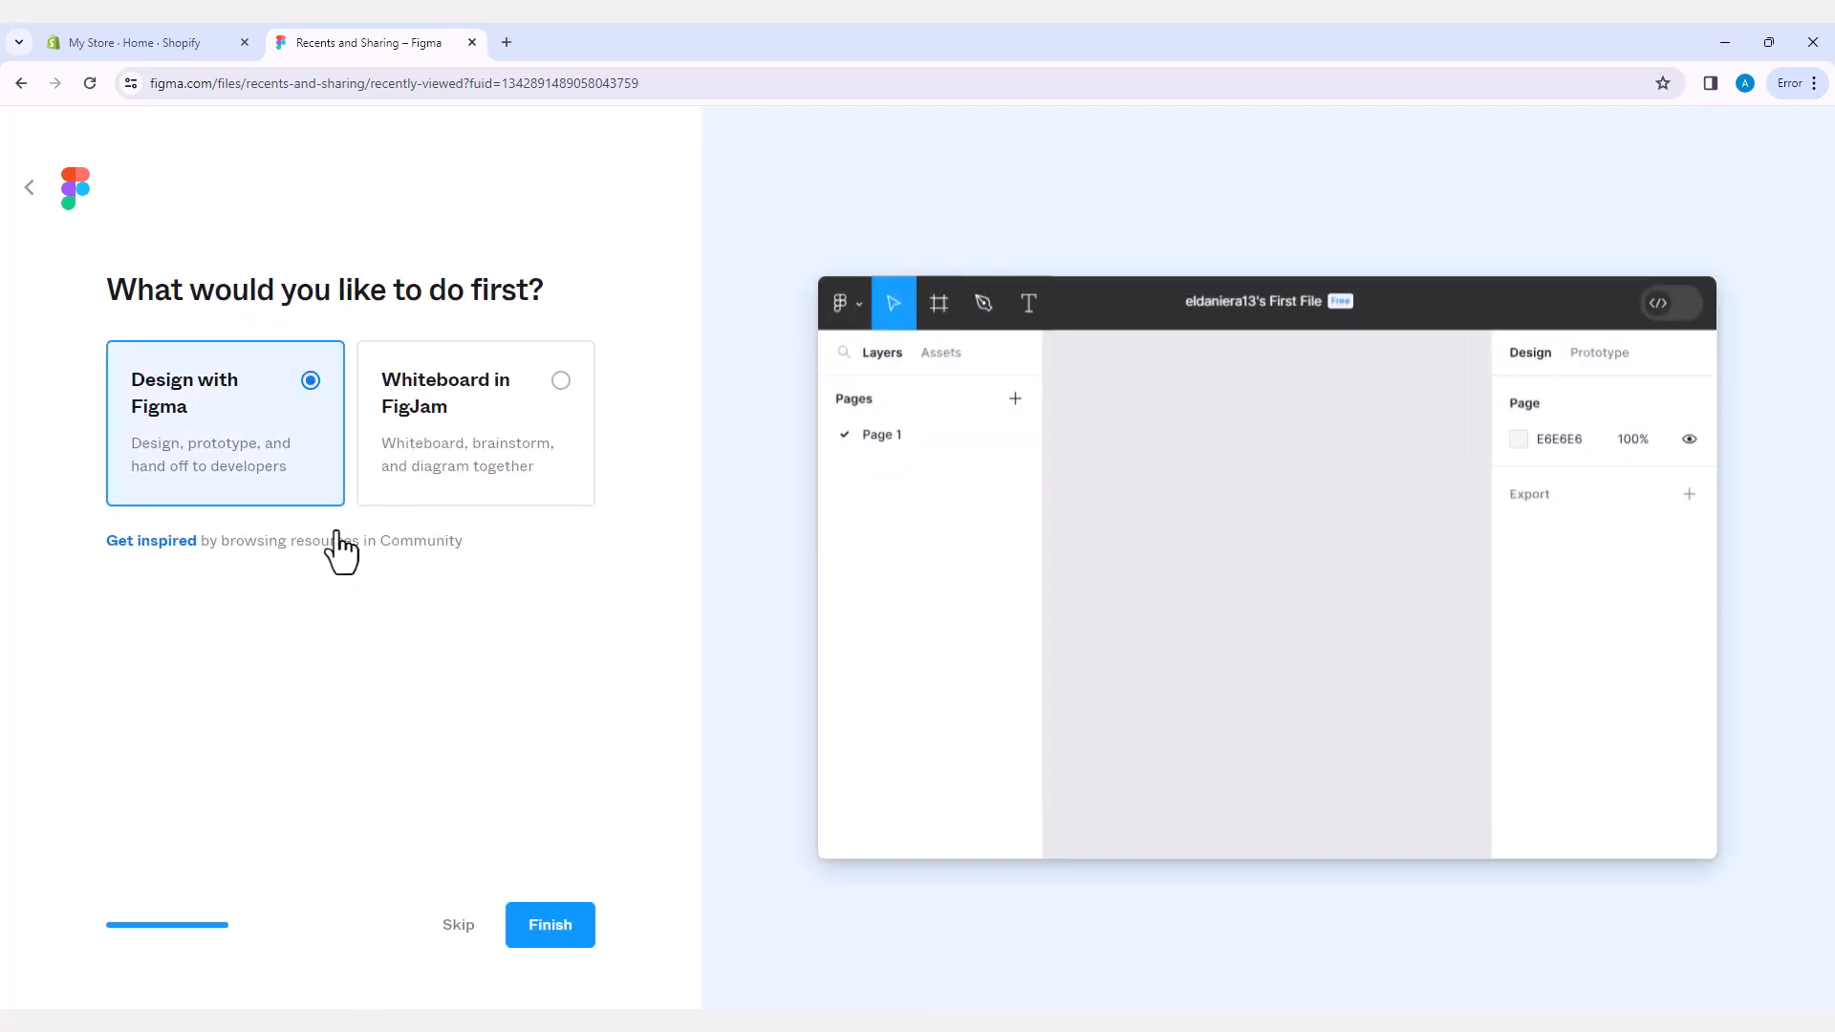
pyautogui.click(516, 926)
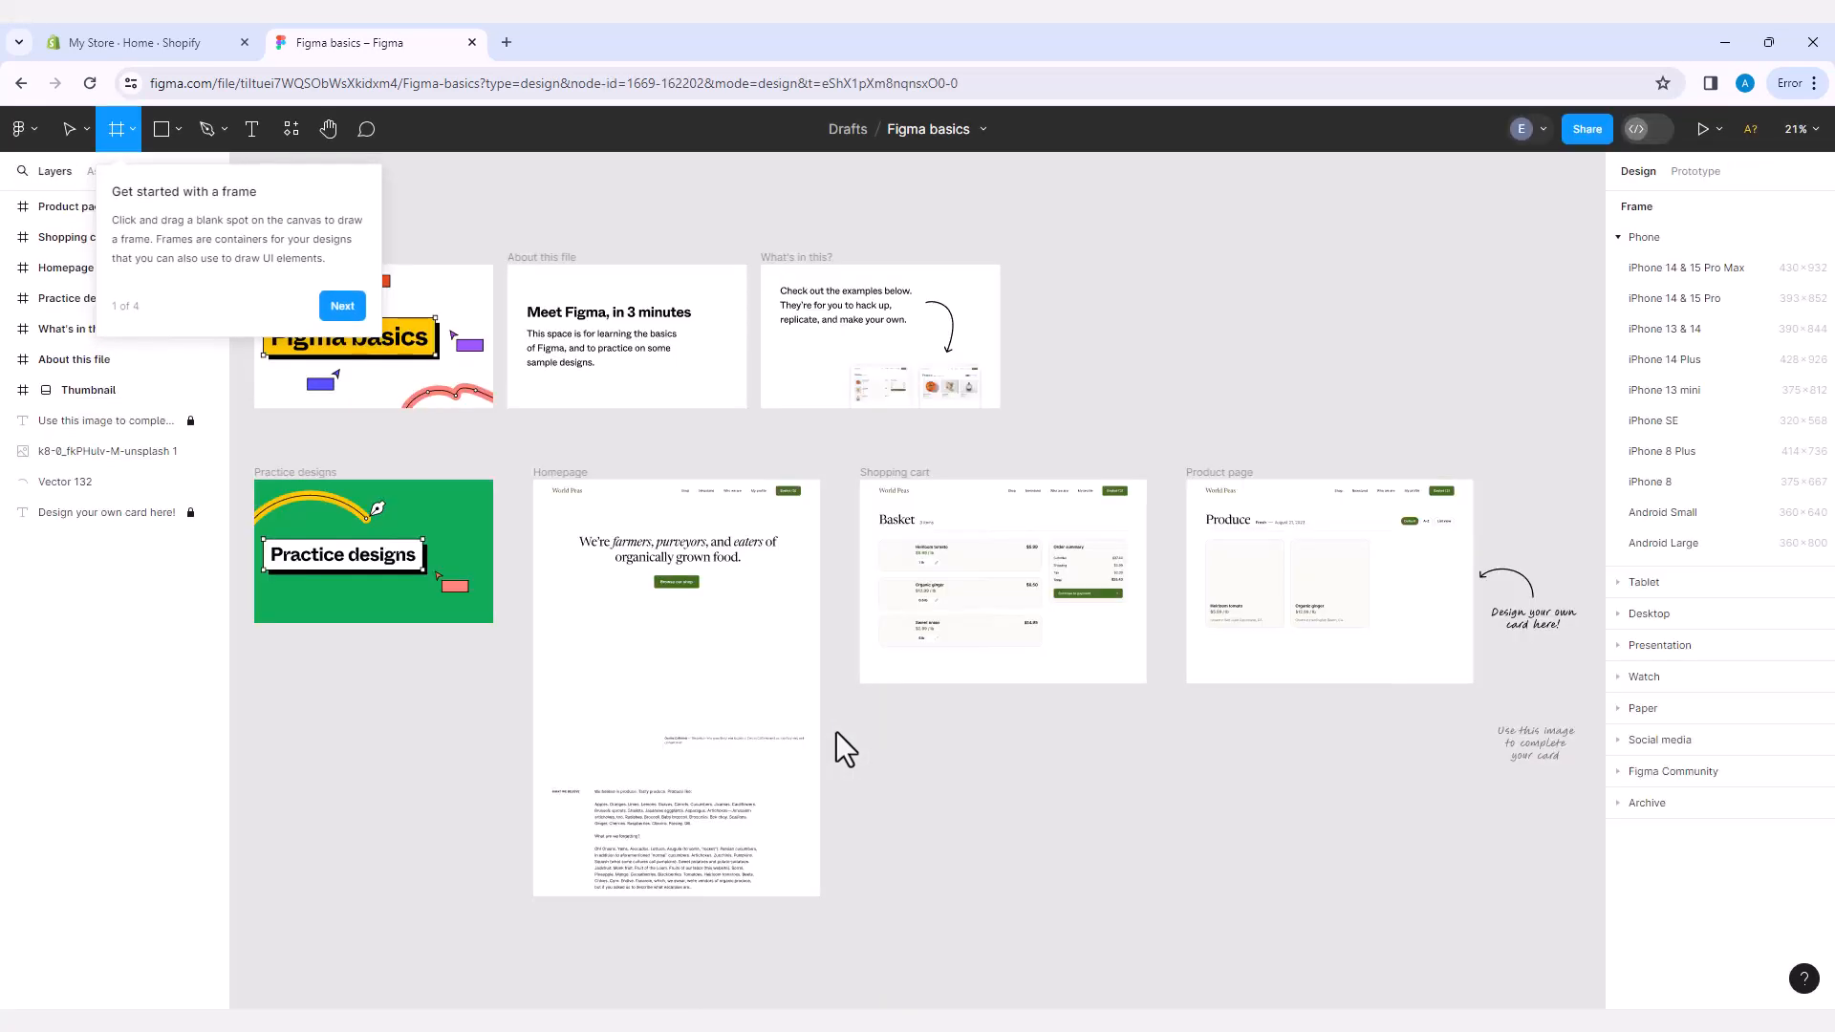
# Step: Go through the four Figma basics tips, start a blank Untitled design, and open a new tab
pyautogui.click(344, 307)
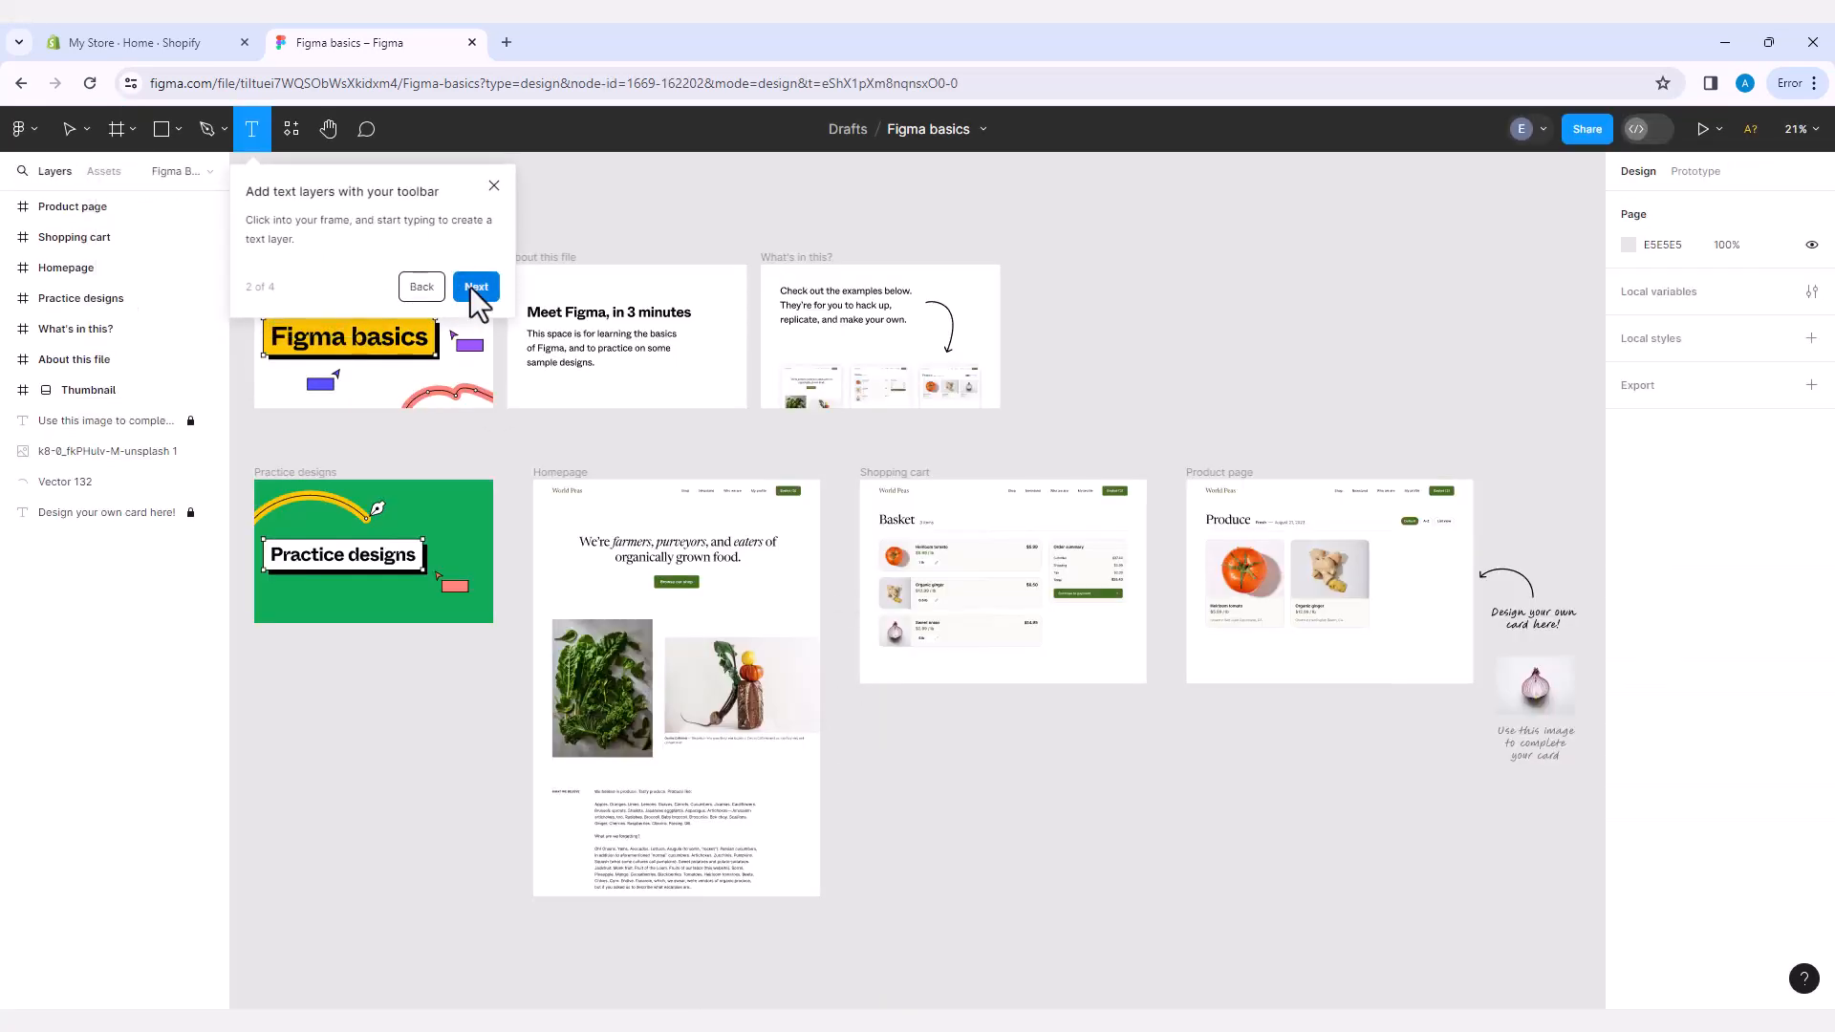
pyautogui.click(487, 293)
pyautogui.click(1554, 684)
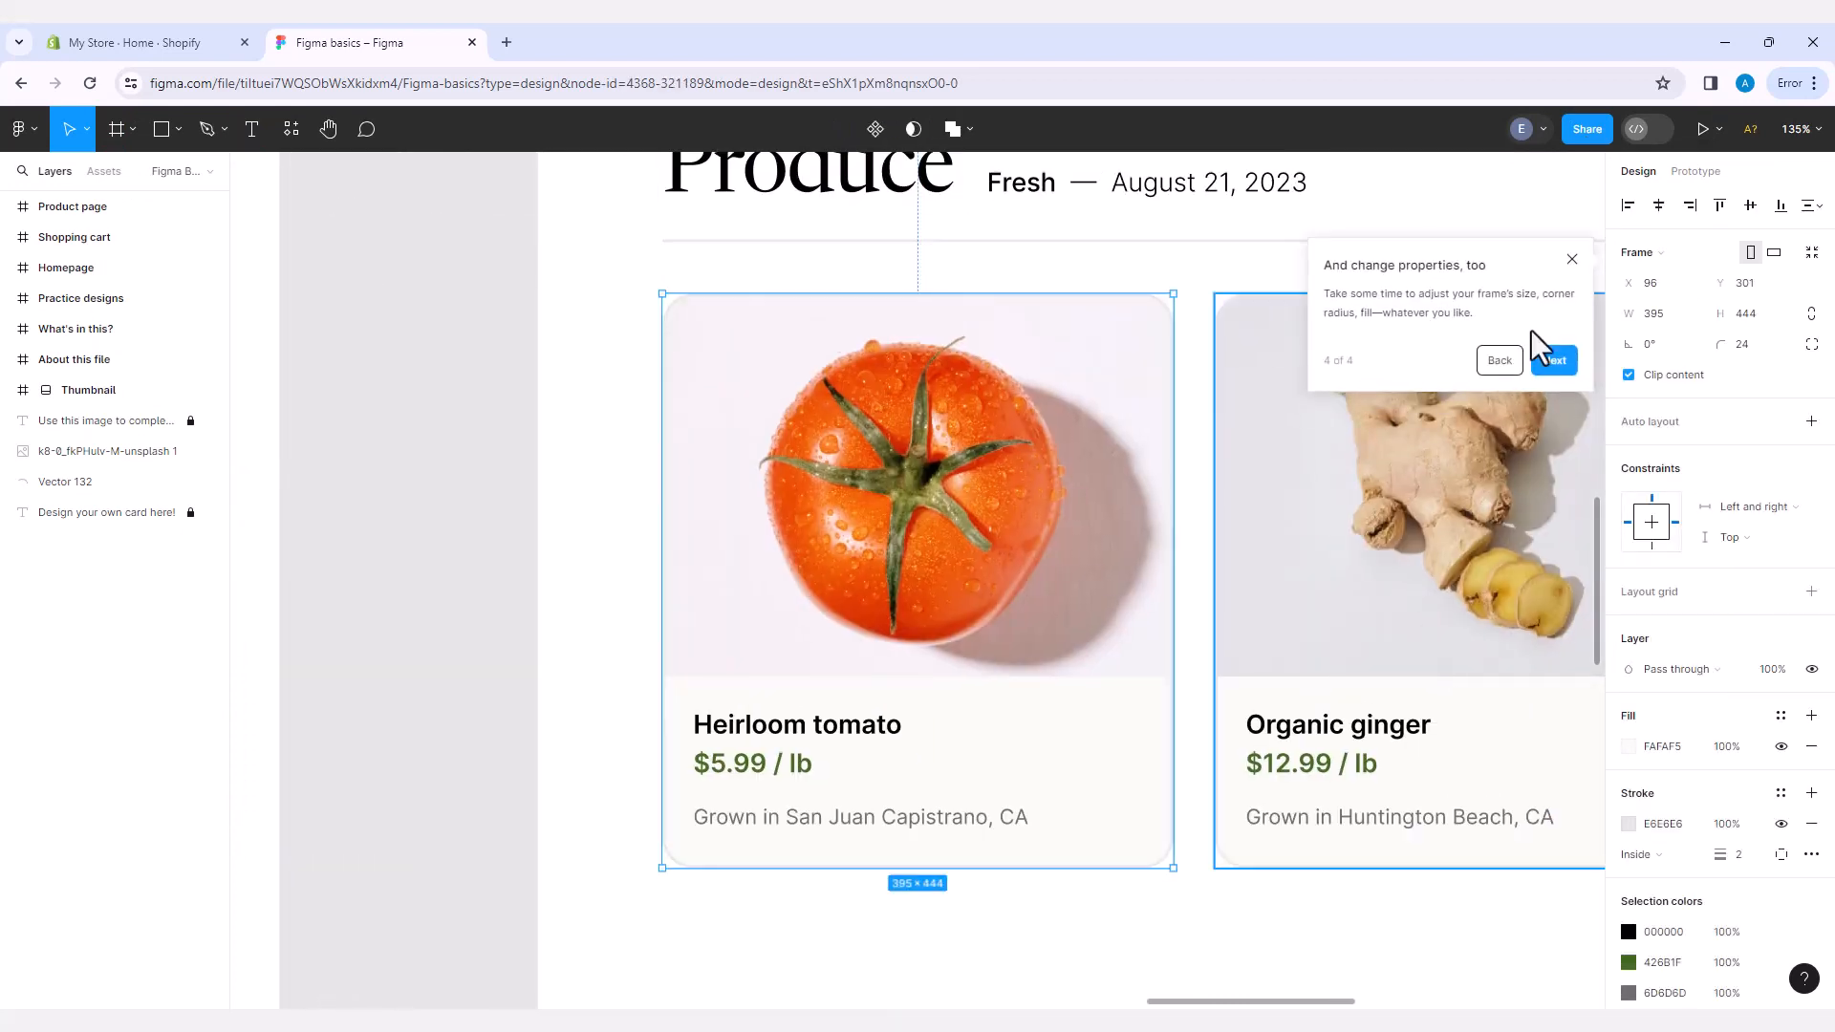
pyautogui.click(1535, 346)
pyautogui.click(1684, 956)
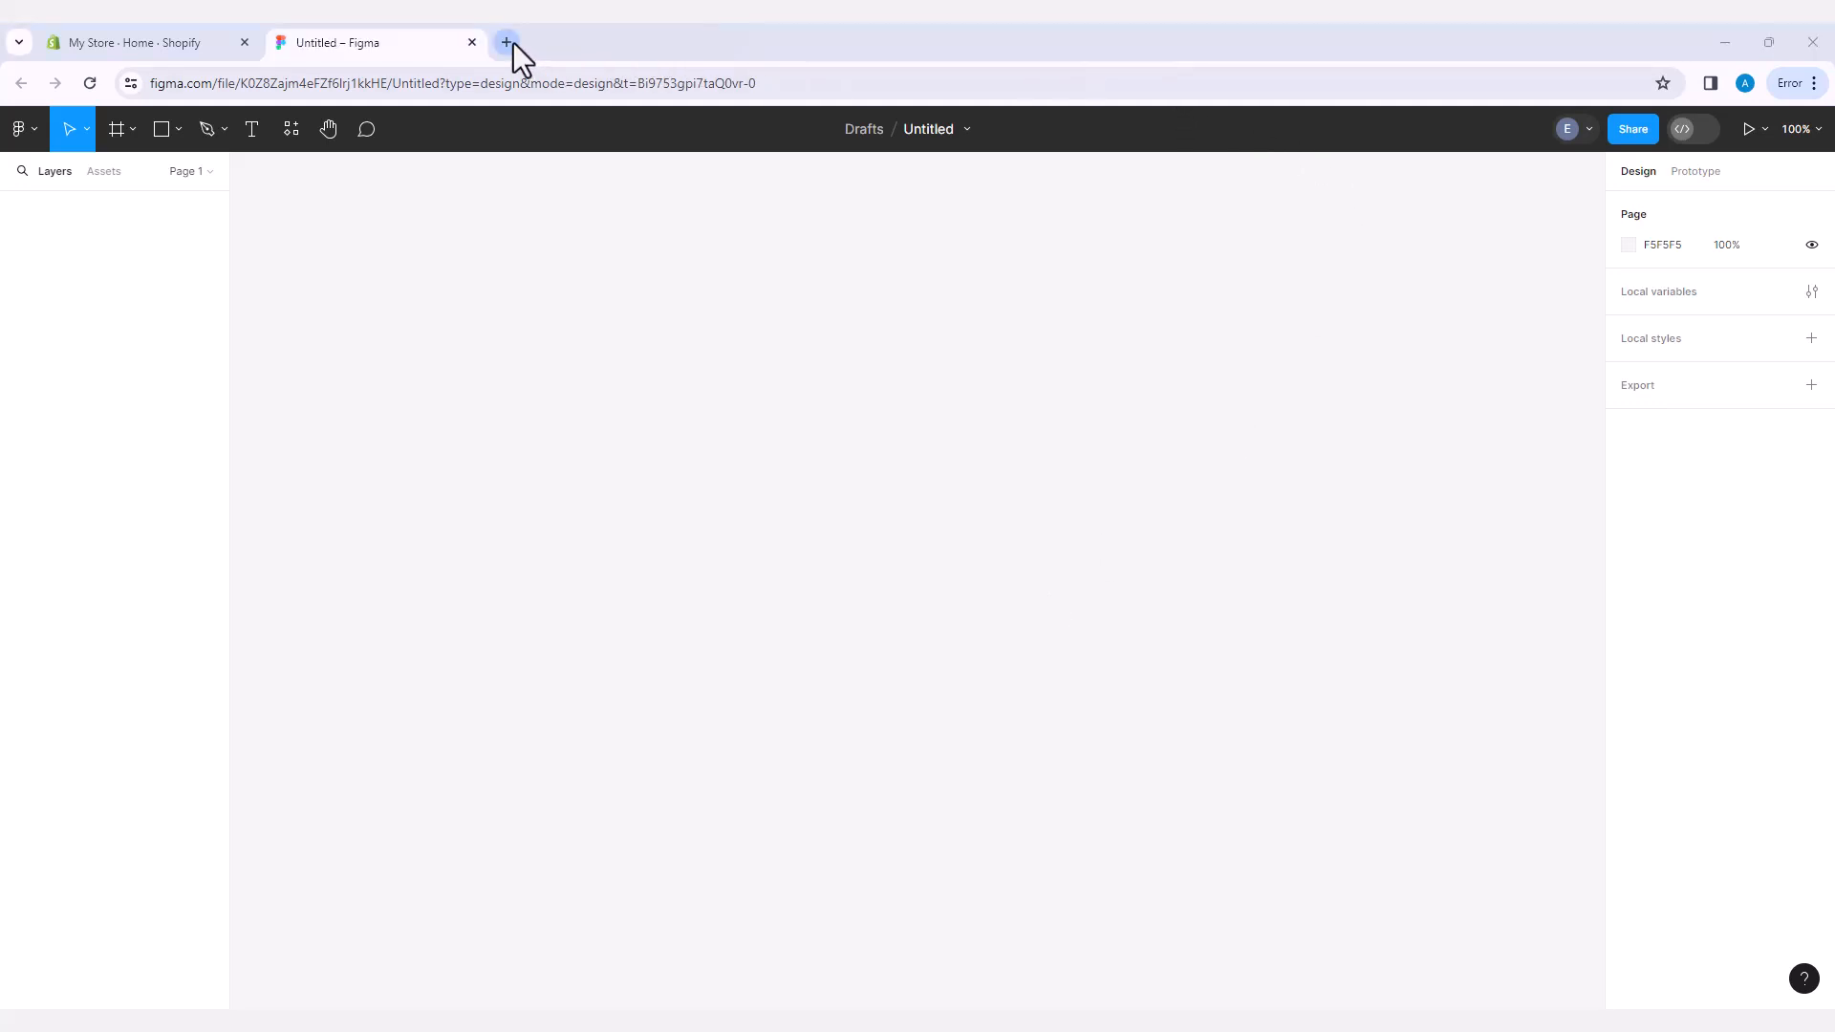
pyautogui.click(513, 42)
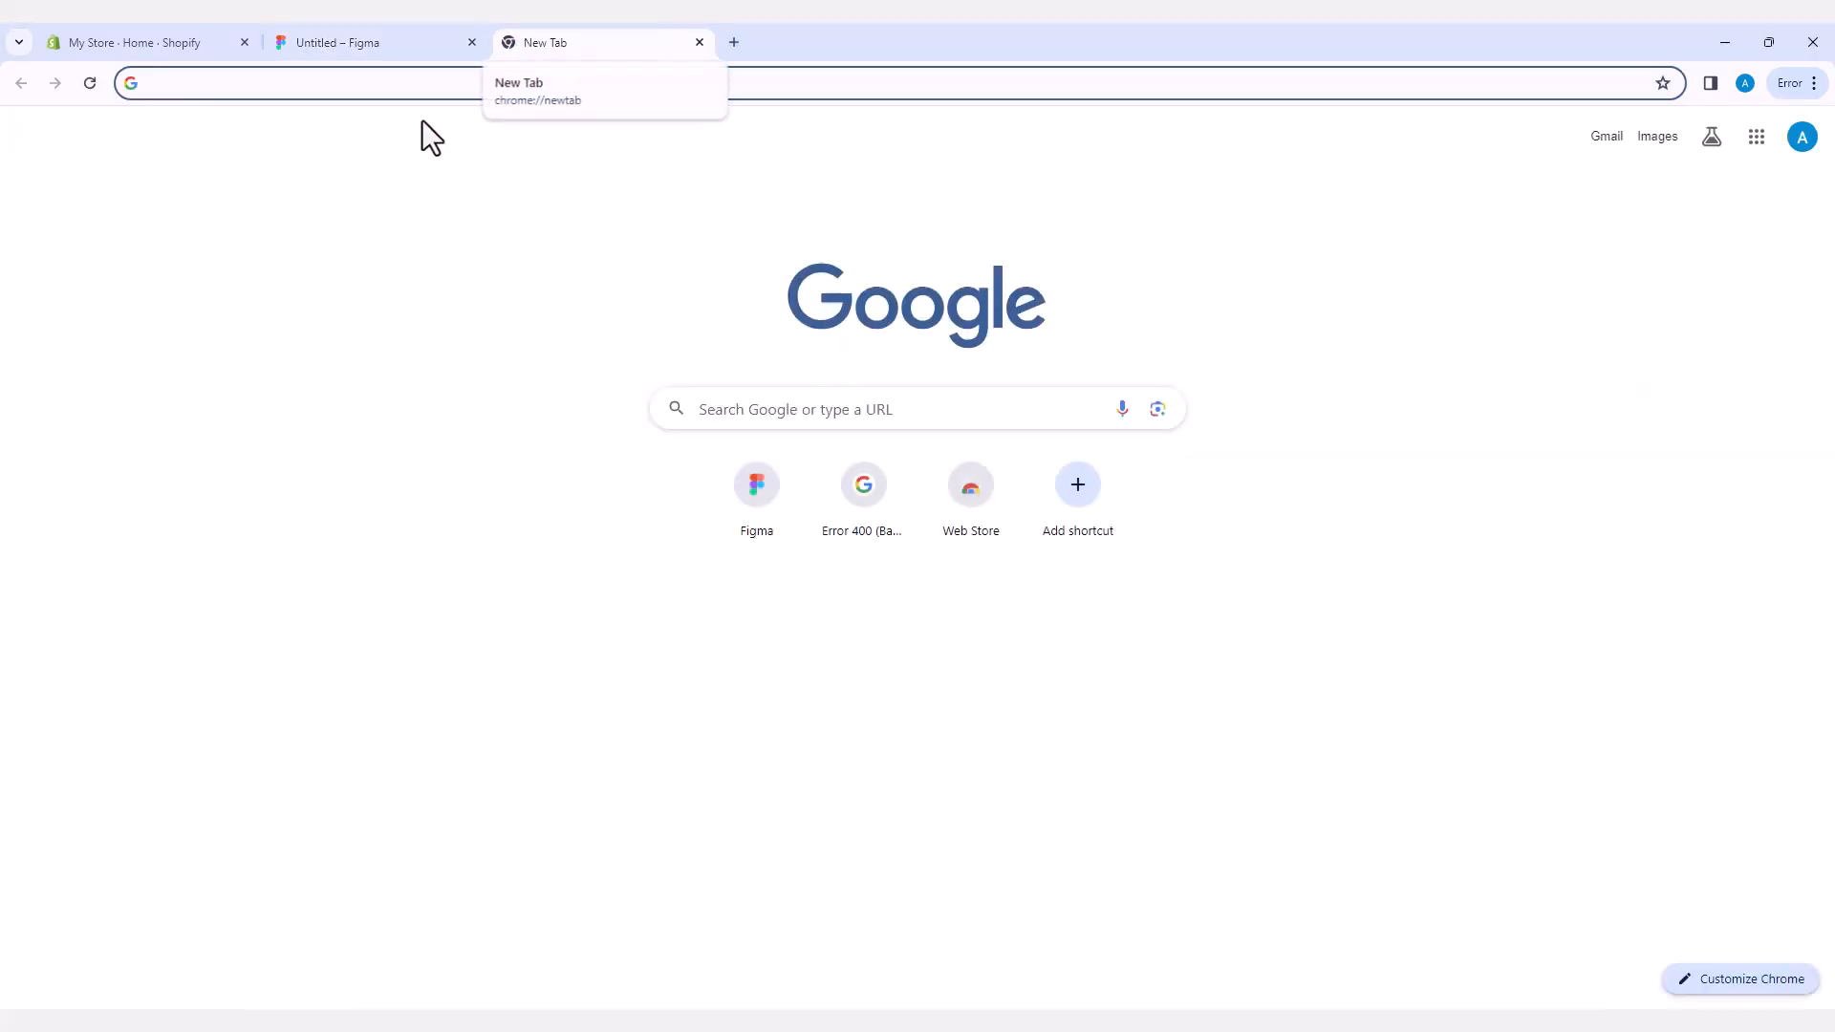
# Step: Search Google for 'payever login' and open the commerceos.payever.org sign-in page
pyautogui.click(382, 153)
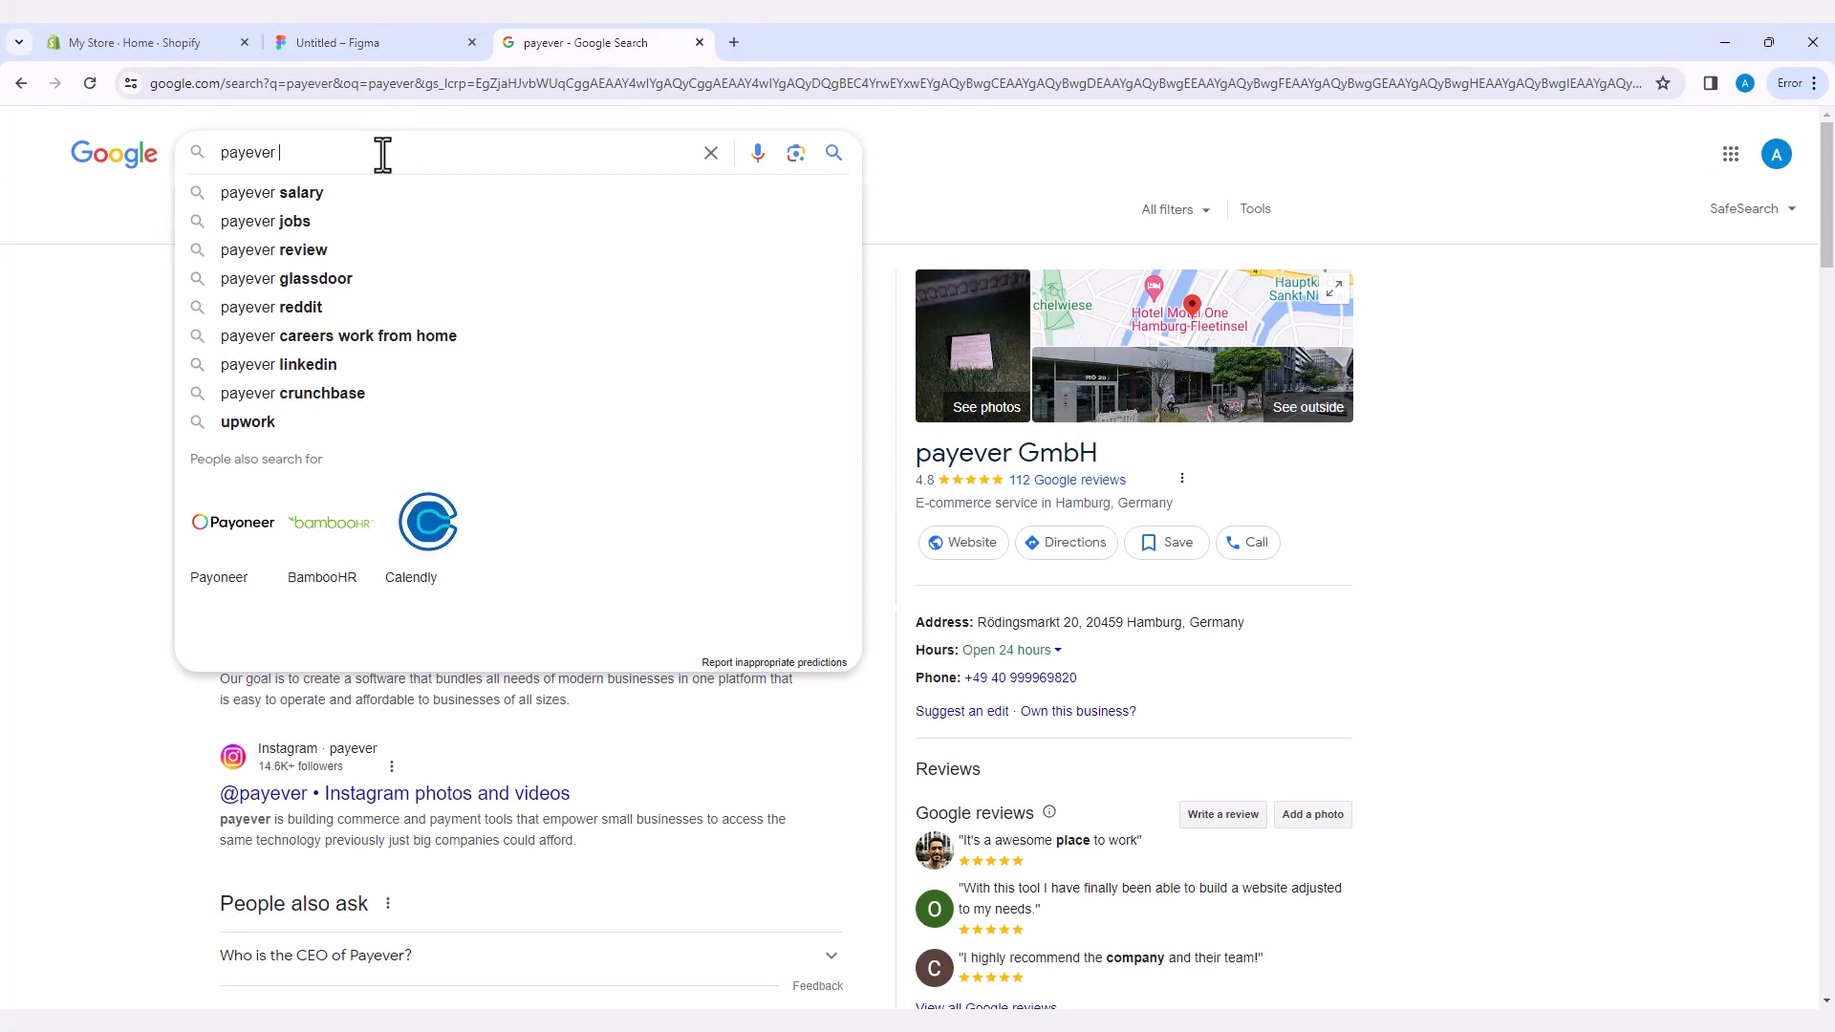
pyautogui.press('BackSpace')
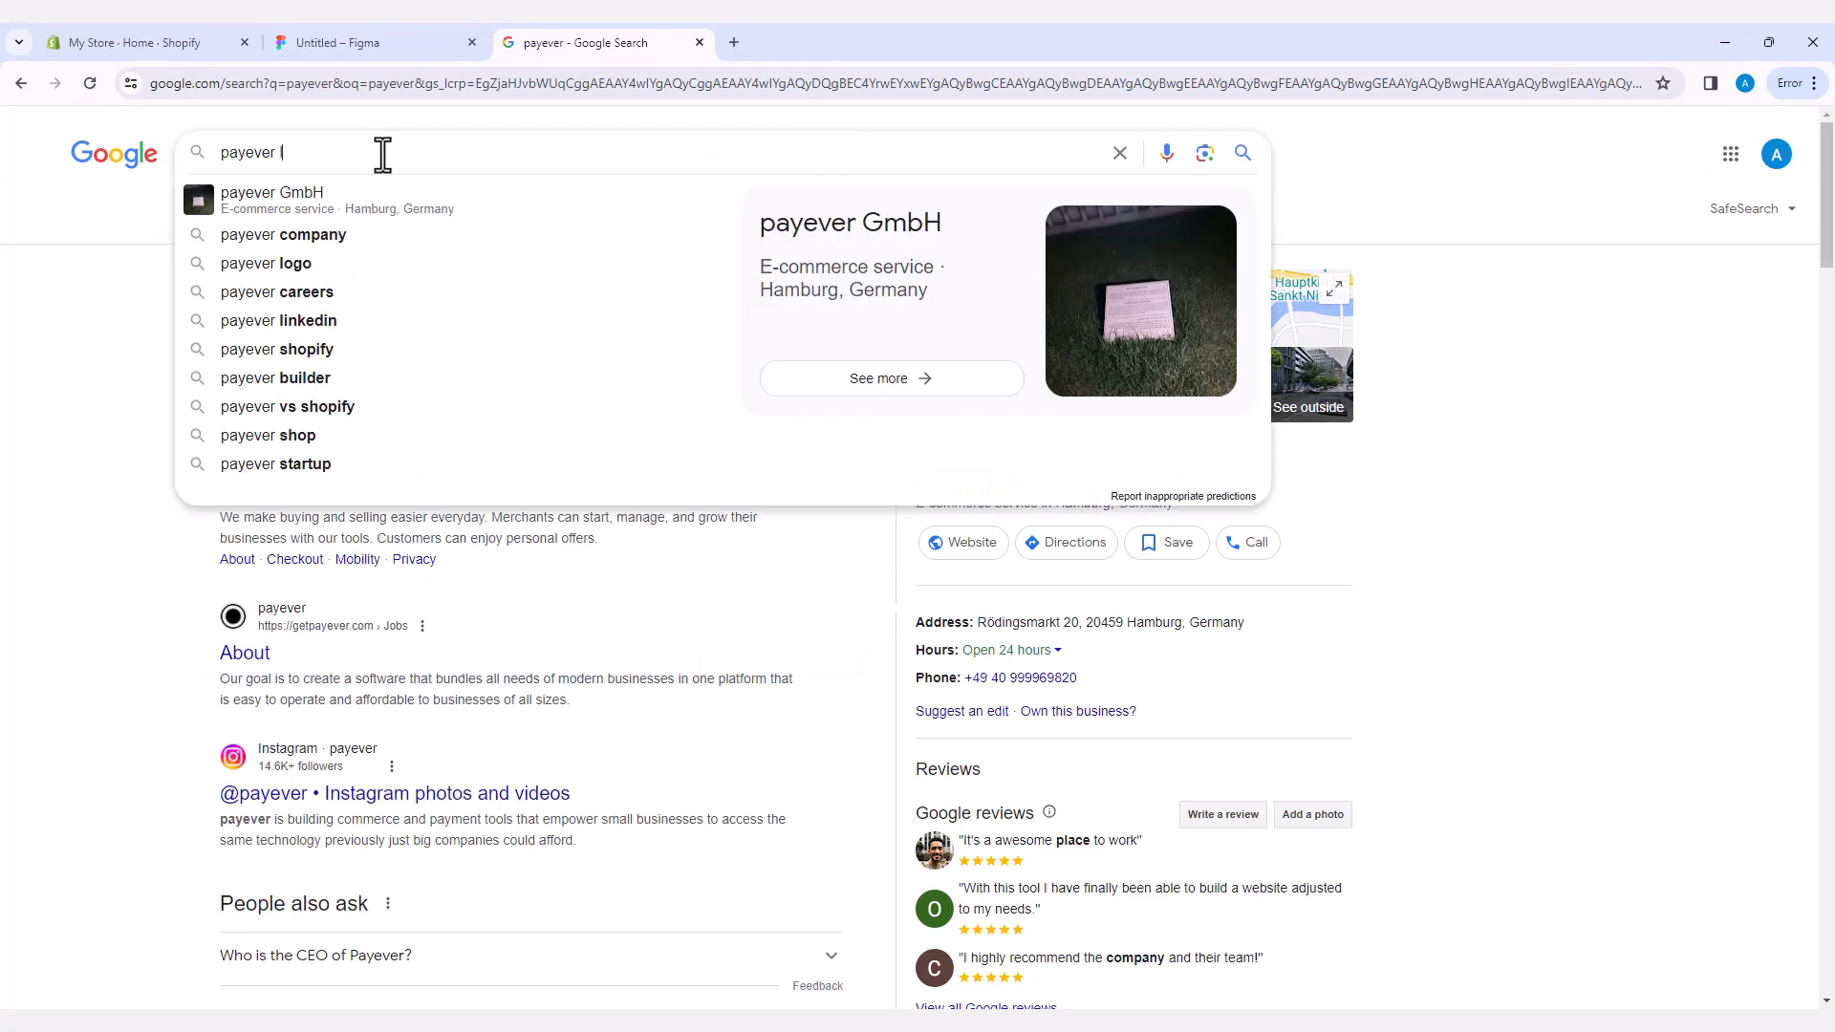
pyautogui.write('lo')
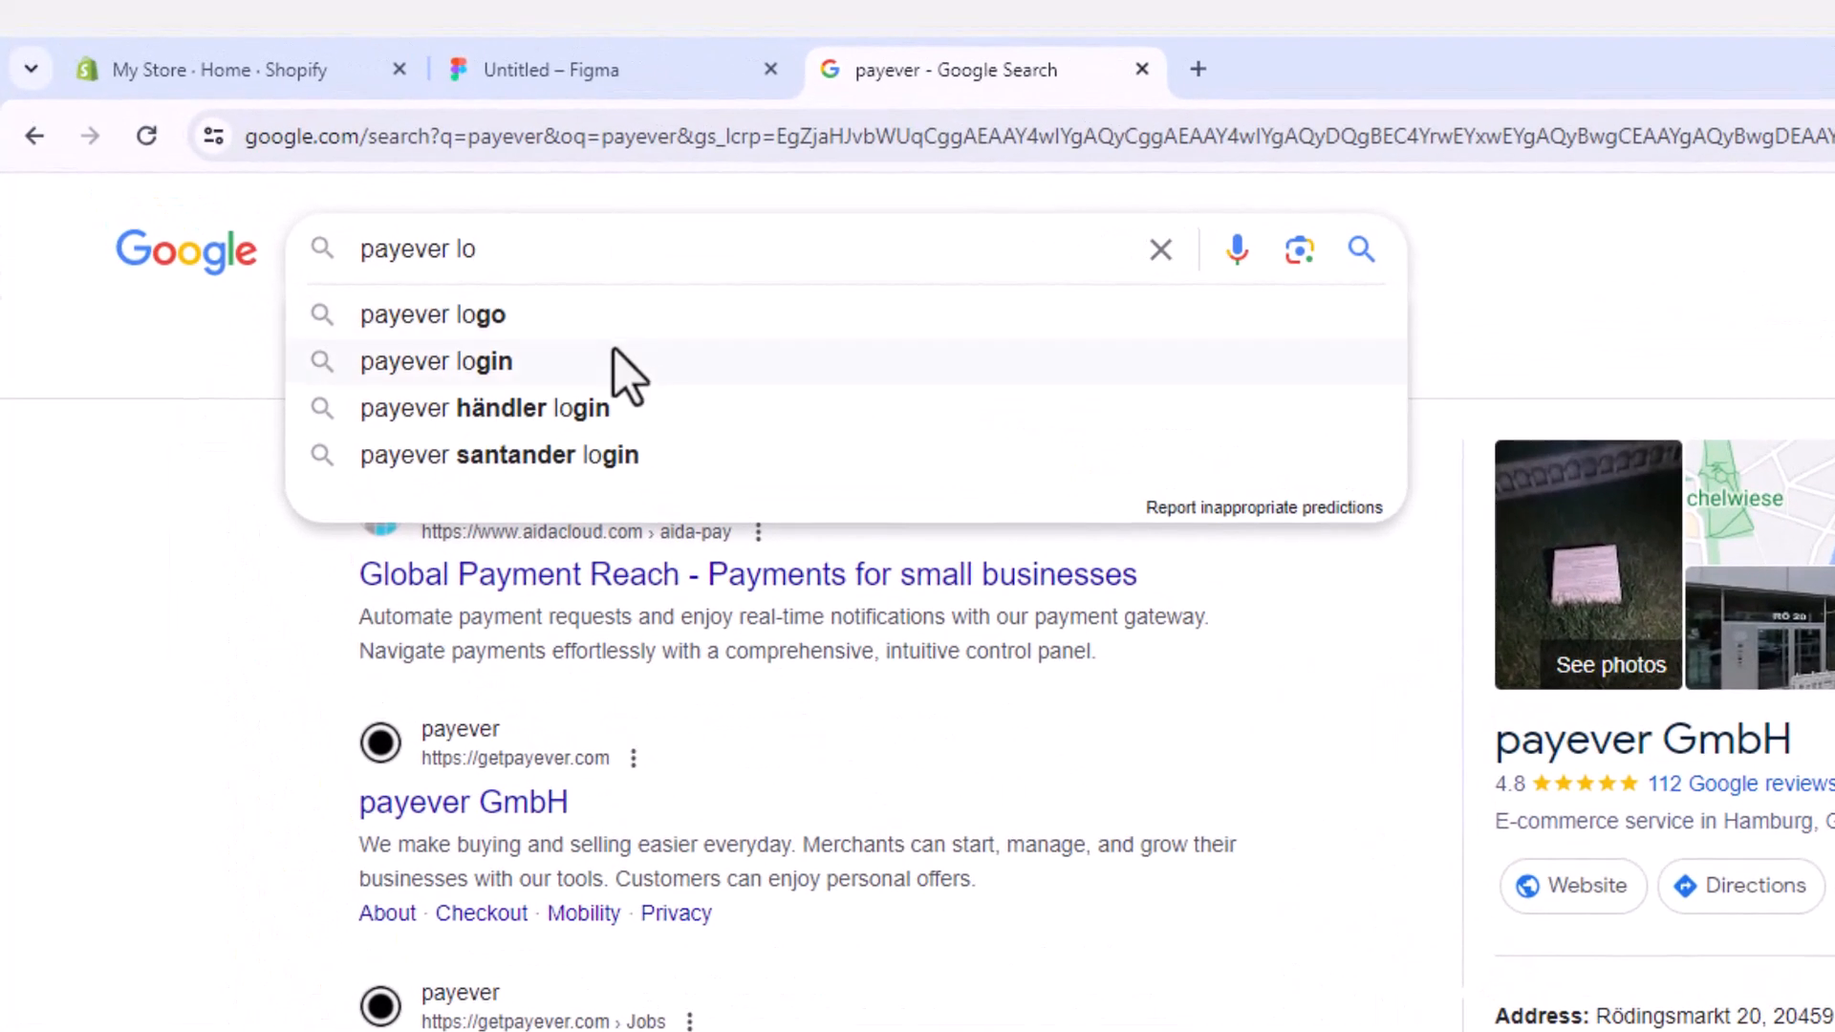
pyautogui.click(613, 355)
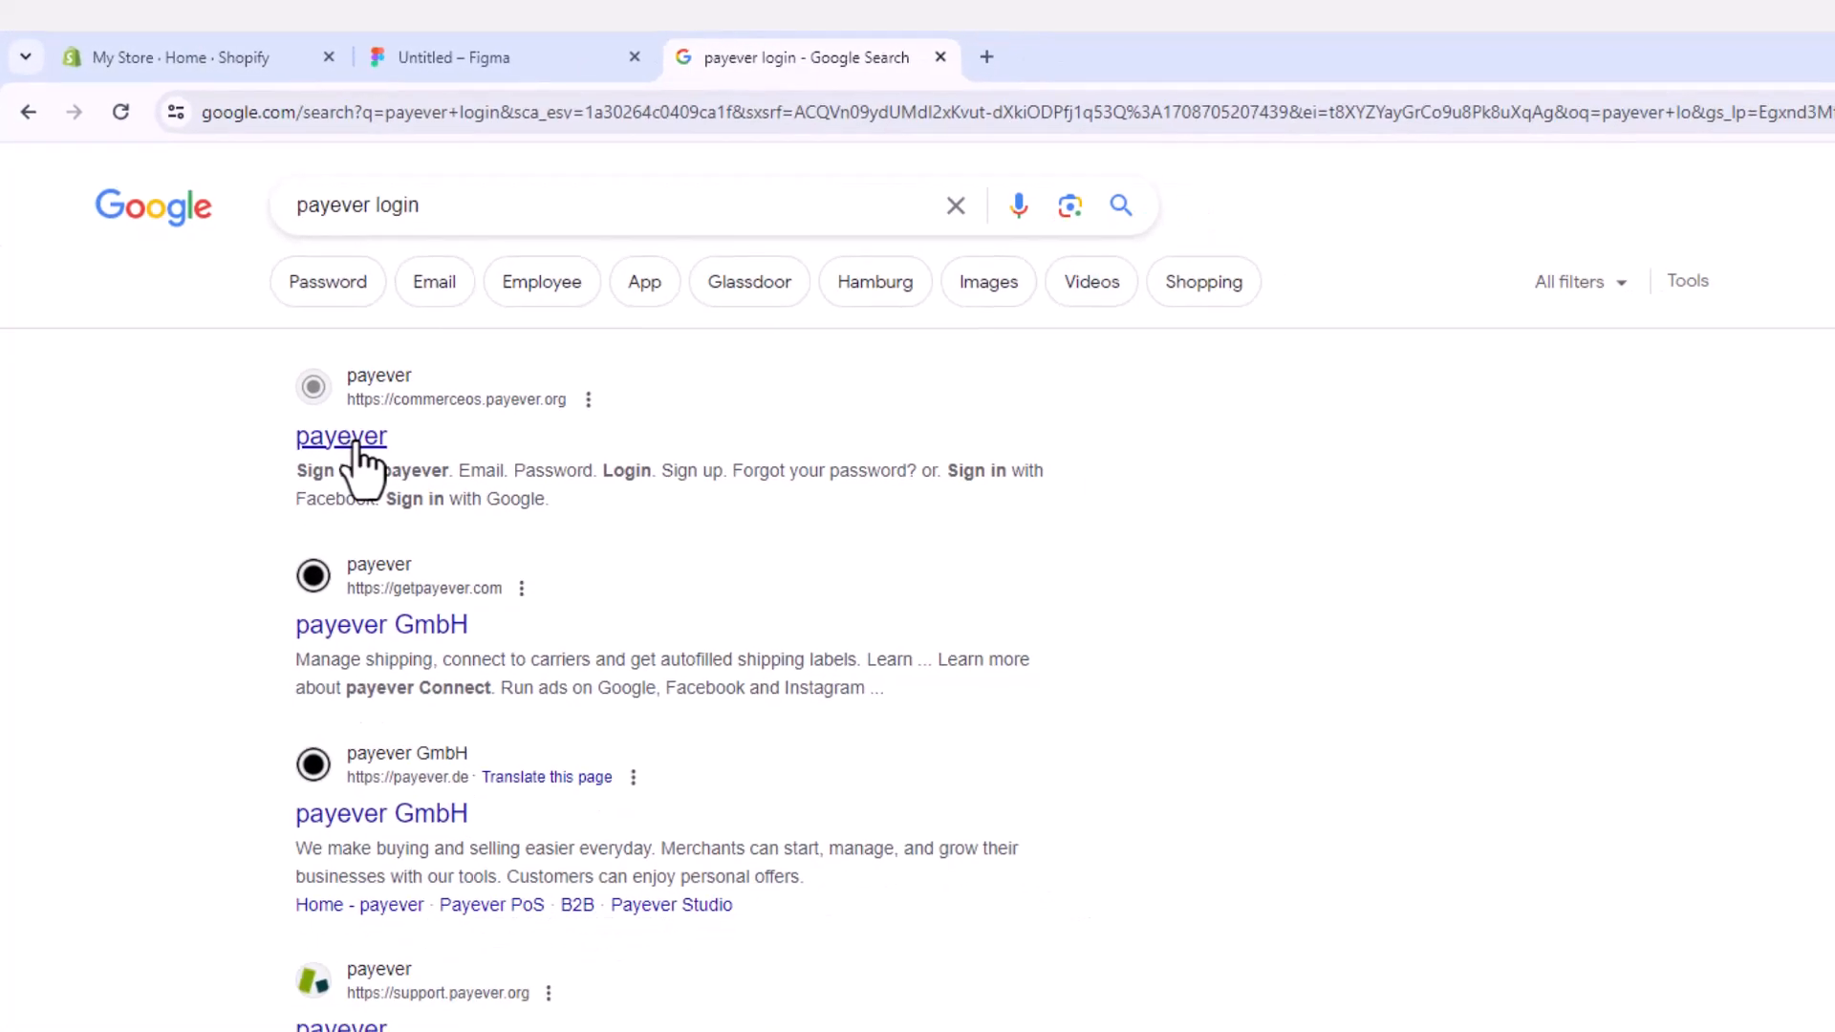
pyautogui.click(354, 440)
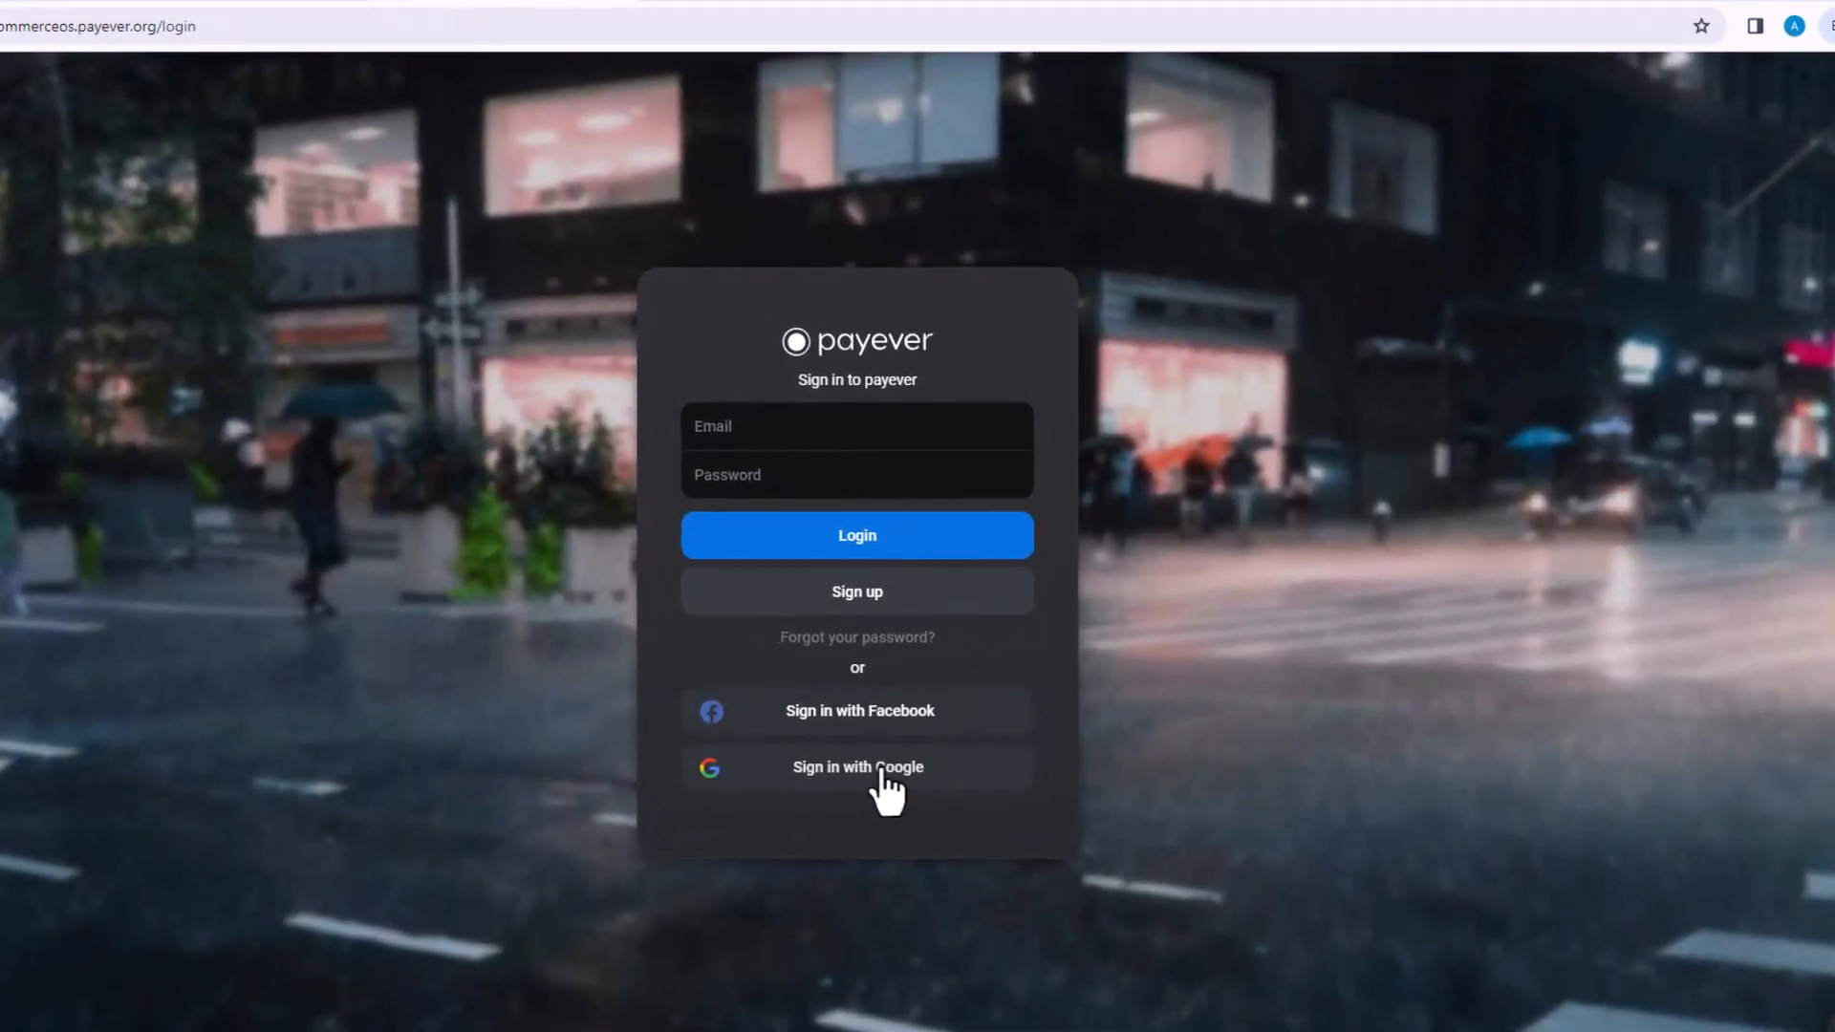
# Step: Try signing in to payever with Google, then open the business registration form
pyautogui.click(882, 776)
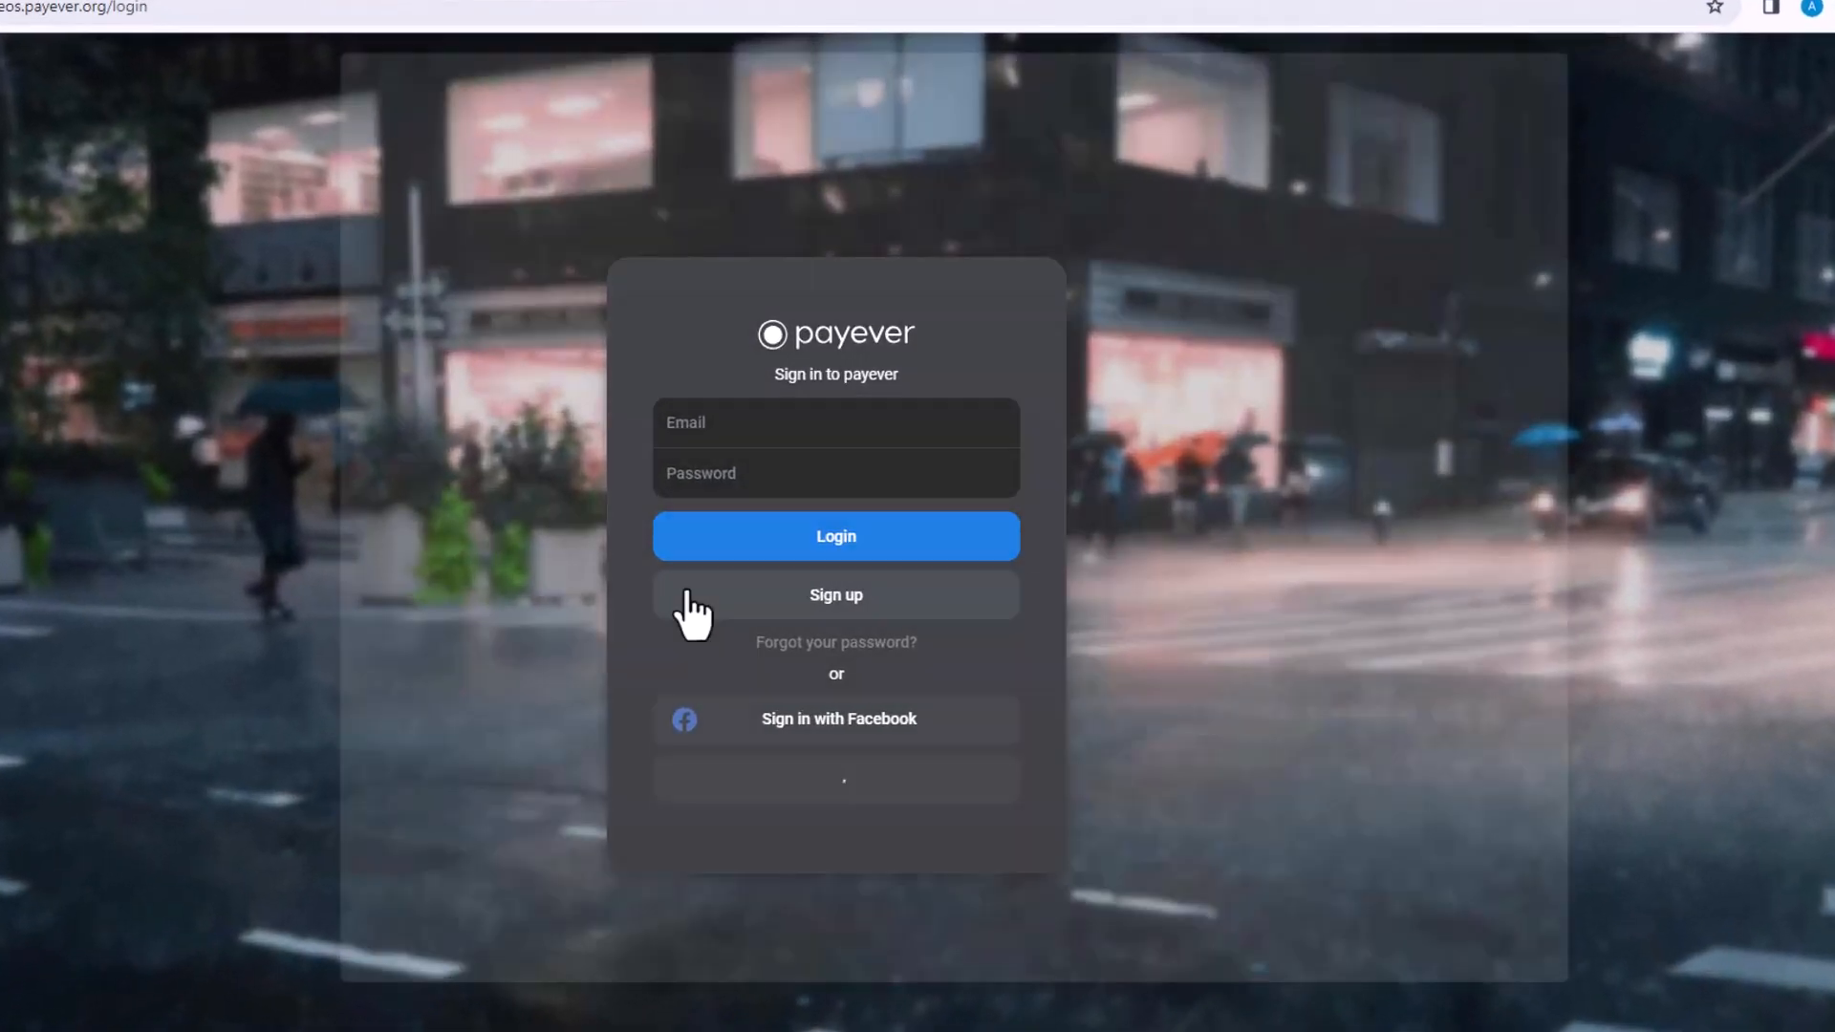
pyautogui.click(870, 516)
pyautogui.click(1036, 665)
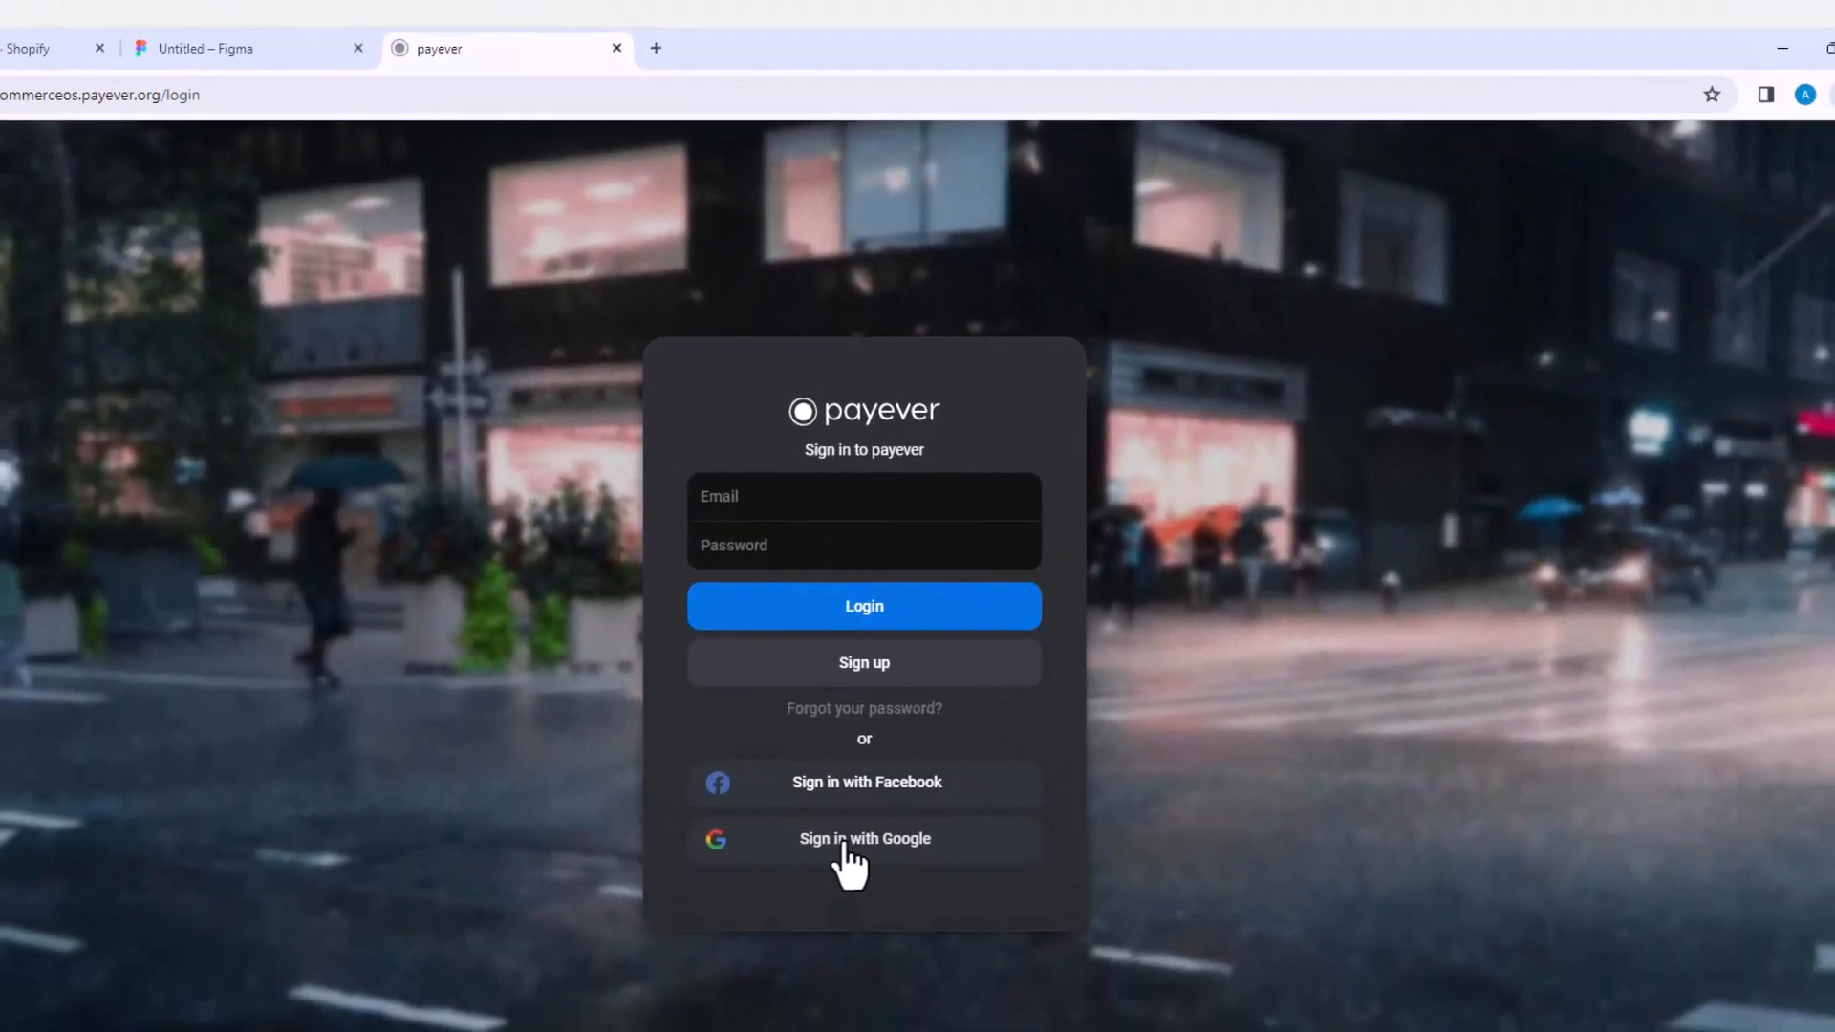
pyautogui.click(822, 1028)
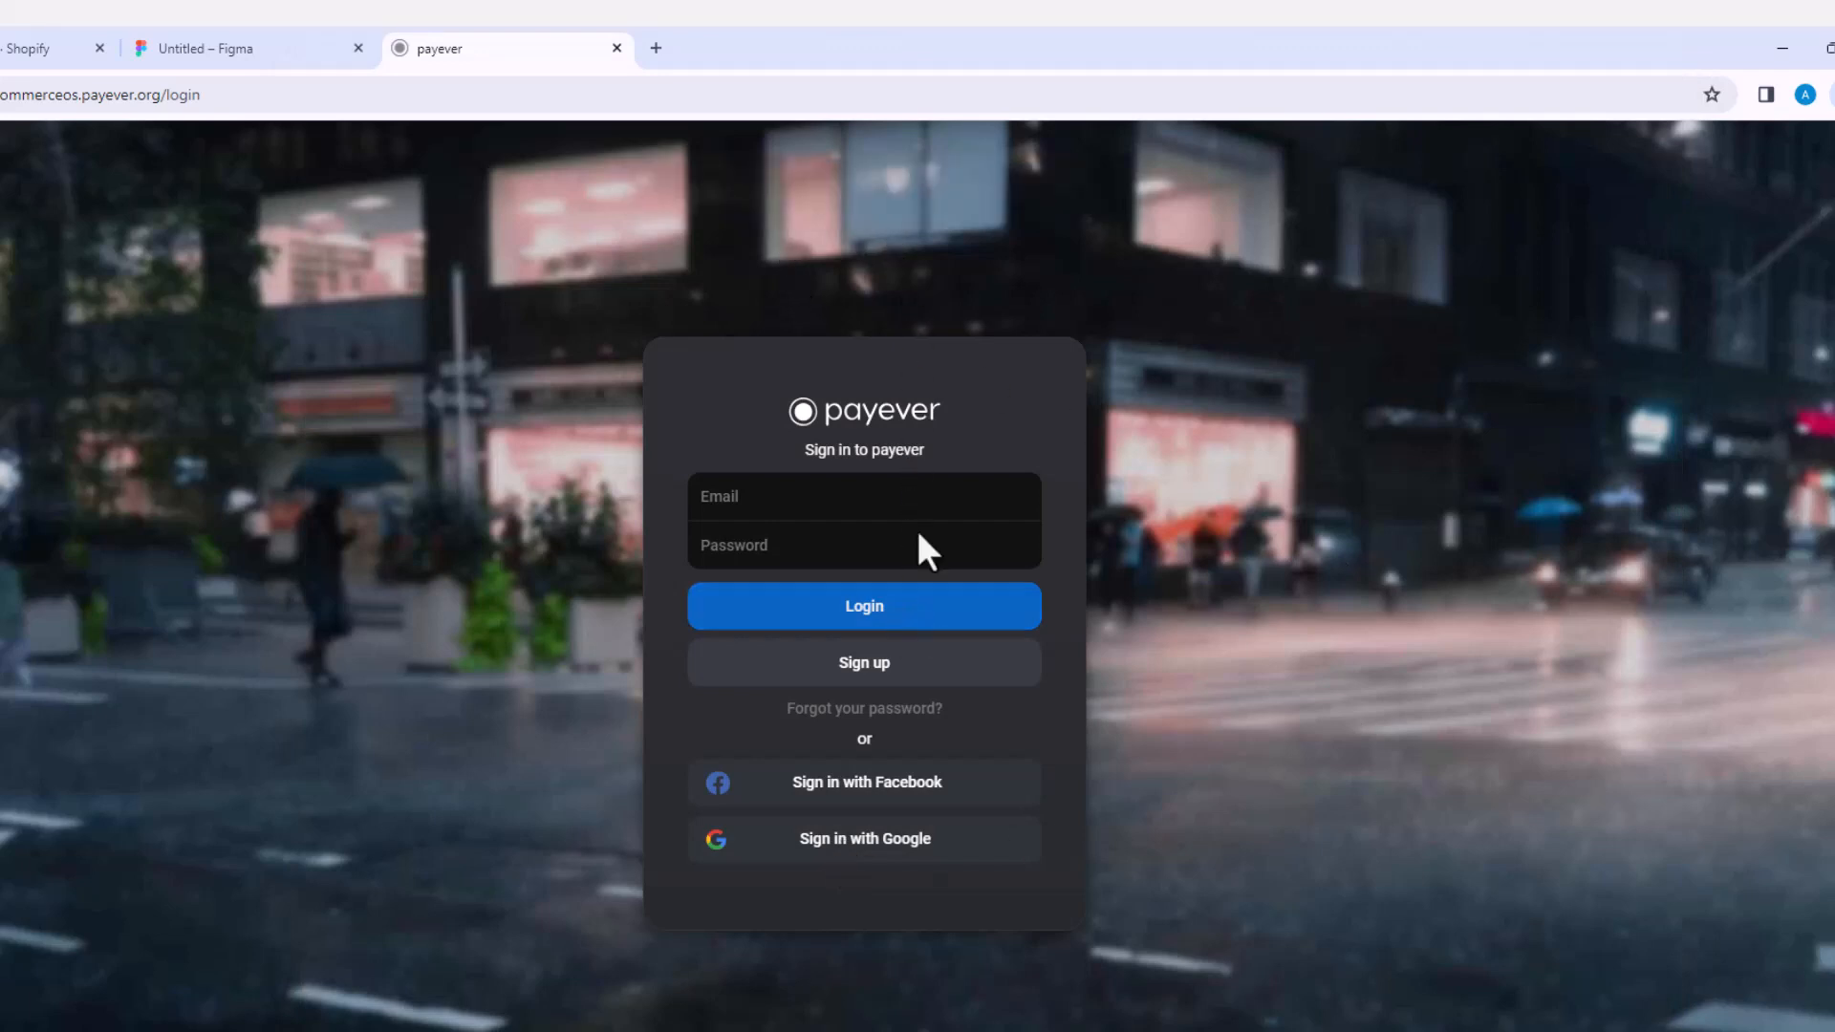
pyautogui.click(872, 669)
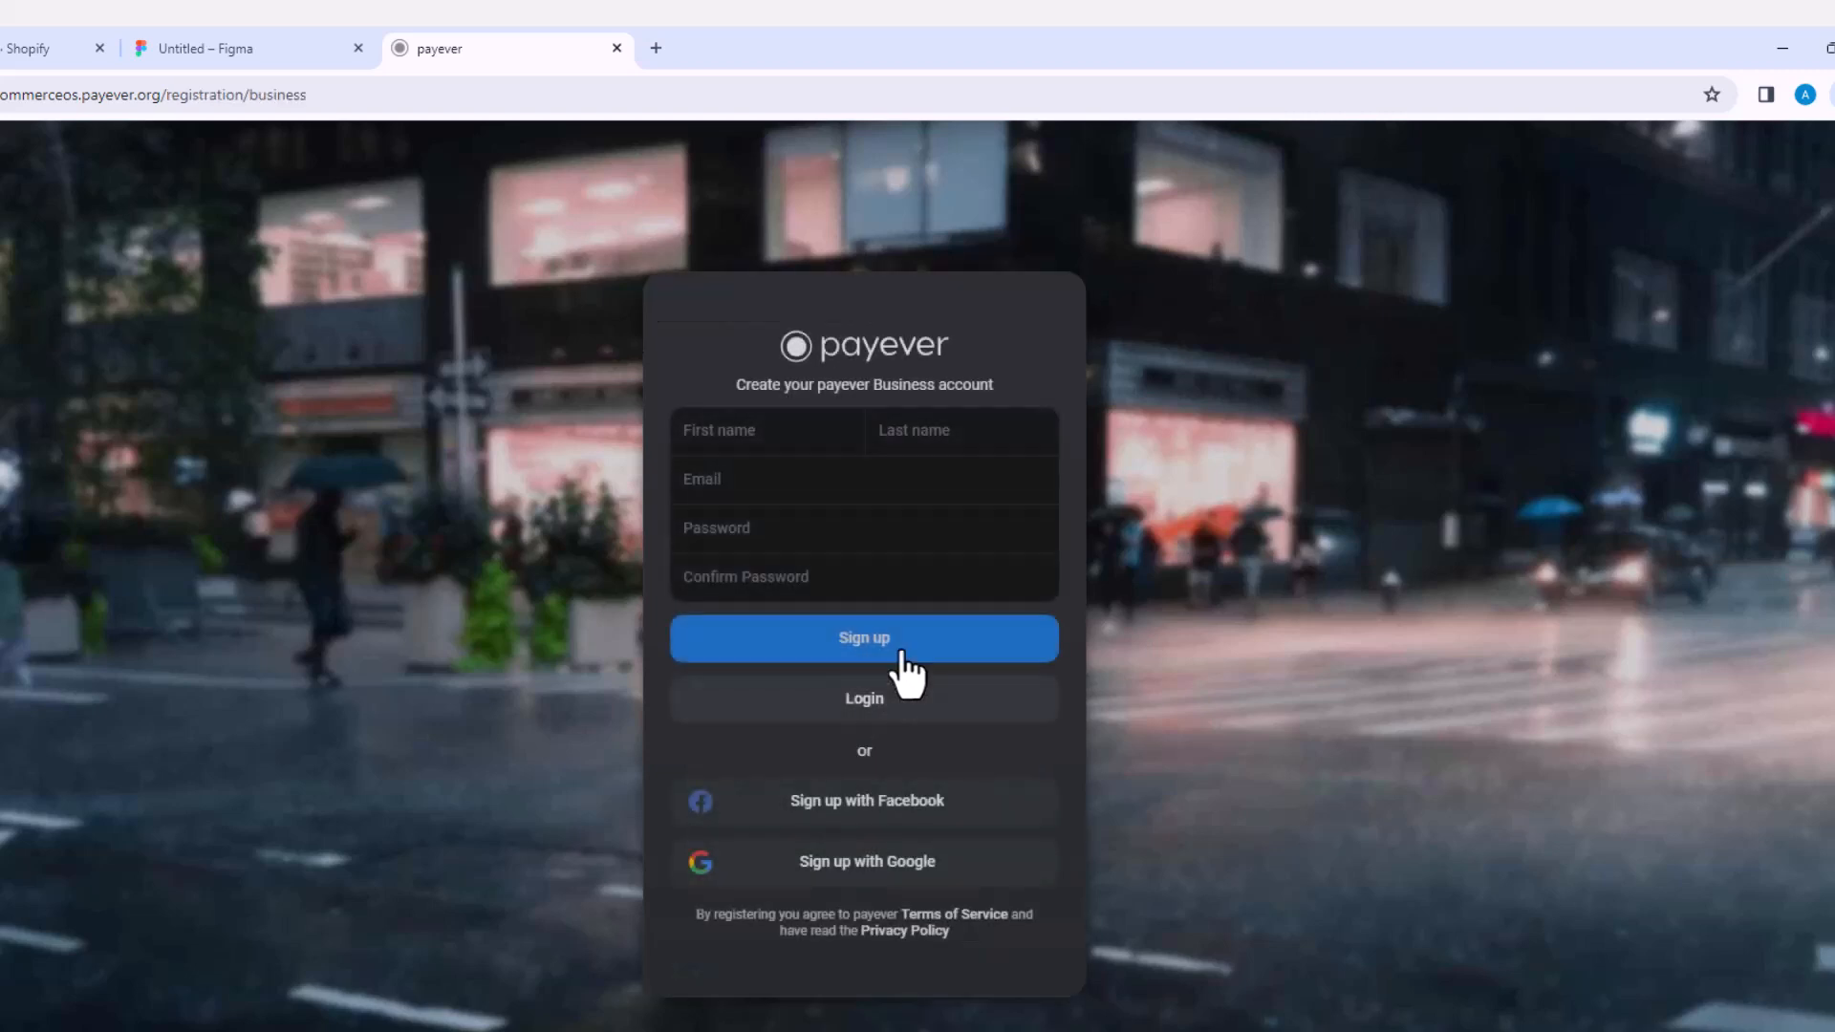
# Step: Fill in the first name, e-mail and matching account password, then sign up
pyautogui.click(740, 430)
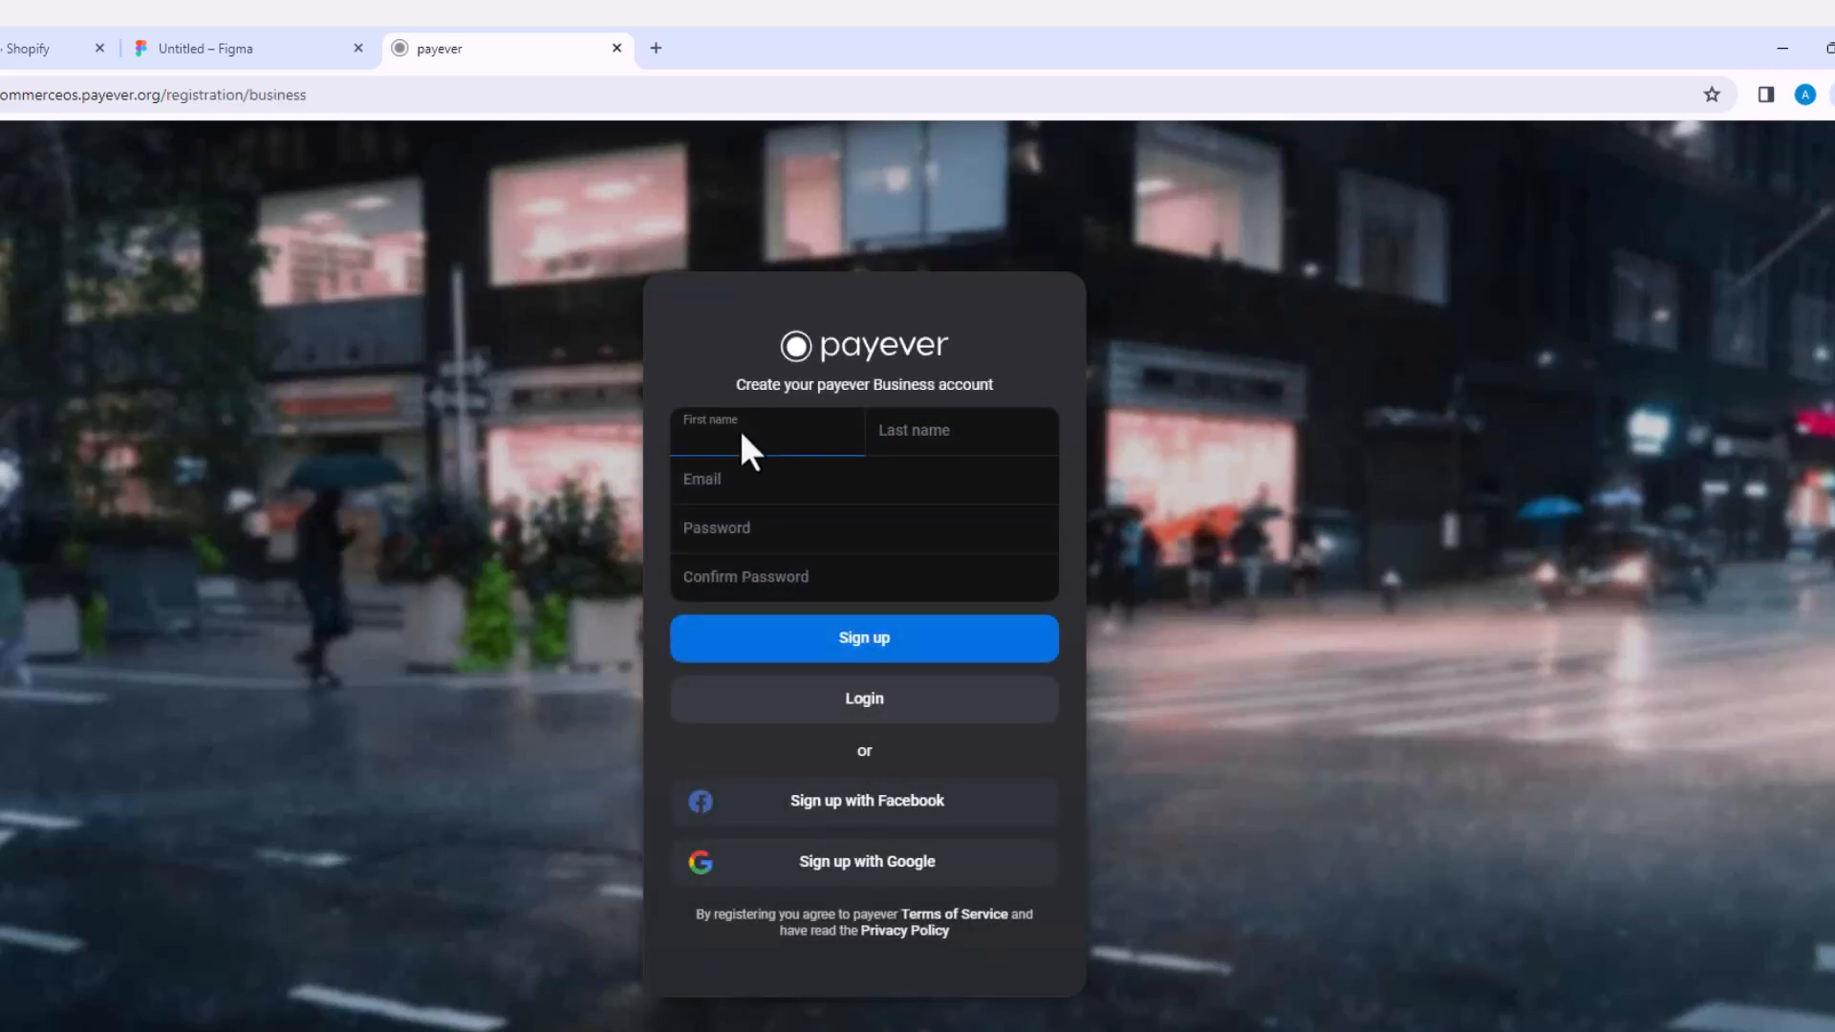
pyautogui.write('Daniera')
pyautogui.click(926, 438)
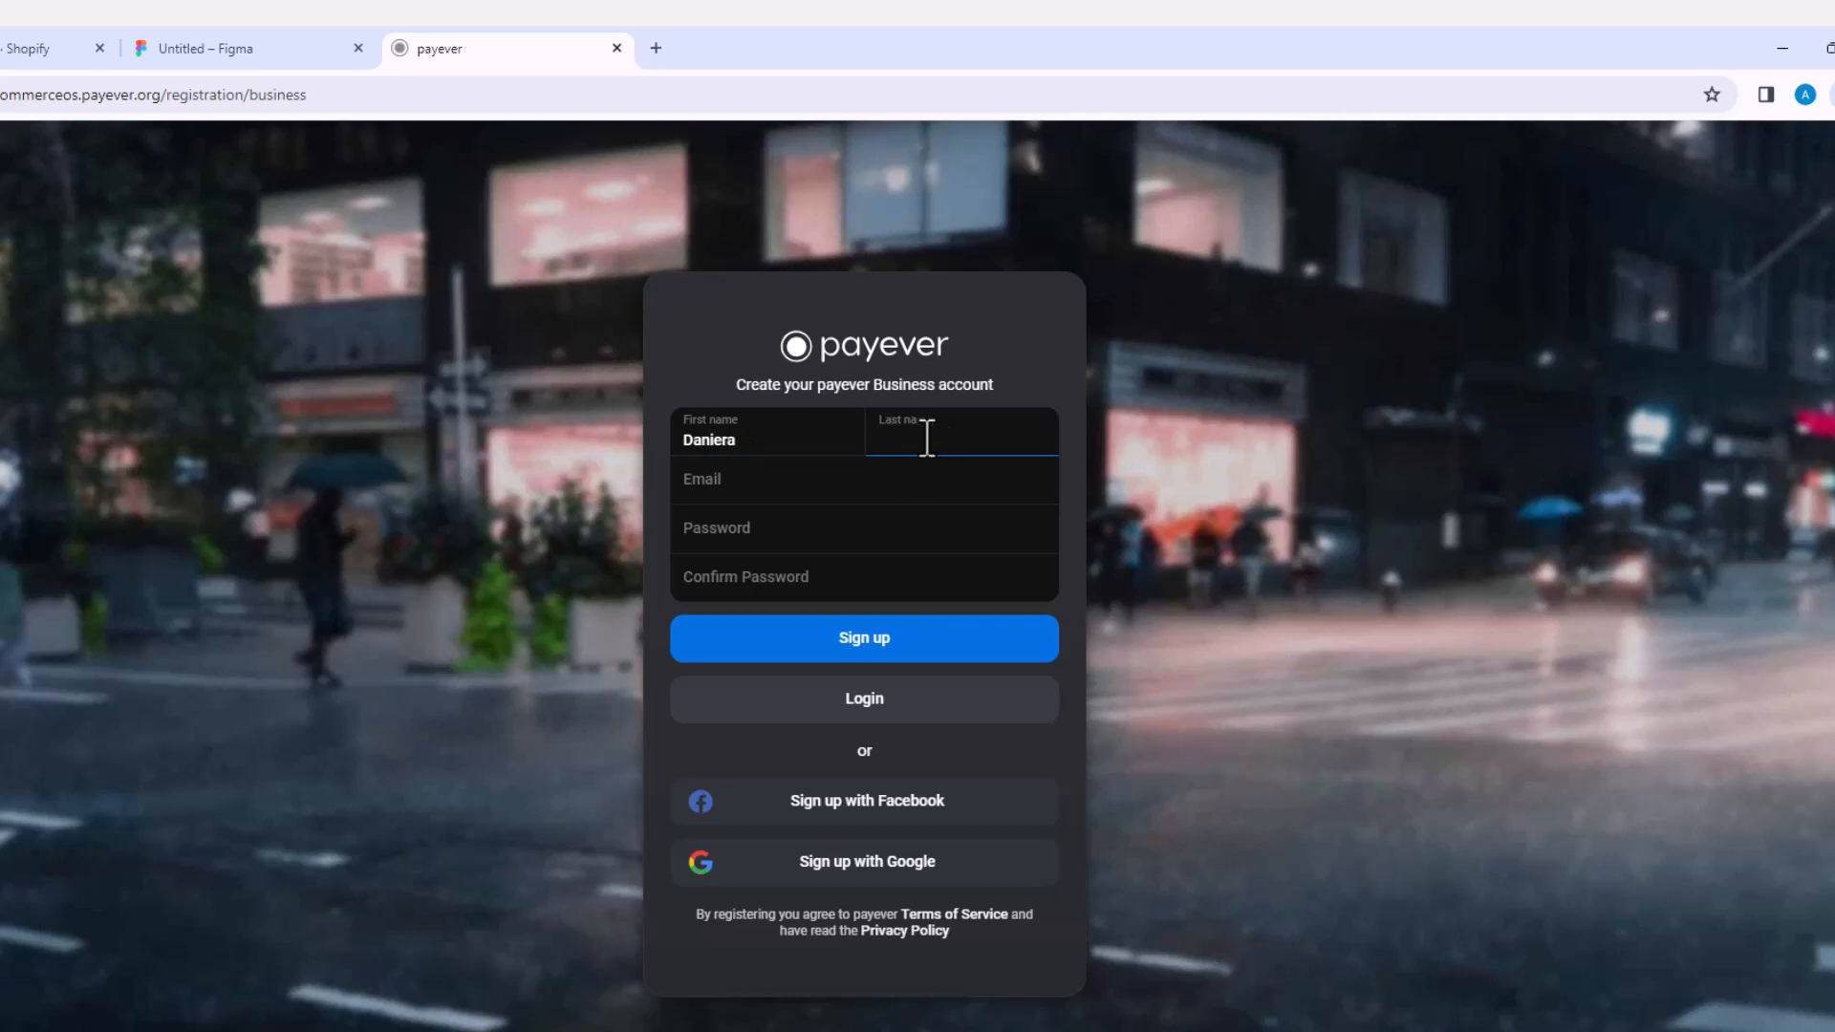
pyautogui.click(845, 491)
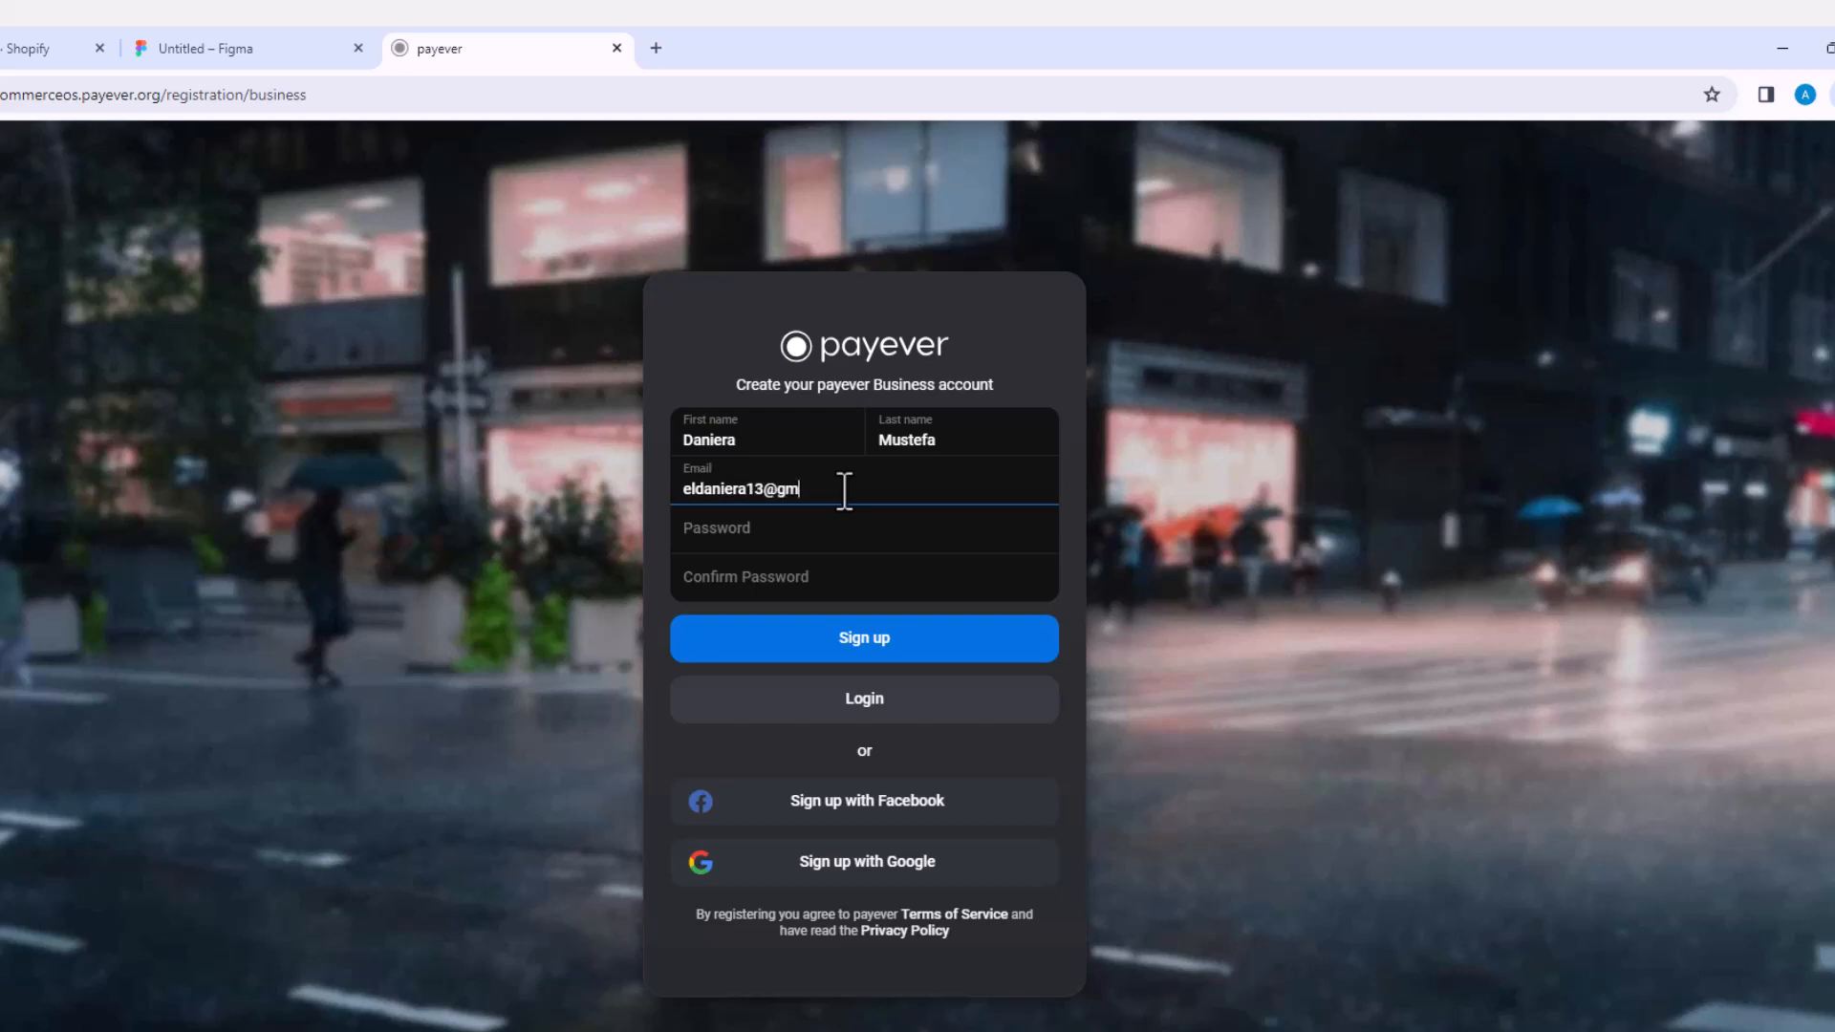
pyautogui.click(828, 531)
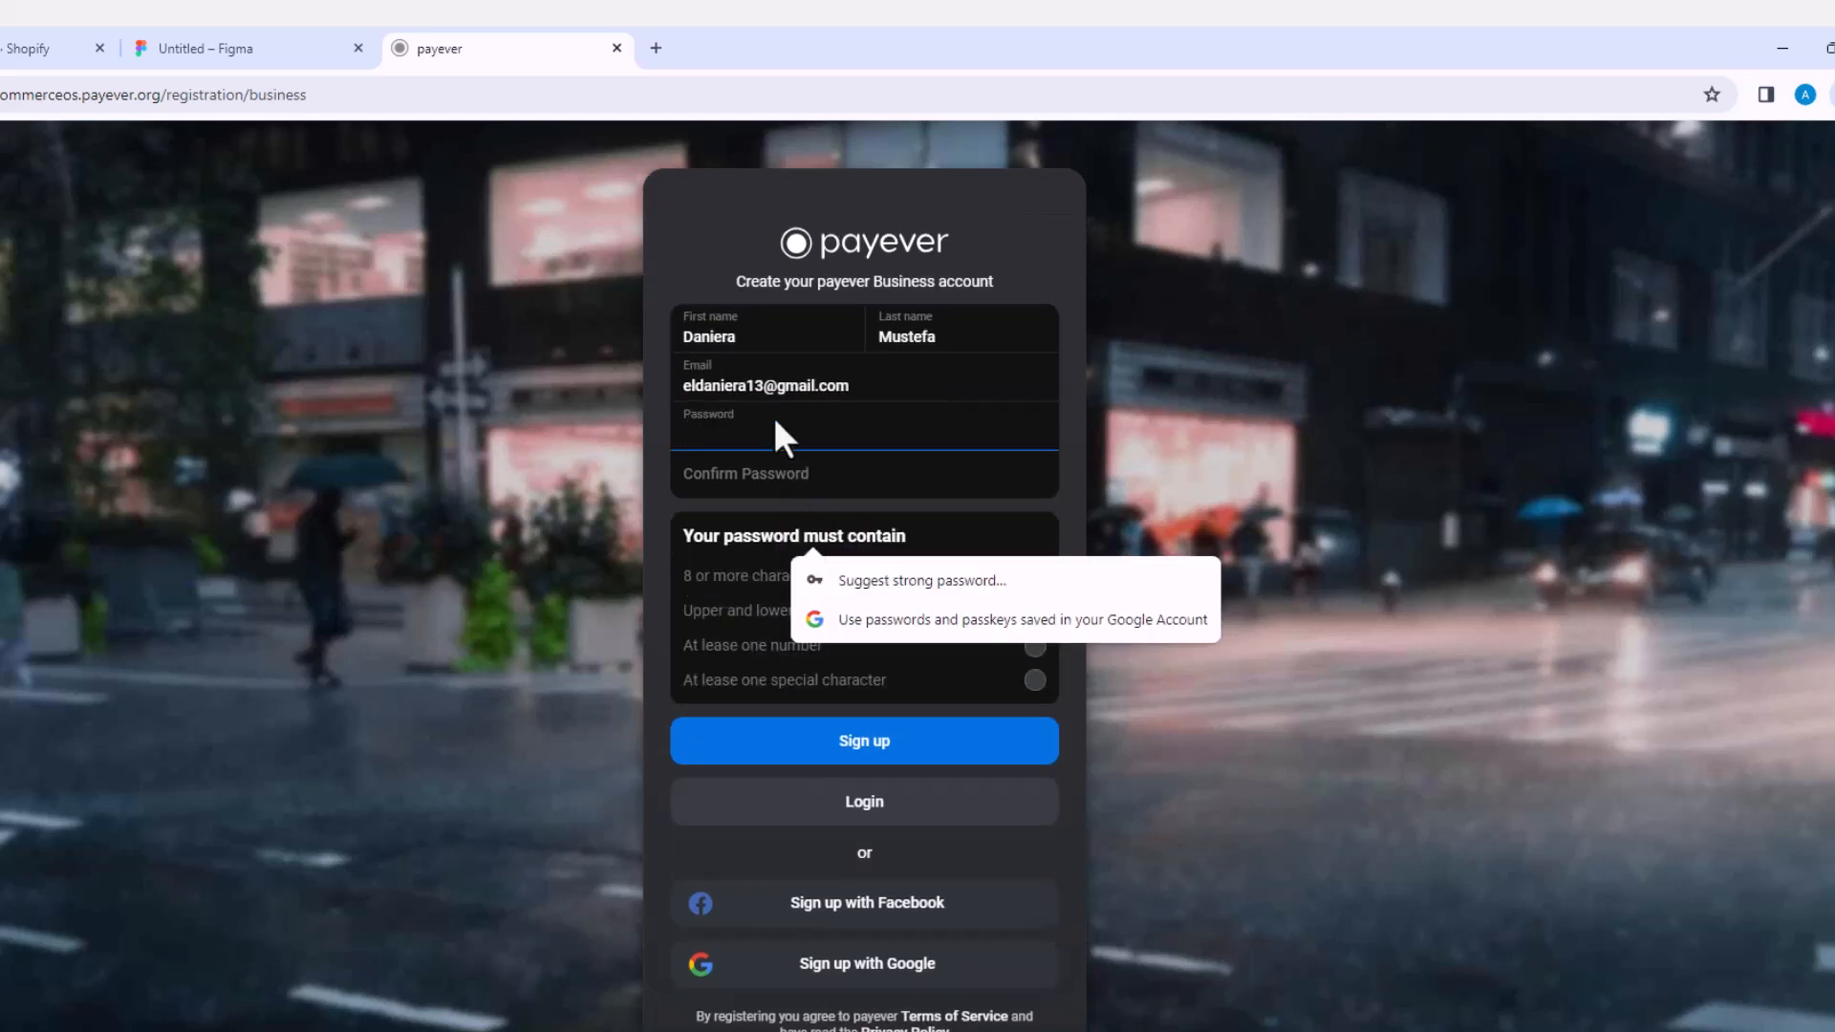
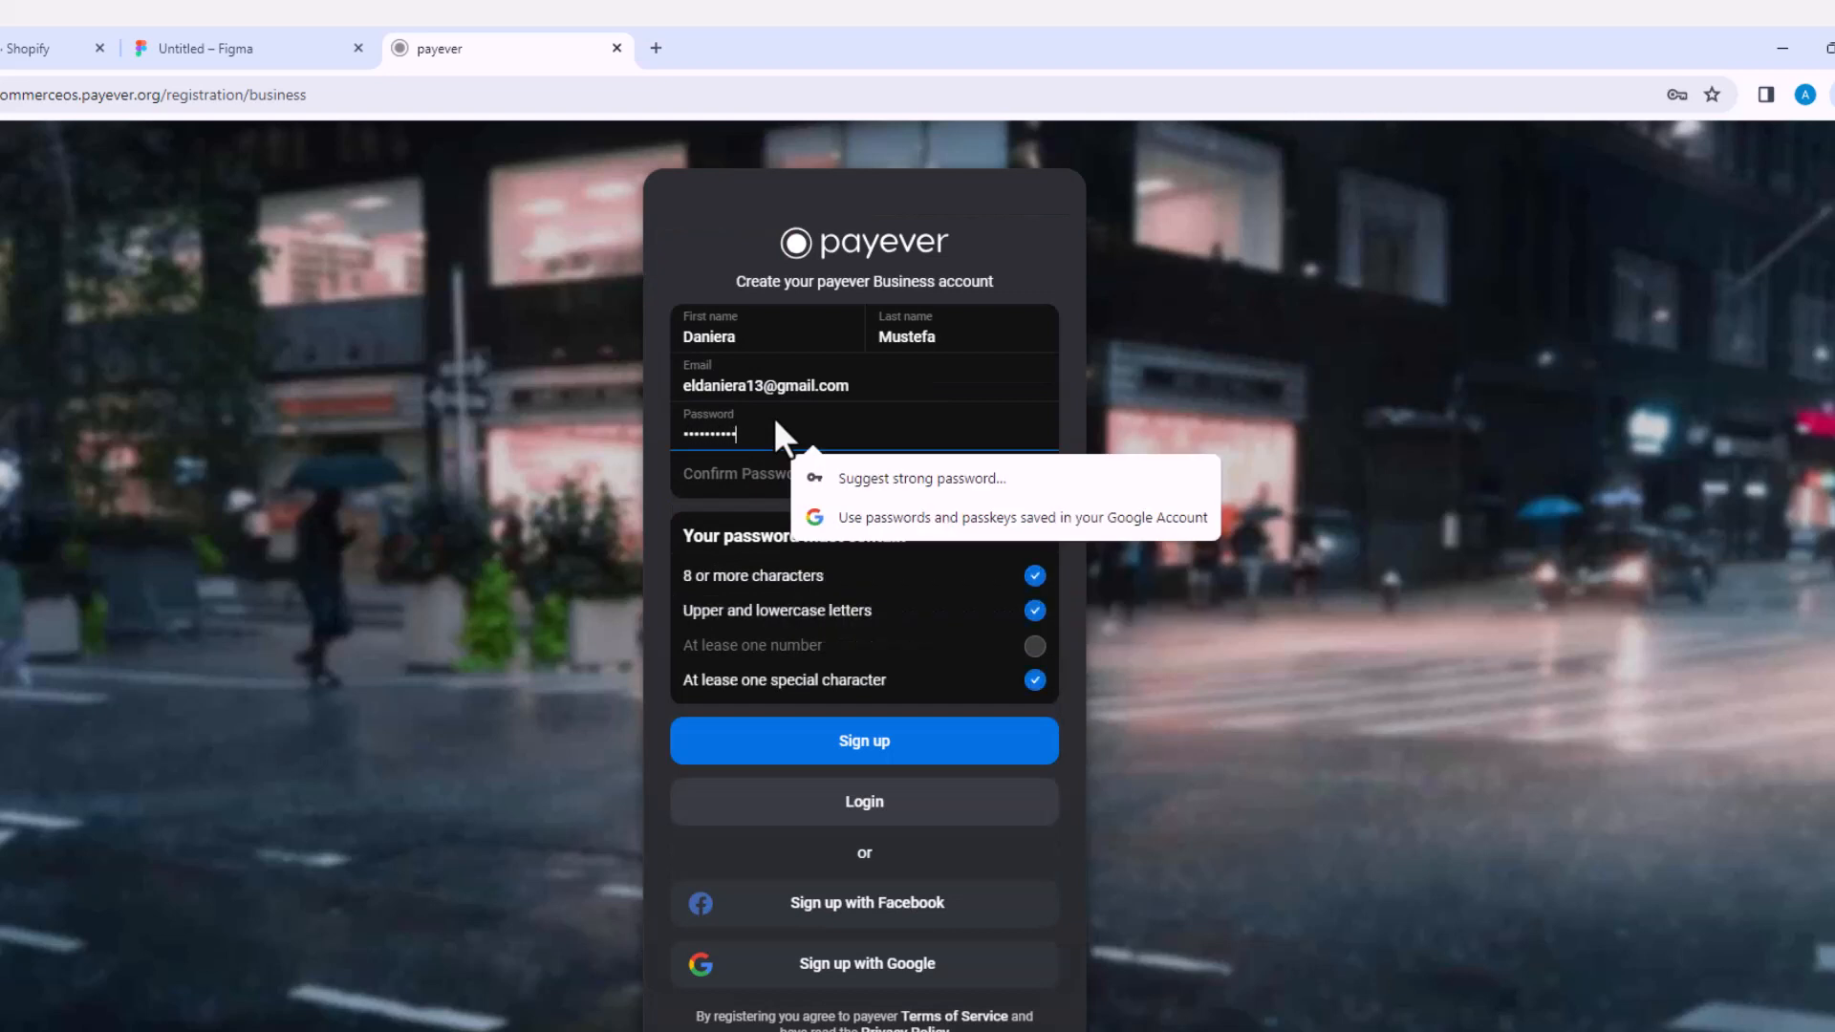
pyautogui.click(770, 575)
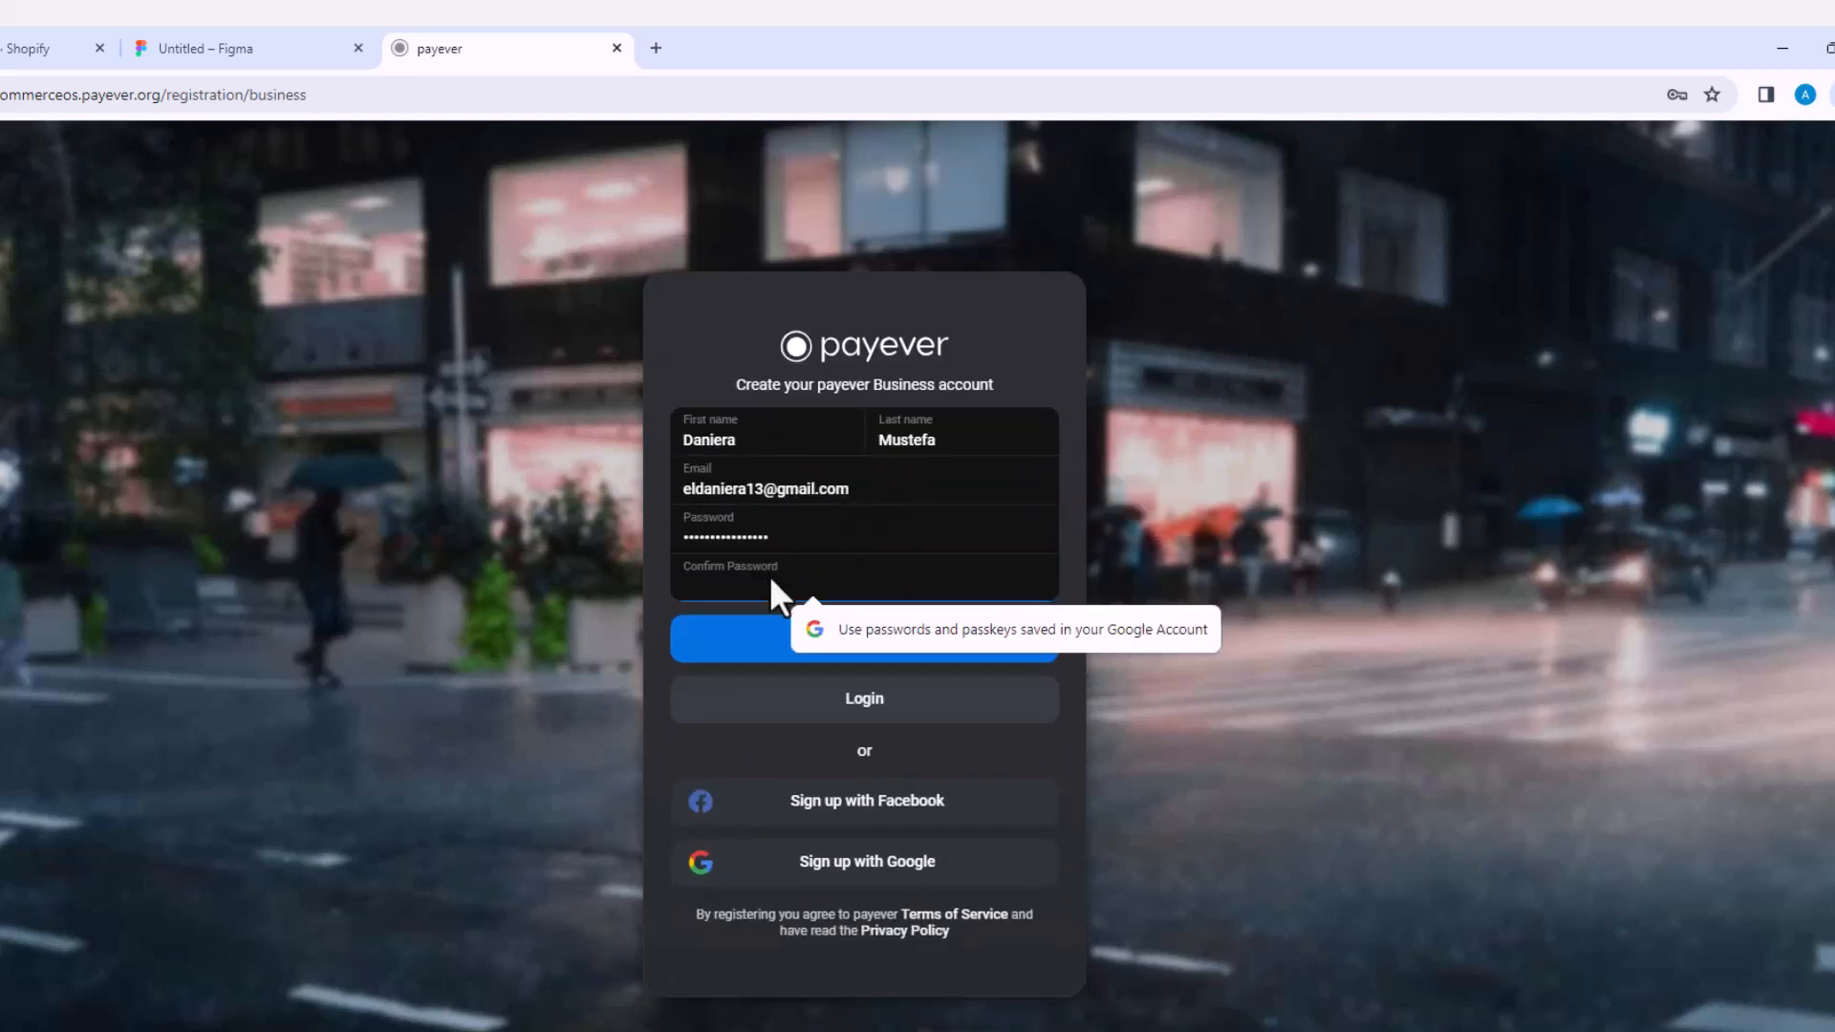
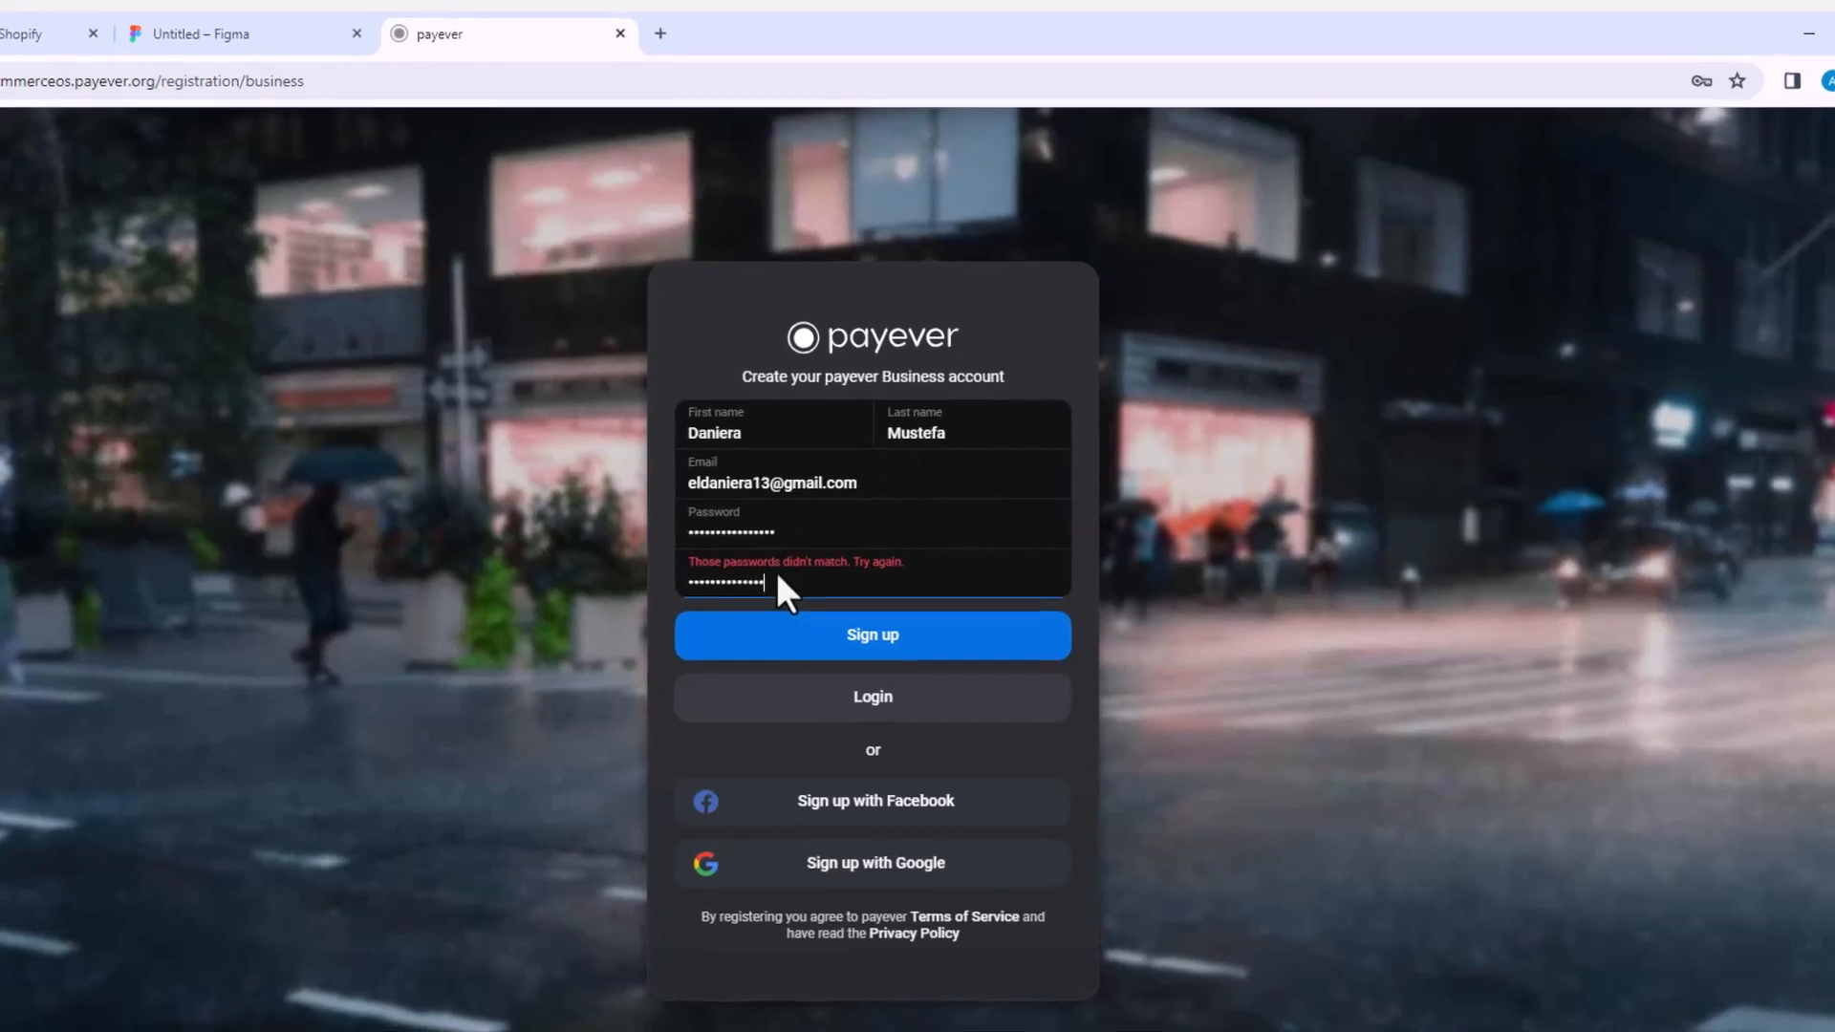
pyautogui.click(860, 639)
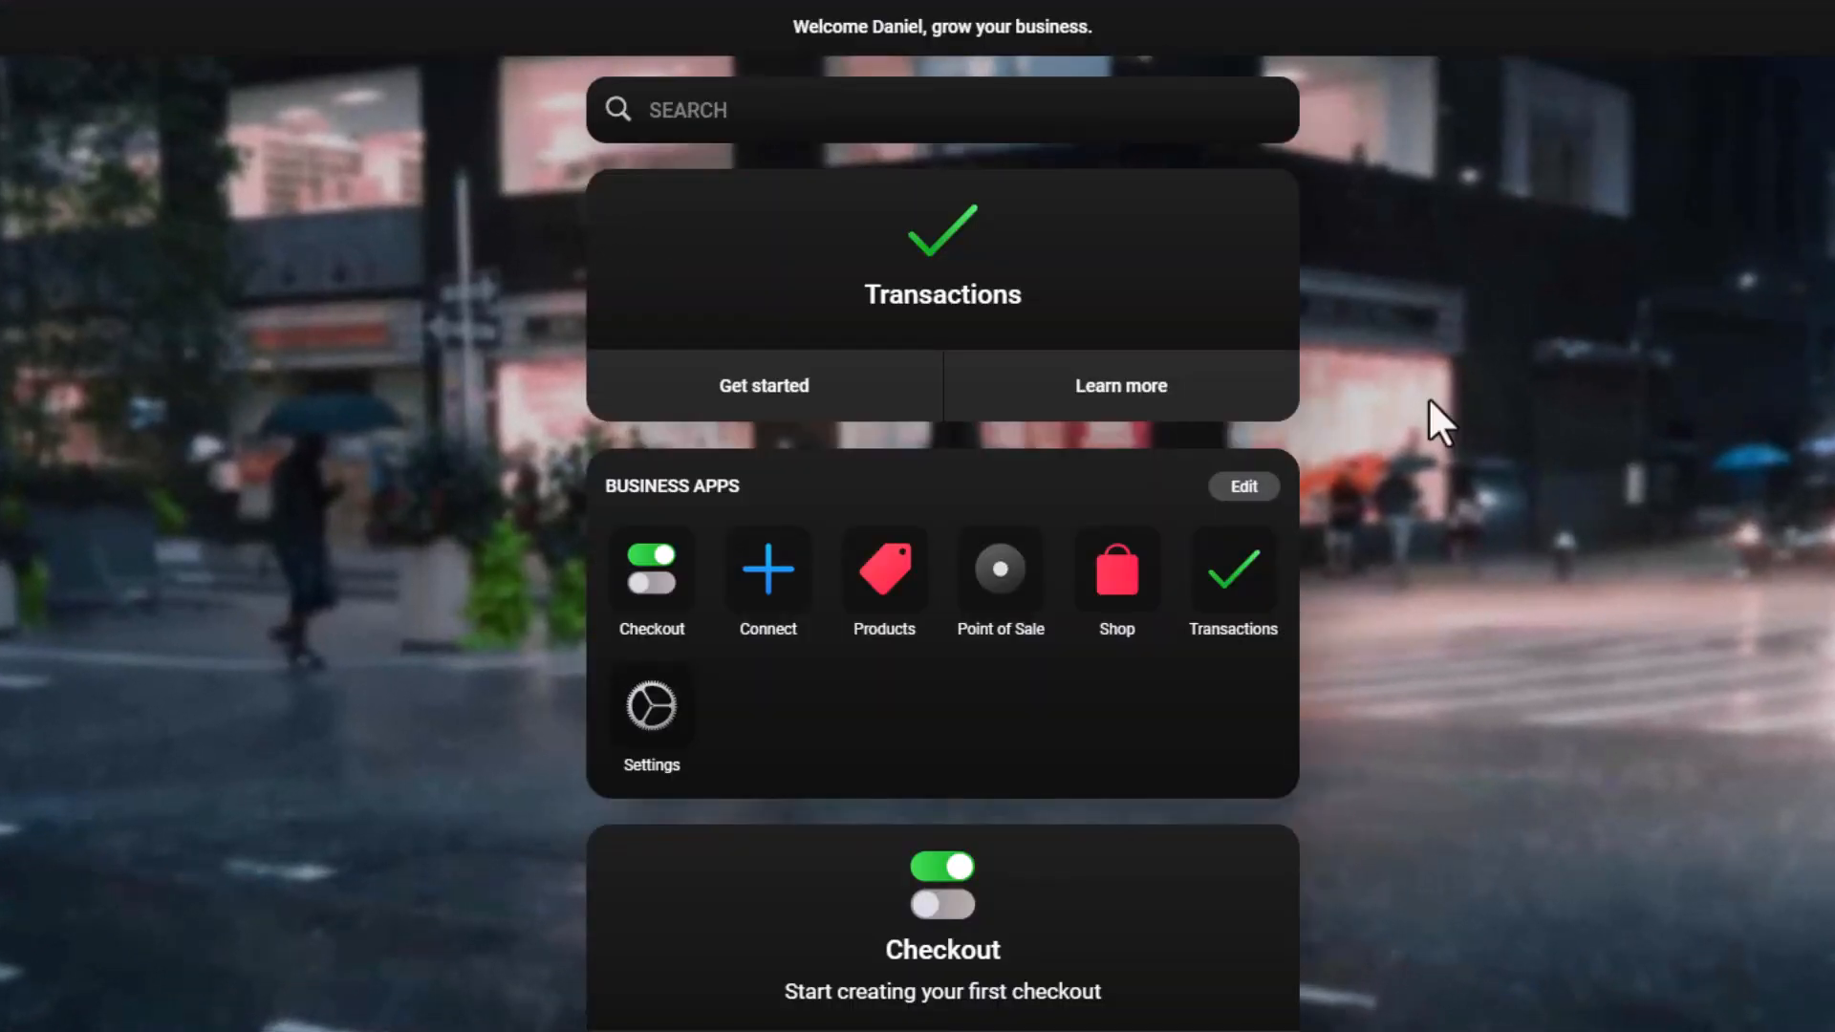
# Step: Install the Shopify plugin from the Connect app's Shopsystems integrations
pyautogui.click(765, 580)
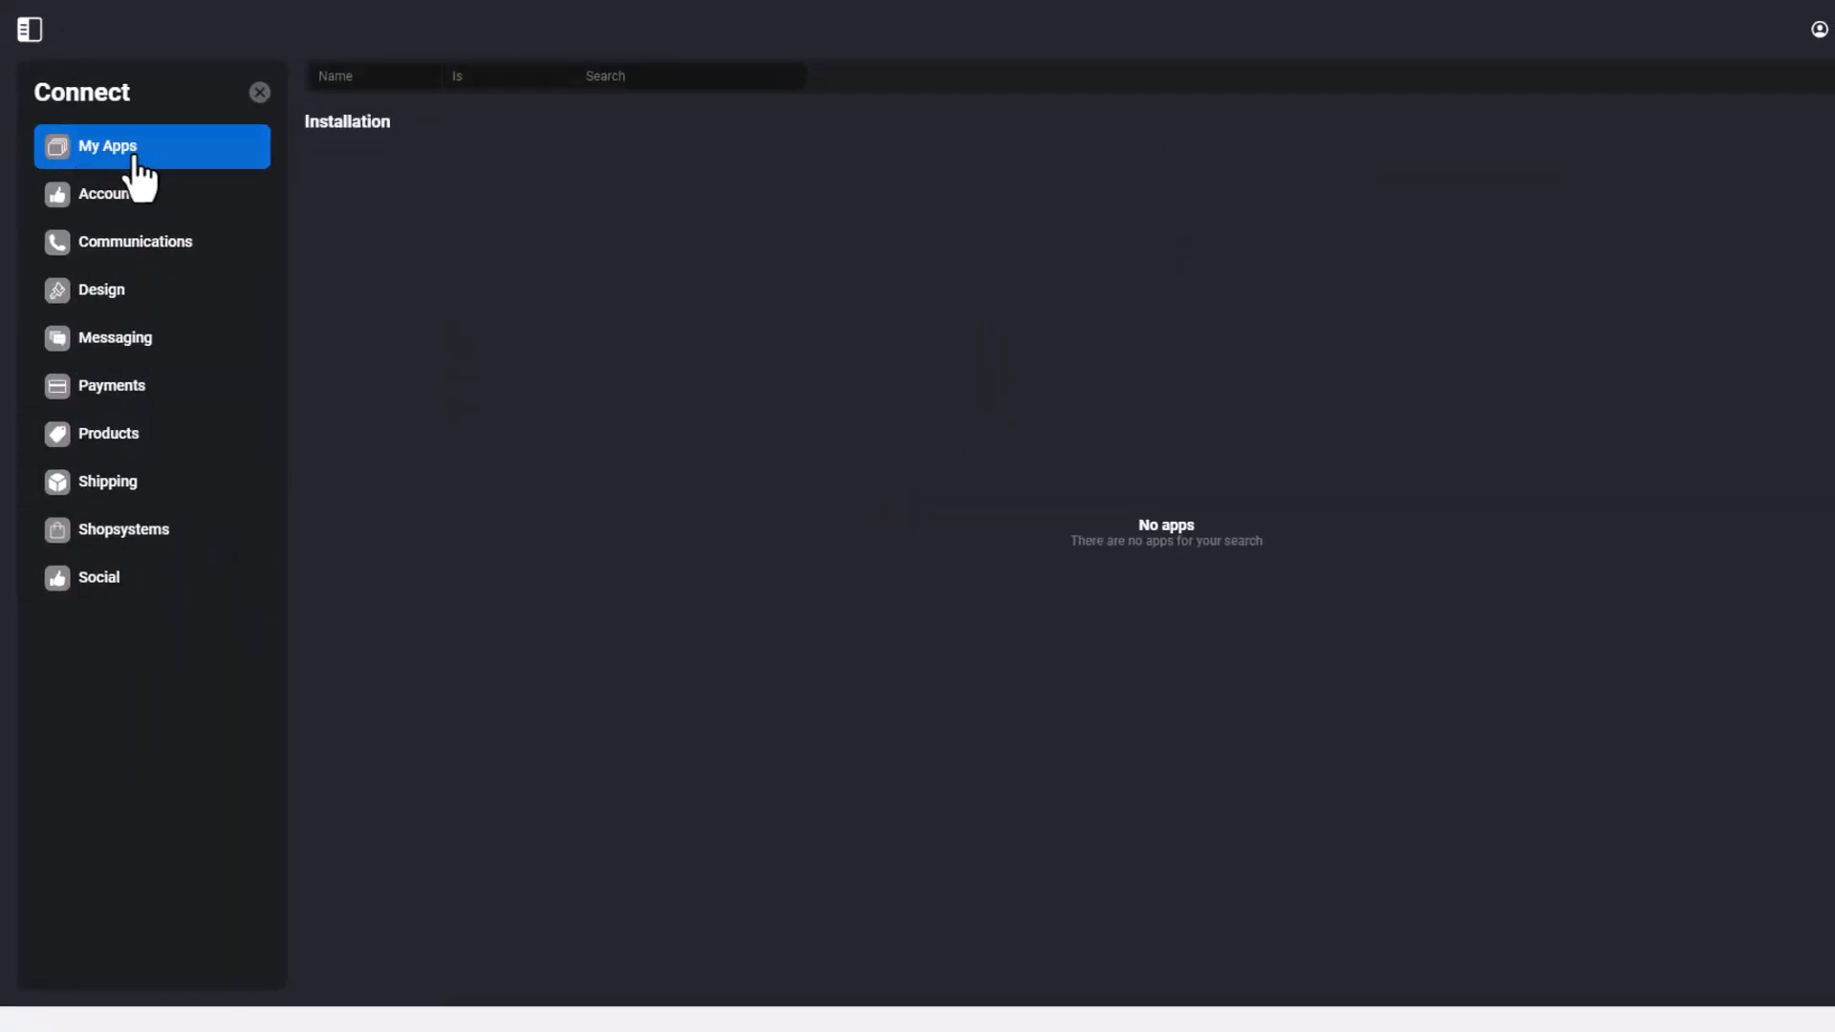
pyautogui.click(119, 528)
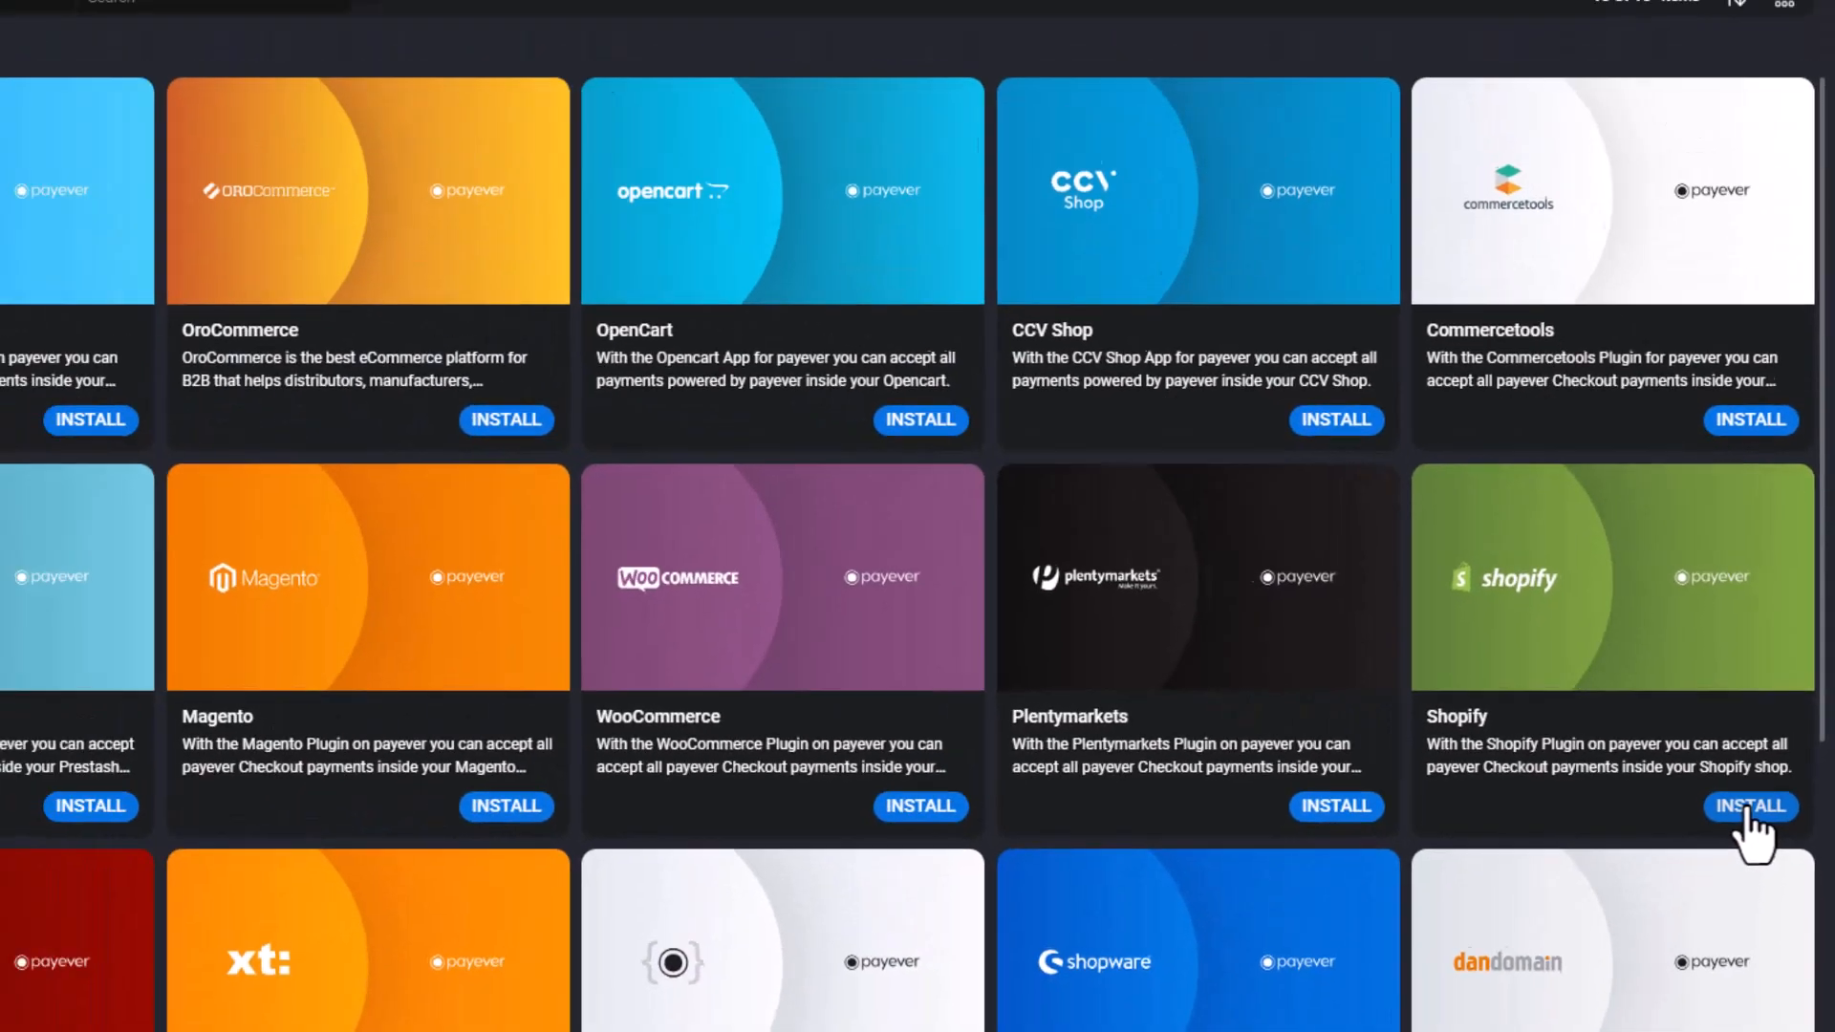
pyautogui.click(1685, 875)
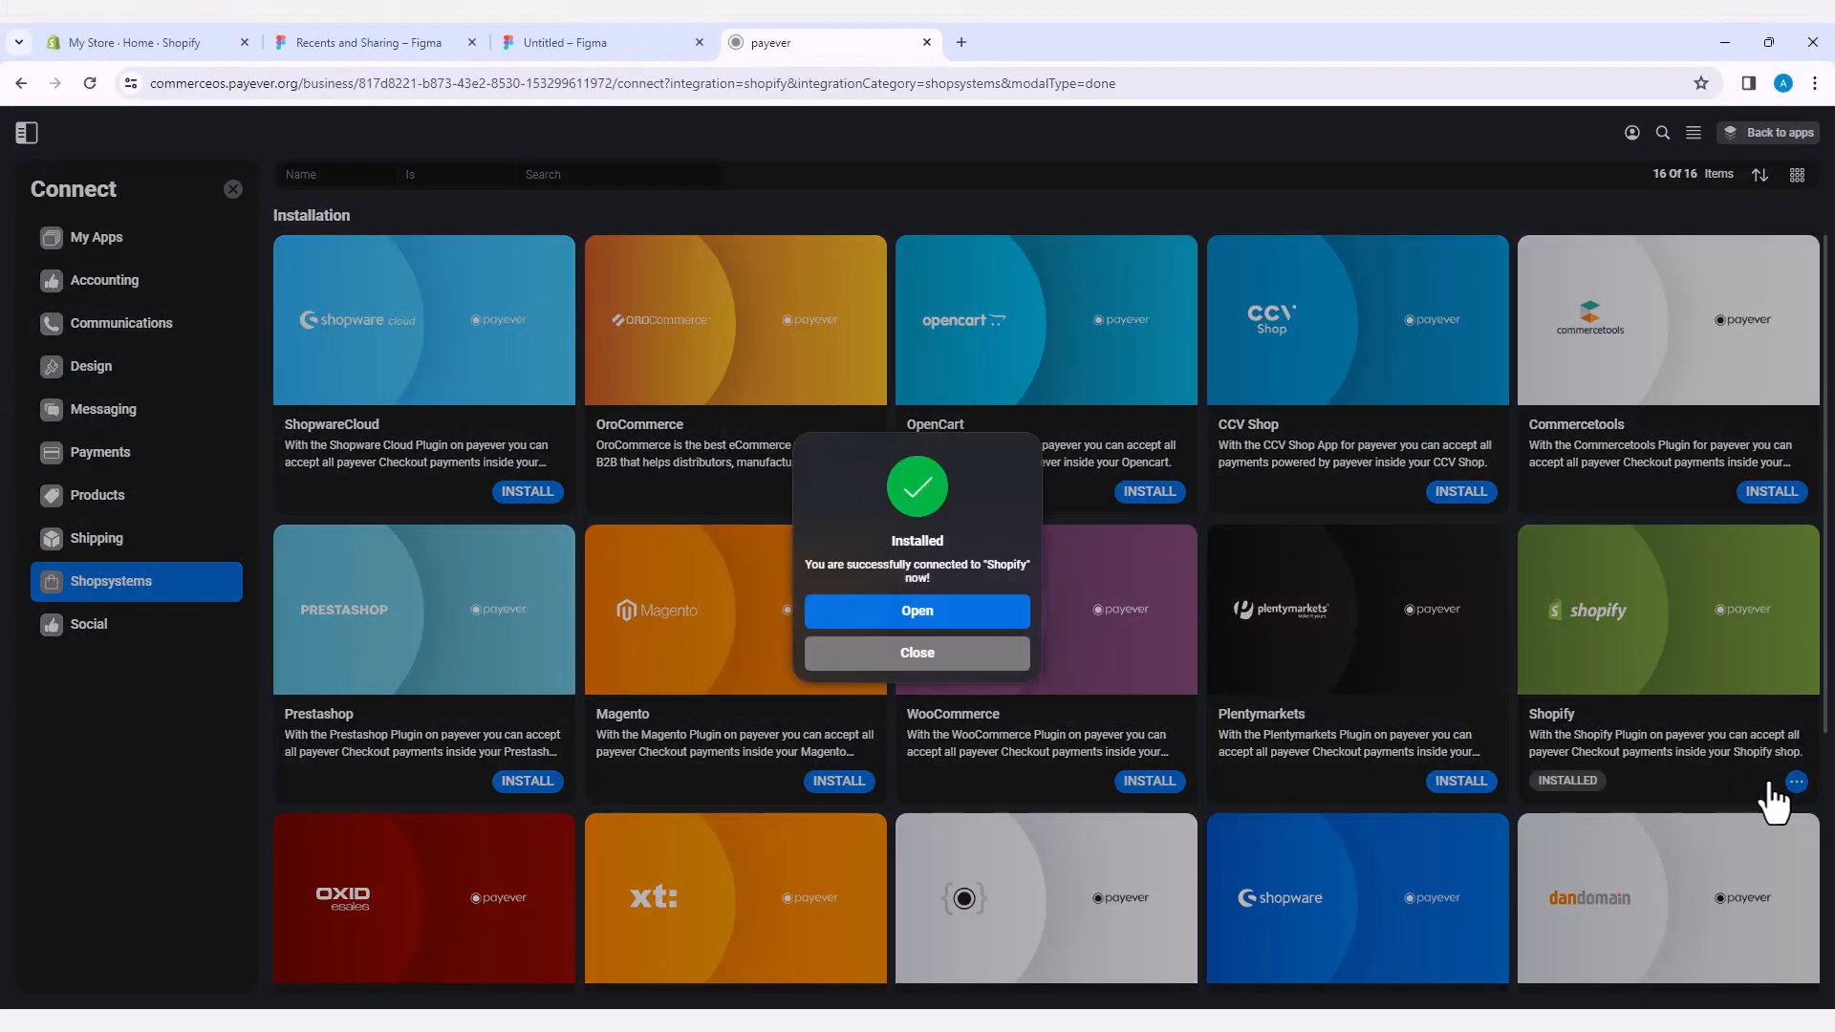
# Step: Open the installed Shopify plugin and launch its Ivy payment app
pyautogui.click(943, 612)
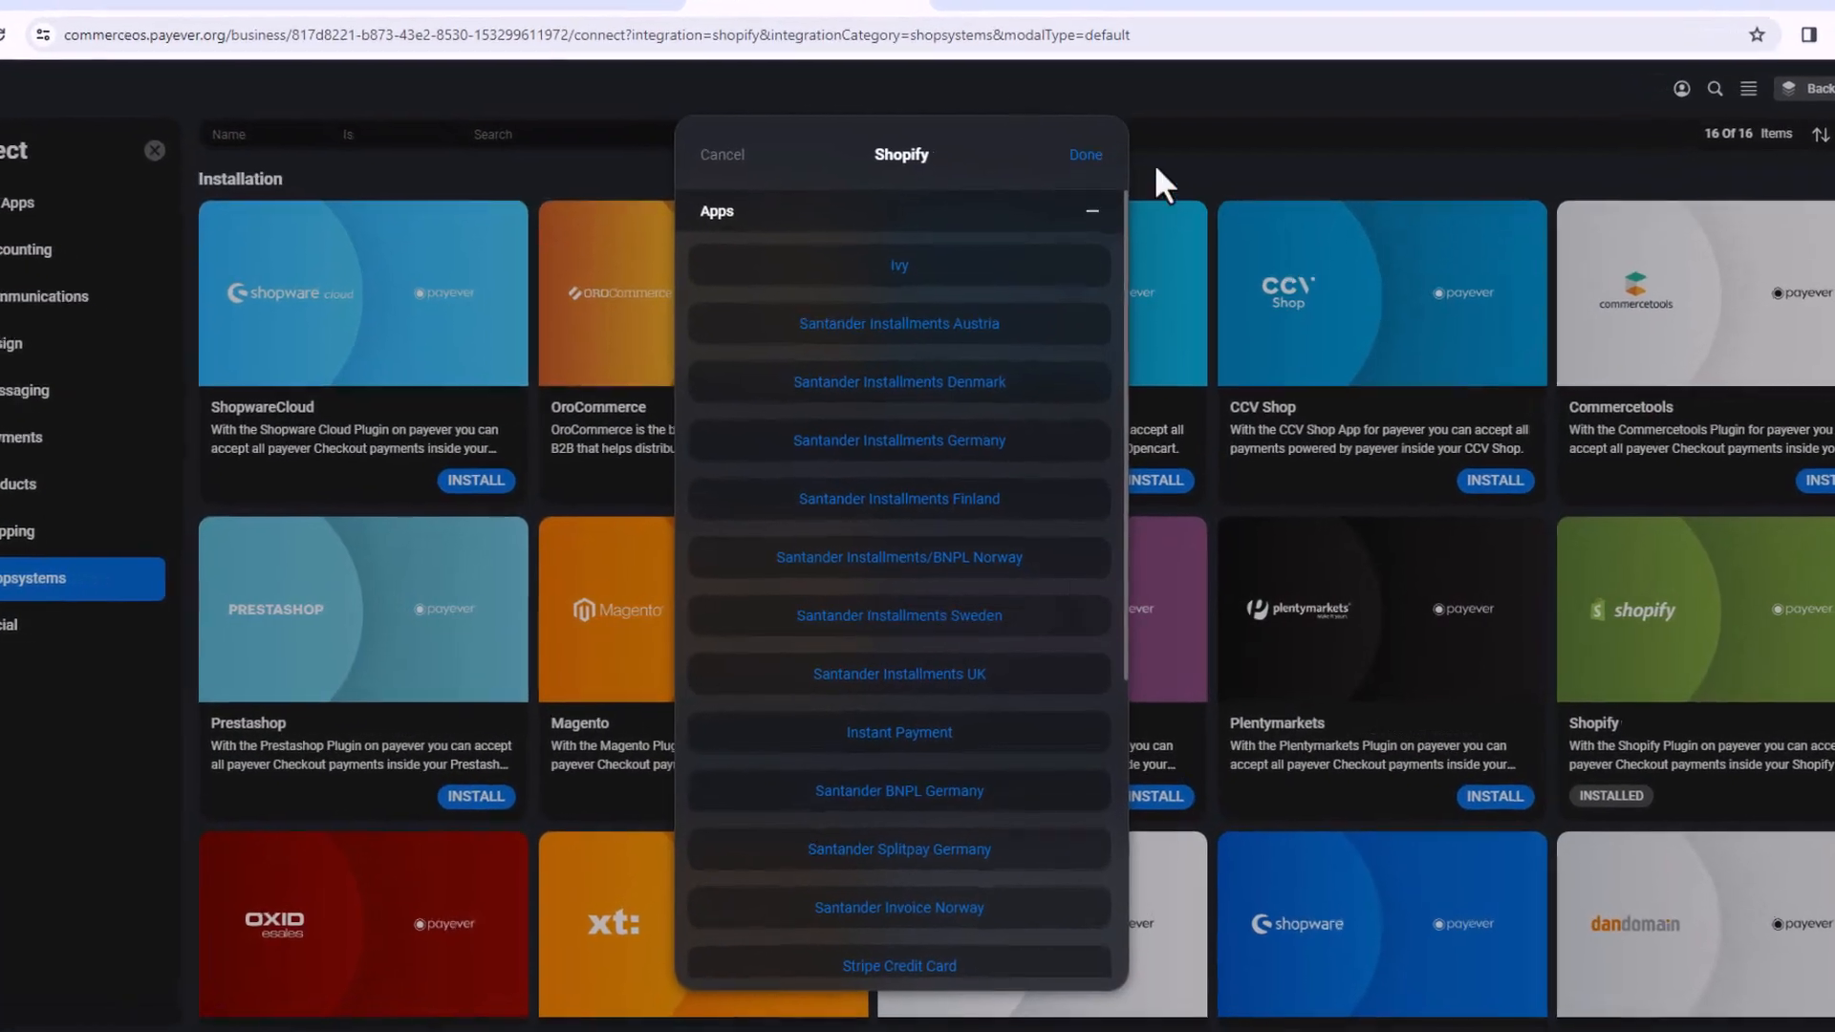
pyautogui.scroll(-5, 886, 464)
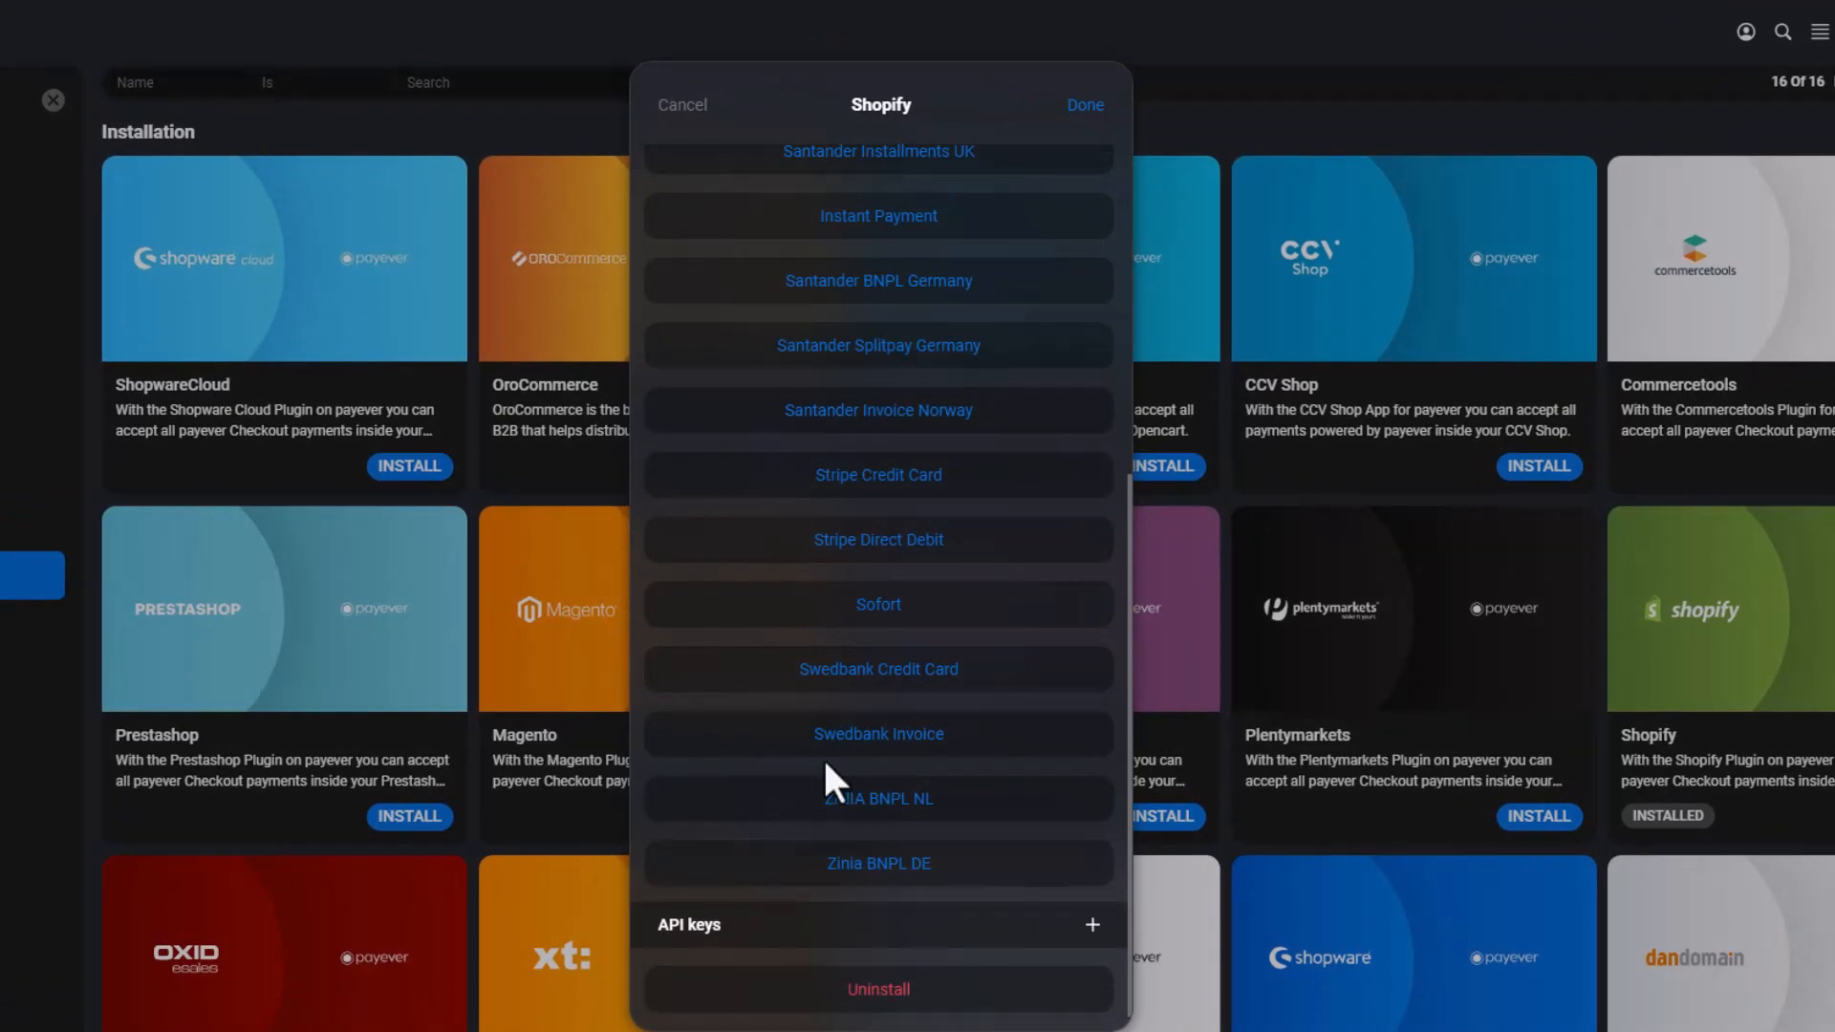
pyautogui.scroll(5, 823, 757)
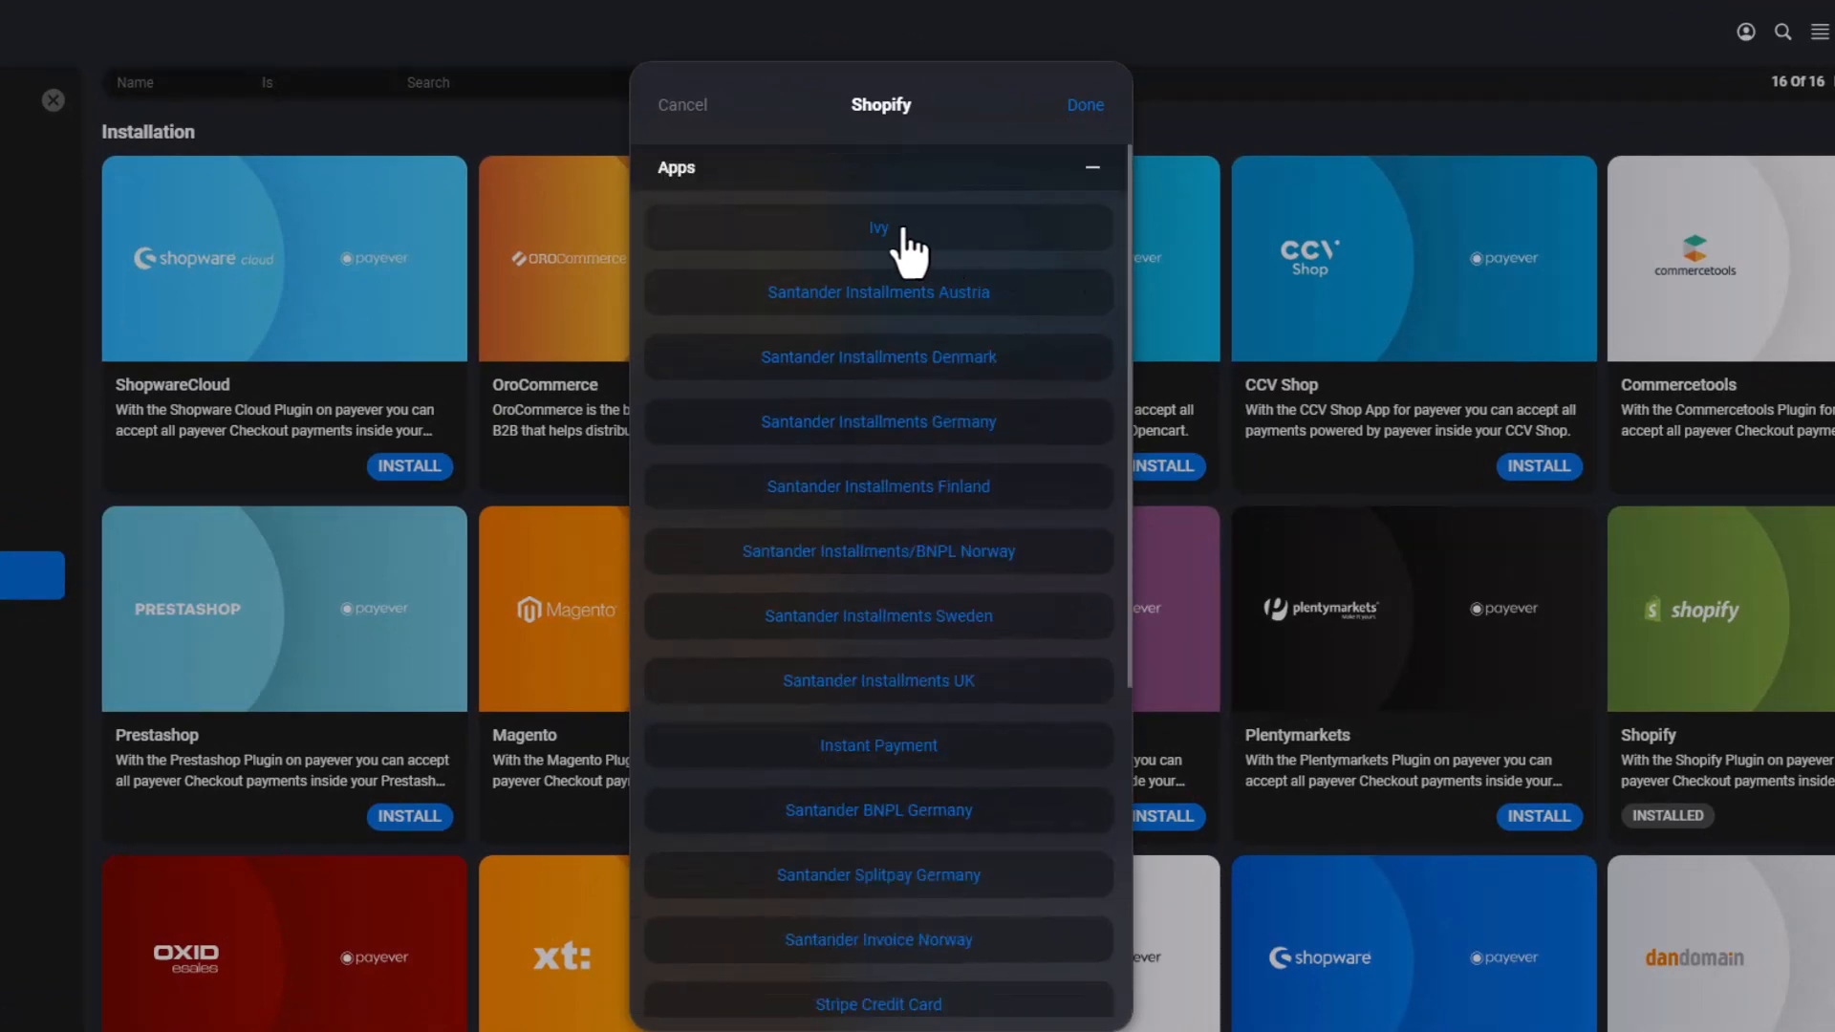
pyautogui.click(901, 235)
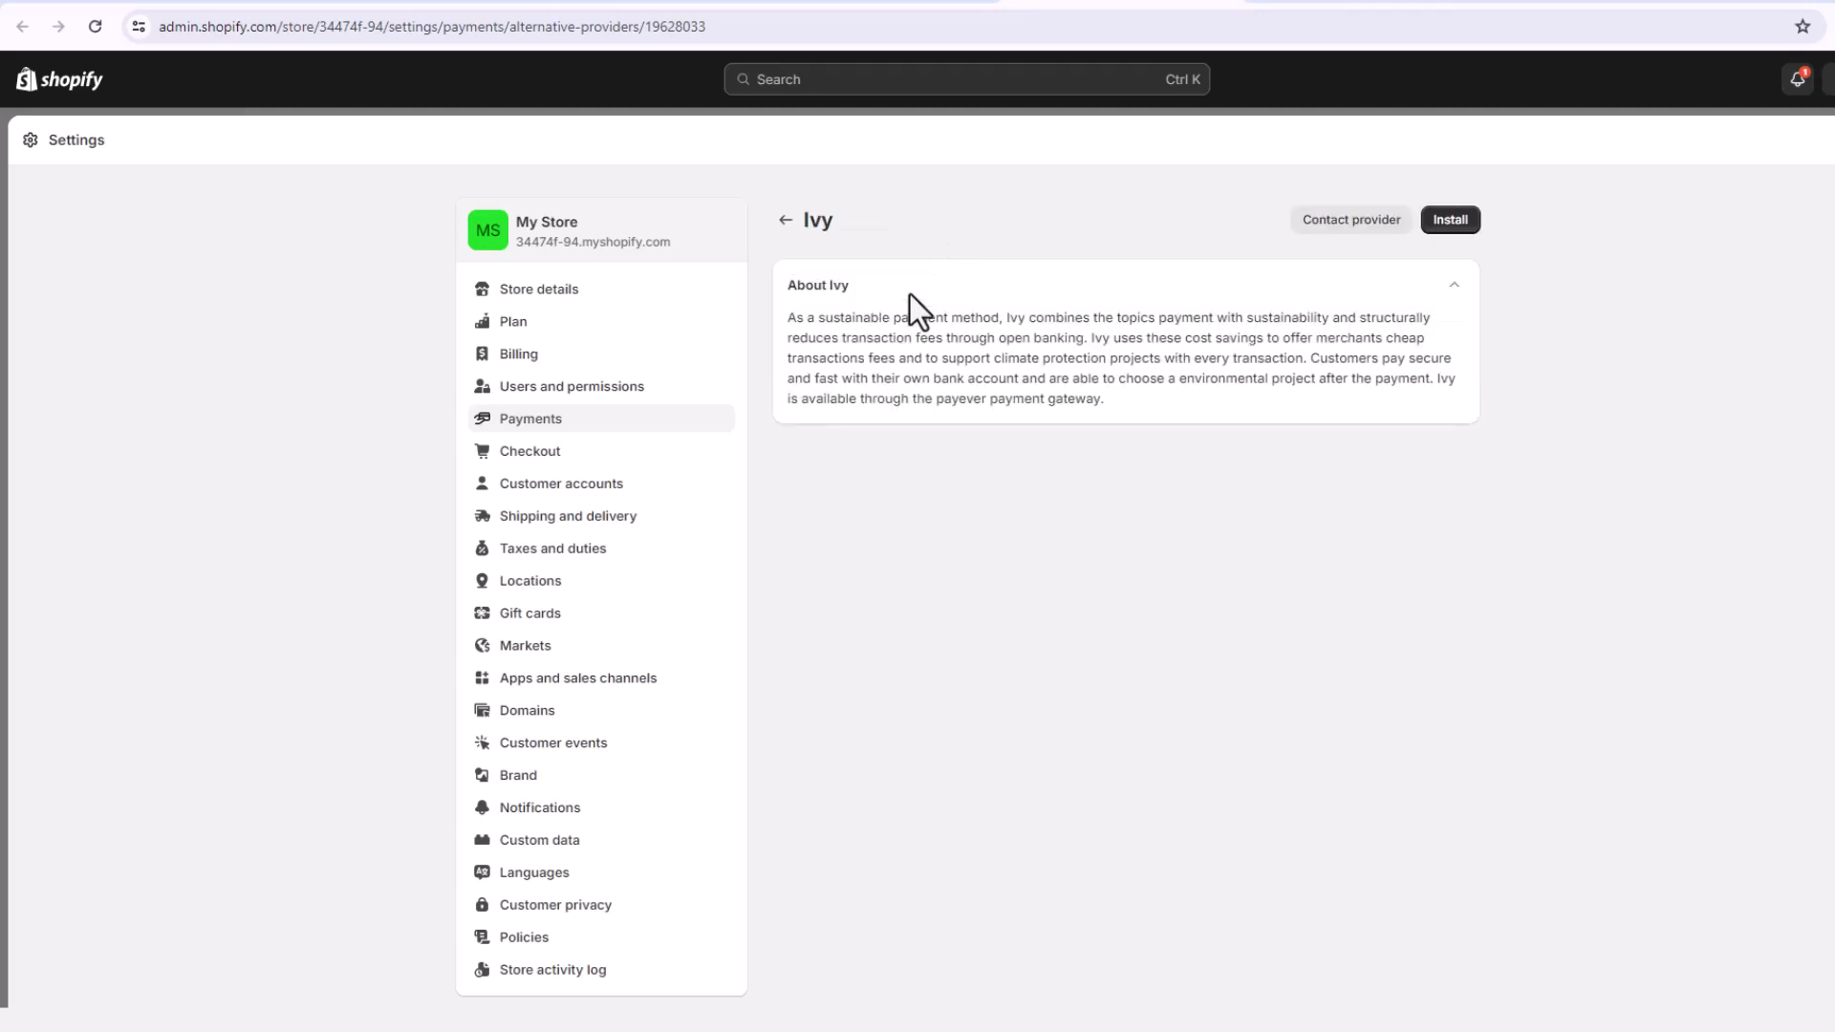
# Step: Install Ivy in Shopify, approve its data access, and activate it as a payment method
pyautogui.click(1453, 223)
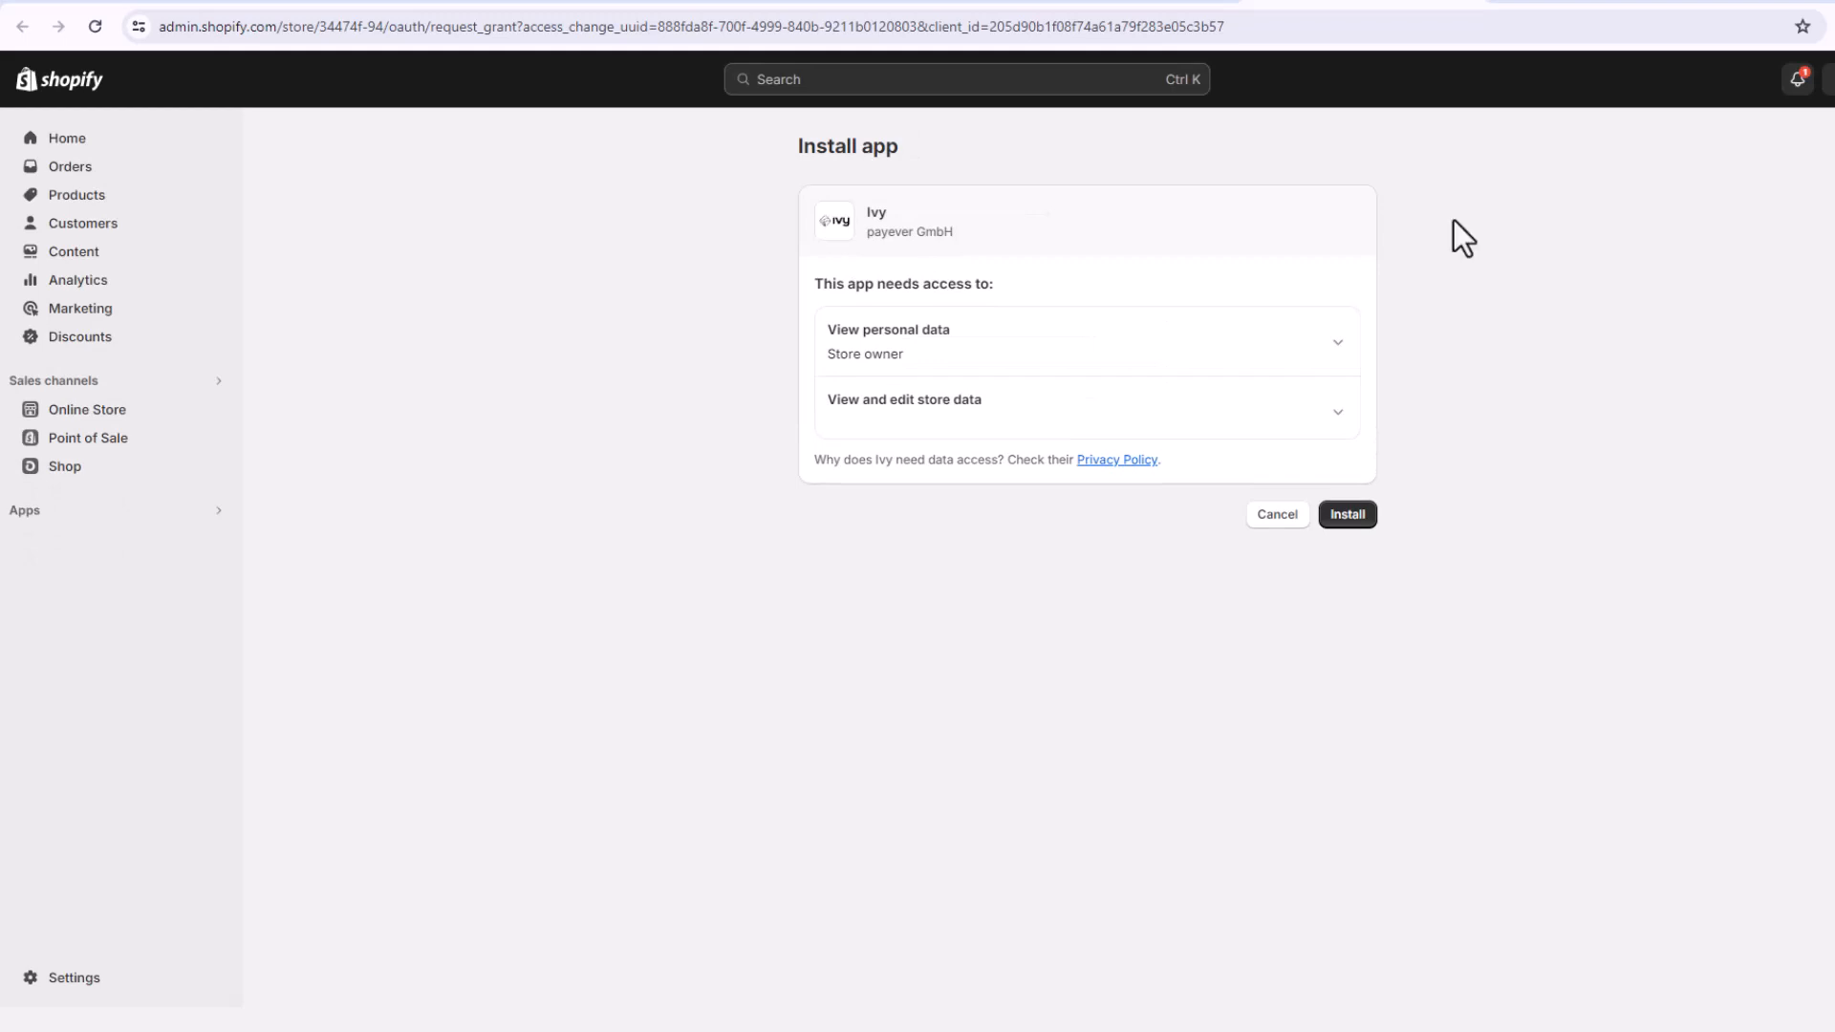
pyautogui.click(1342, 524)
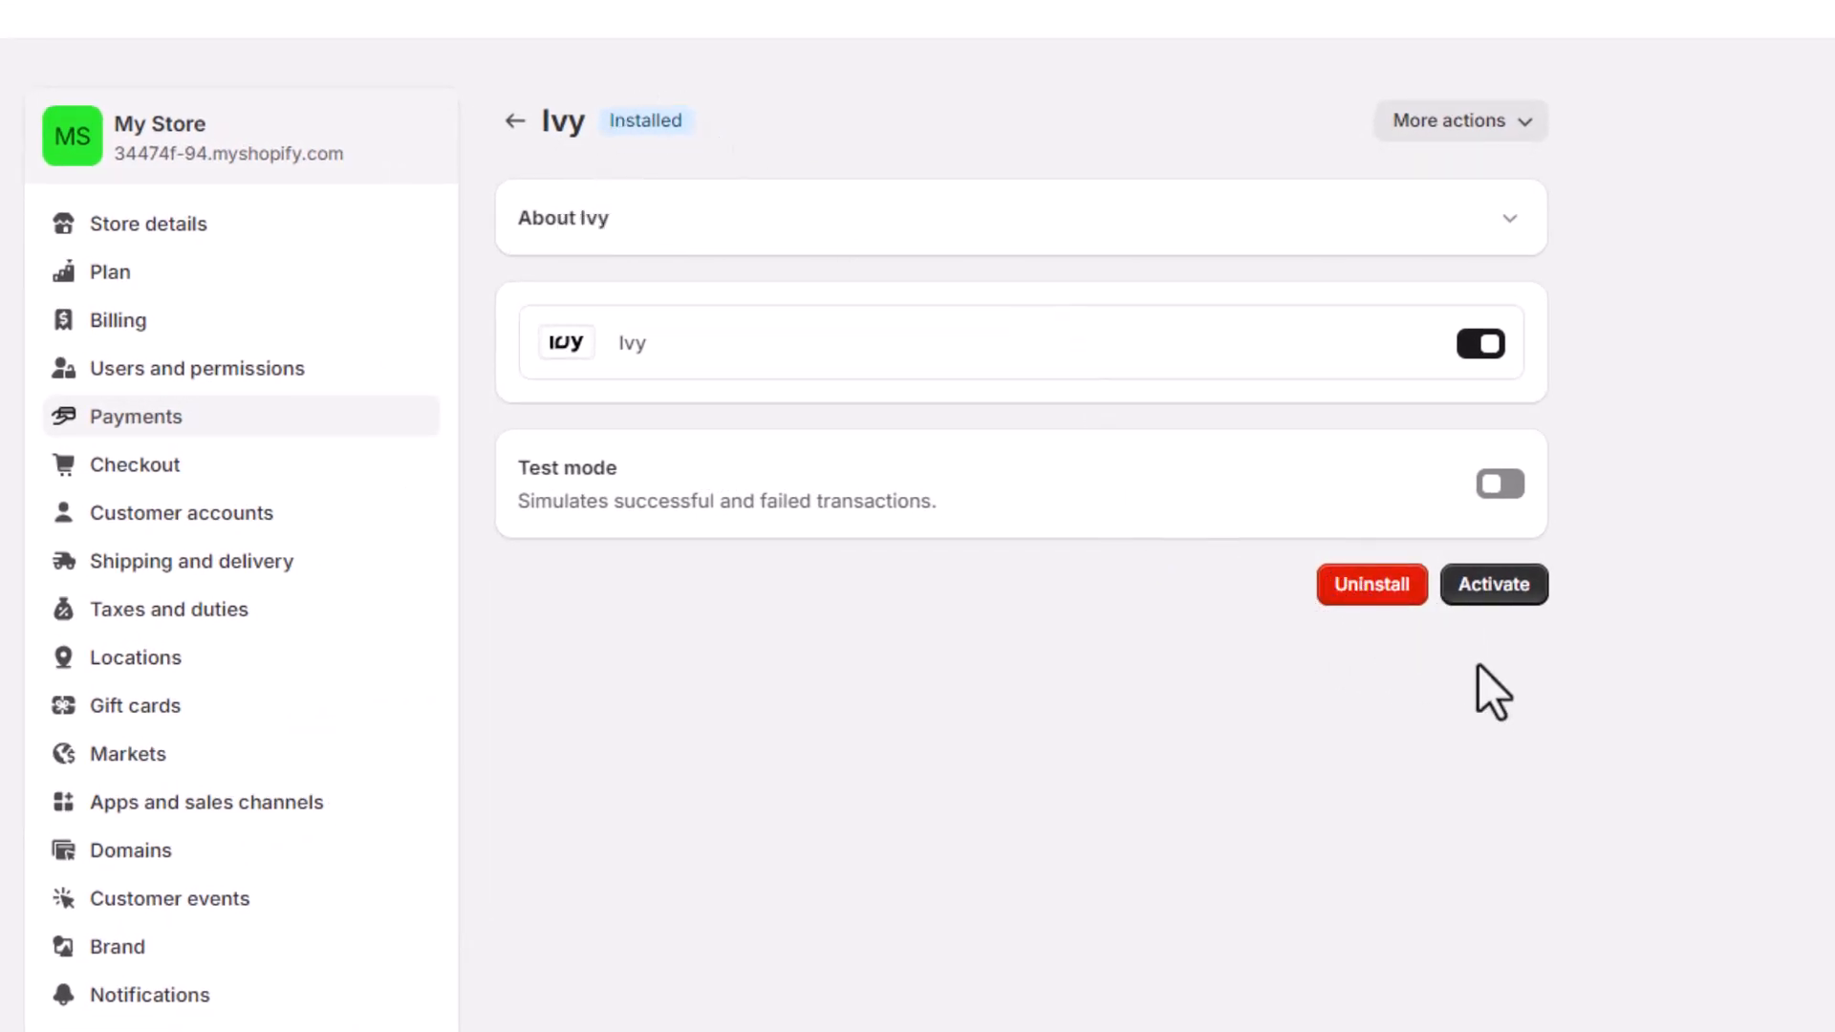
pyautogui.click(1503, 597)
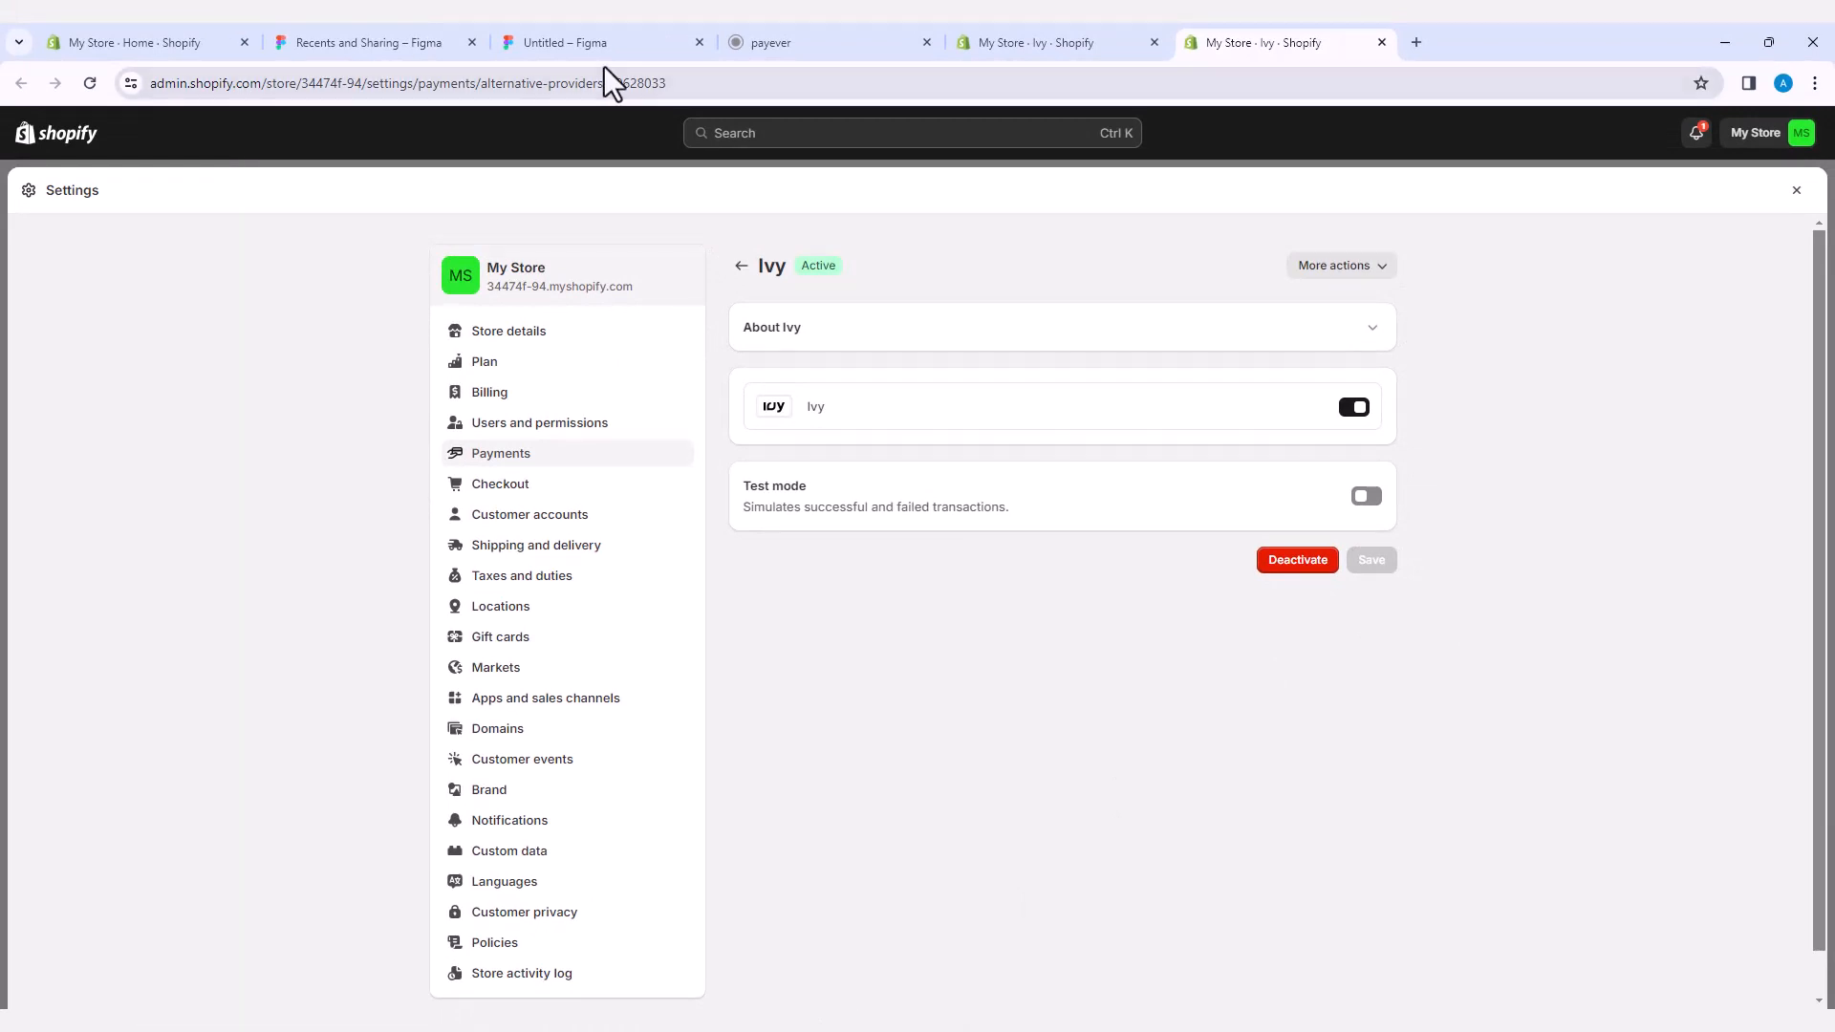
# Step: Close payever's Shopify panel and show the Design integrations listing Figma Themes Import
pyautogui.click(801, 48)
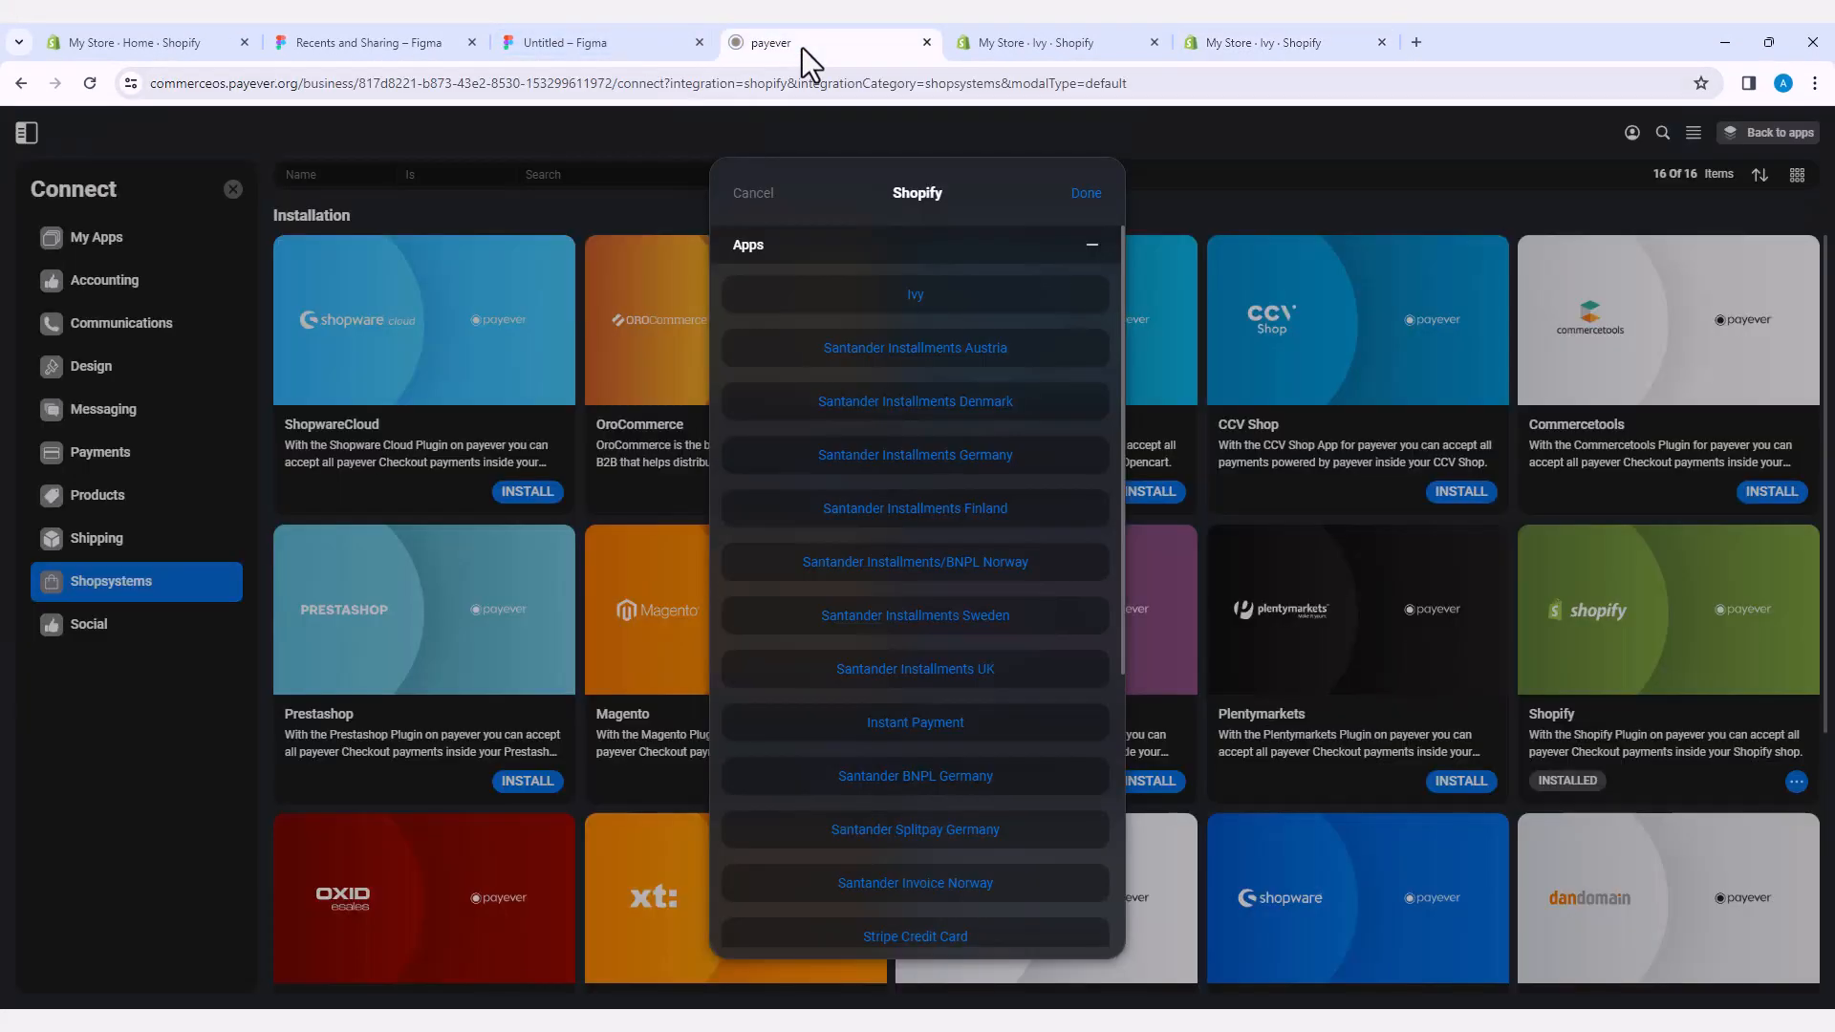
pyautogui.click(1086, 195)
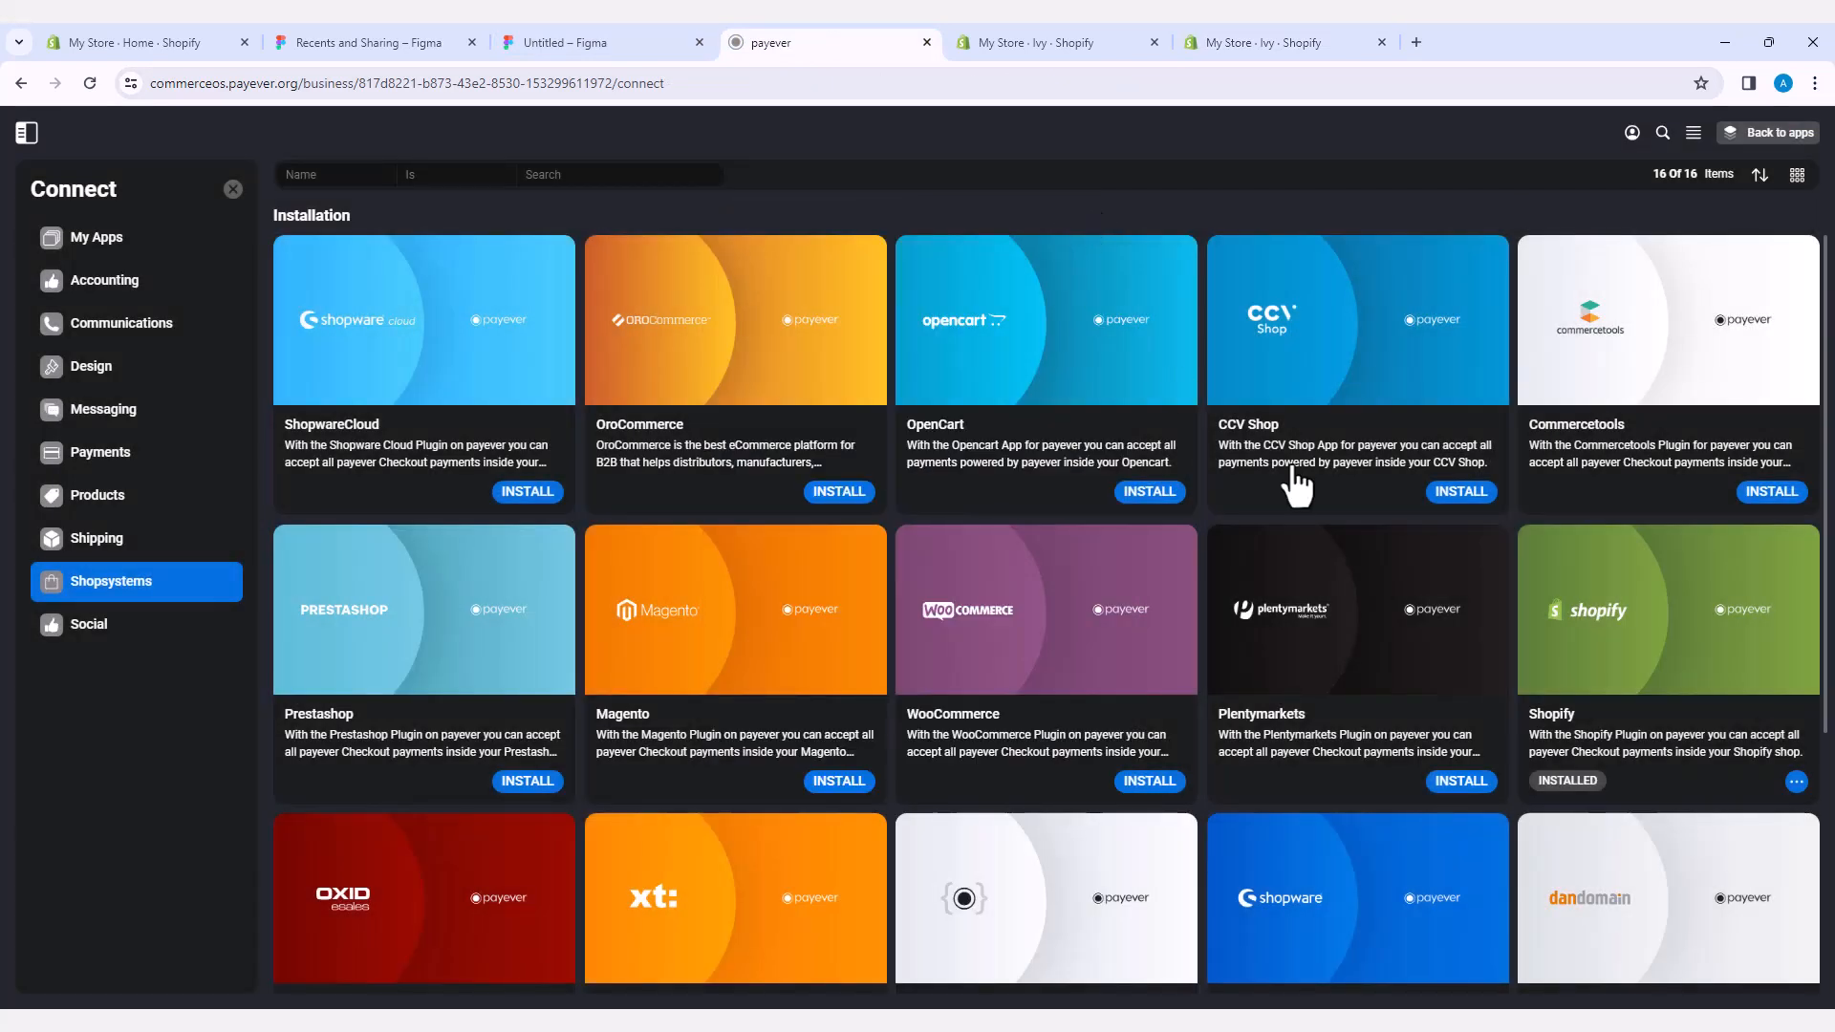
pyautogui.click(100, 249)
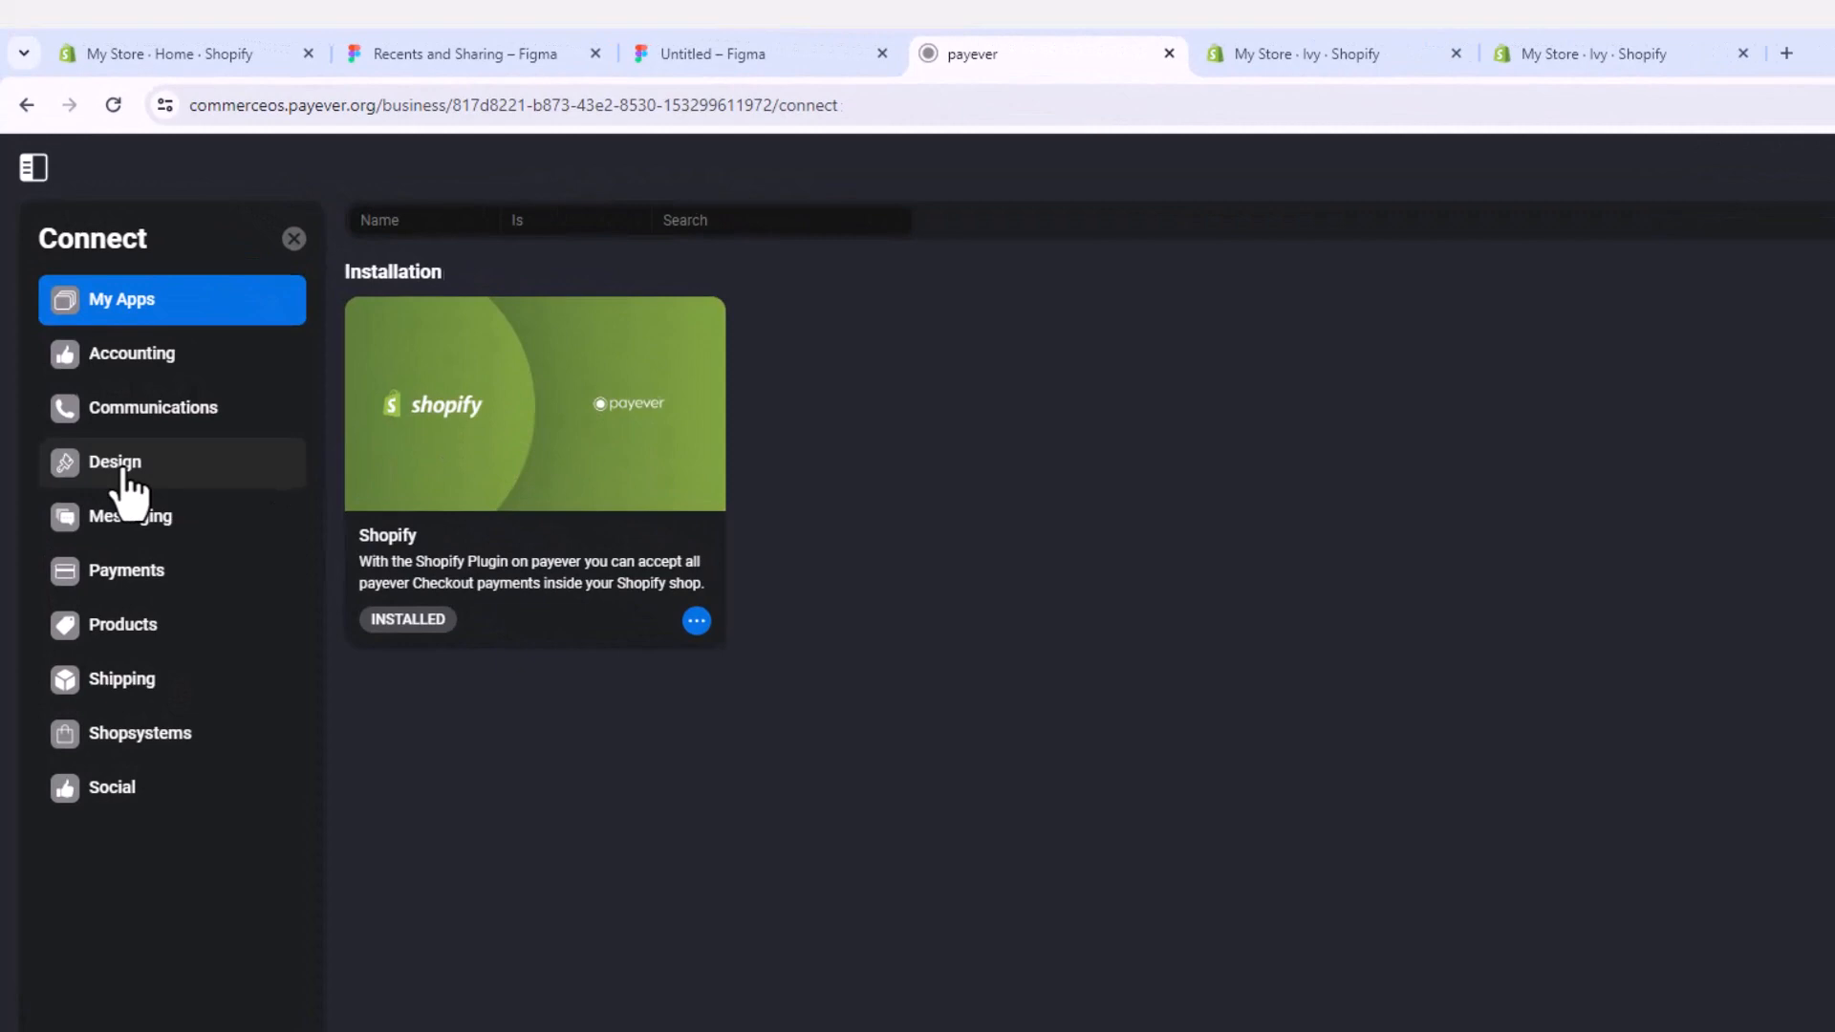
pyautogui.click(122, 473)
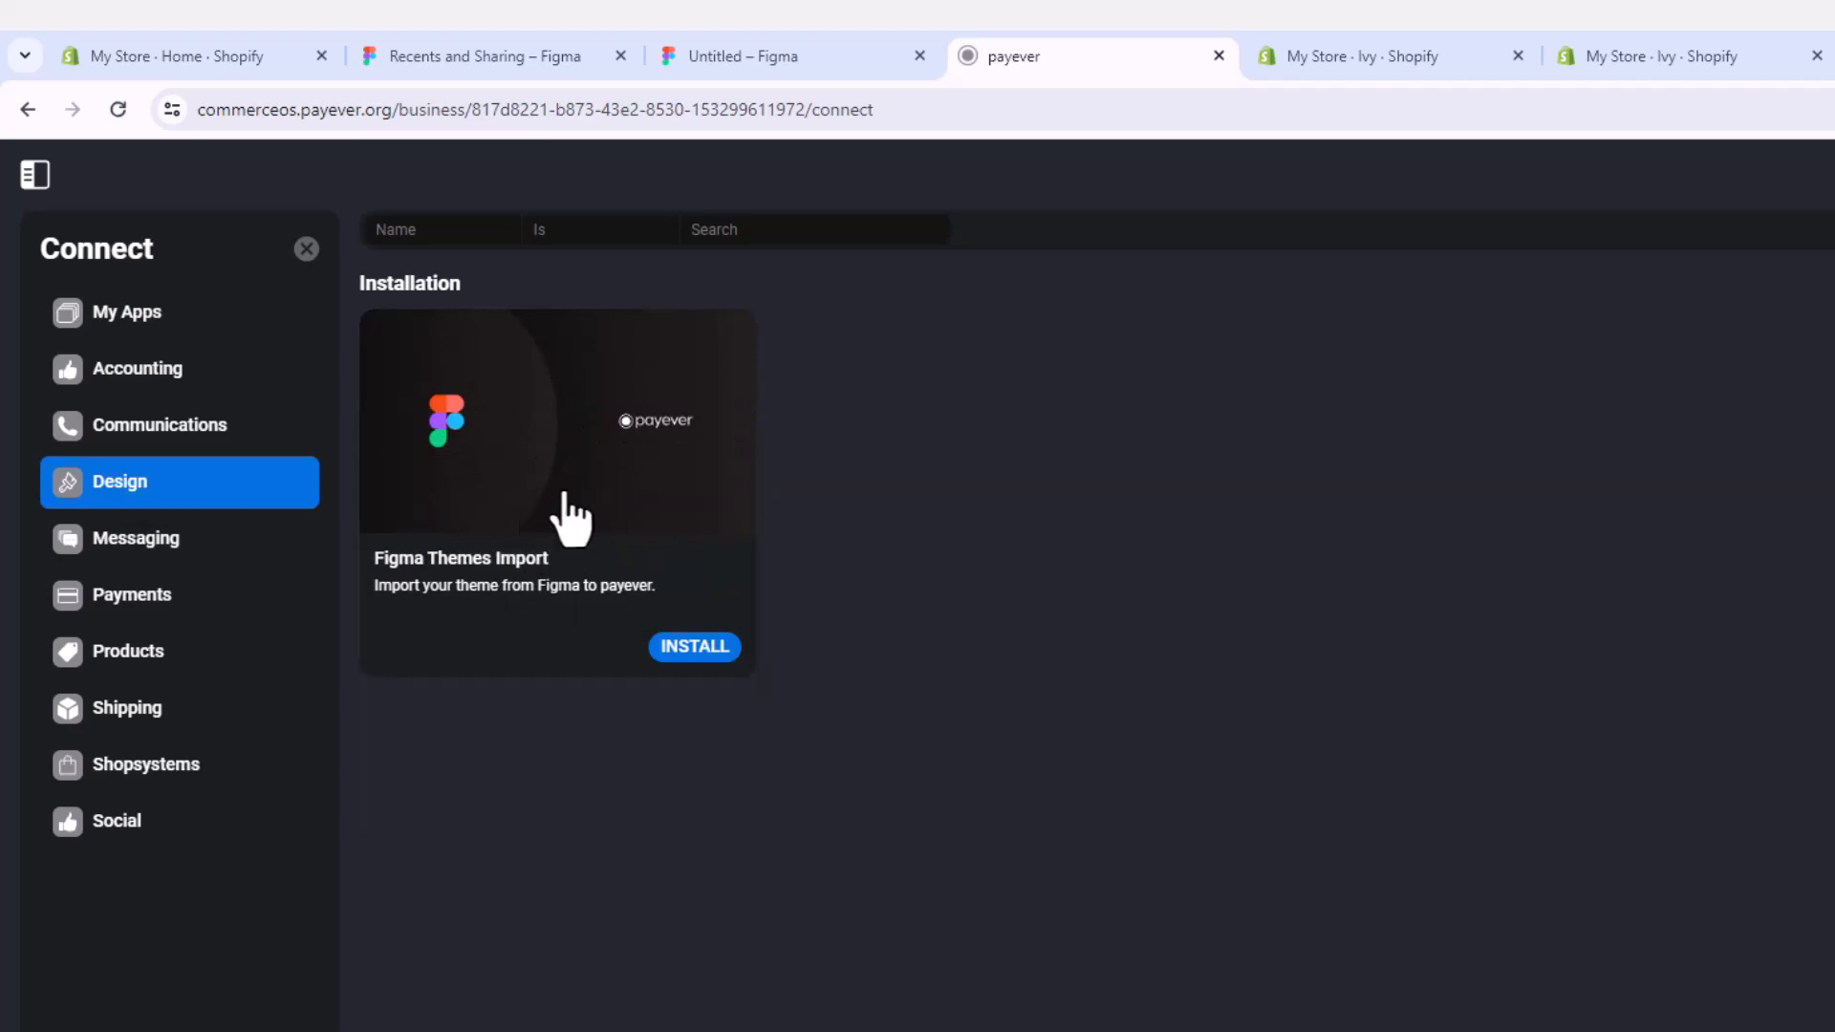
# Step: Install Figma Themes Import in payever and open its Access Token and Team Id form
pyautogui.click(681, 649)
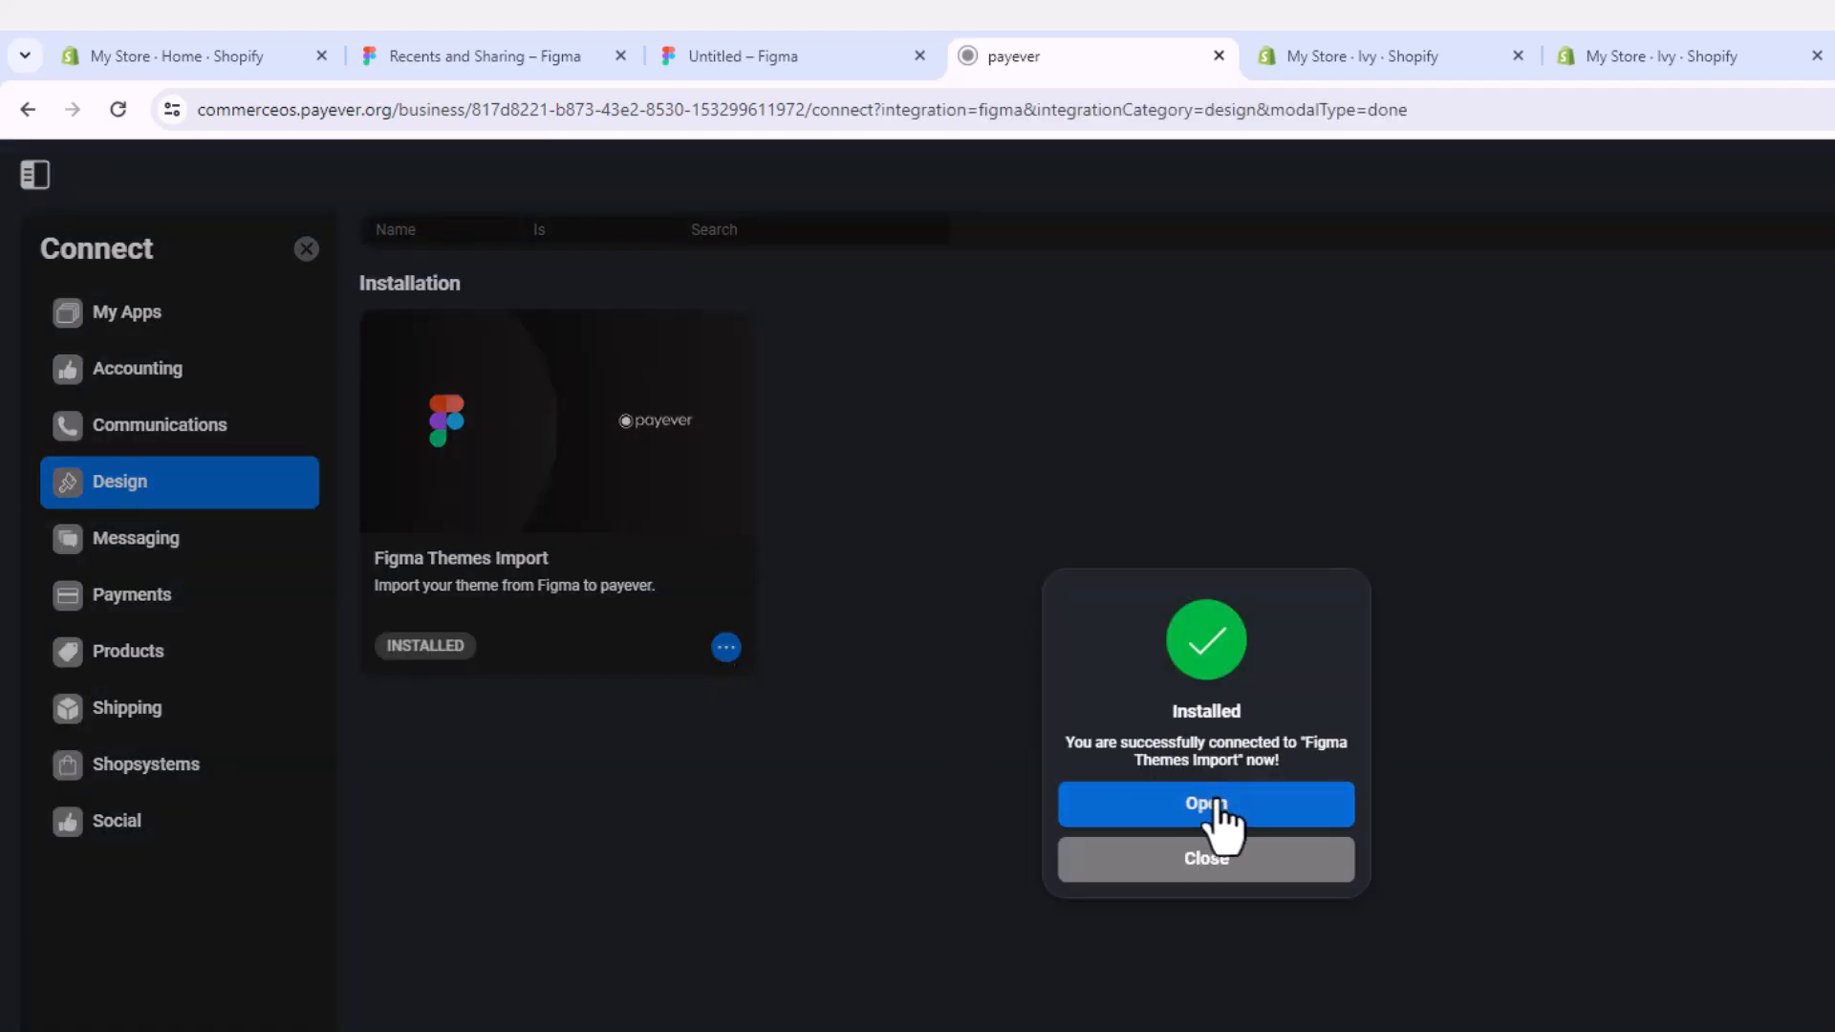
pyautogui.click(1210, 804)
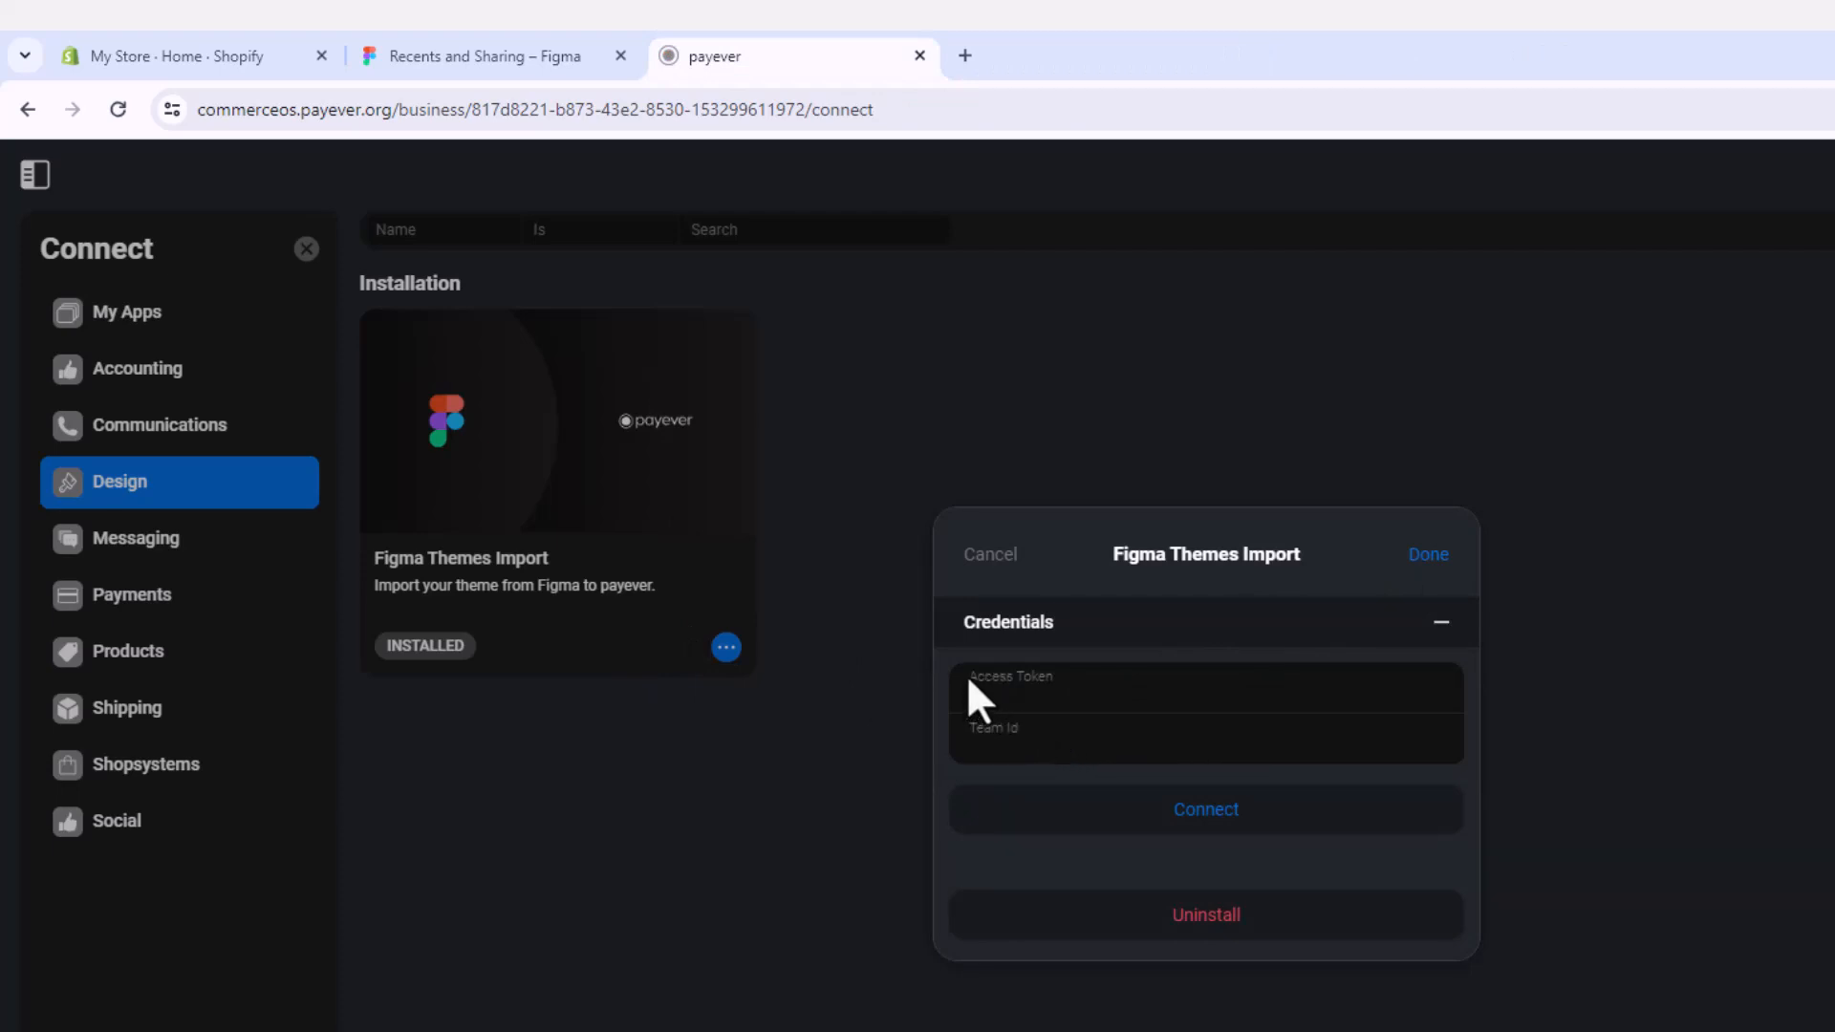
pyautogui.click(1031, 677)
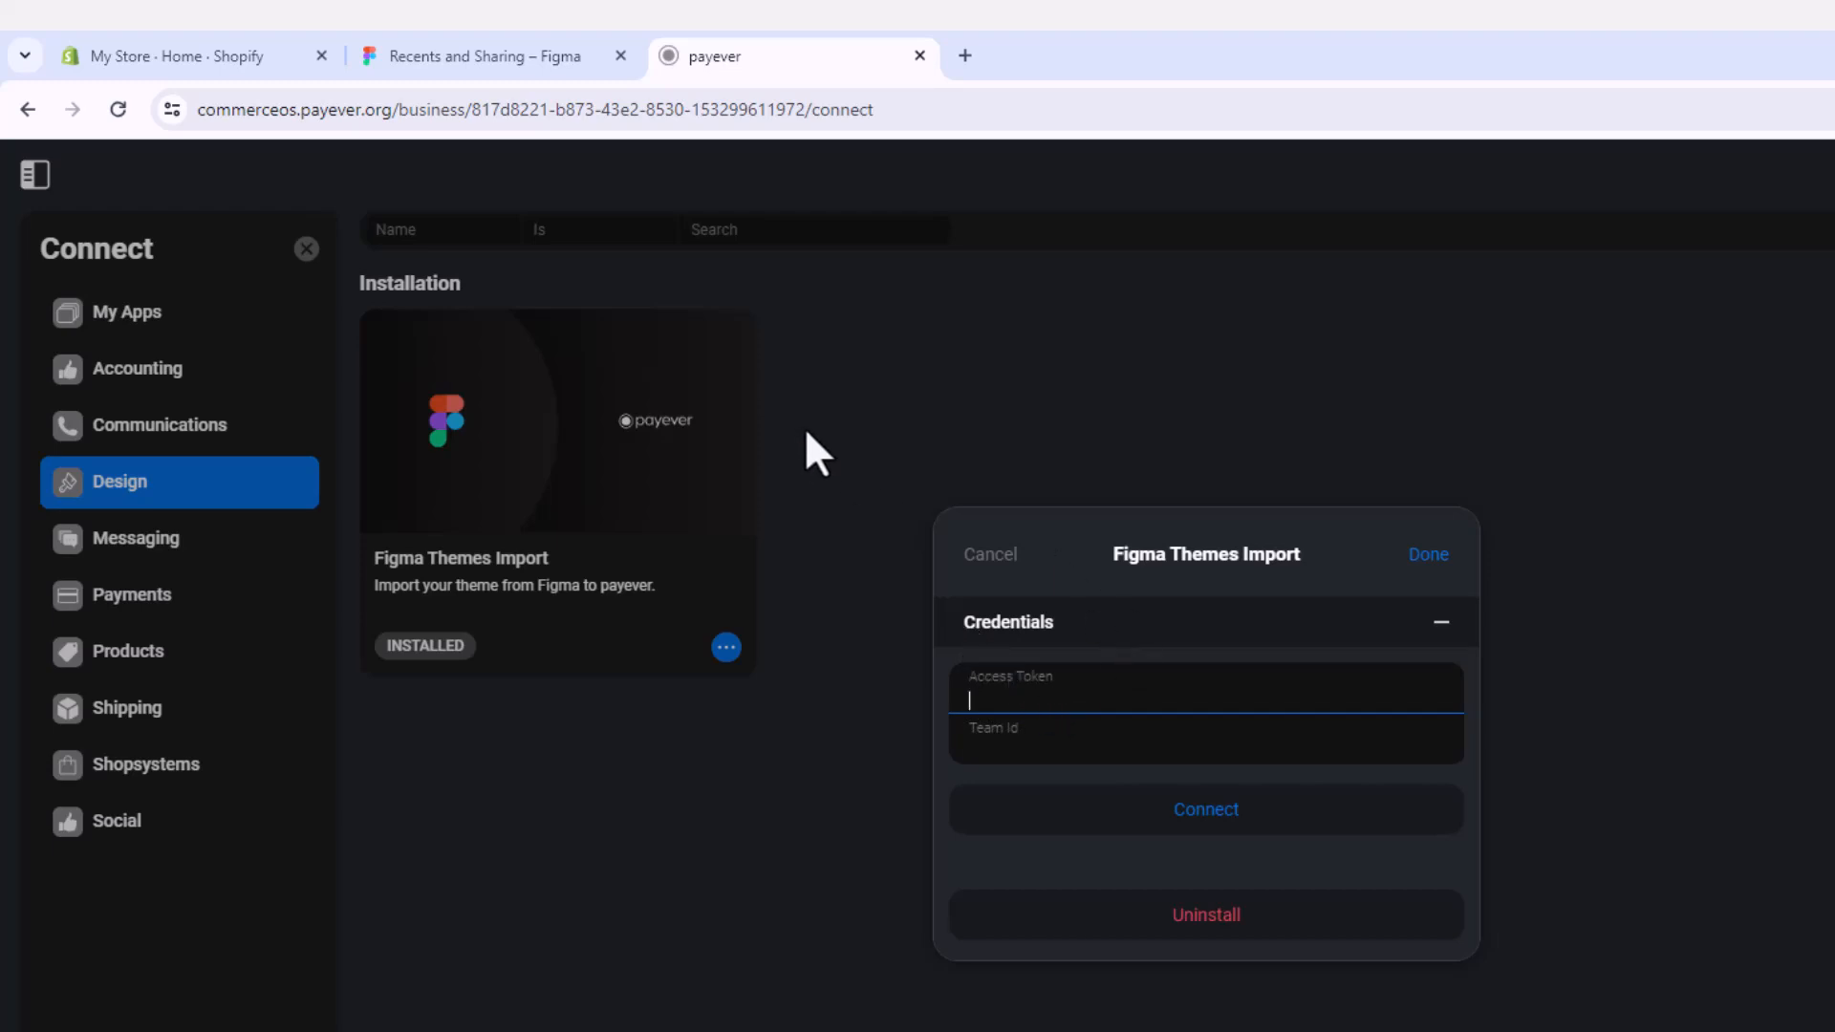
pyautogui.click(478, 60)
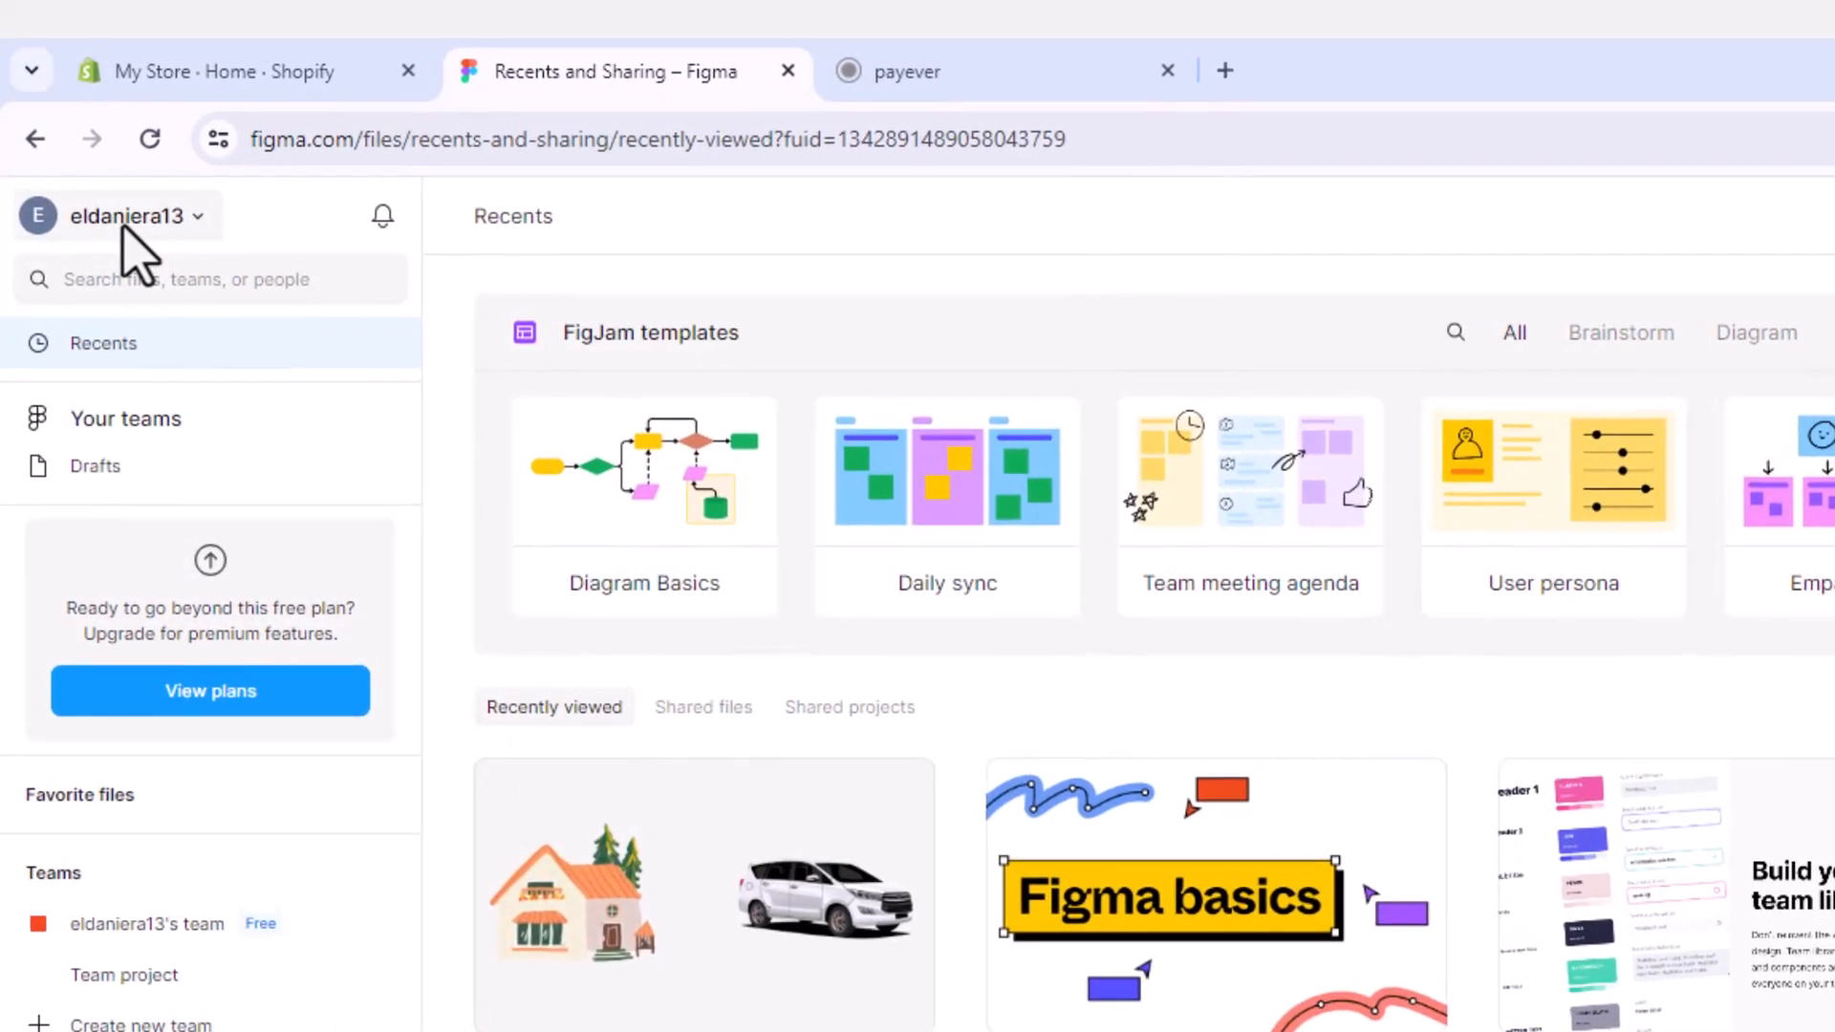
# Step: Open Figma account settings at Personal access tokens and start generating a new token
pyautogui.click(115, 210)
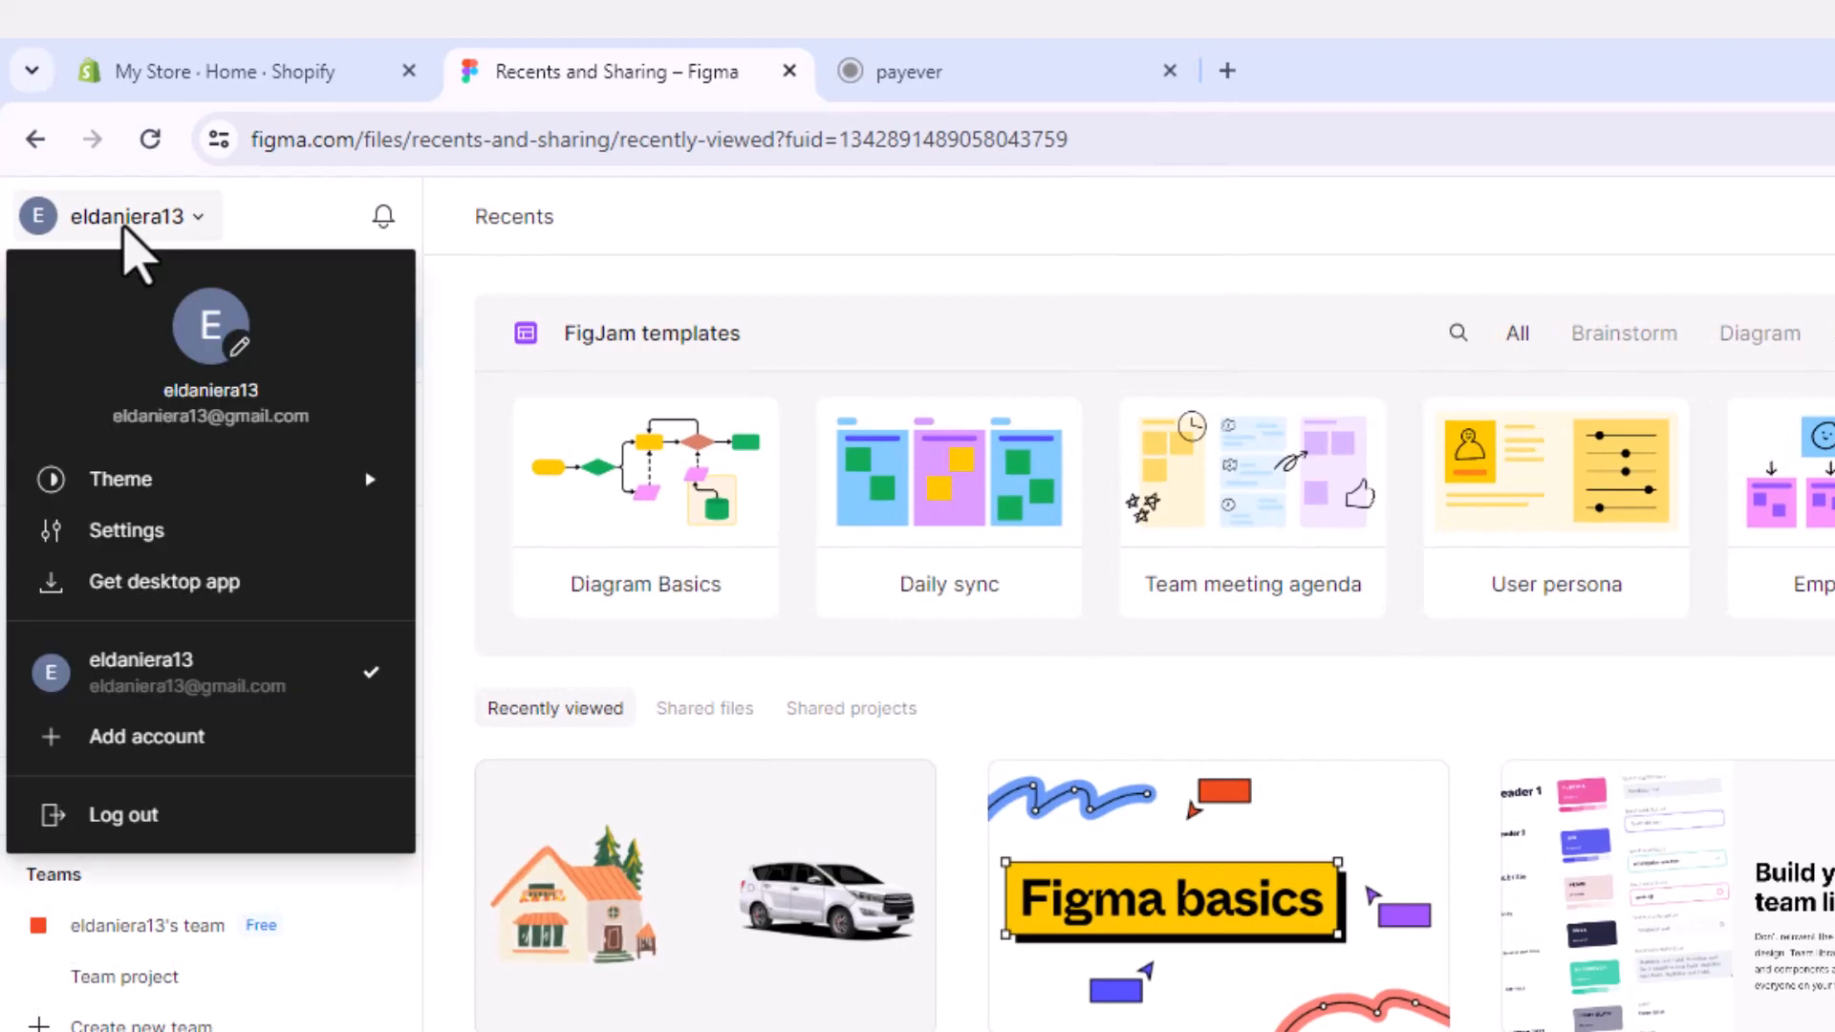
pyautogui.click(141, 536)
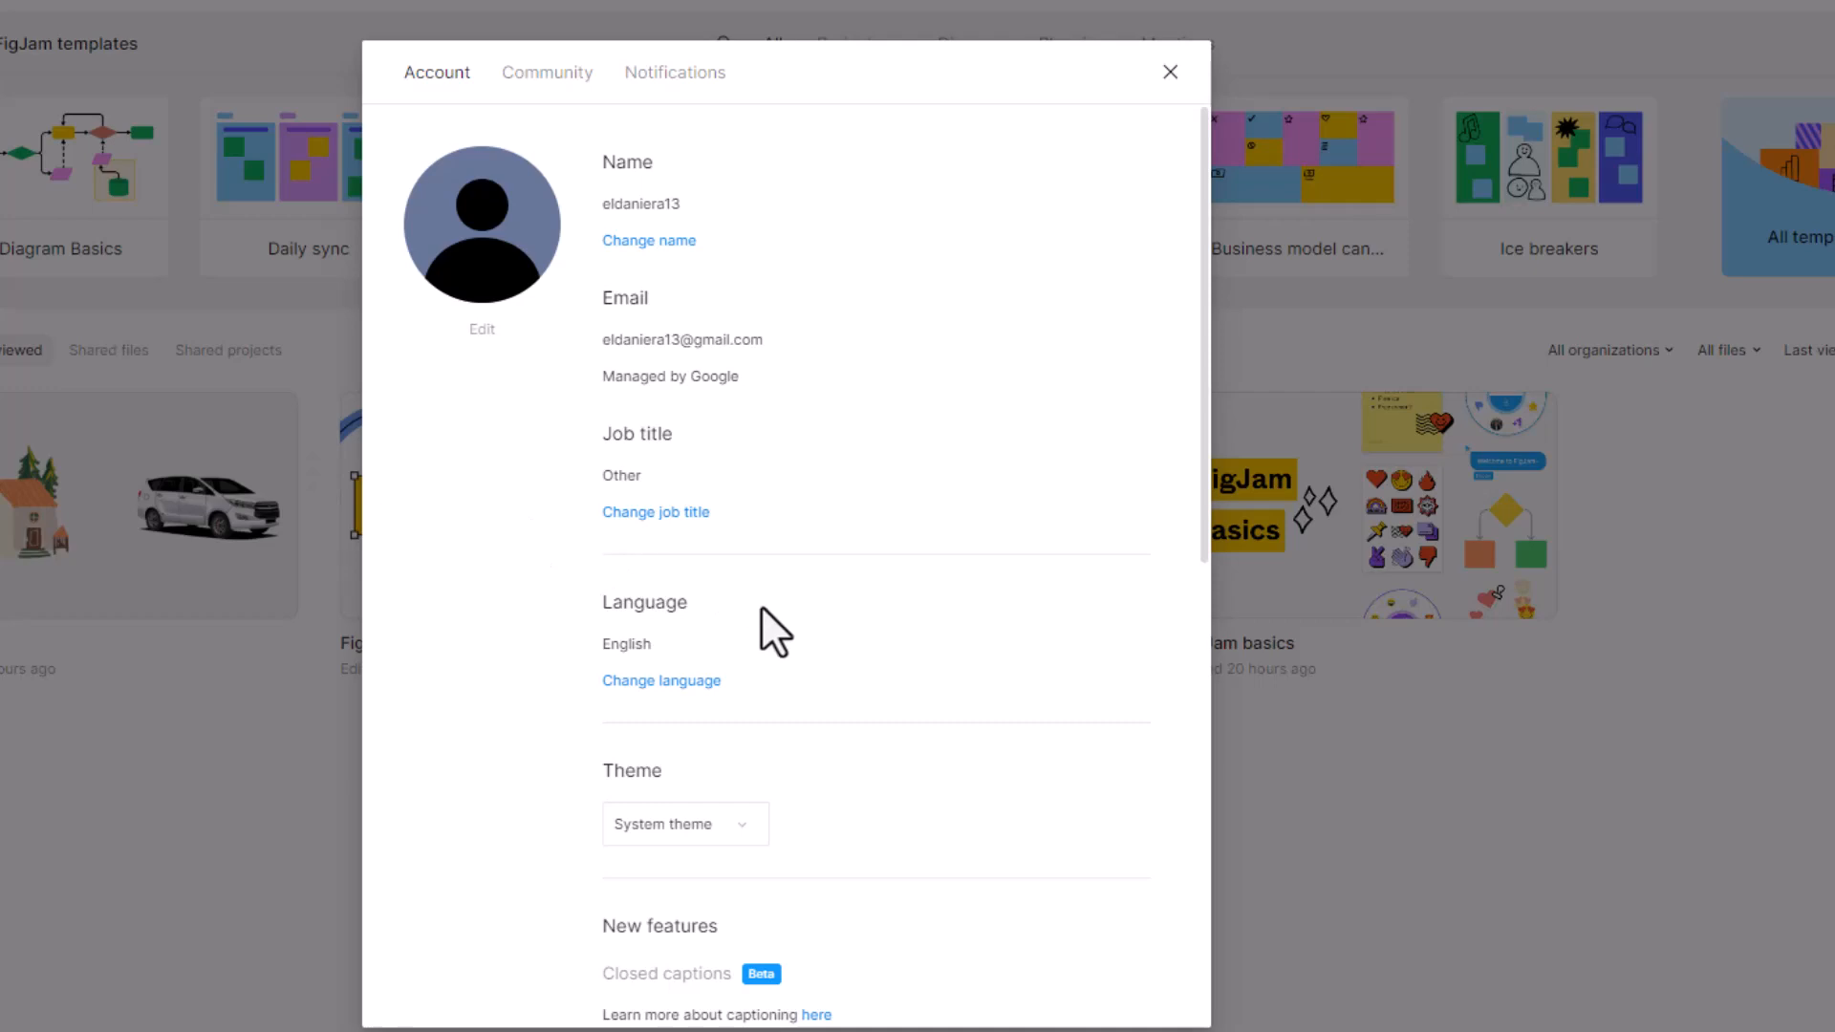
pyautogui.scroll(-10, 762, 609)
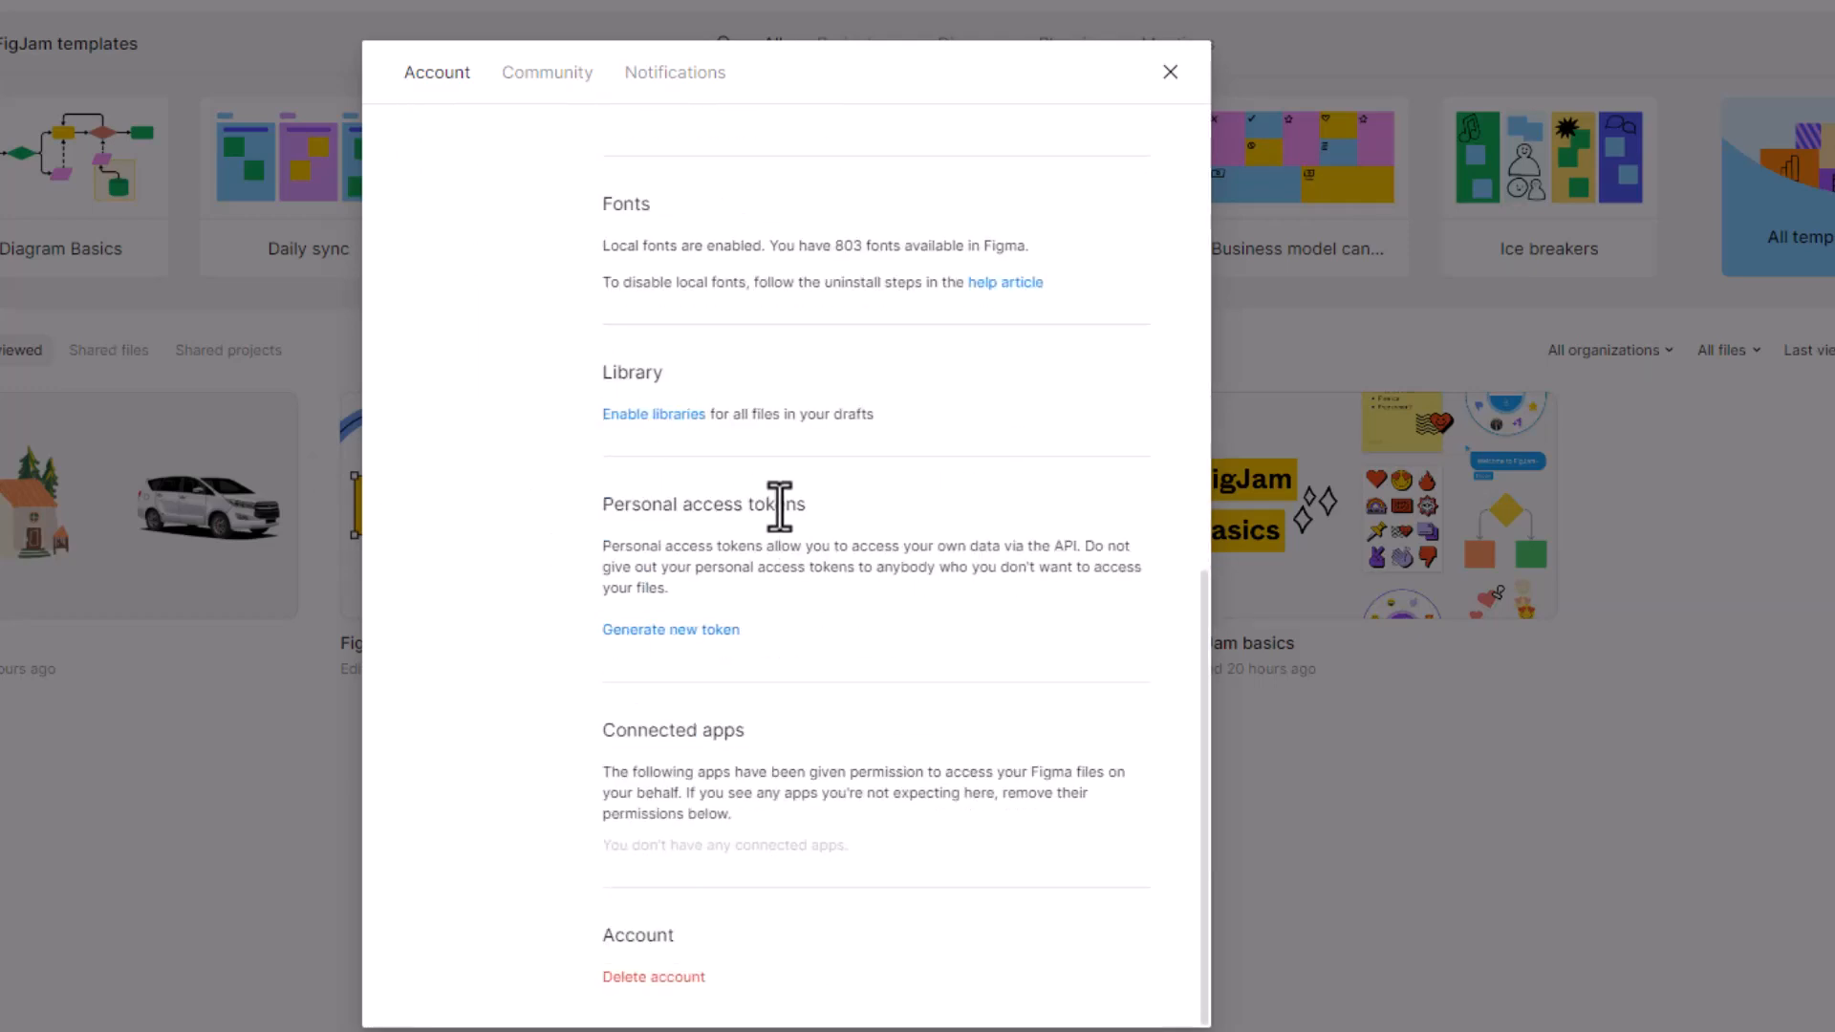
pyautogui.moveTo(603, 503); pyautogui.dragTo(1022, 509)
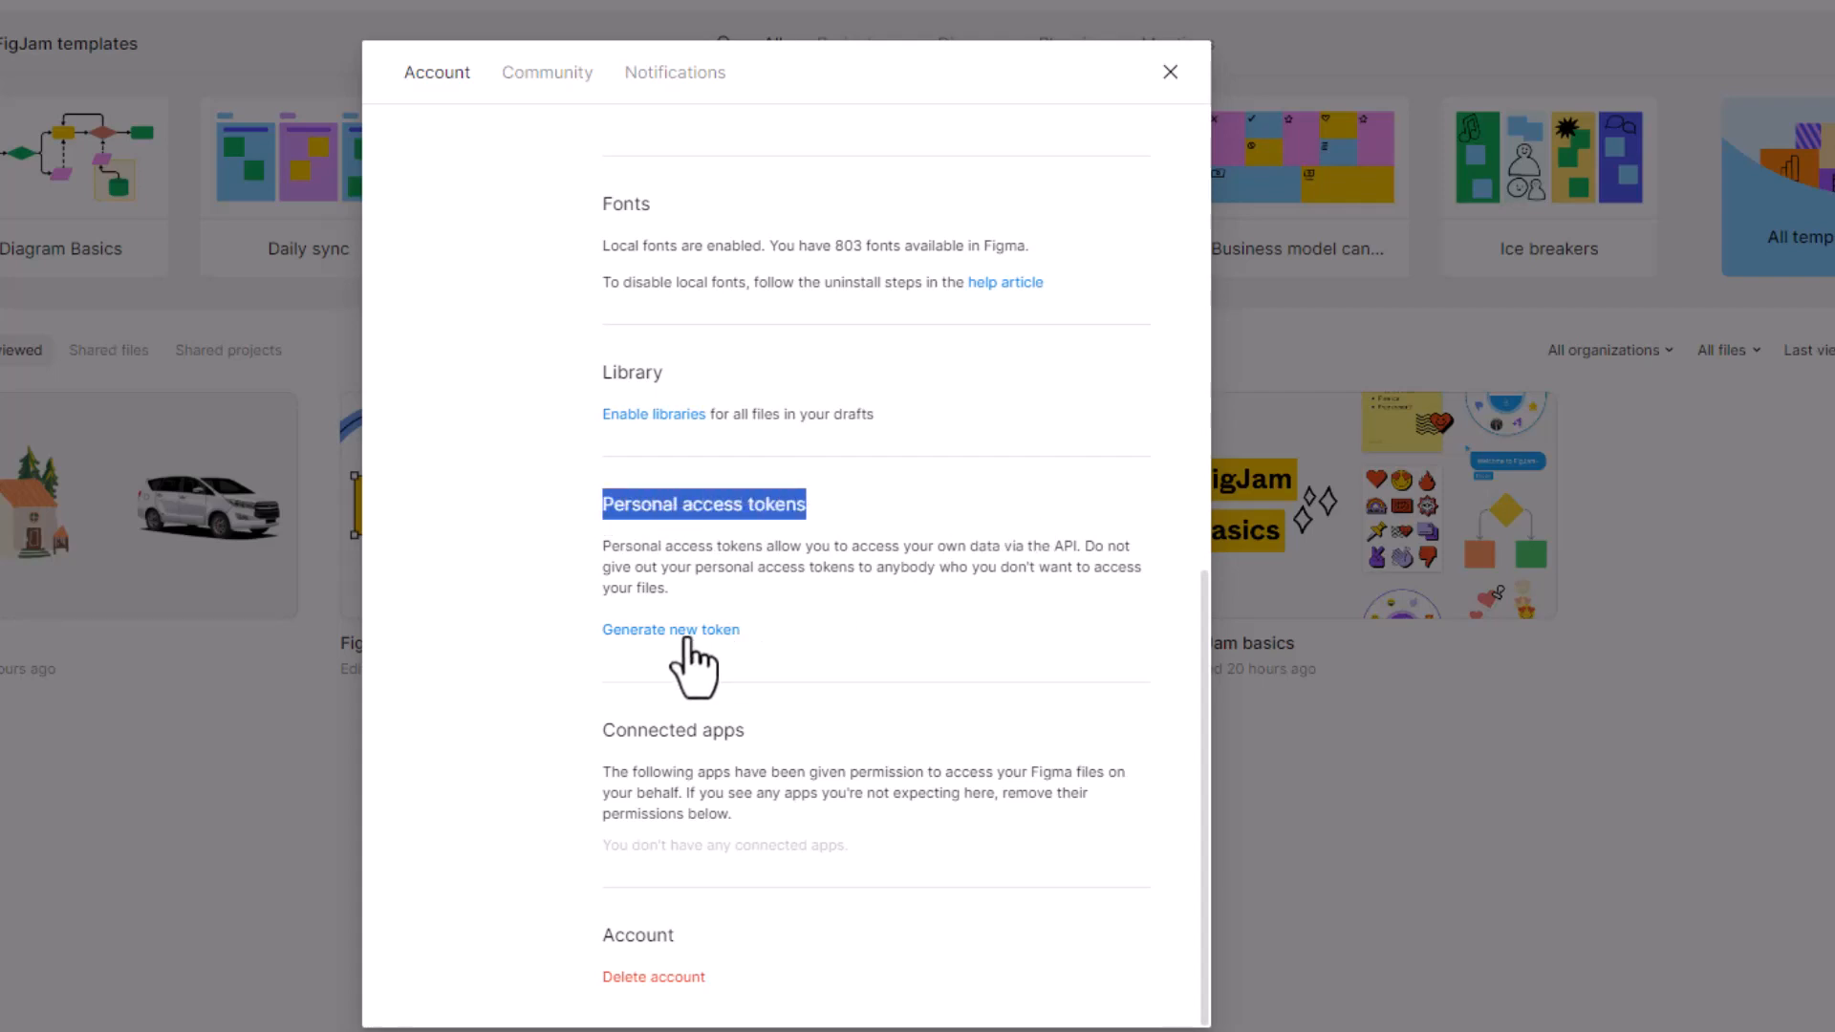
pyautogui.click(681, 631)
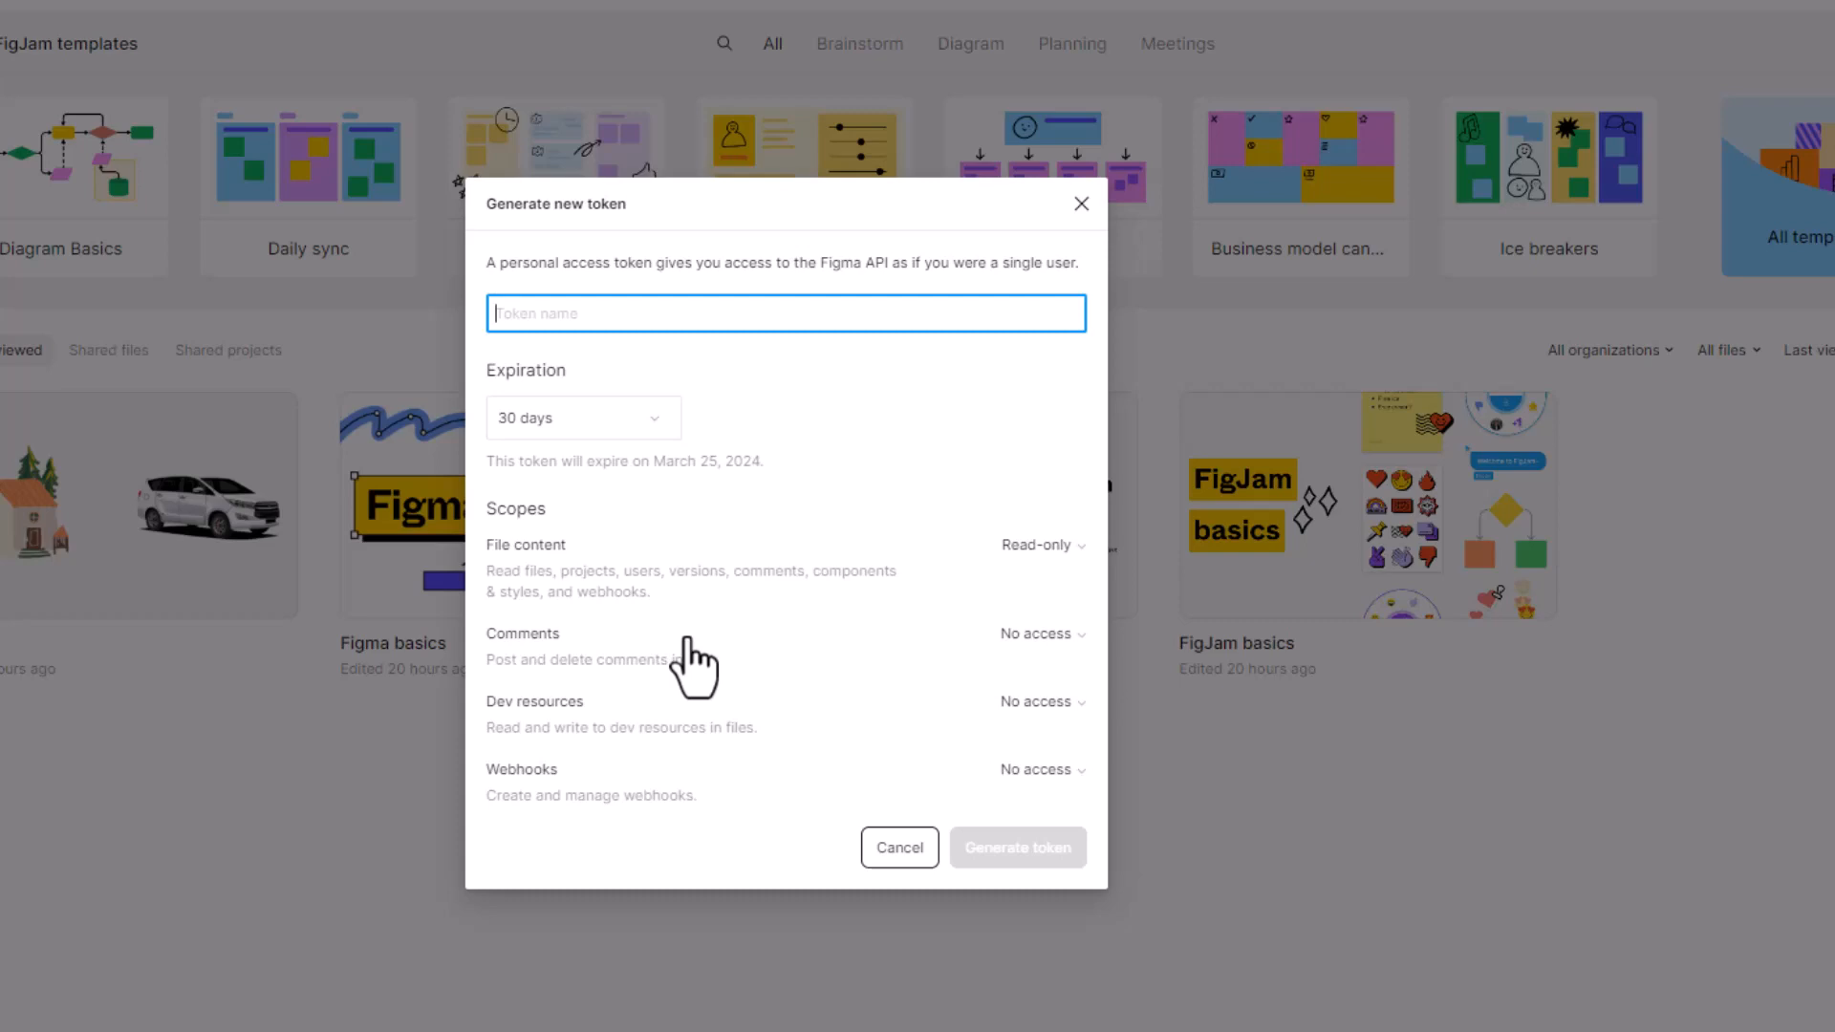
# Step: Enter 'D' in the token dialog and set the token to expire after 7 days
pyautogui.write('Daniera')
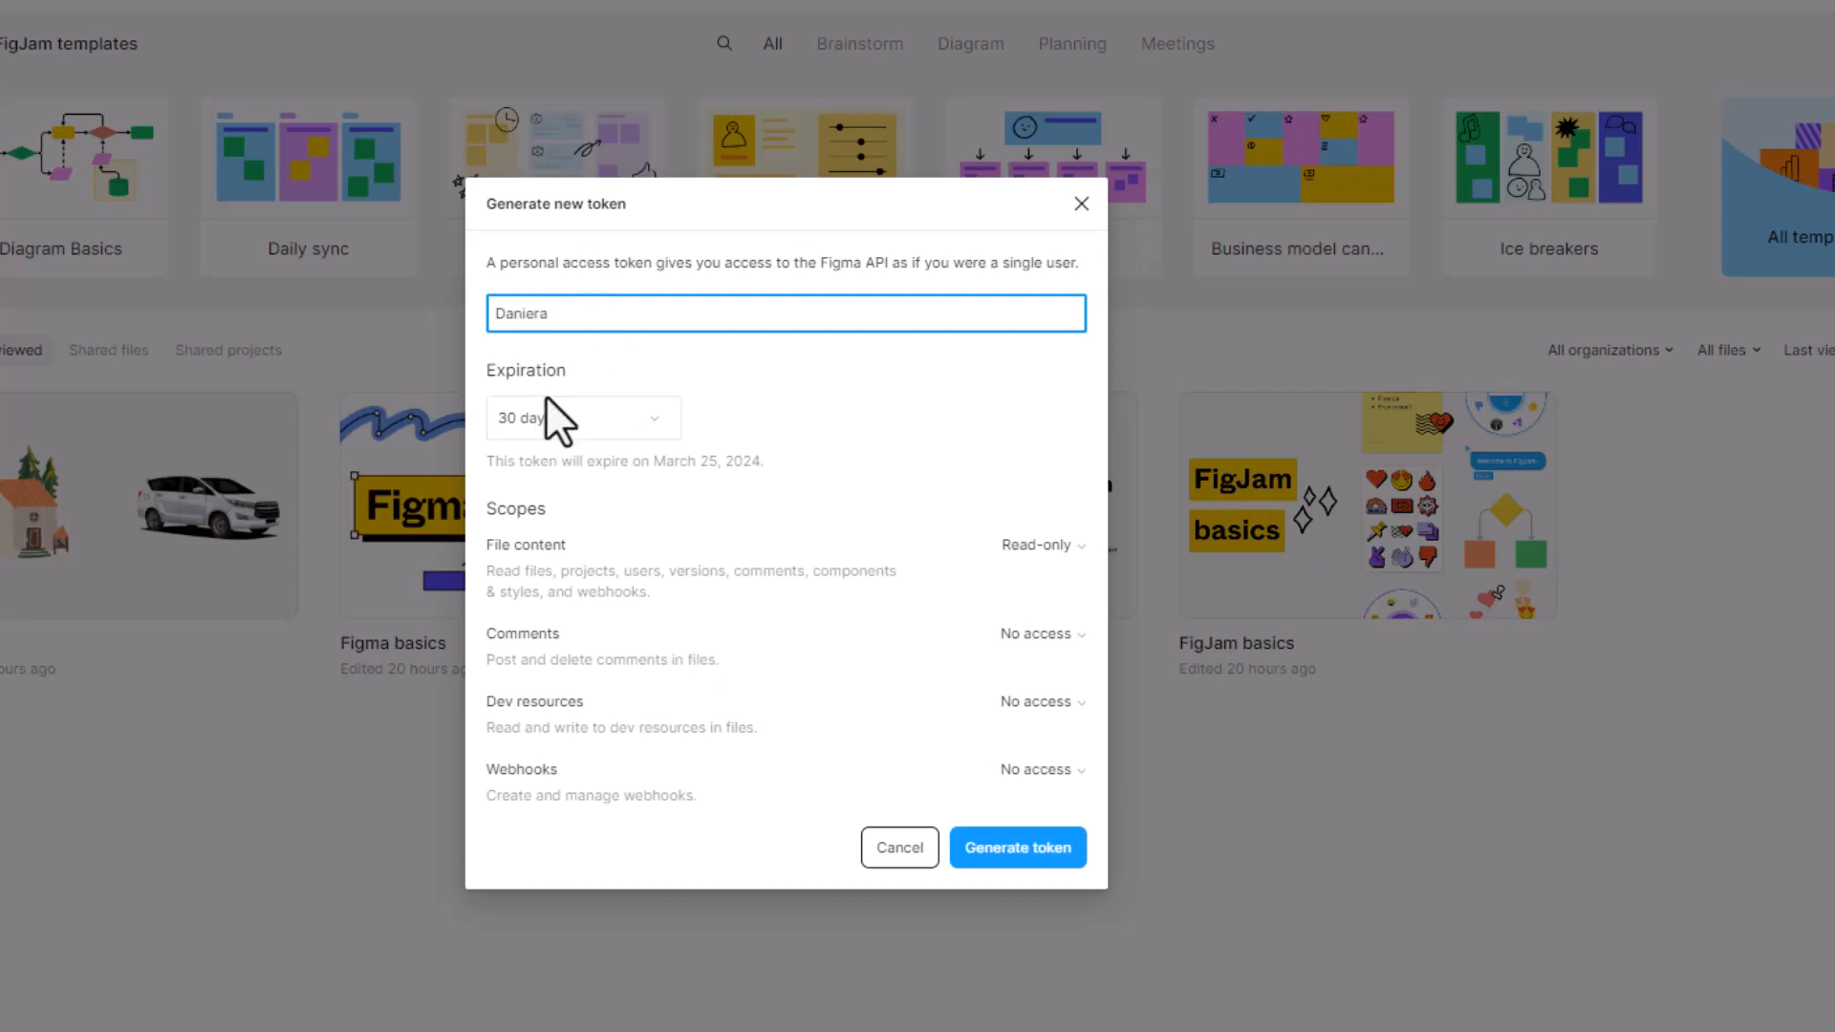
pyautogui.click(650, 420)
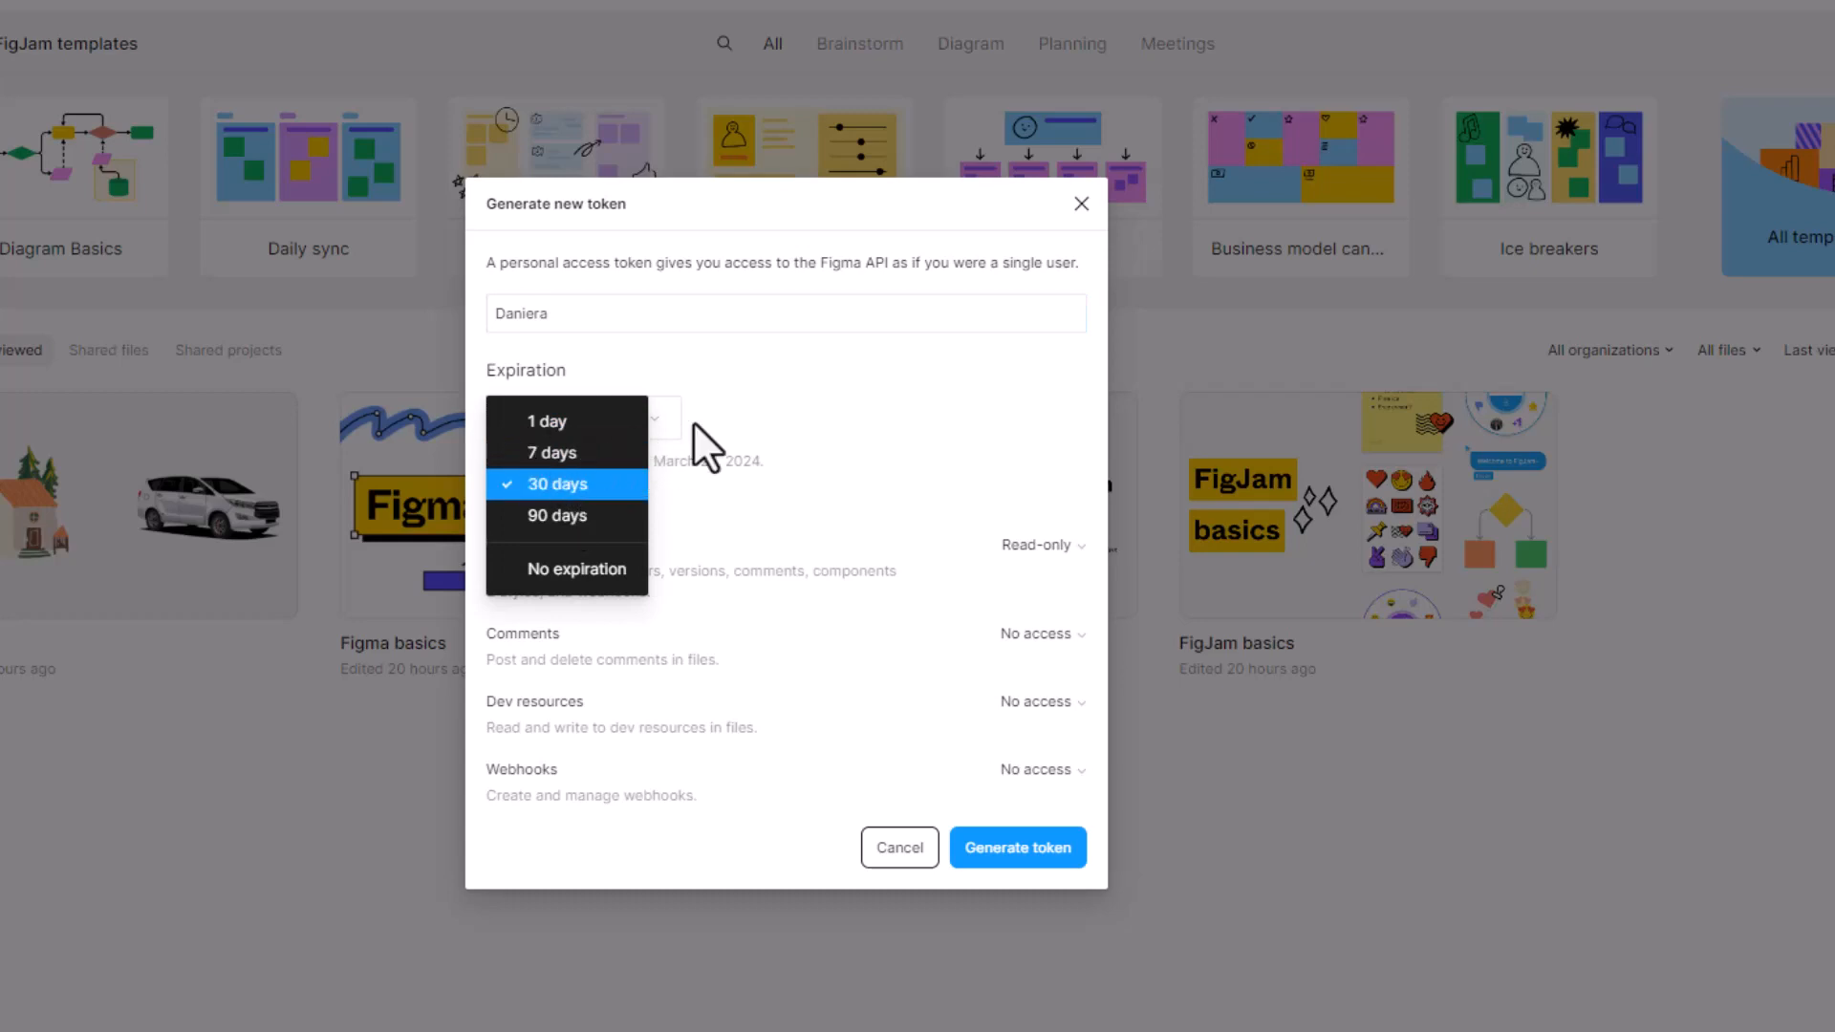
pyautogui.press('Up')
pyautogui.press('Return')
# Step: Keep file content read-only, give comments, dev resources and webhooks write access, then generate and copy the token
pyautogui.click(1075, 547)
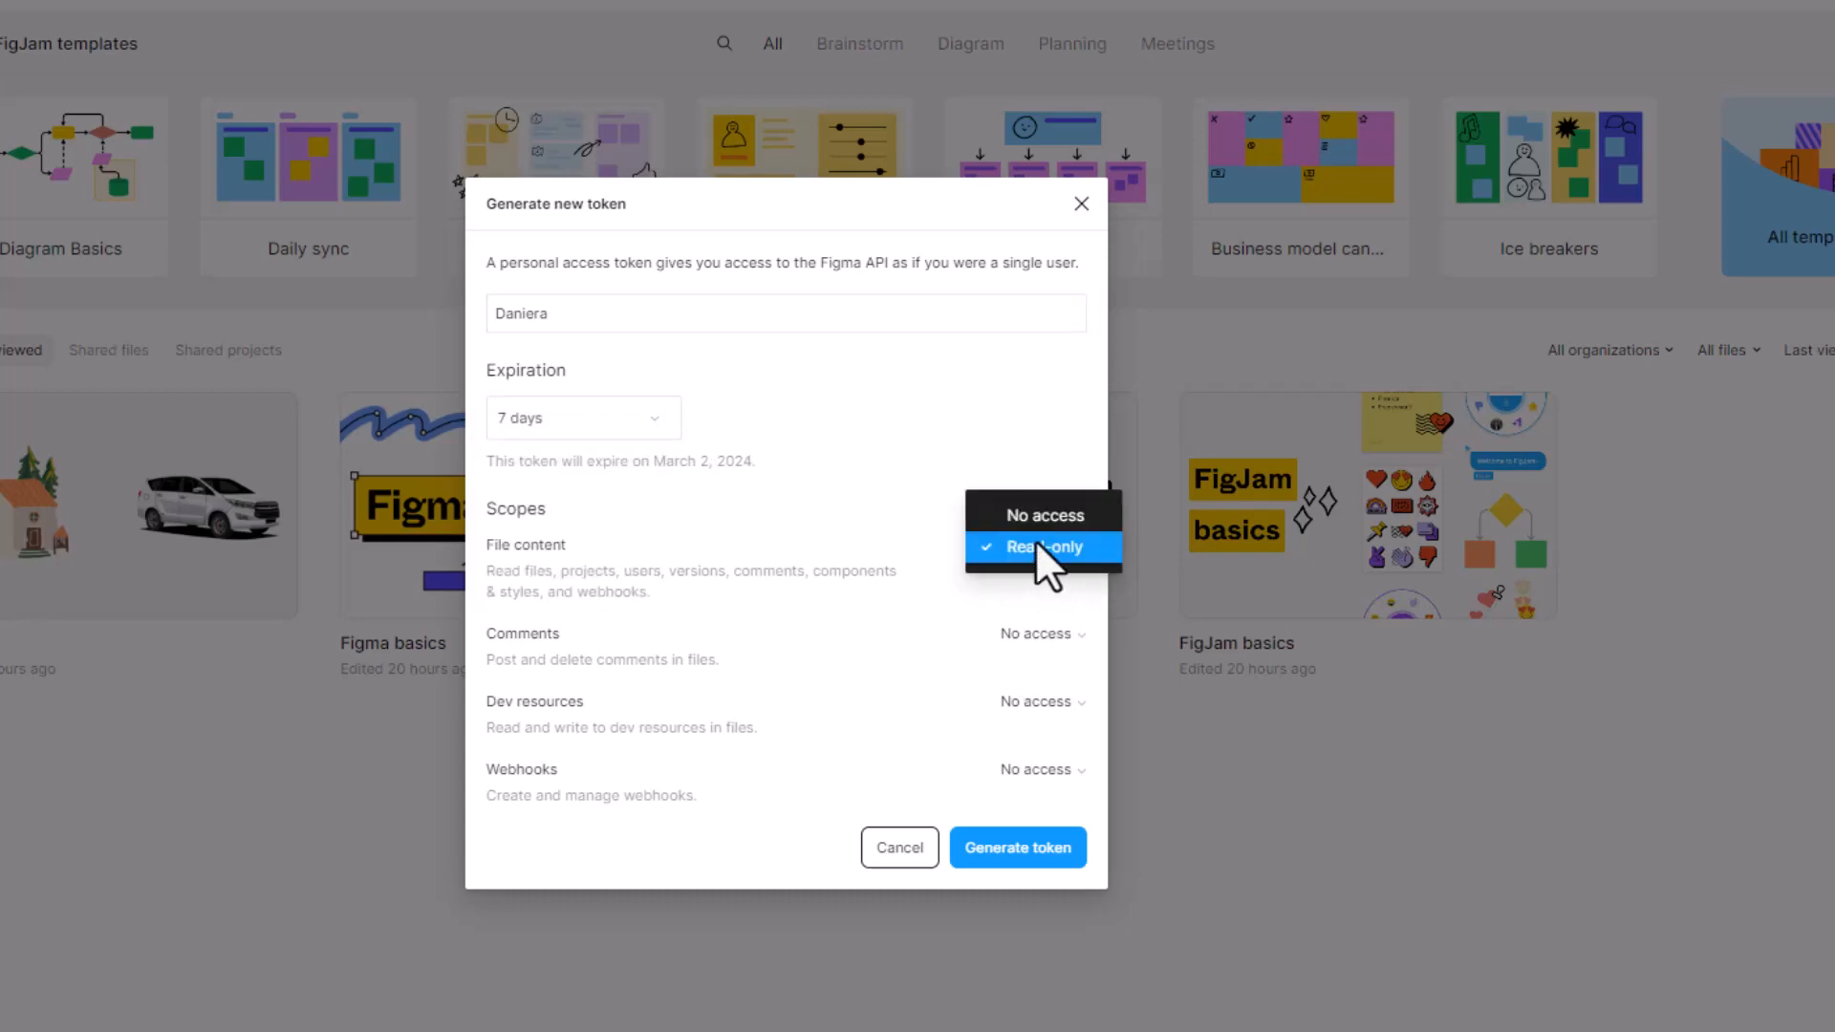
pyautogui.click(1038, 547)
pyautogui.click(1073, 635)
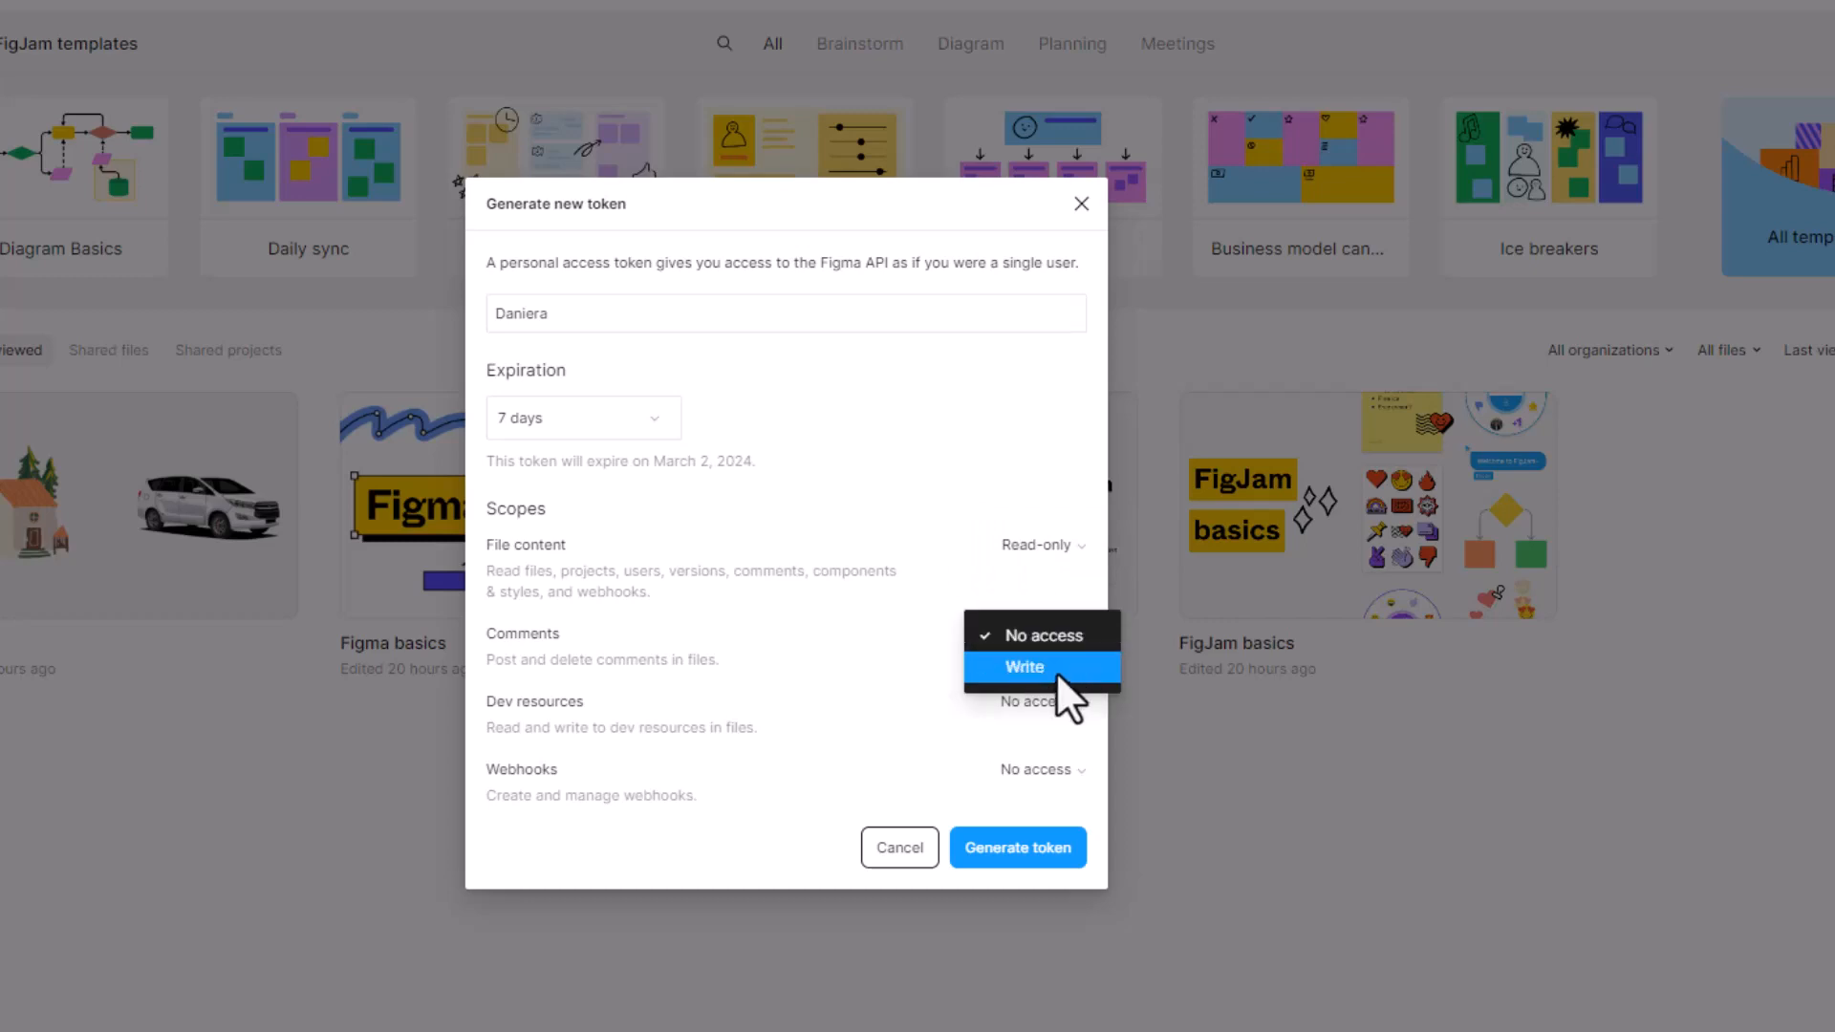
pyautogui.click(1031, 668)
pyautogui.click(1078, 702)
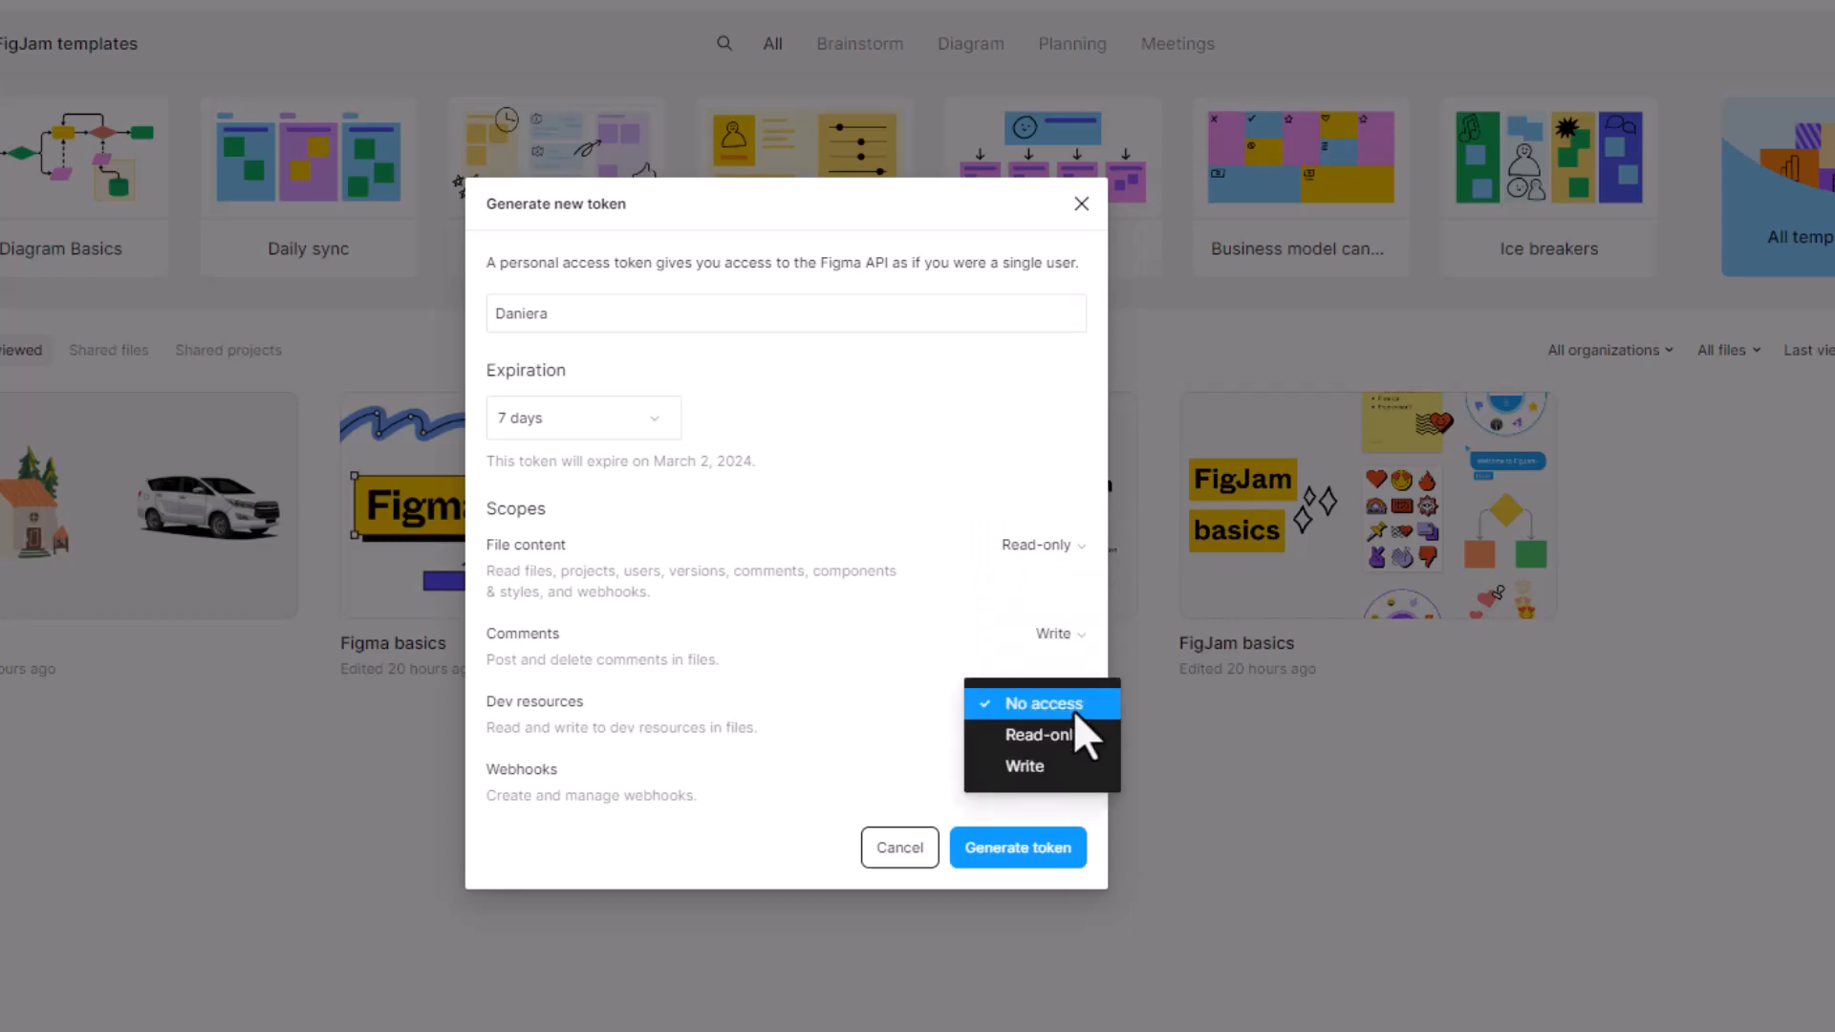
pyautogui.click(1032, 762)
pyautogui.click(1086, 769)
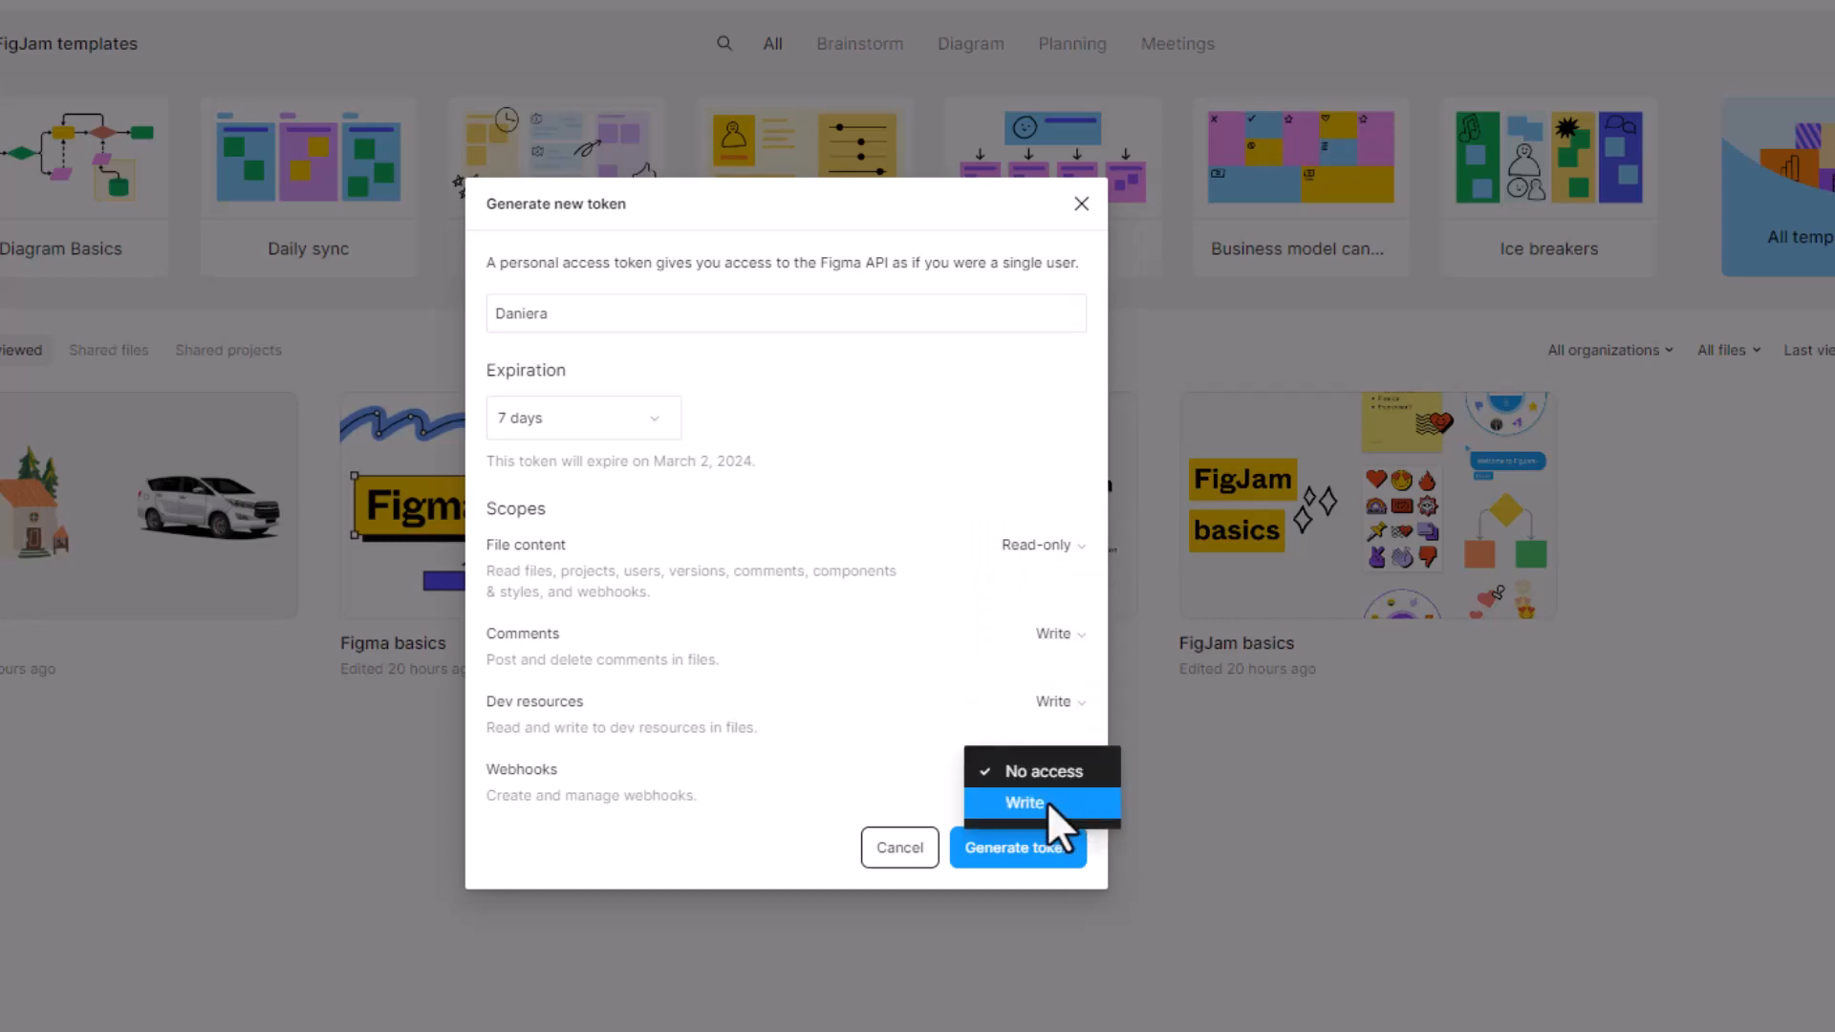
pyautogui.click(1055, 806)
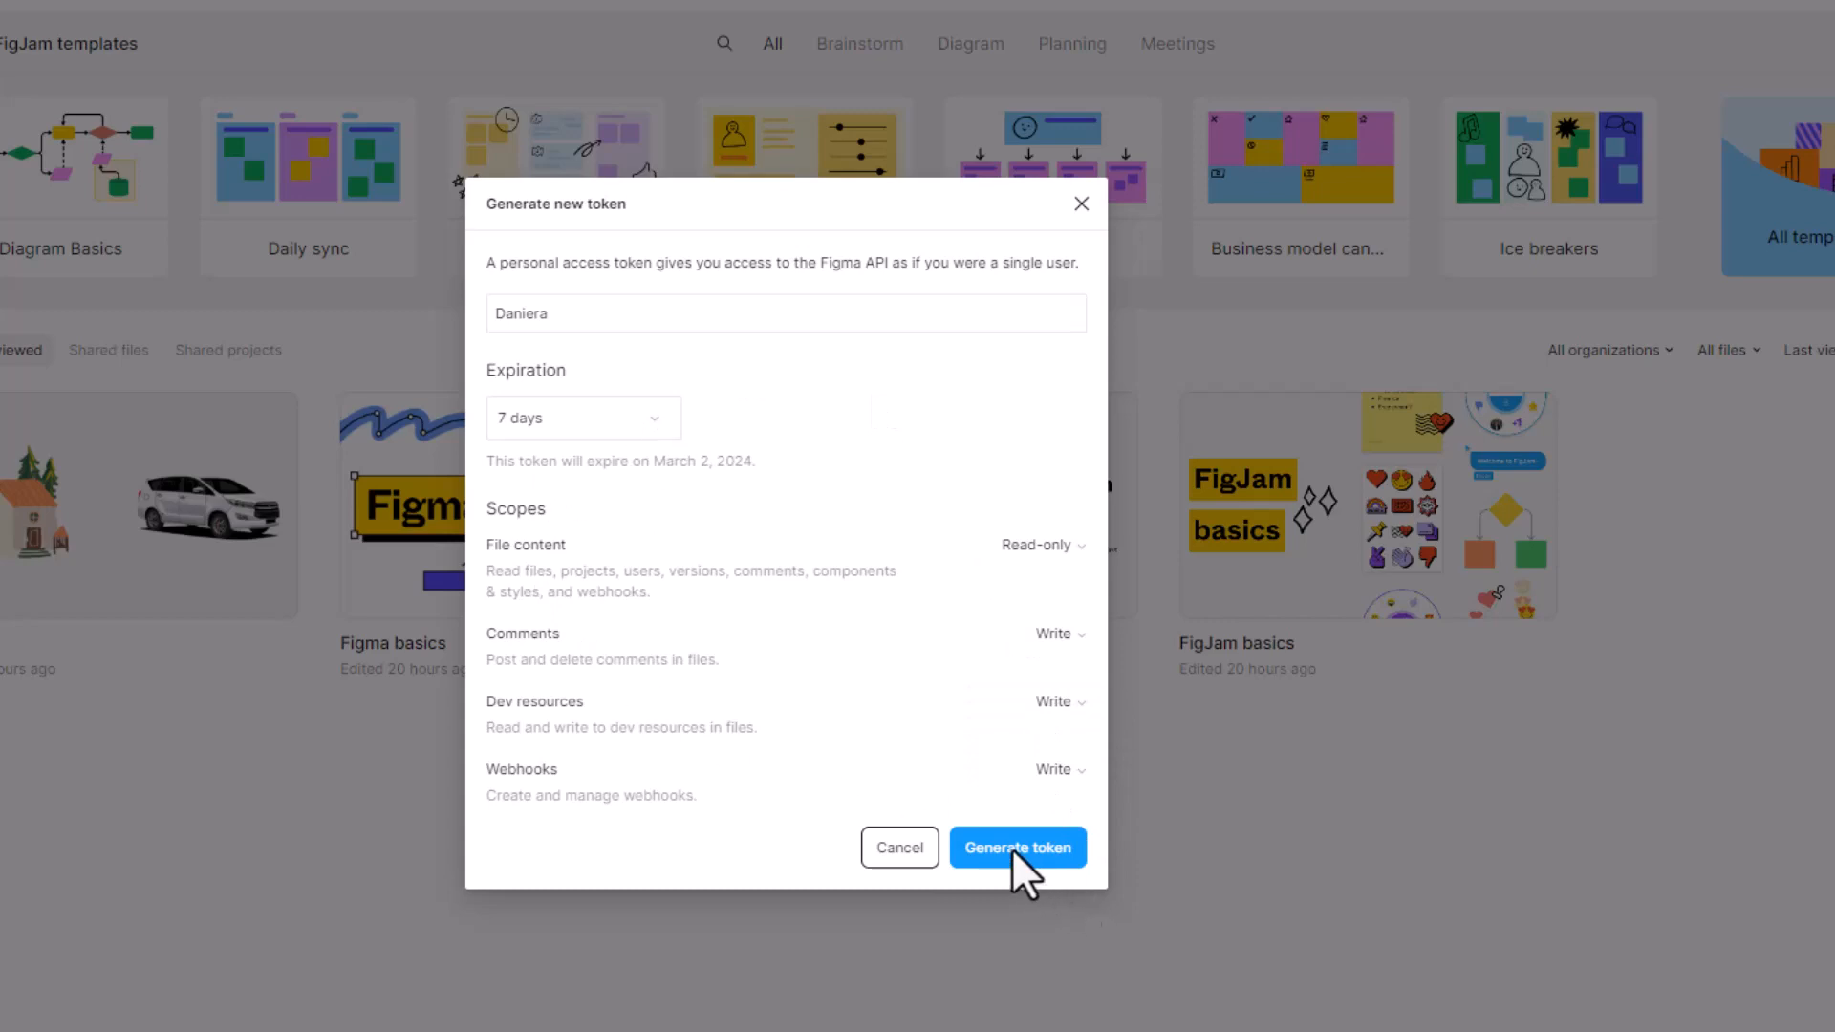
pyautogui.click(1014, 854)
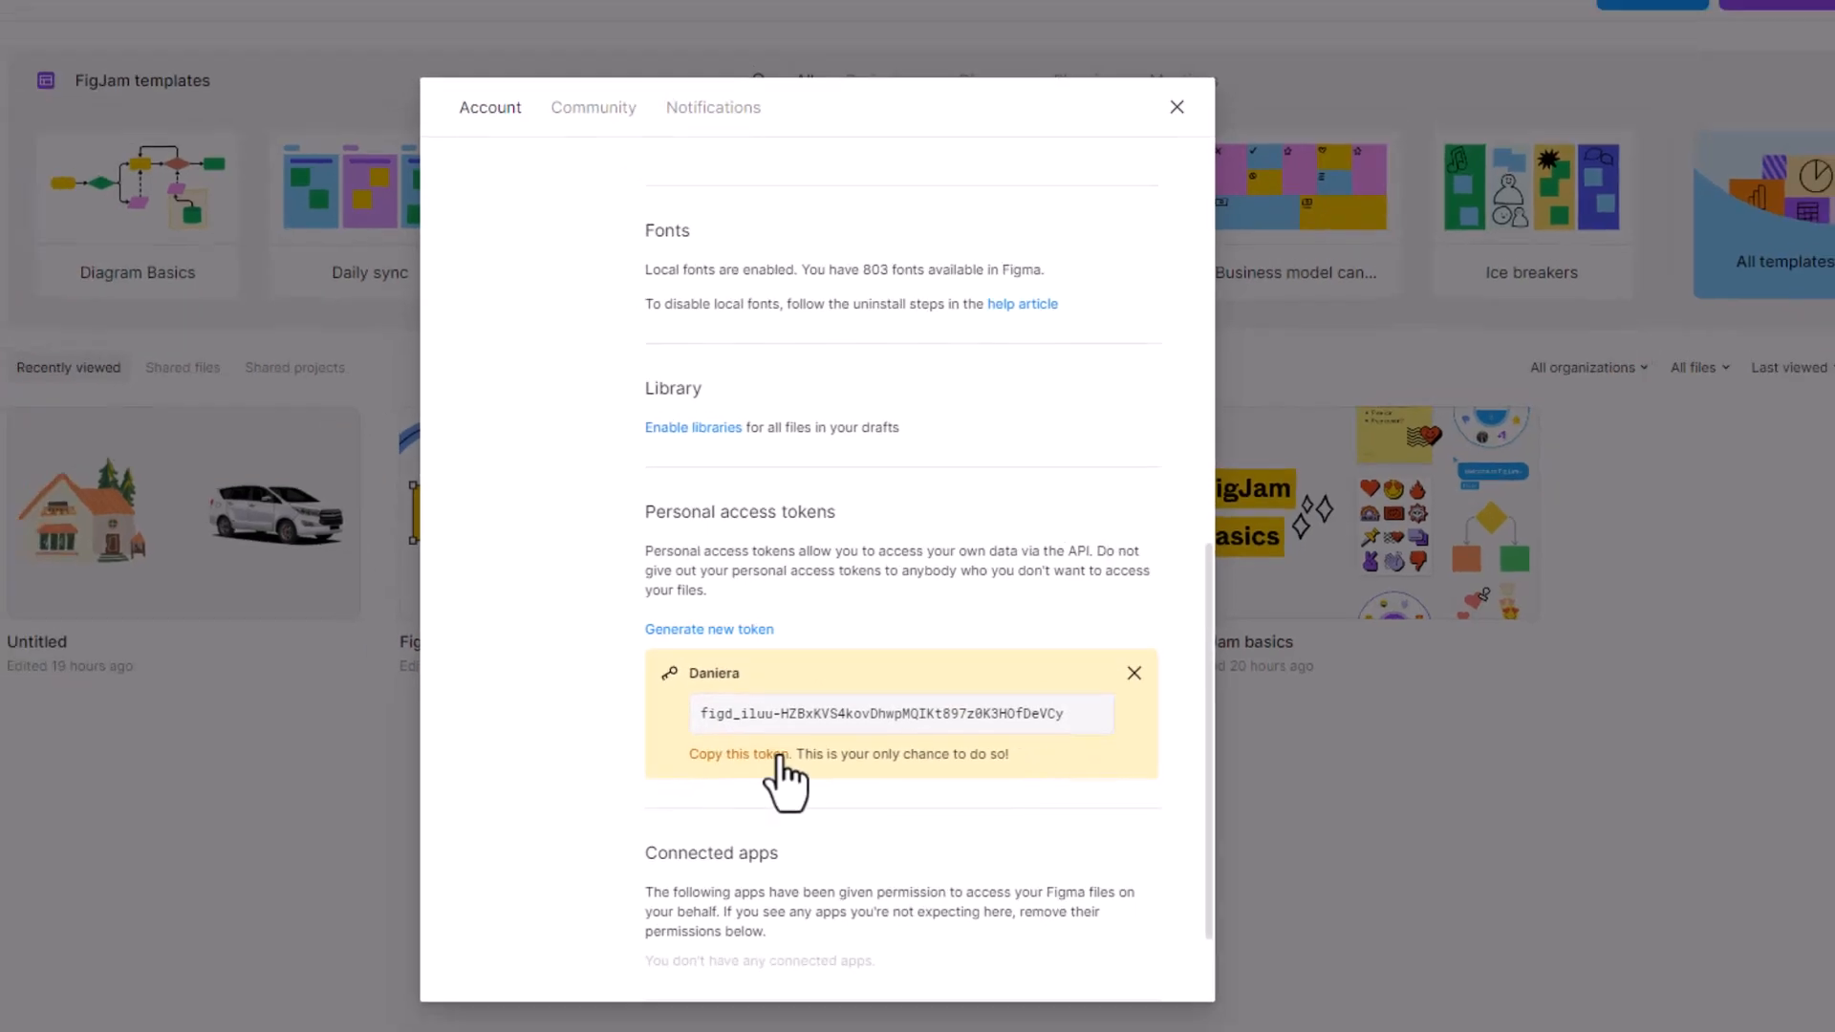
pyautogui.click(705, 763)
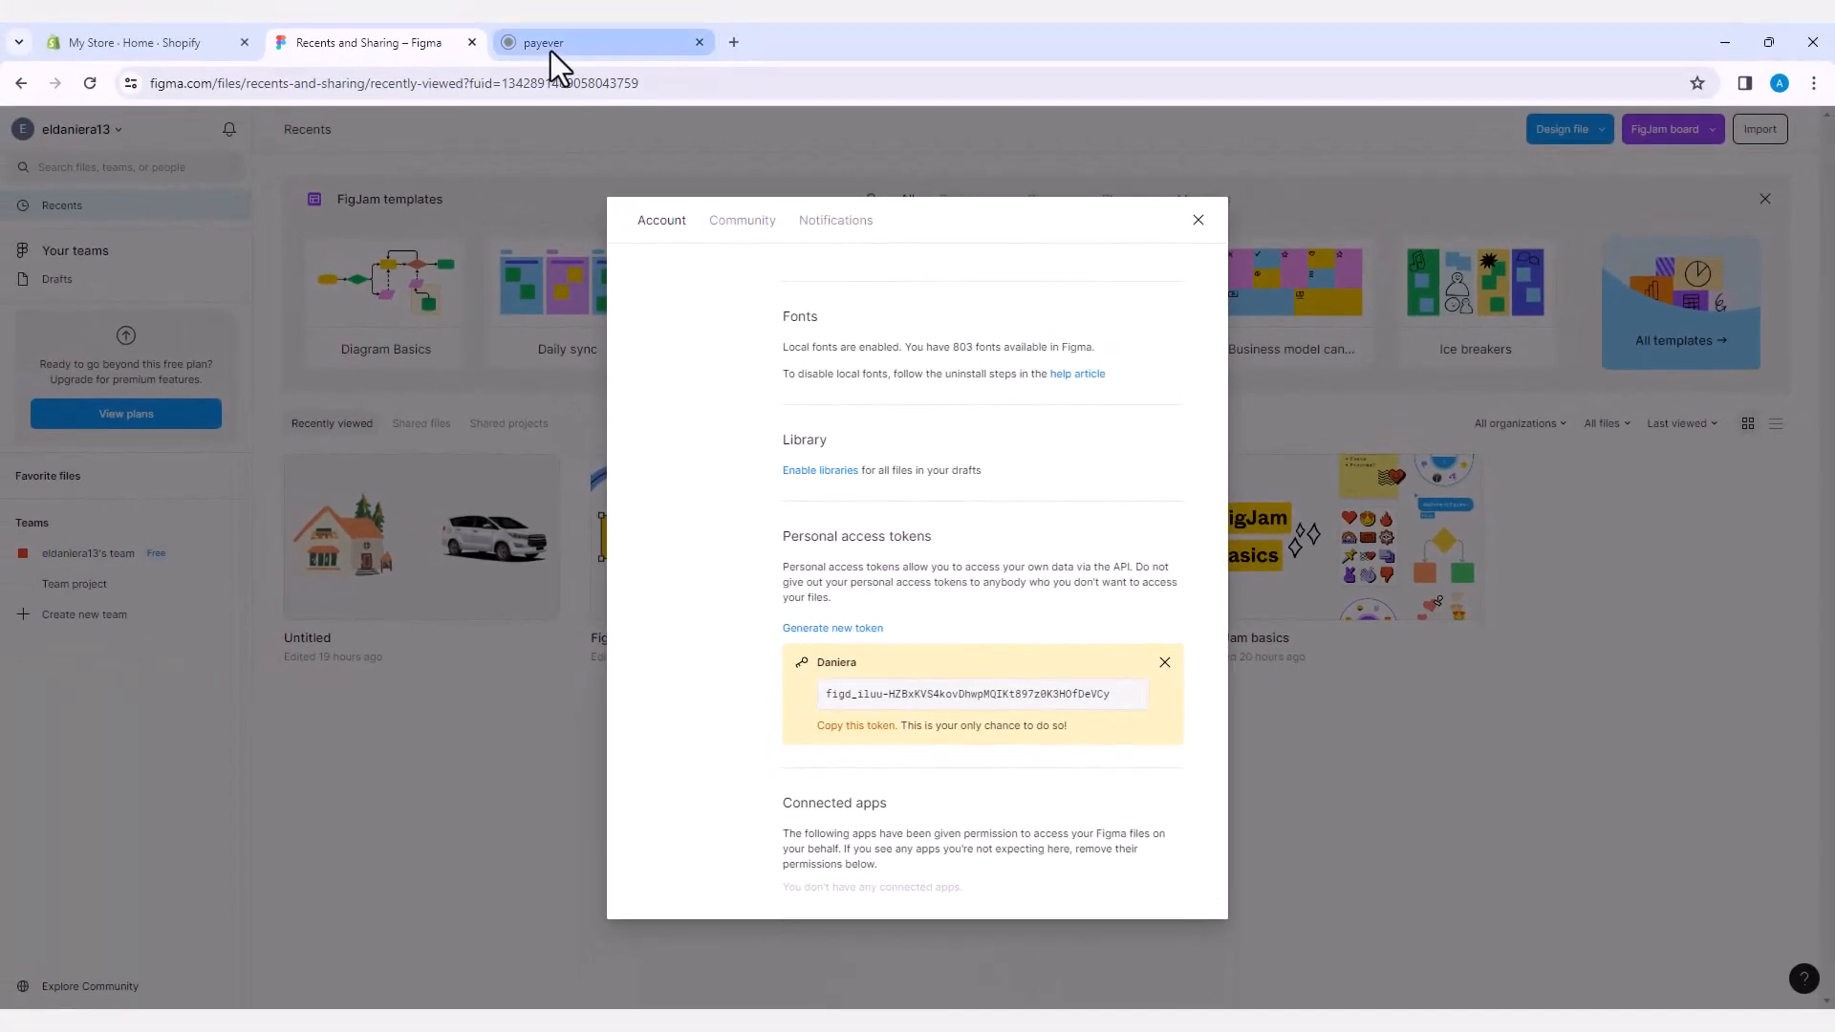
# Step: Paste the copied Figma token into Team Id, connect Figma Themes Import, and close its settings
pyautogui.click(533, 36)
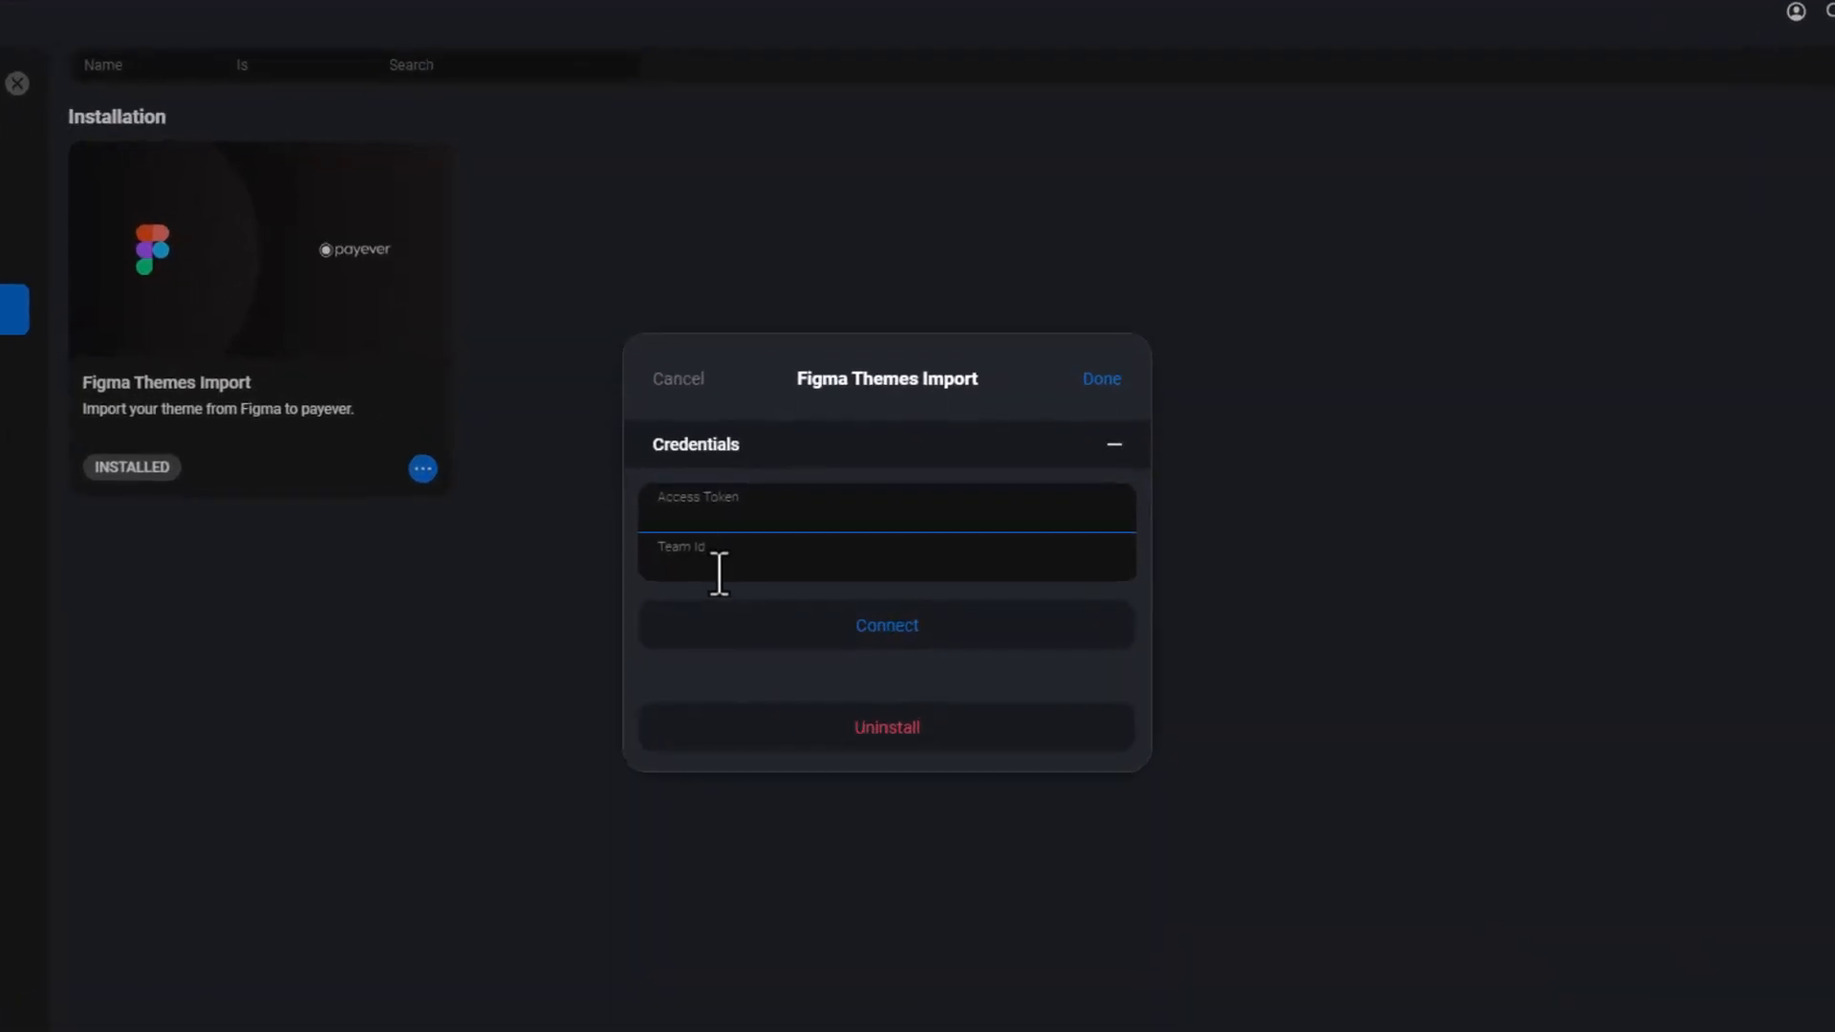
pyautogui.click(725, 528)
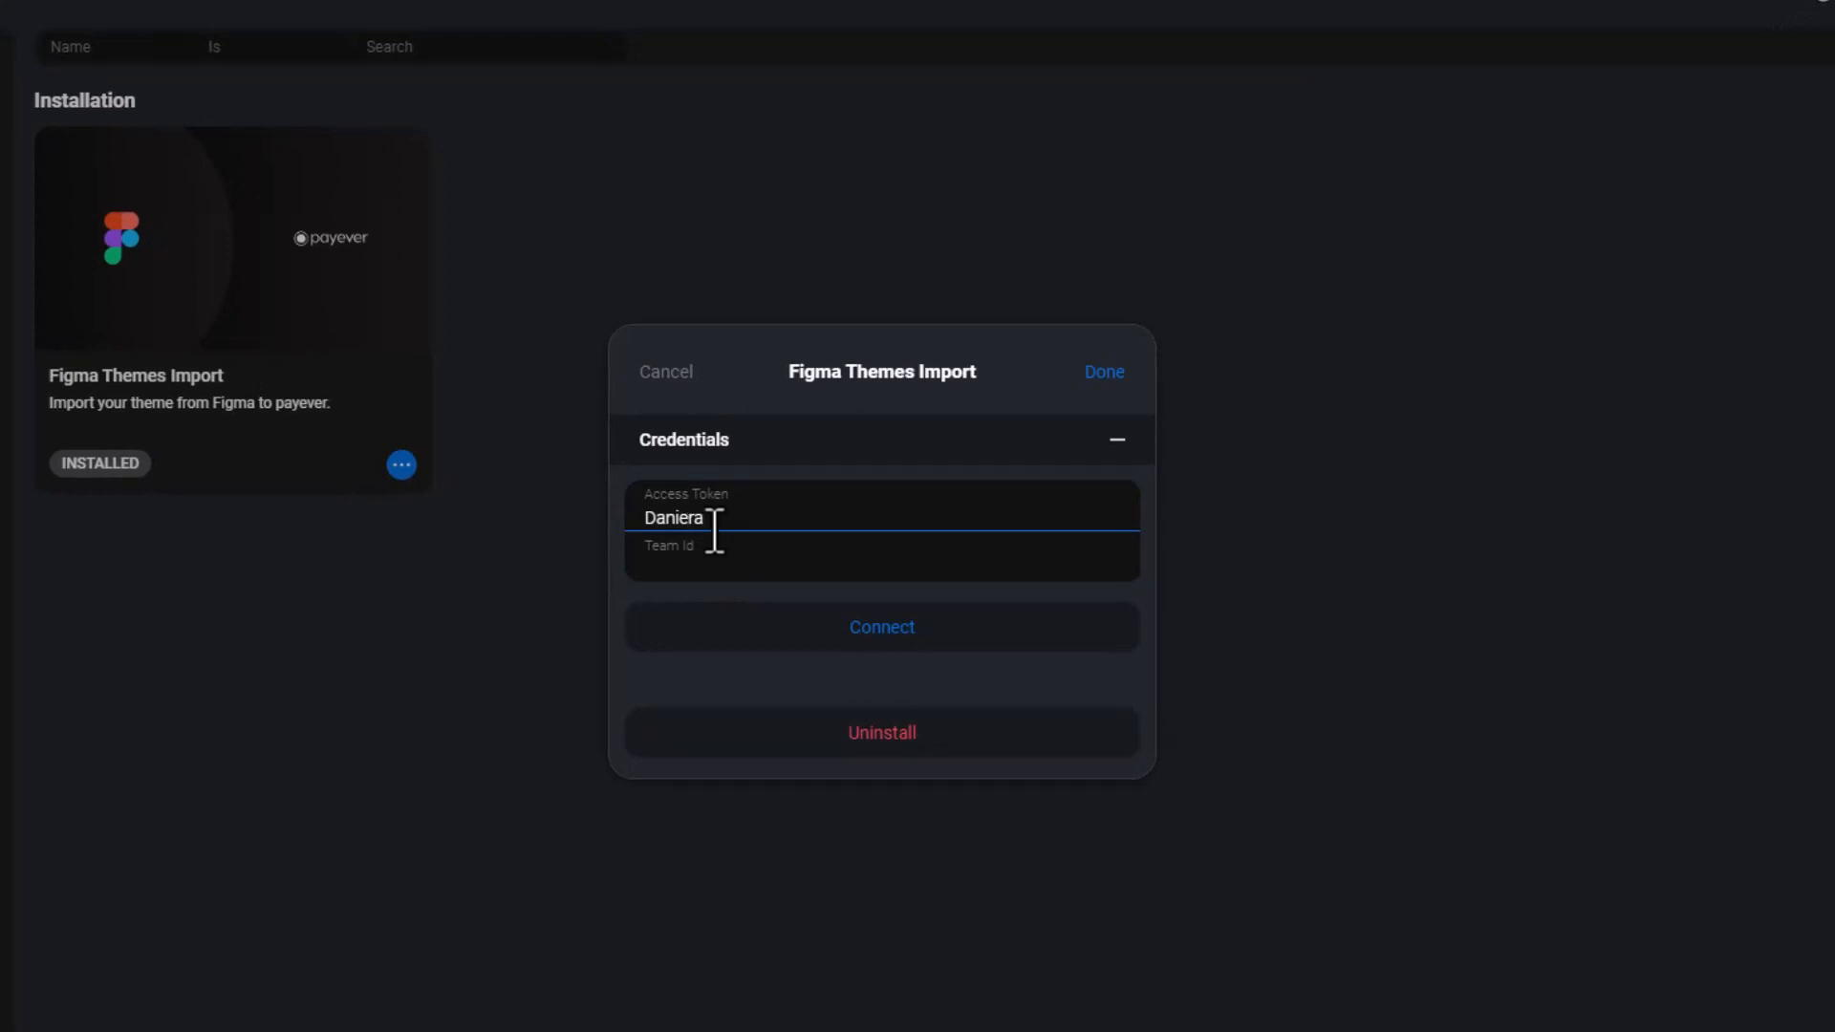
pyautogui.click(707, 556)
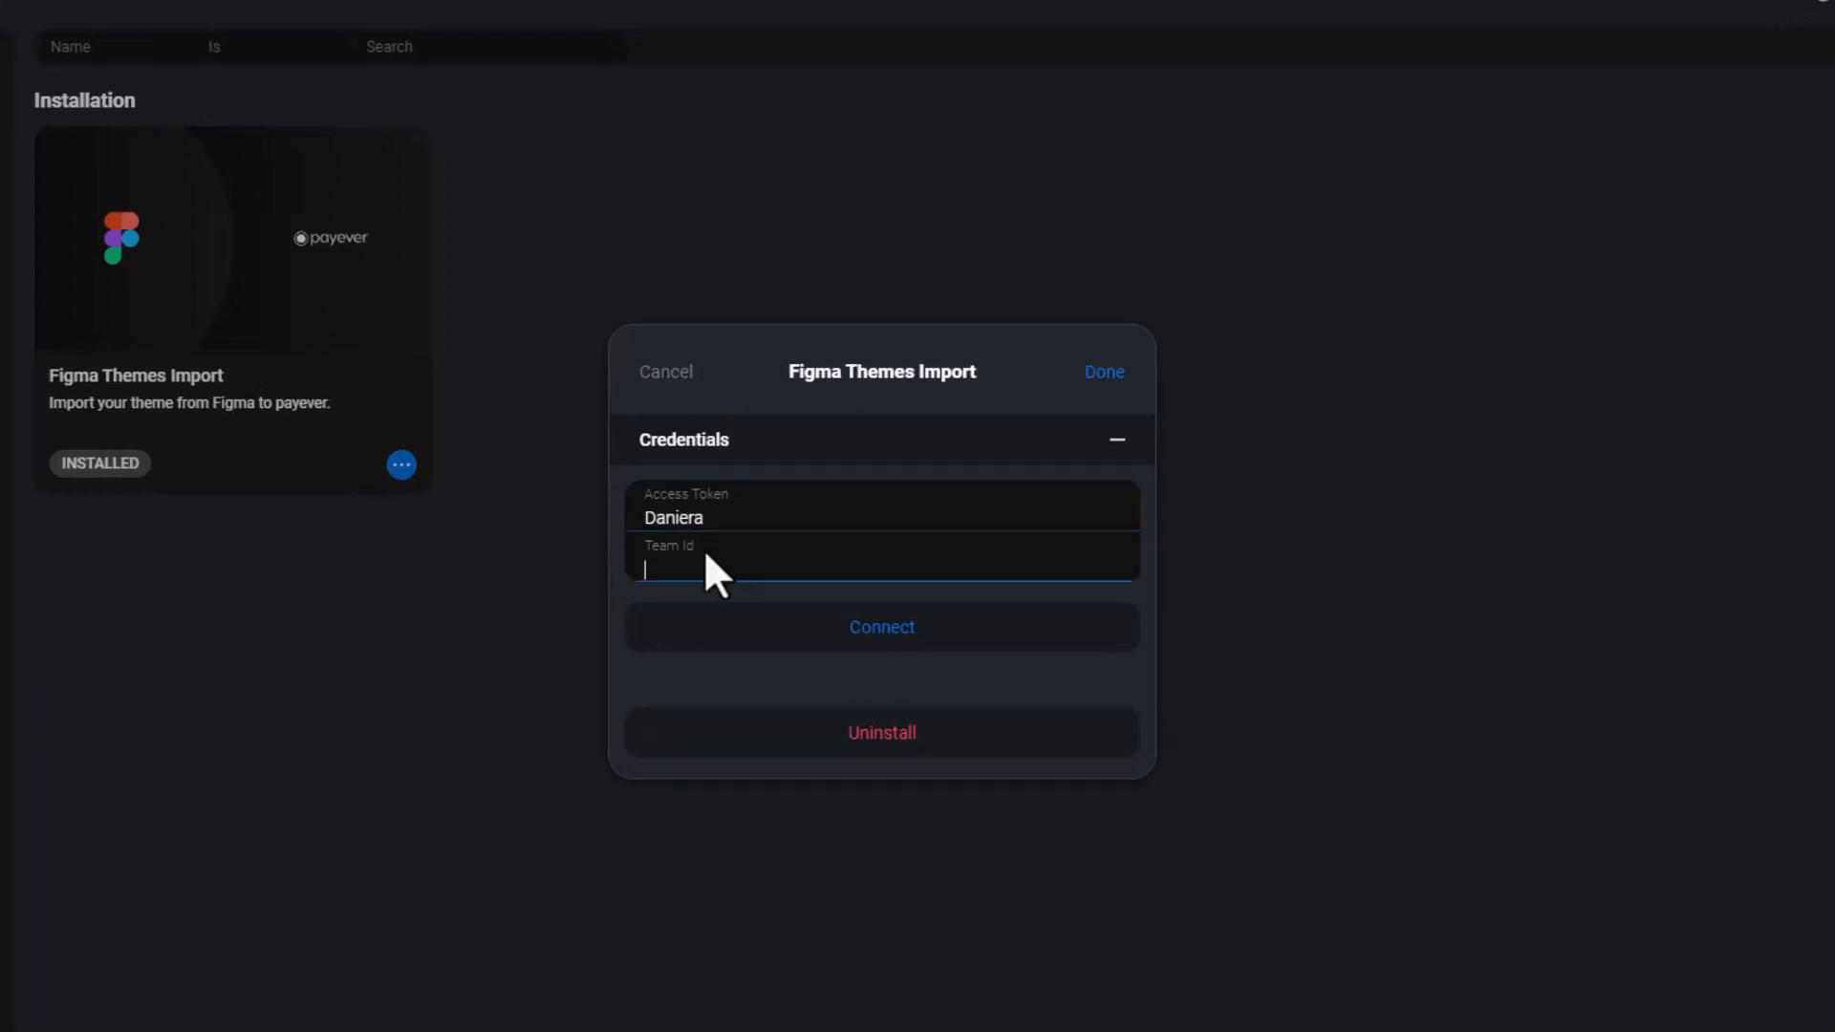
pyautogui.hotkey('ctrl', 'v')
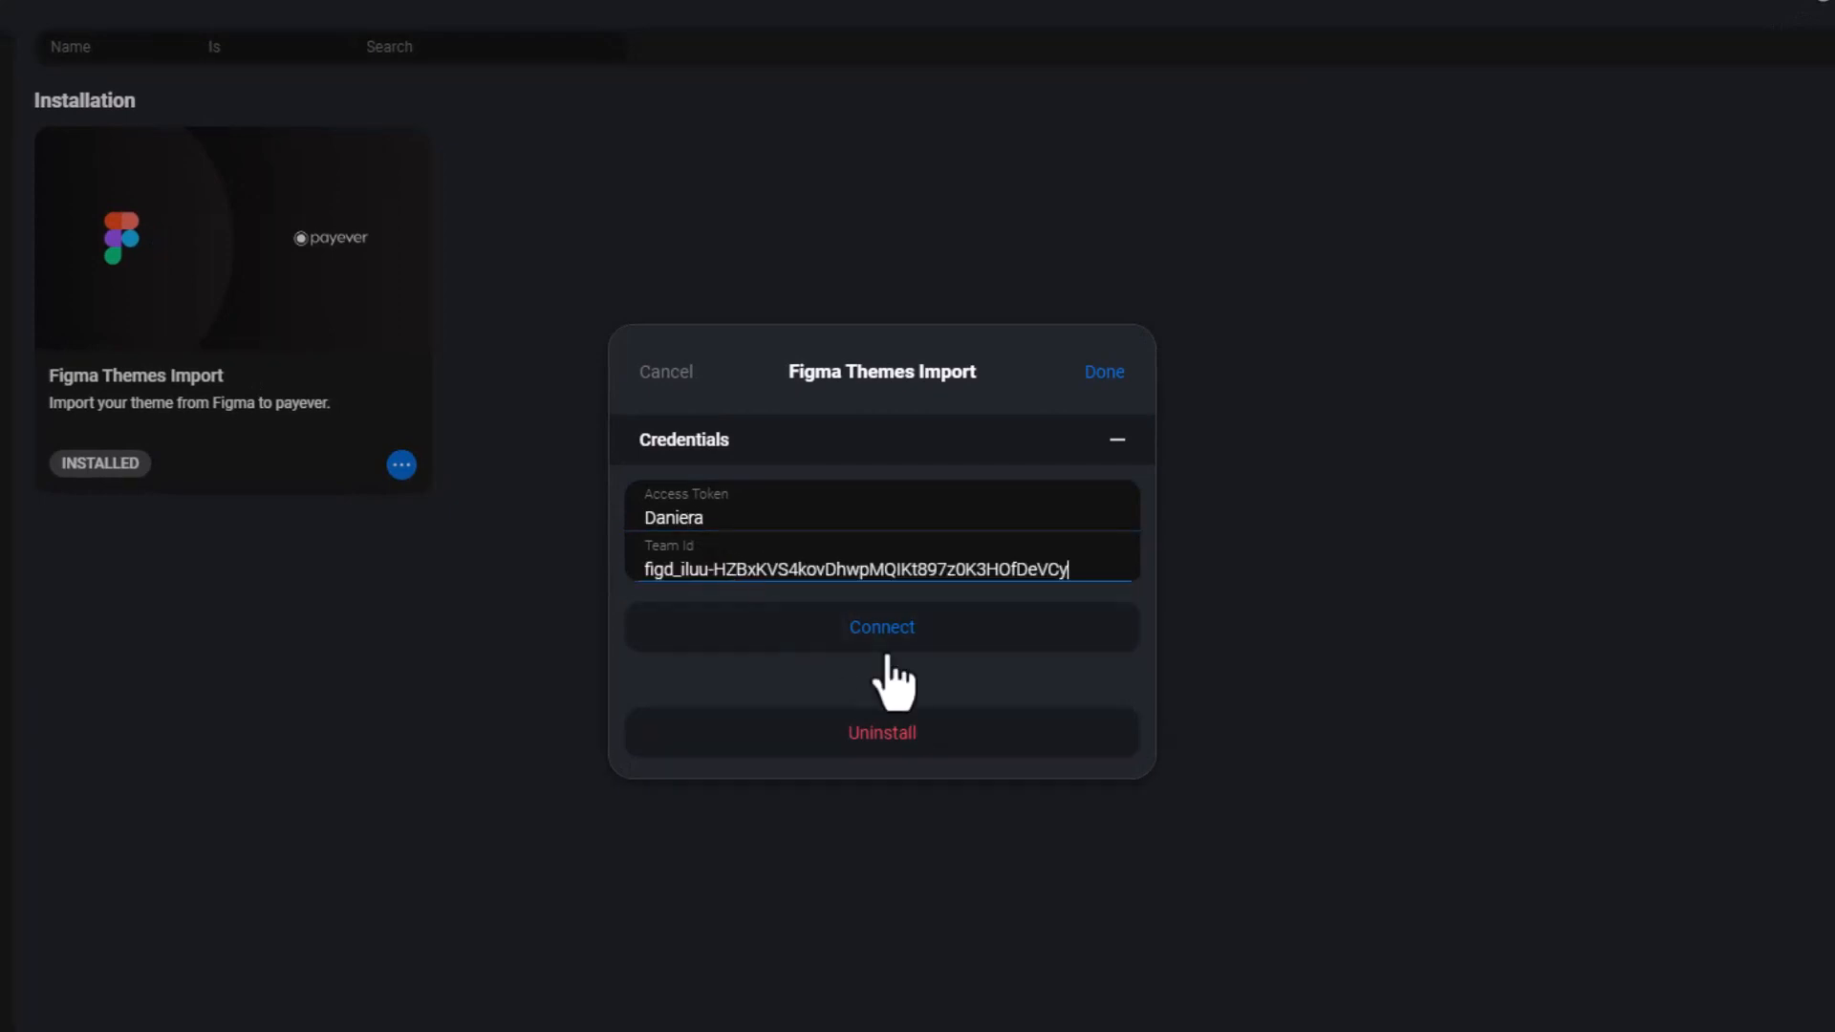
pyautogui.click(887, 628)
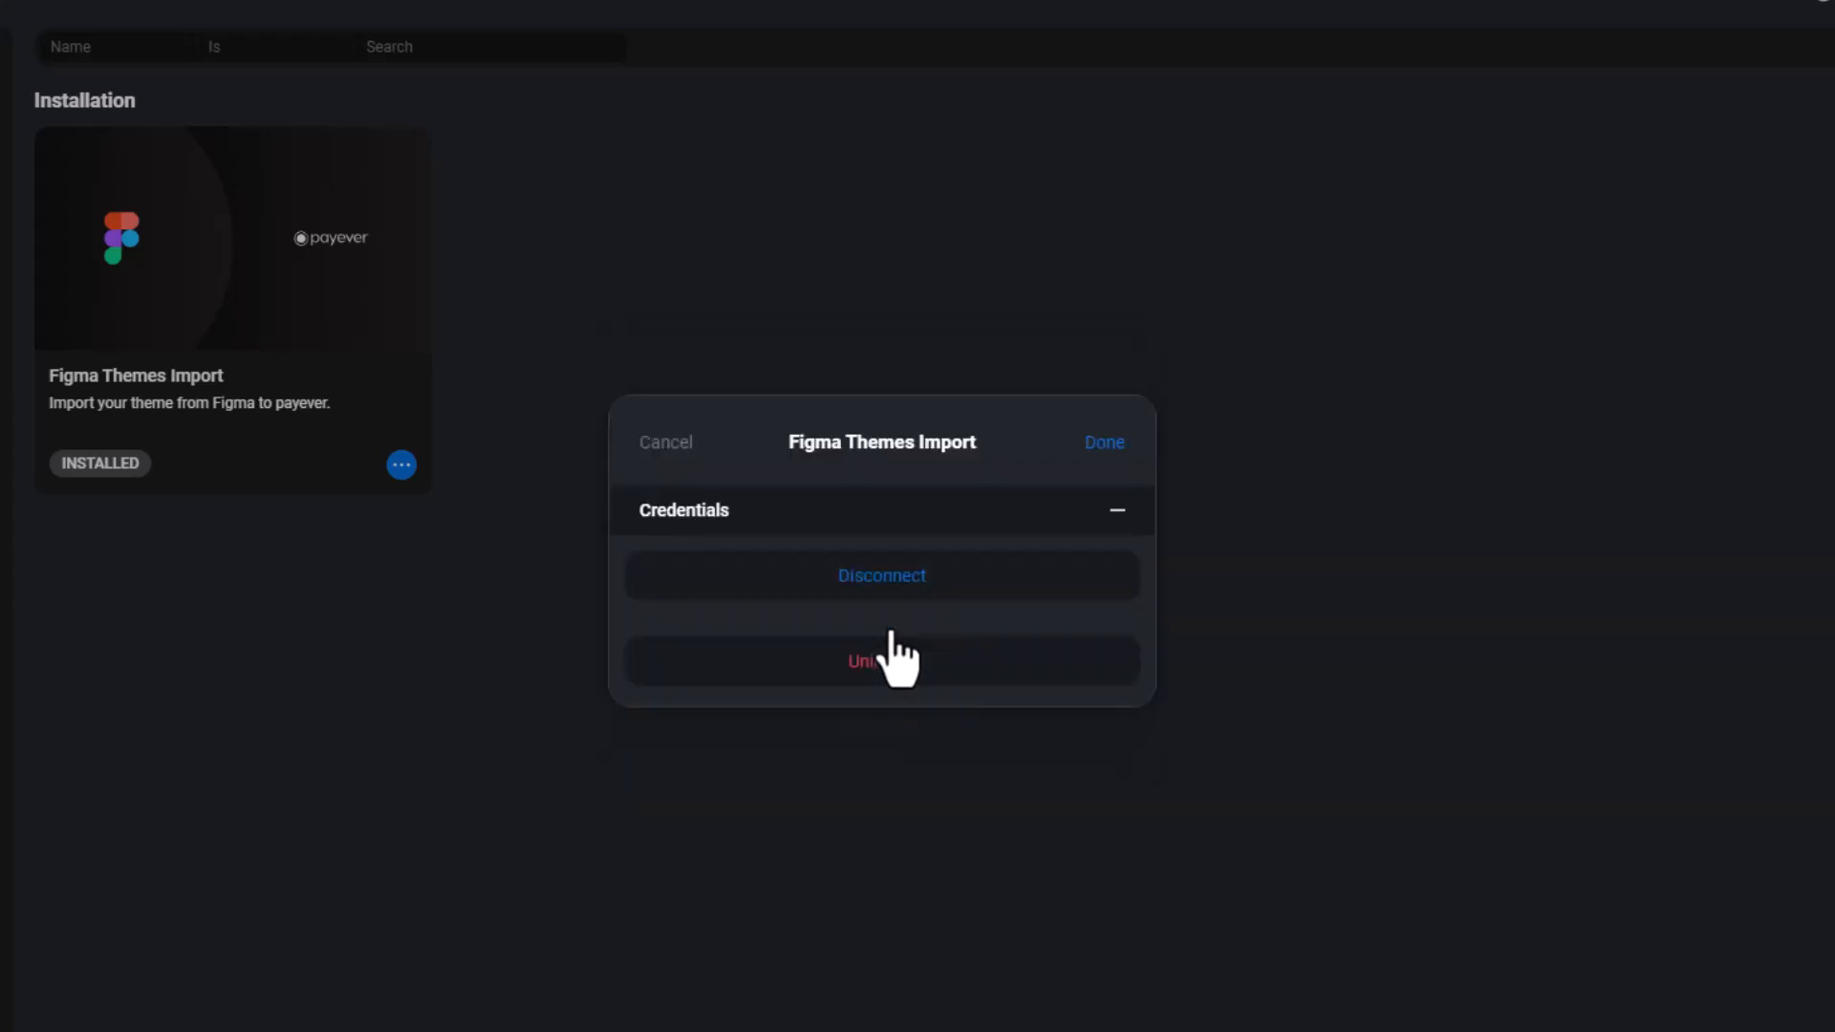
pyautogui.click(1106, 443)
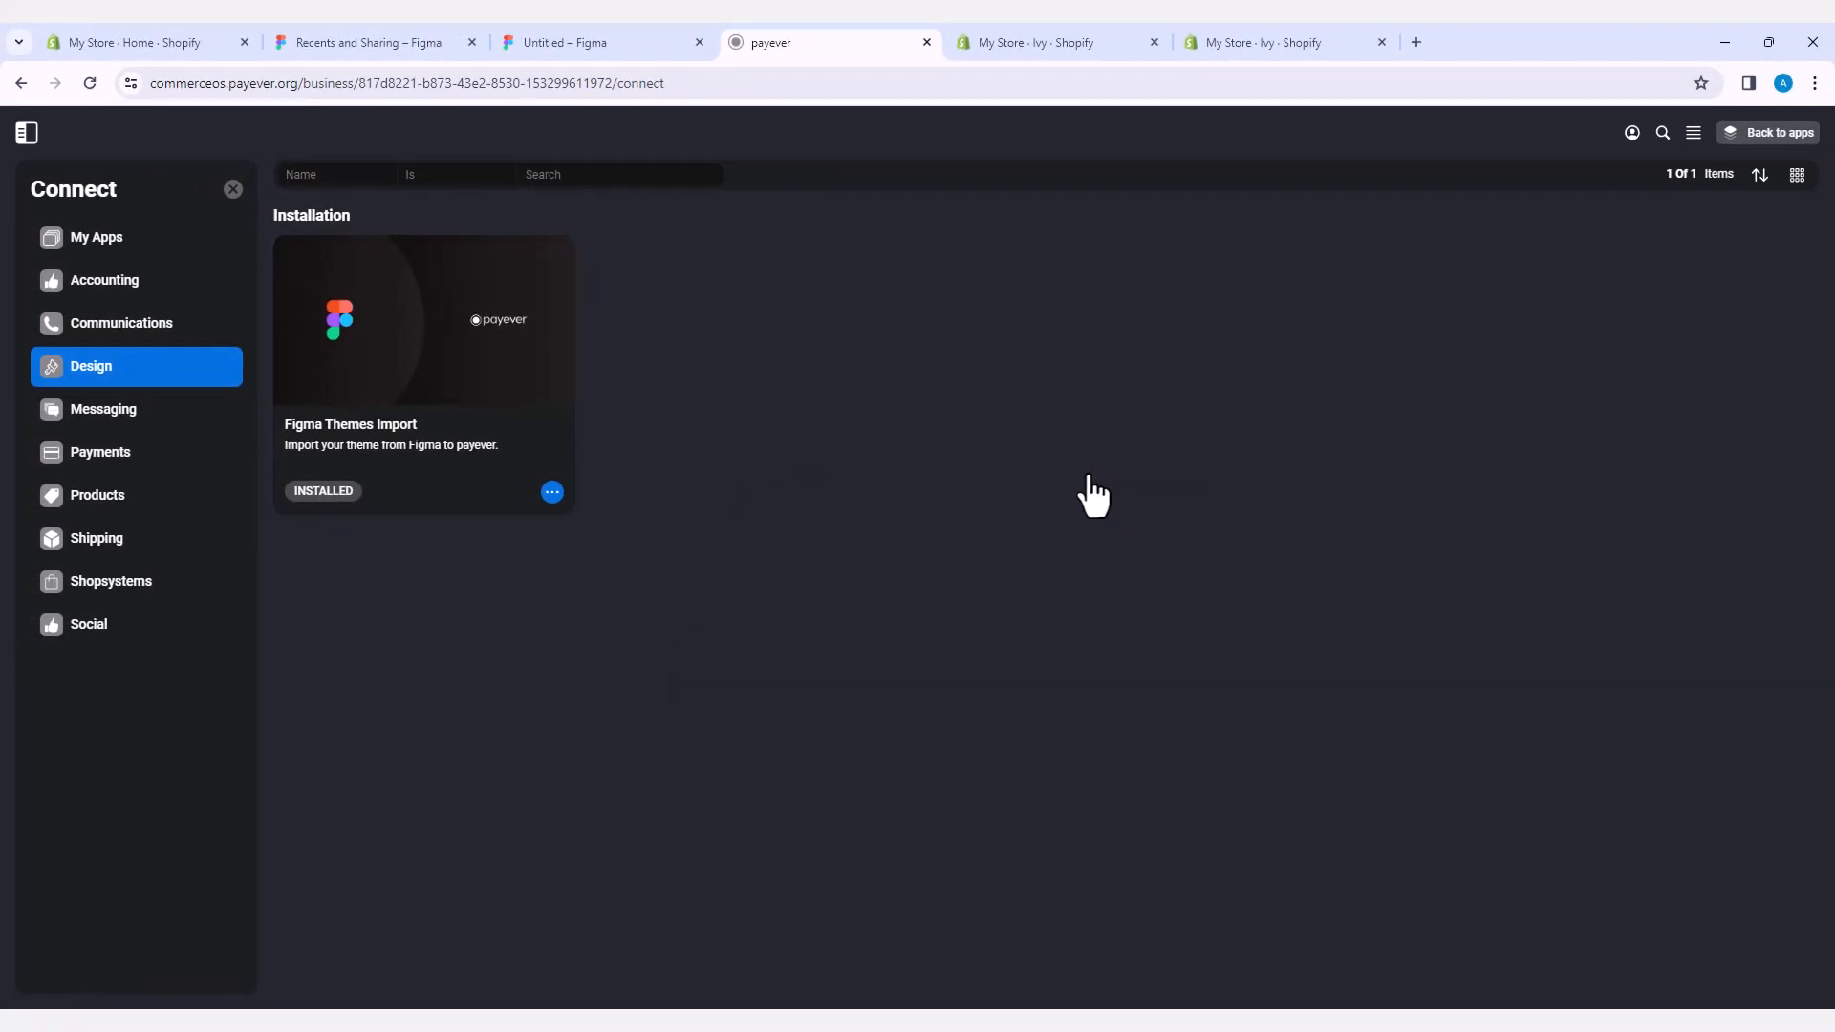
# Step: Return from the installed apps list to the business dashboard and open the Shop app's blank Front page
pyautogui.click(551, 493)
pyautogui.click(108, 241)
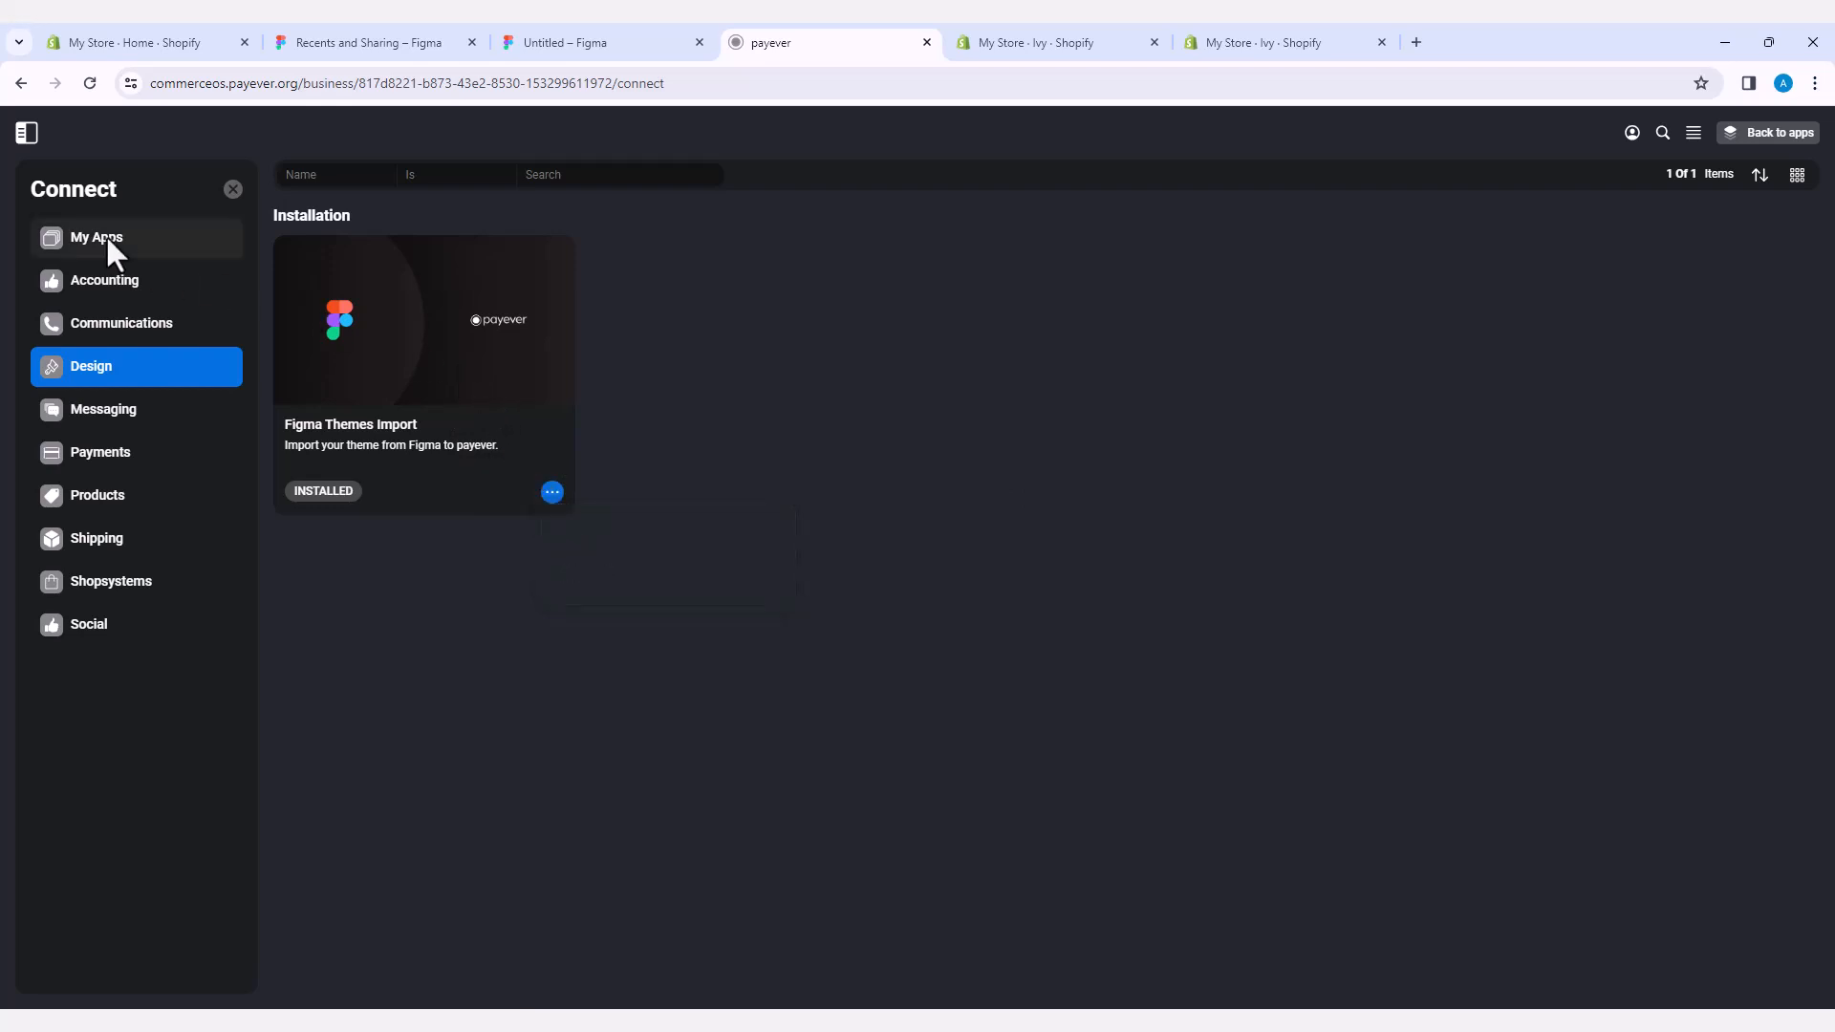
pyautogui.click(108, 241)
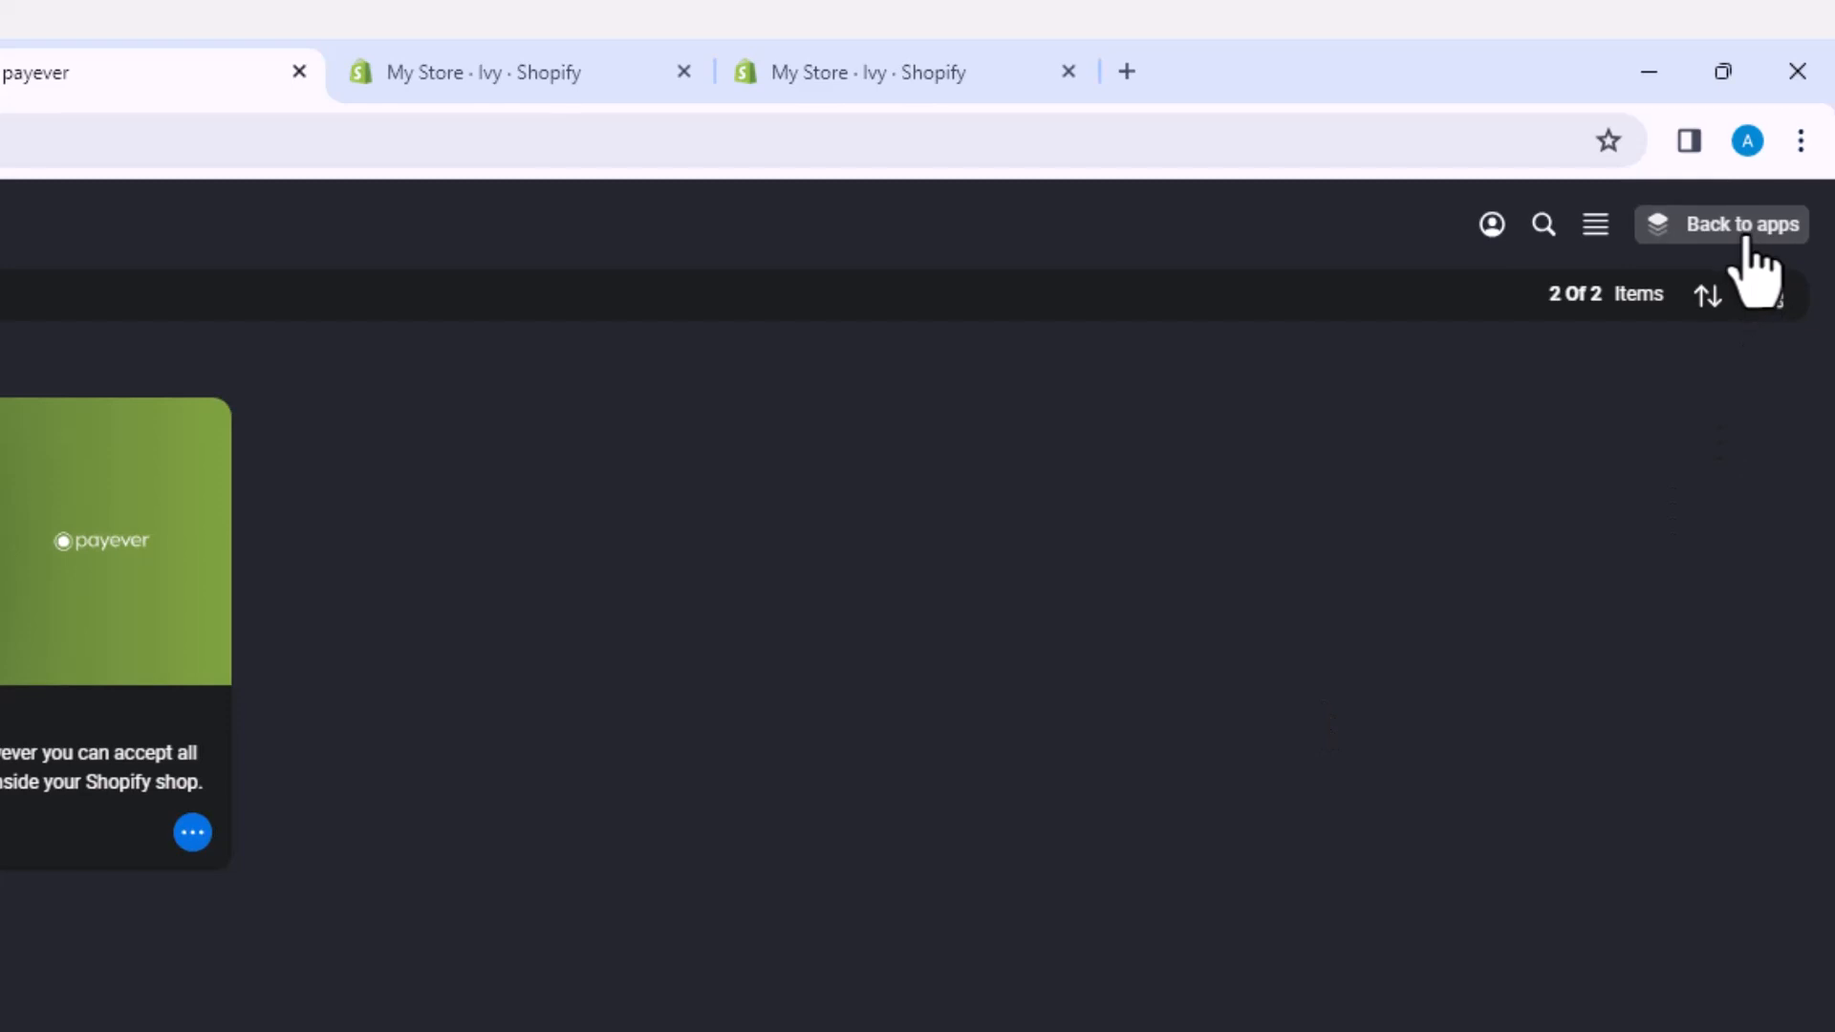
pyautogui.click(1748, 229)
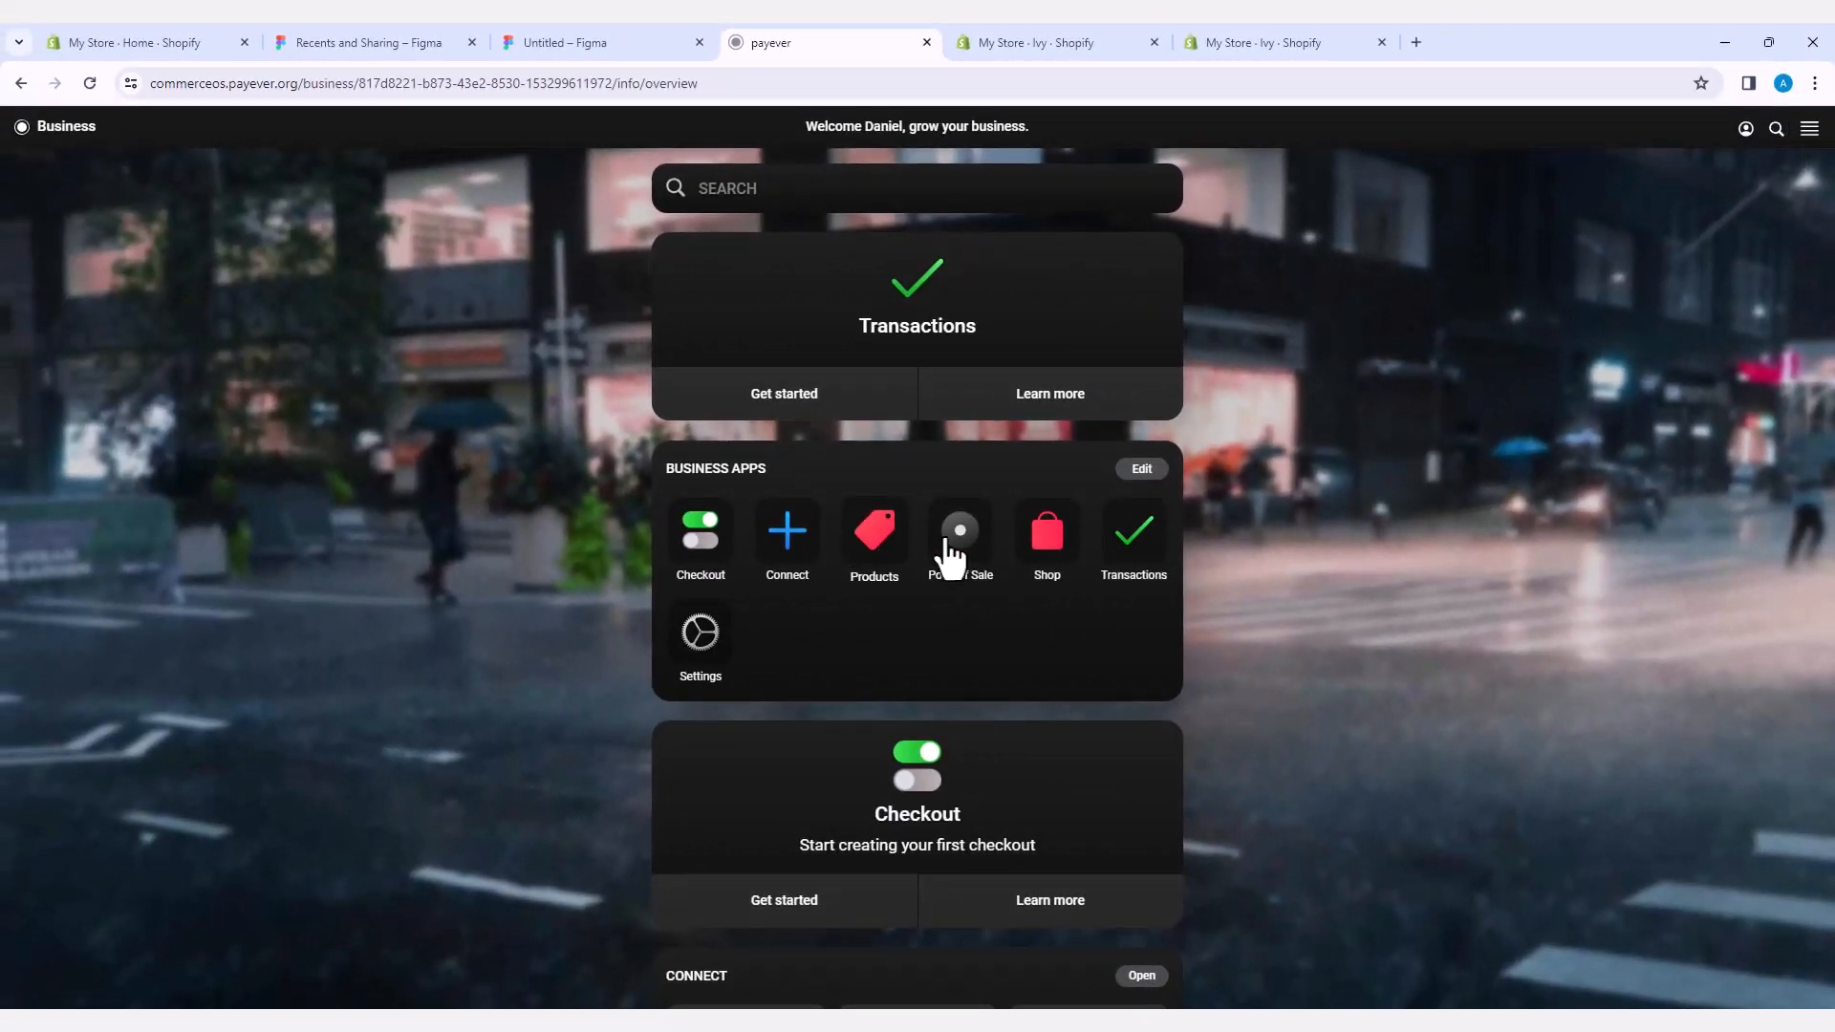
pyautogui.click(1049, 553)
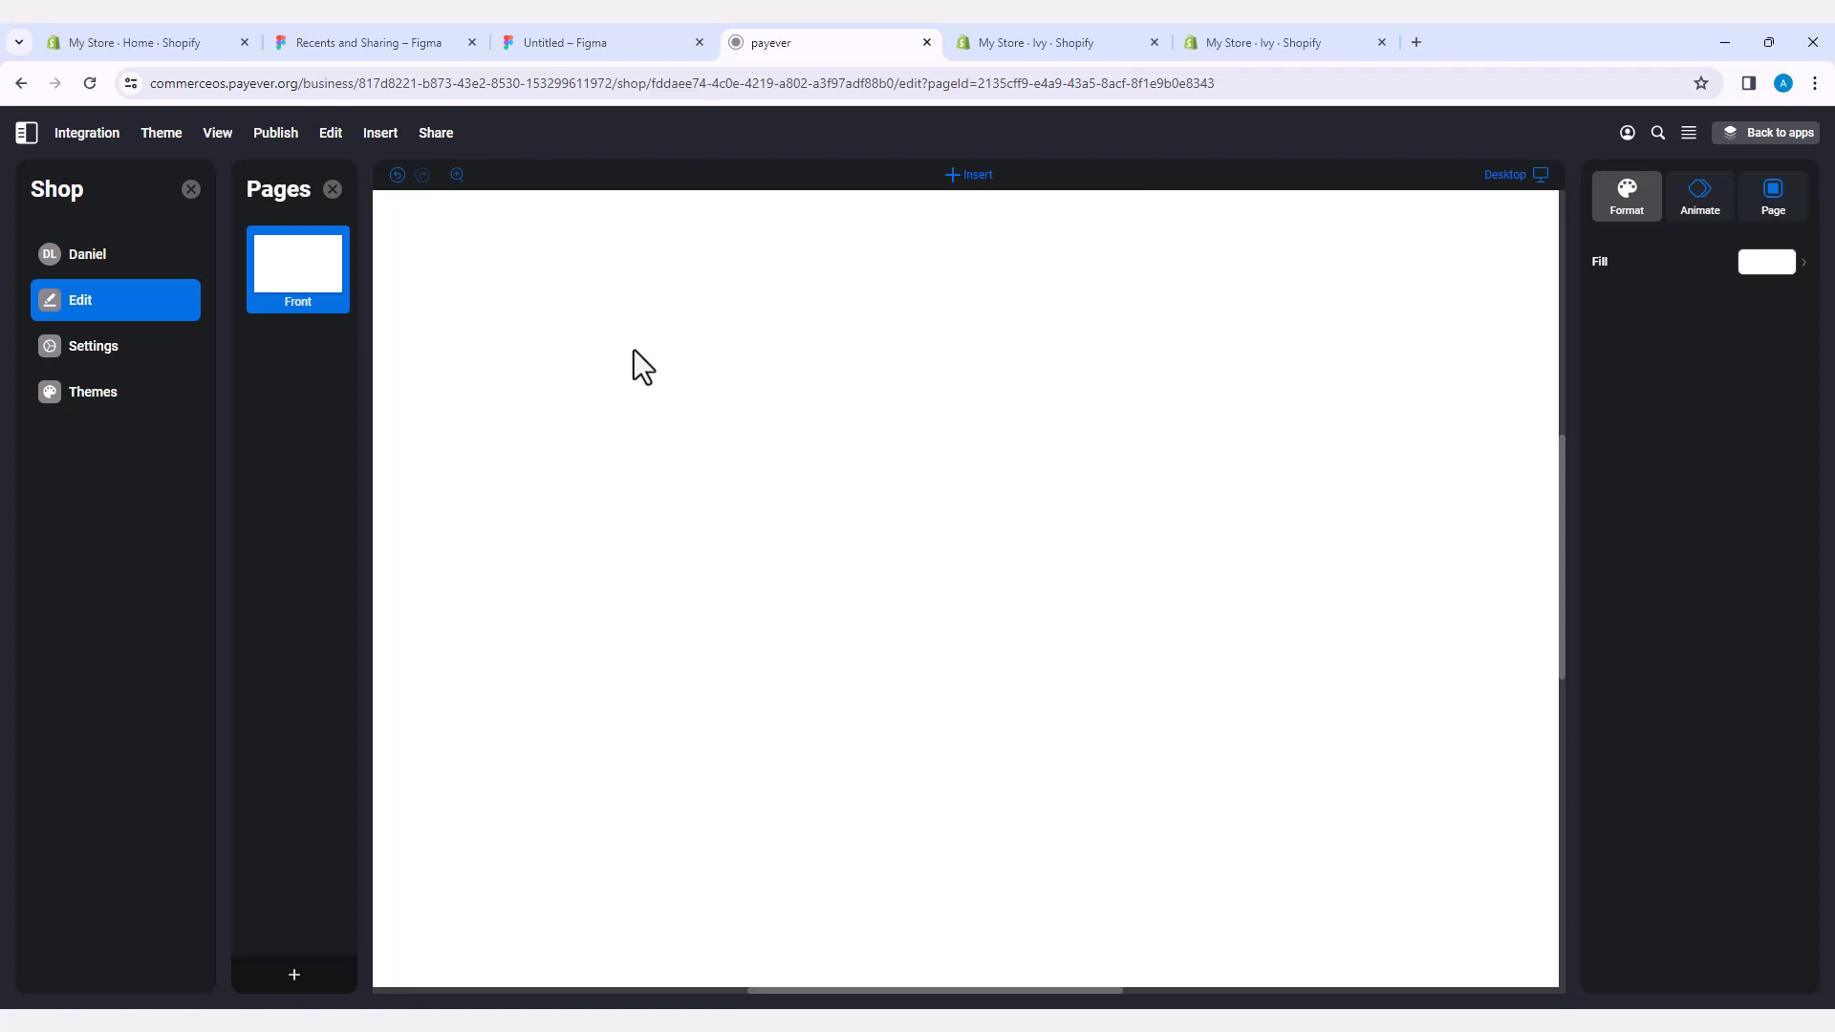
pyautogui.click(413, 41)
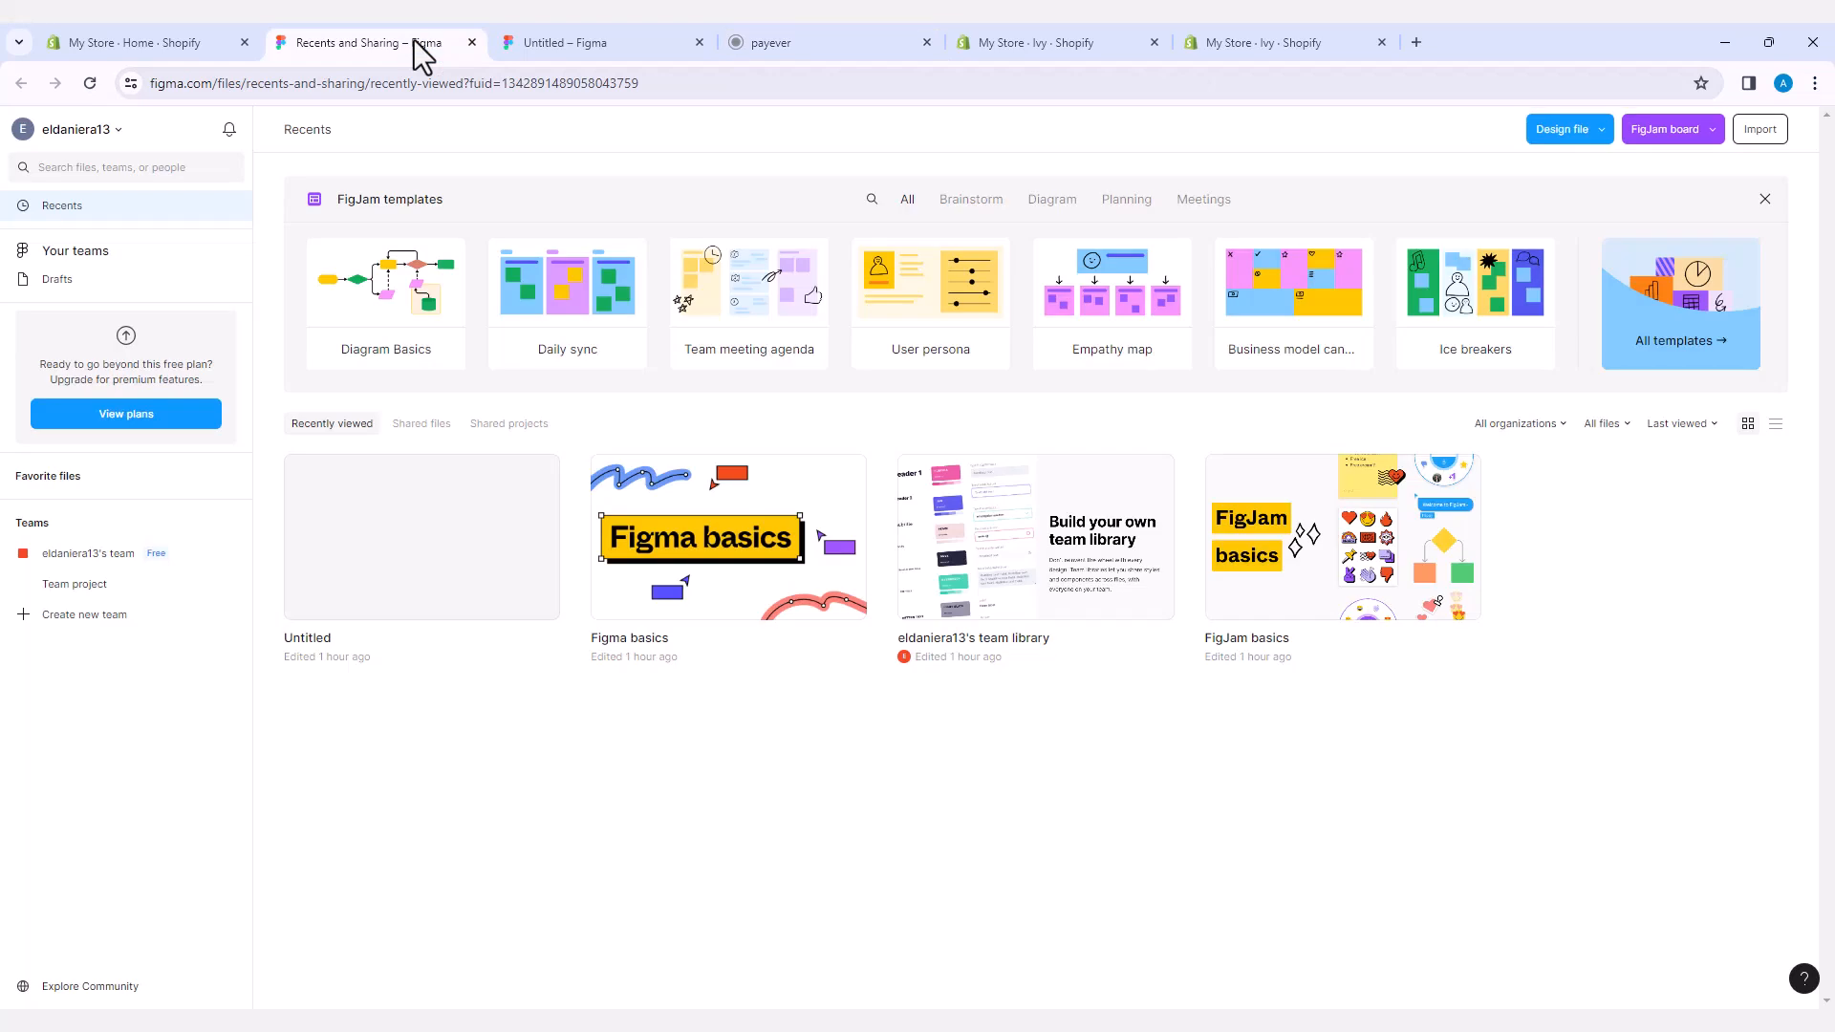
# Step: Open the Untitled design file and bring up the File entry of Figma's main menu
pyautogui.doubleClick(418, 550)
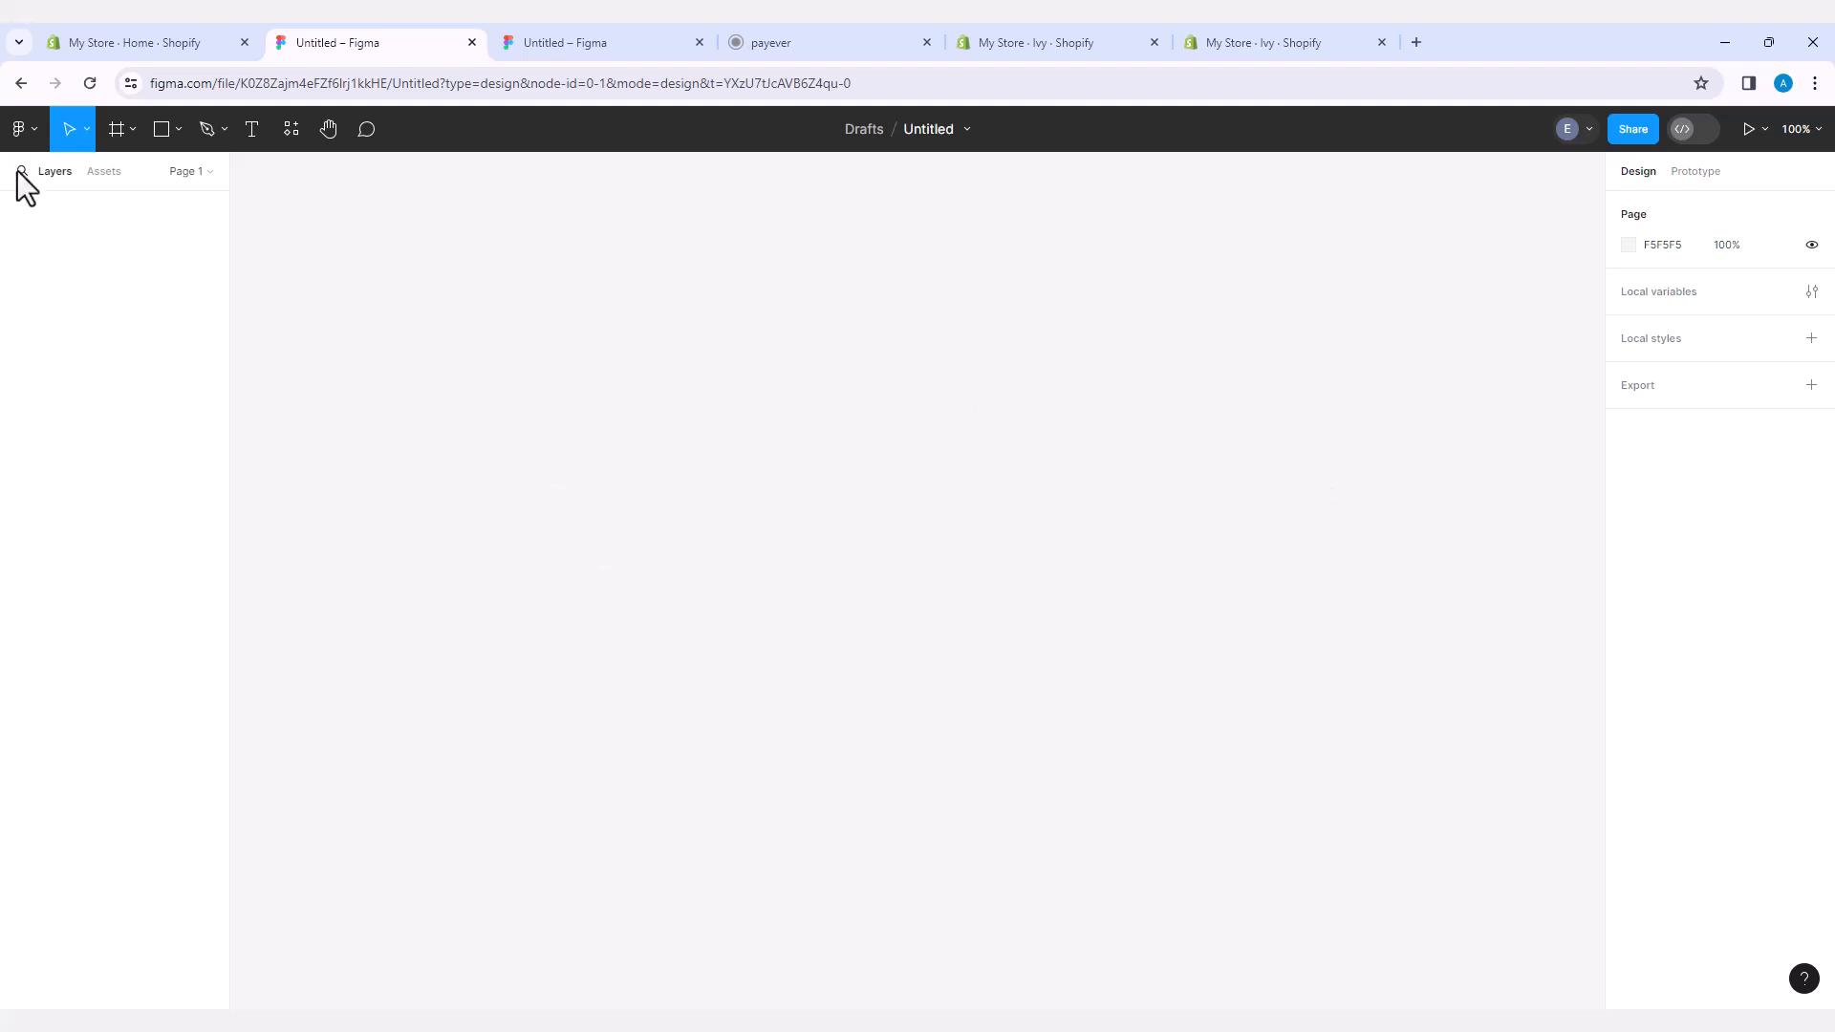
pyautogui.click(30, 129)
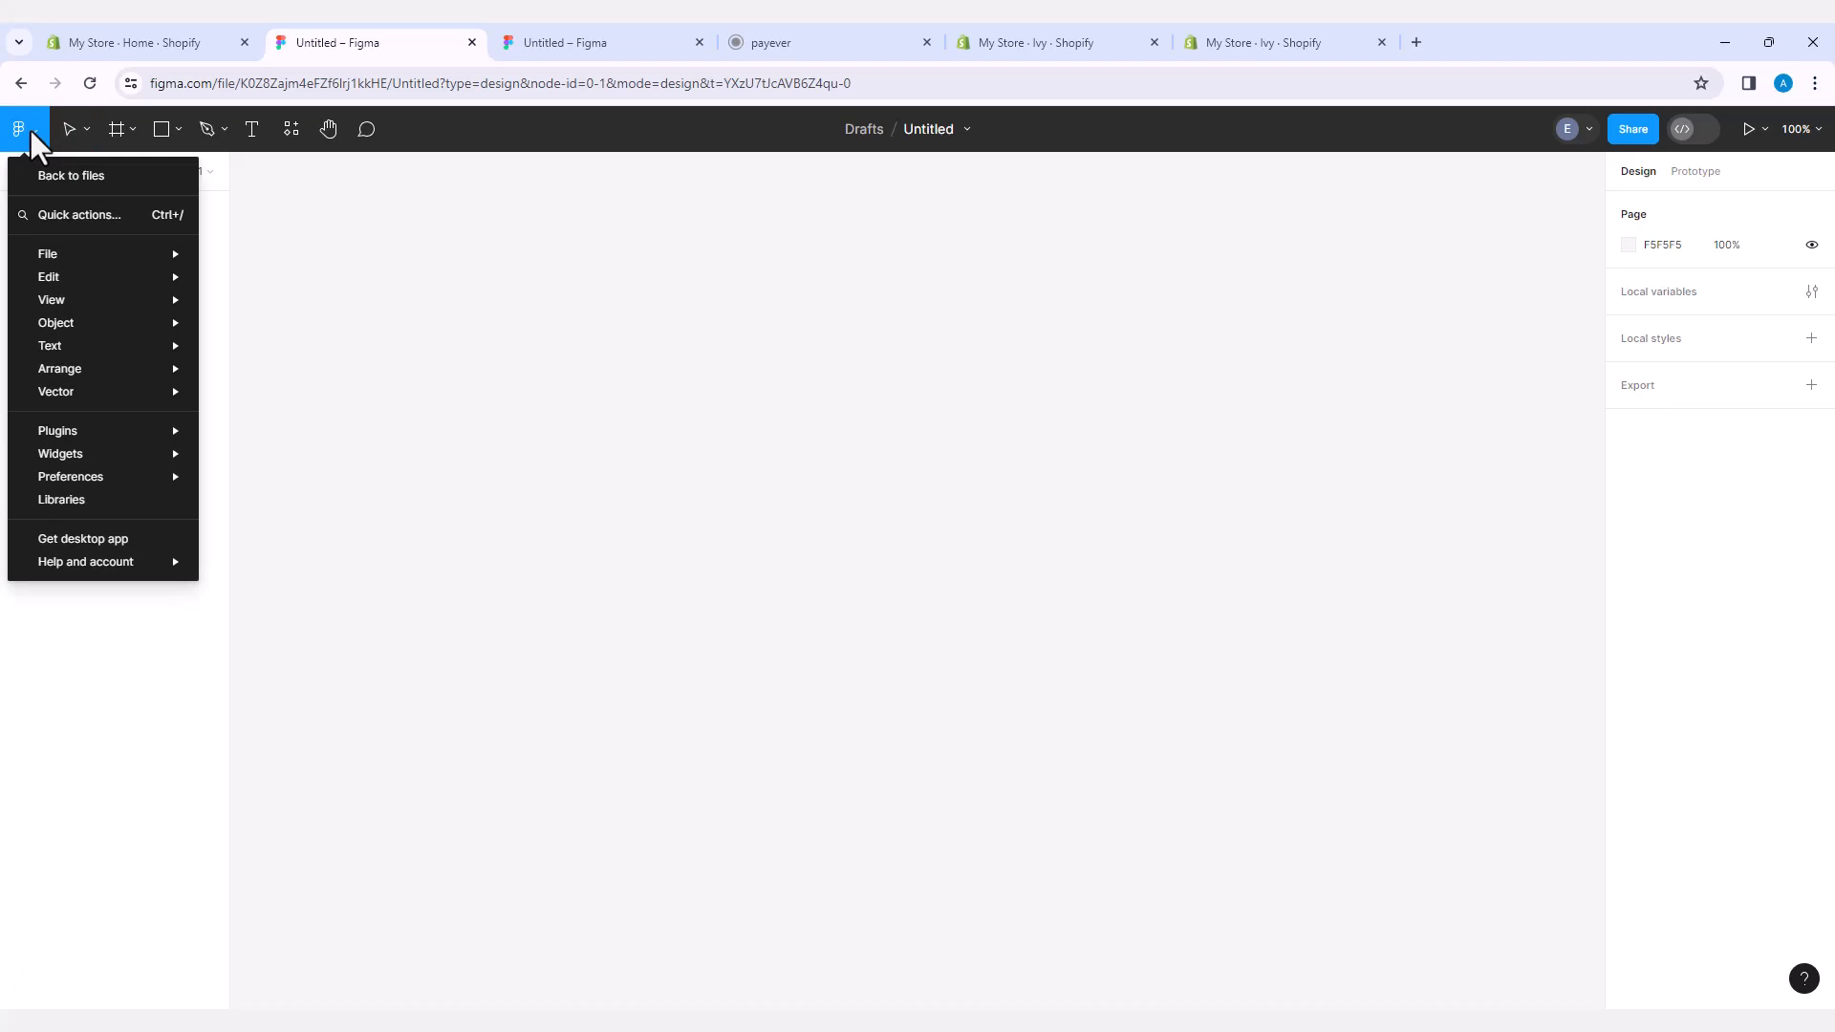
pyautogui.moveTo(60, 257)
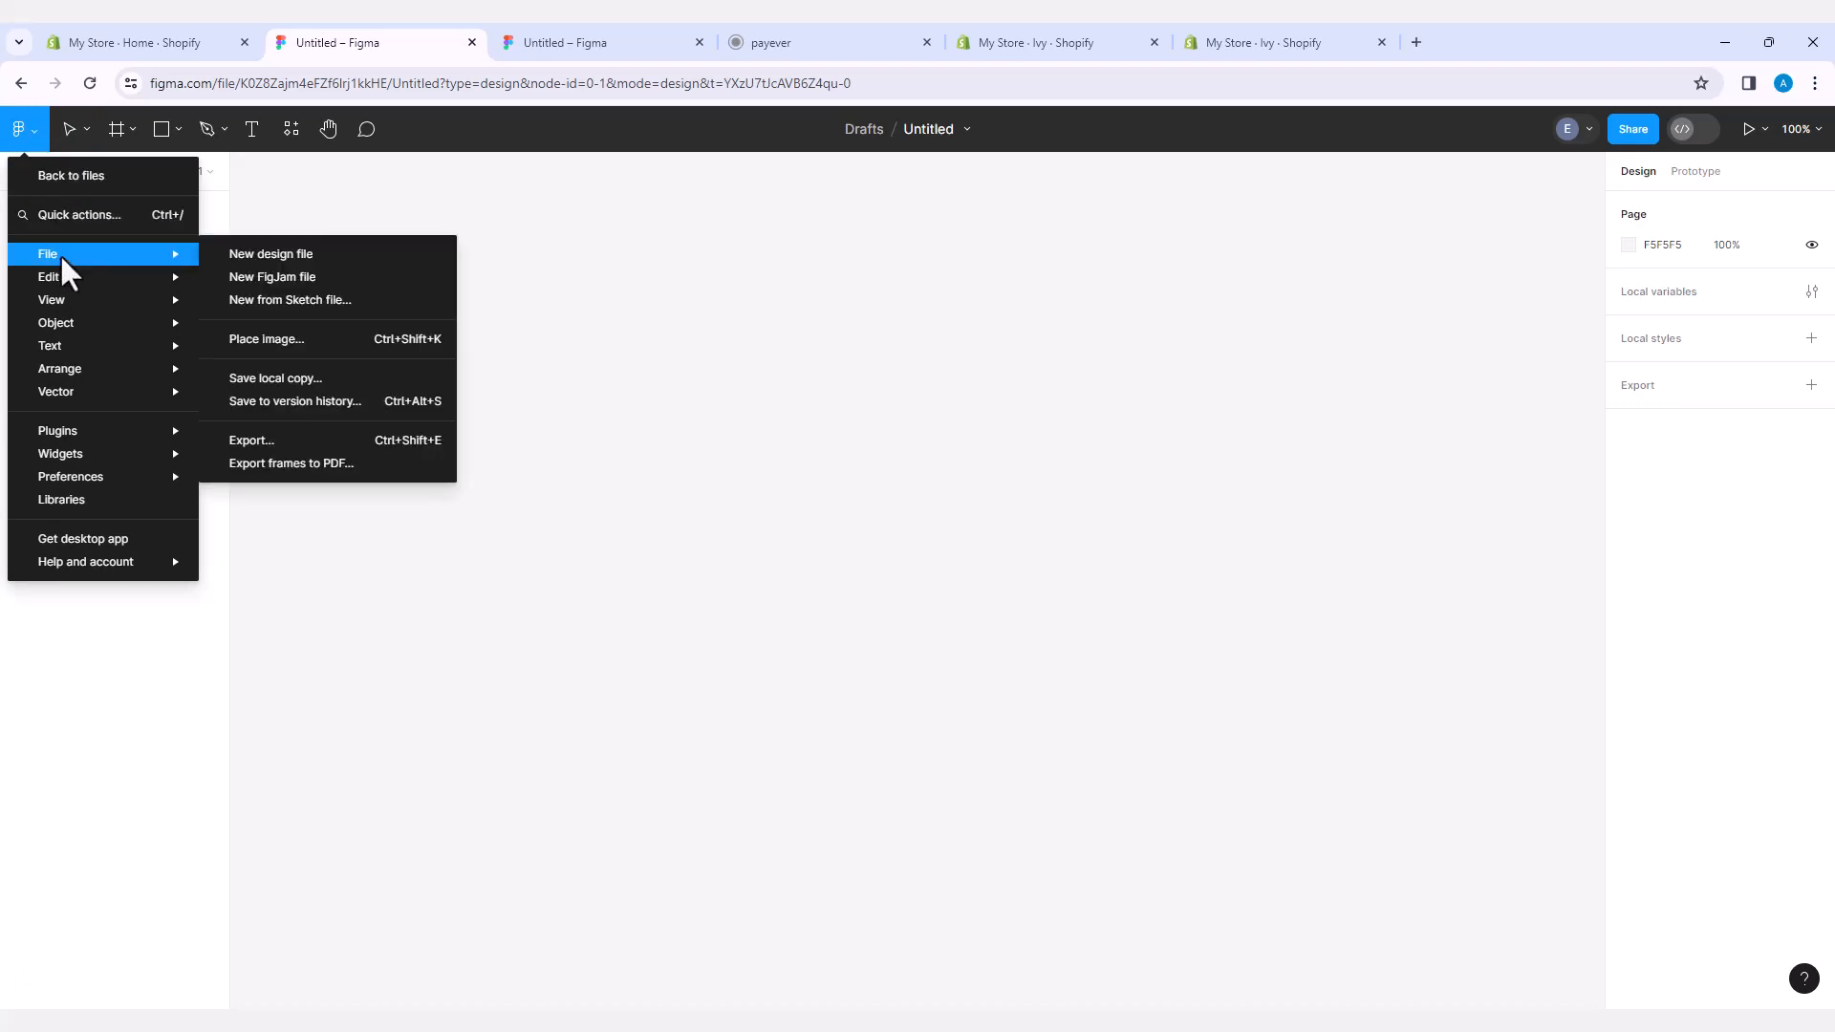
# Step: Import Car.png and House.png with Place image
pyautogui.click(278, 338)
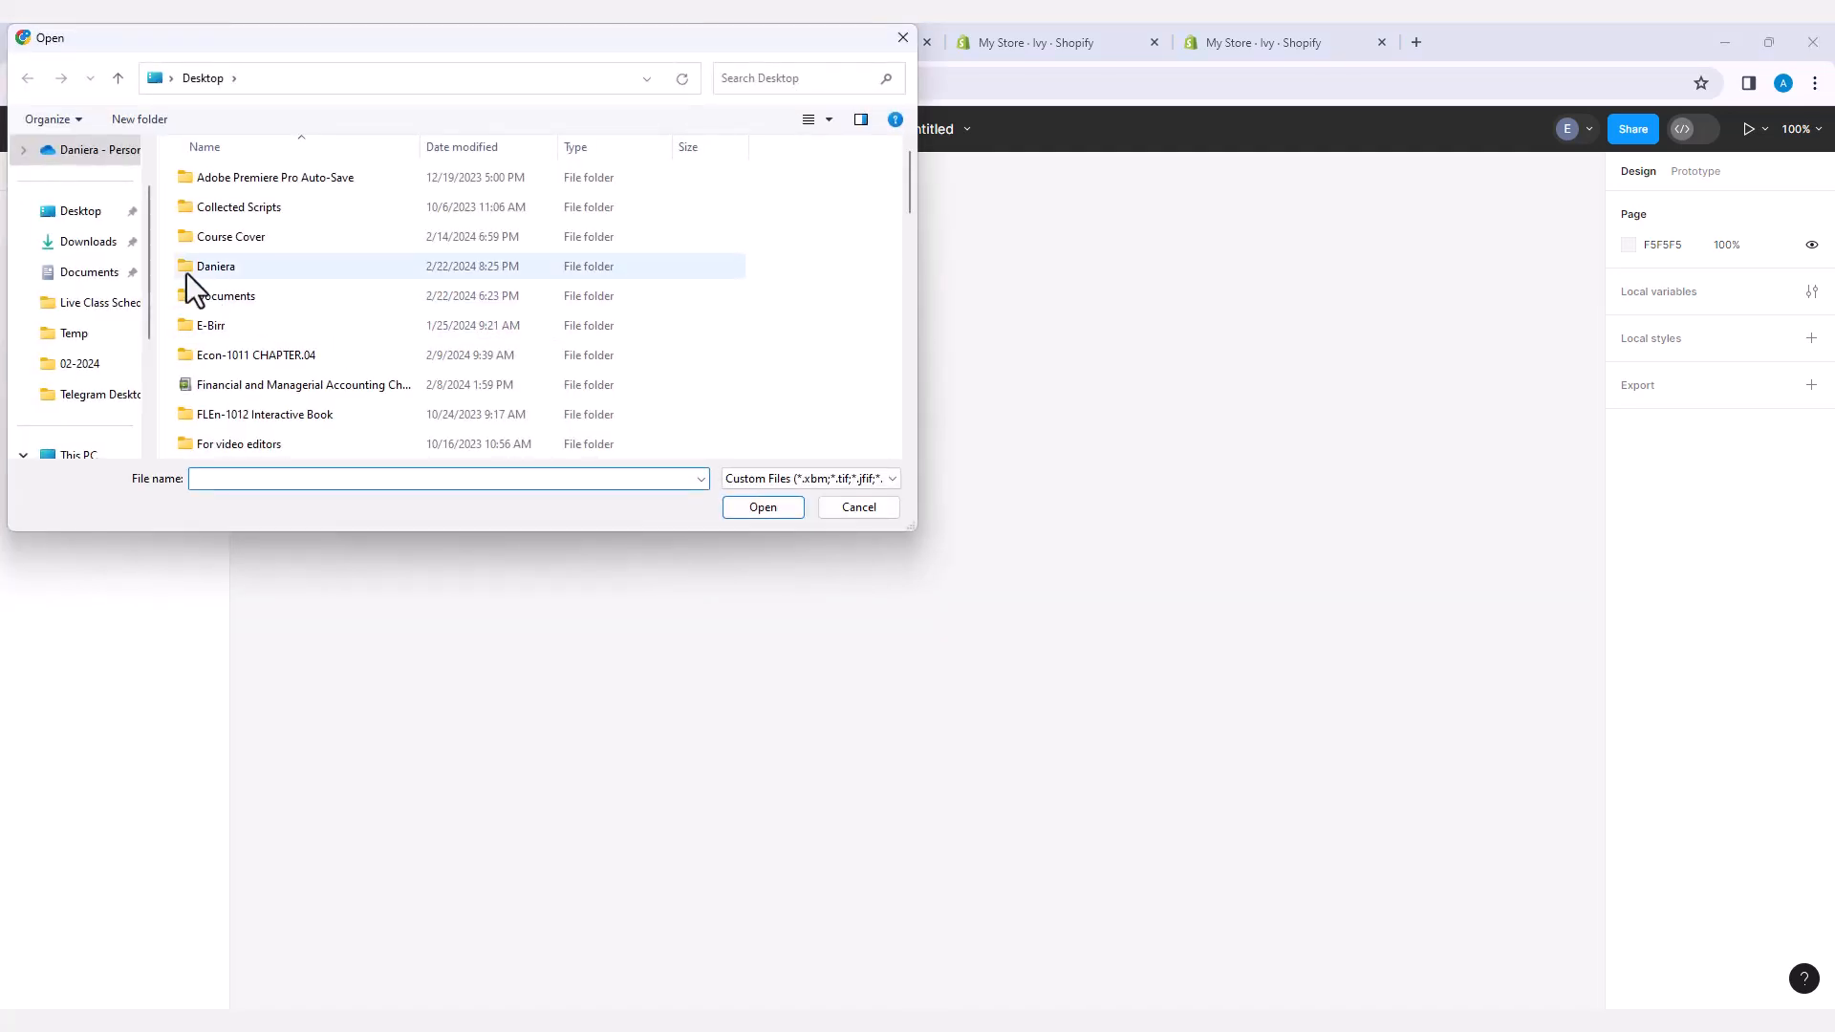
pyautogui.scroll(-10, 256, 345)
pyautogui.click(278, 385)
pyautogui.scroll(-2, 279, 379)
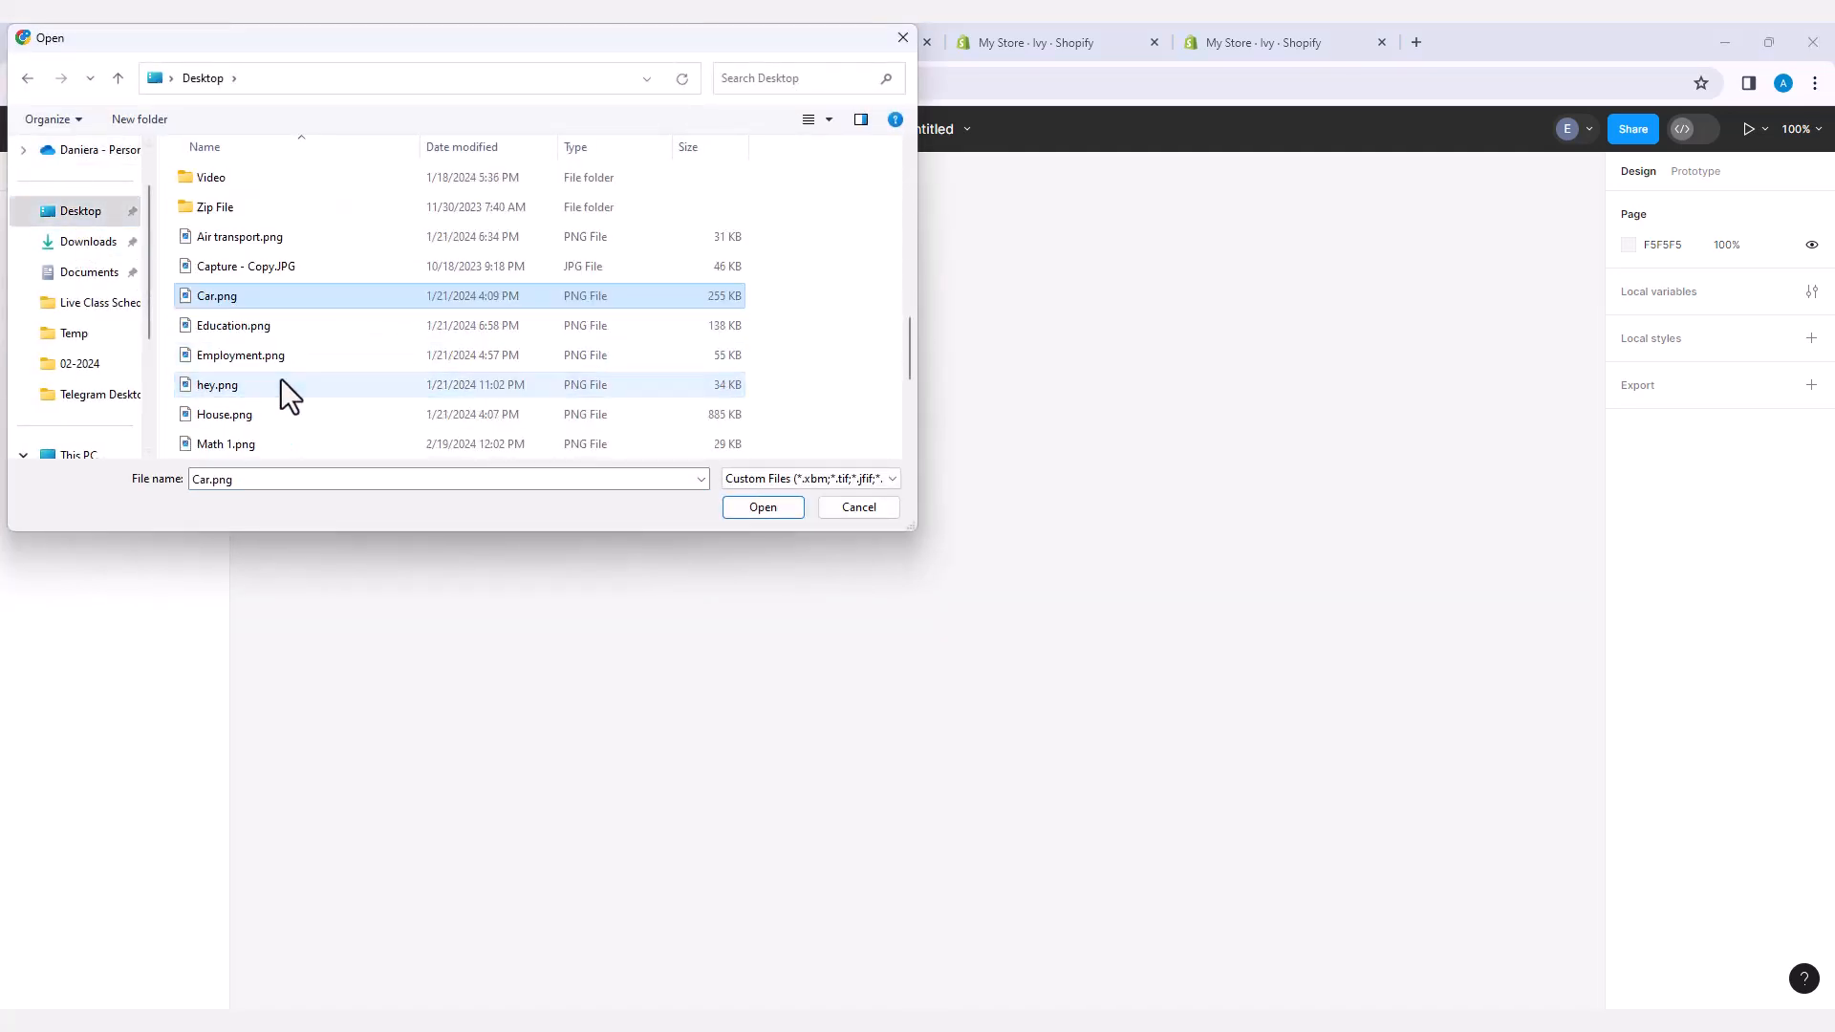
pyautogui.keyDown('ctrl'); pyautogui.click(266, 329); pyautogui.keyUp('ctrl')
pyautogui.click(765, 506)
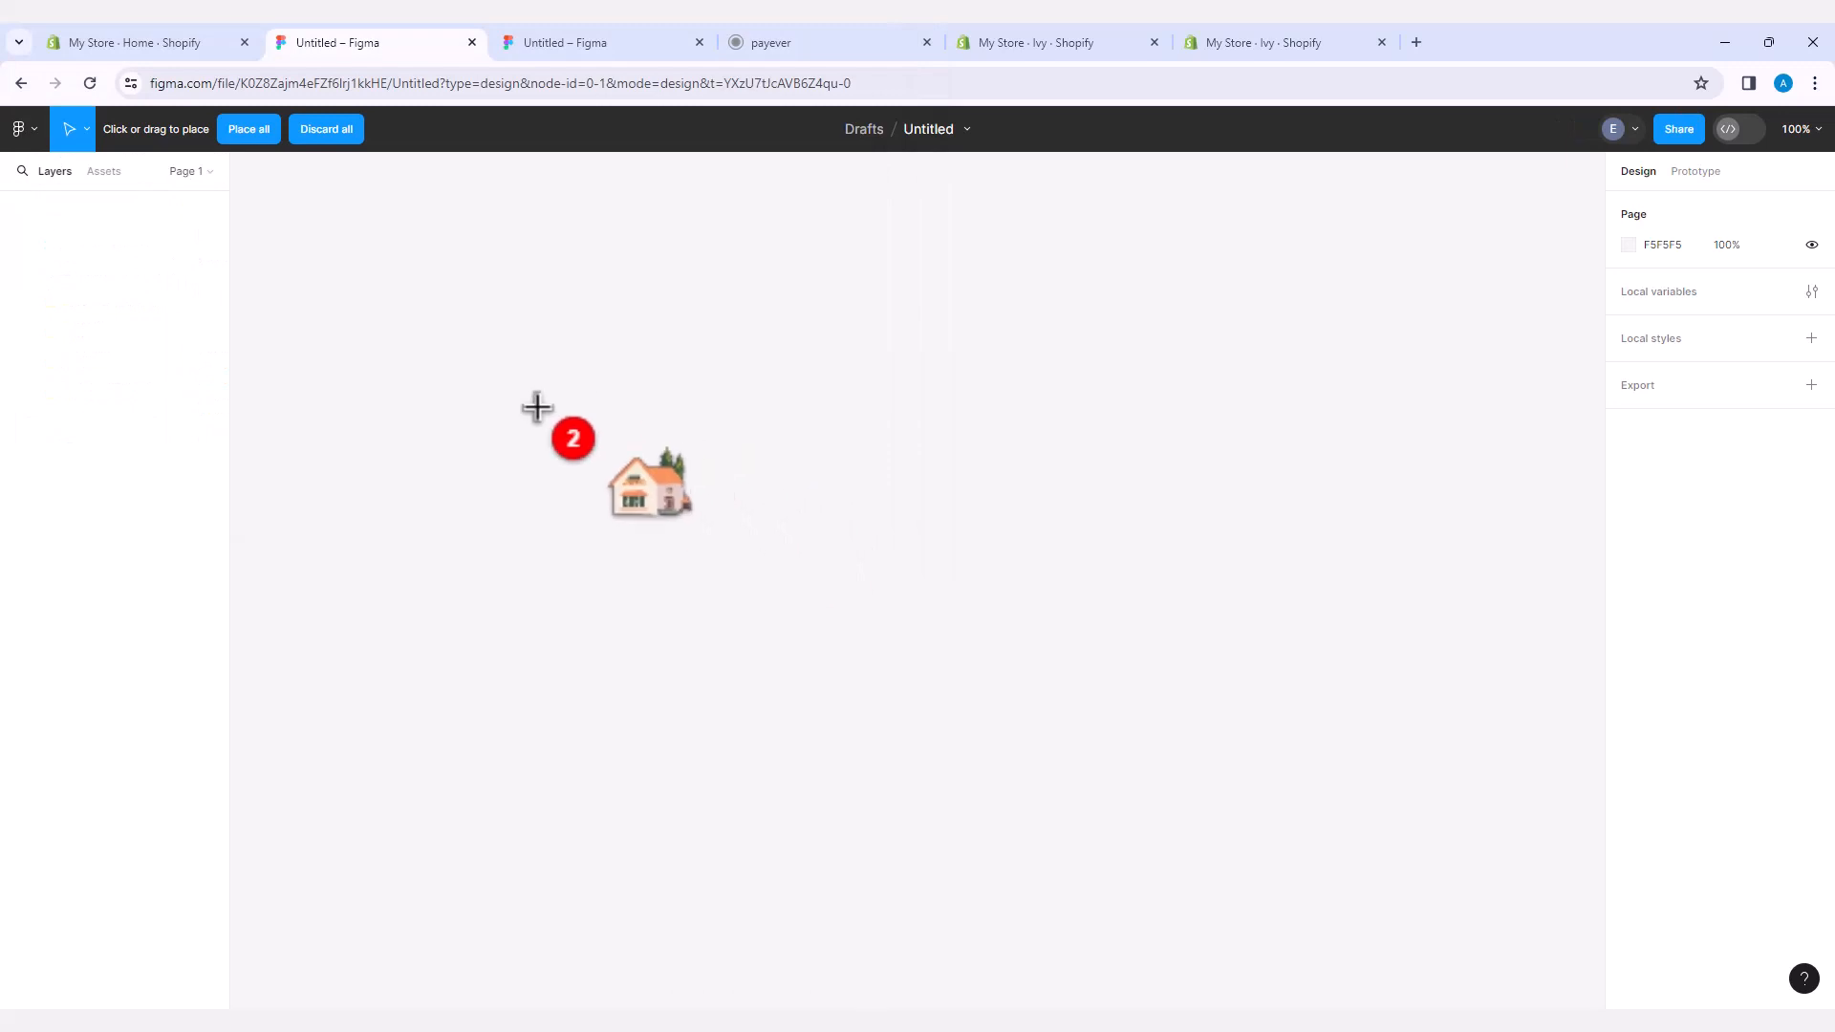
# Step: Place the house on the canvas and resize the car to about 286×277, moving it right
pyautogui.moveTo(542, 439); pyautogui.dragTo(882, 779)
pyautogui.moveTo(999, 479); pyautogui.dragTo(1357, 619)
pyautogui.scroll(2, 932, 693)
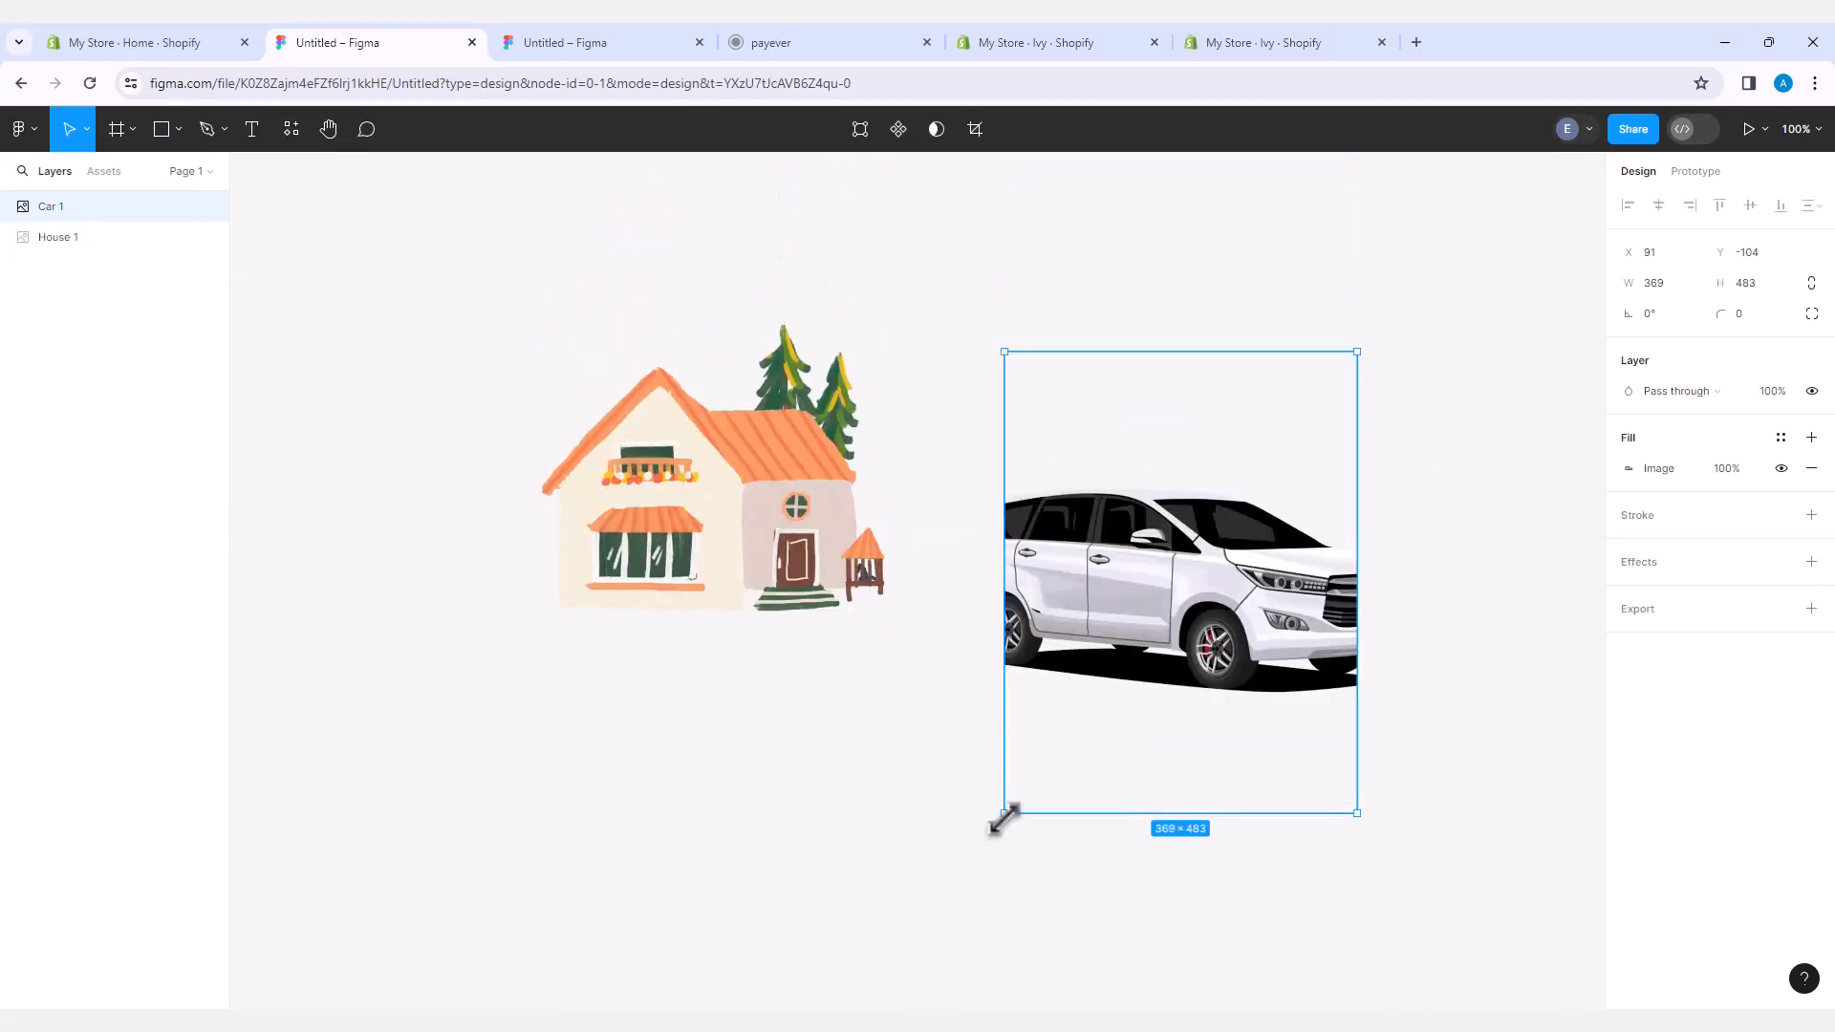
pyautogui.moveTo(1004, 811); pyautogui.dragTo(915, 834)
pyautogui.moveTo(1357, 833); pyautogui.dragTo(1499, 917)
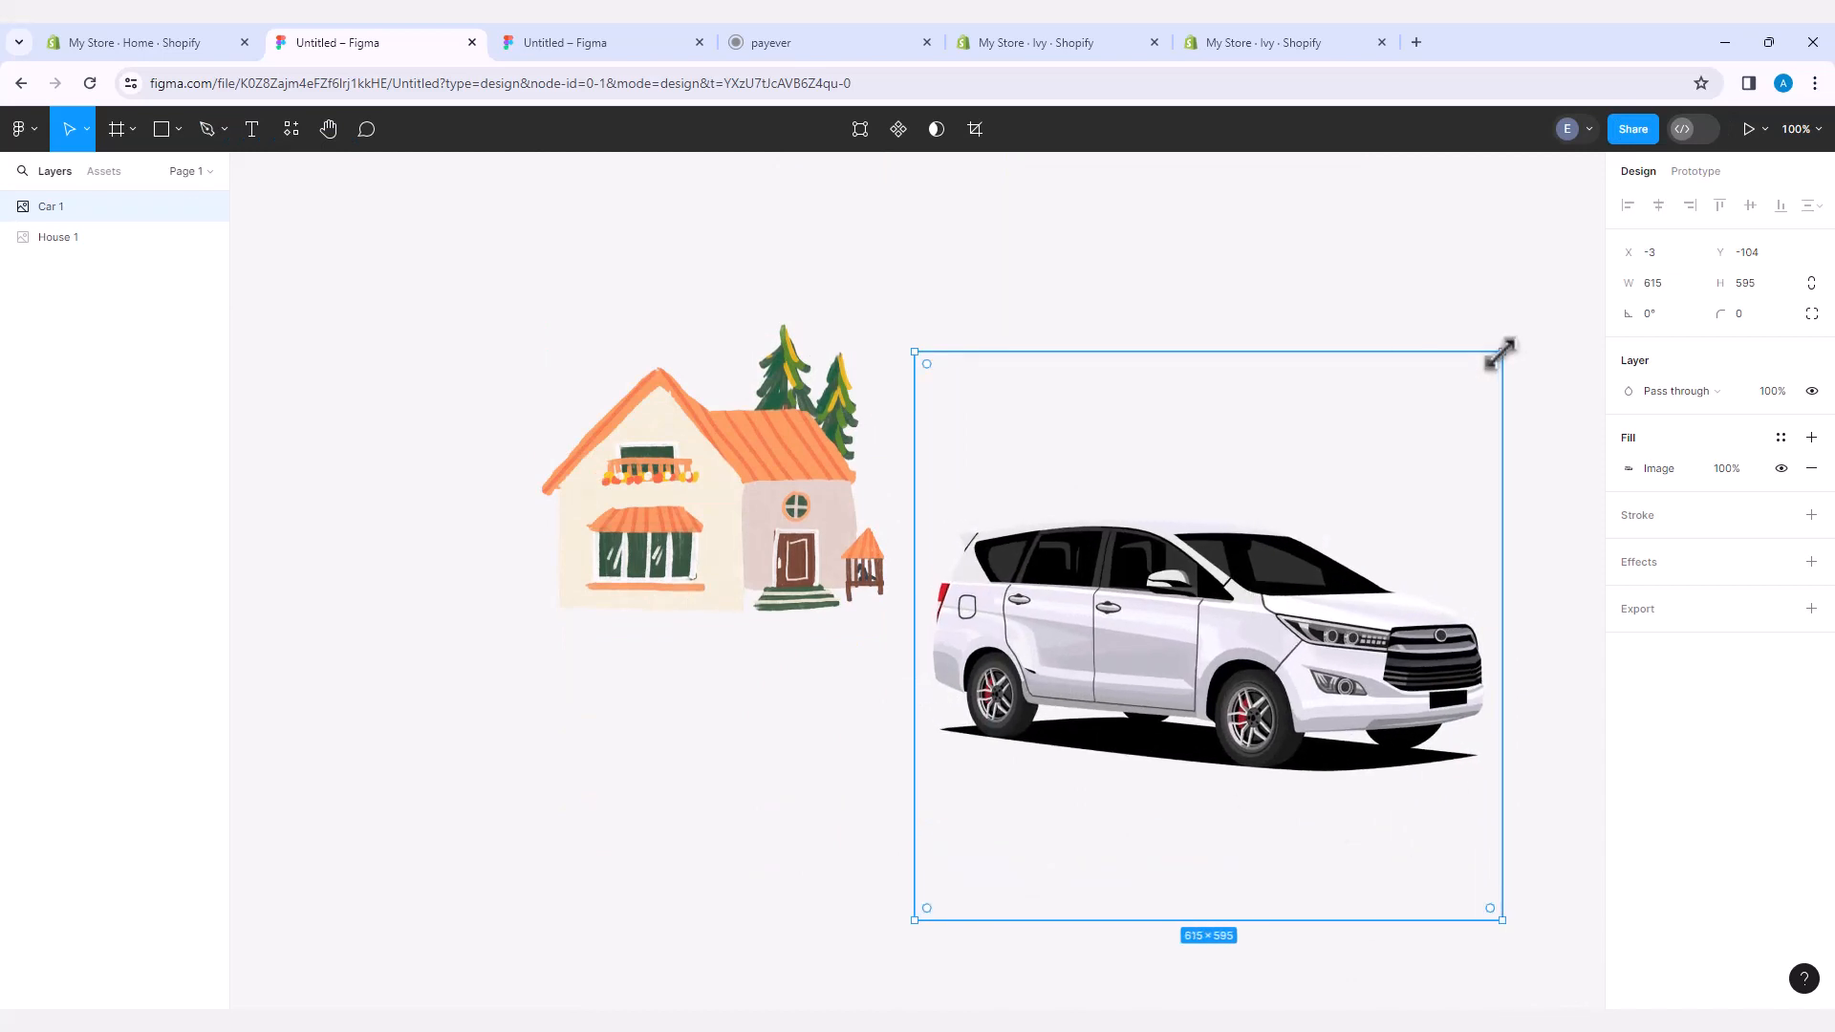
pyautogui.moveTo(1500, 352); pyautogui.dragTo(1190, 684)
pyautogui.moveTo(1099, 794); pyautogui.dragTo(1194, 438)
# Step: Shrink the house and align the house and car side by side
pyautogui.click(885, 287)
pyautogui.moveTo(885, 287); pyautogui.dragTo(783, 393)
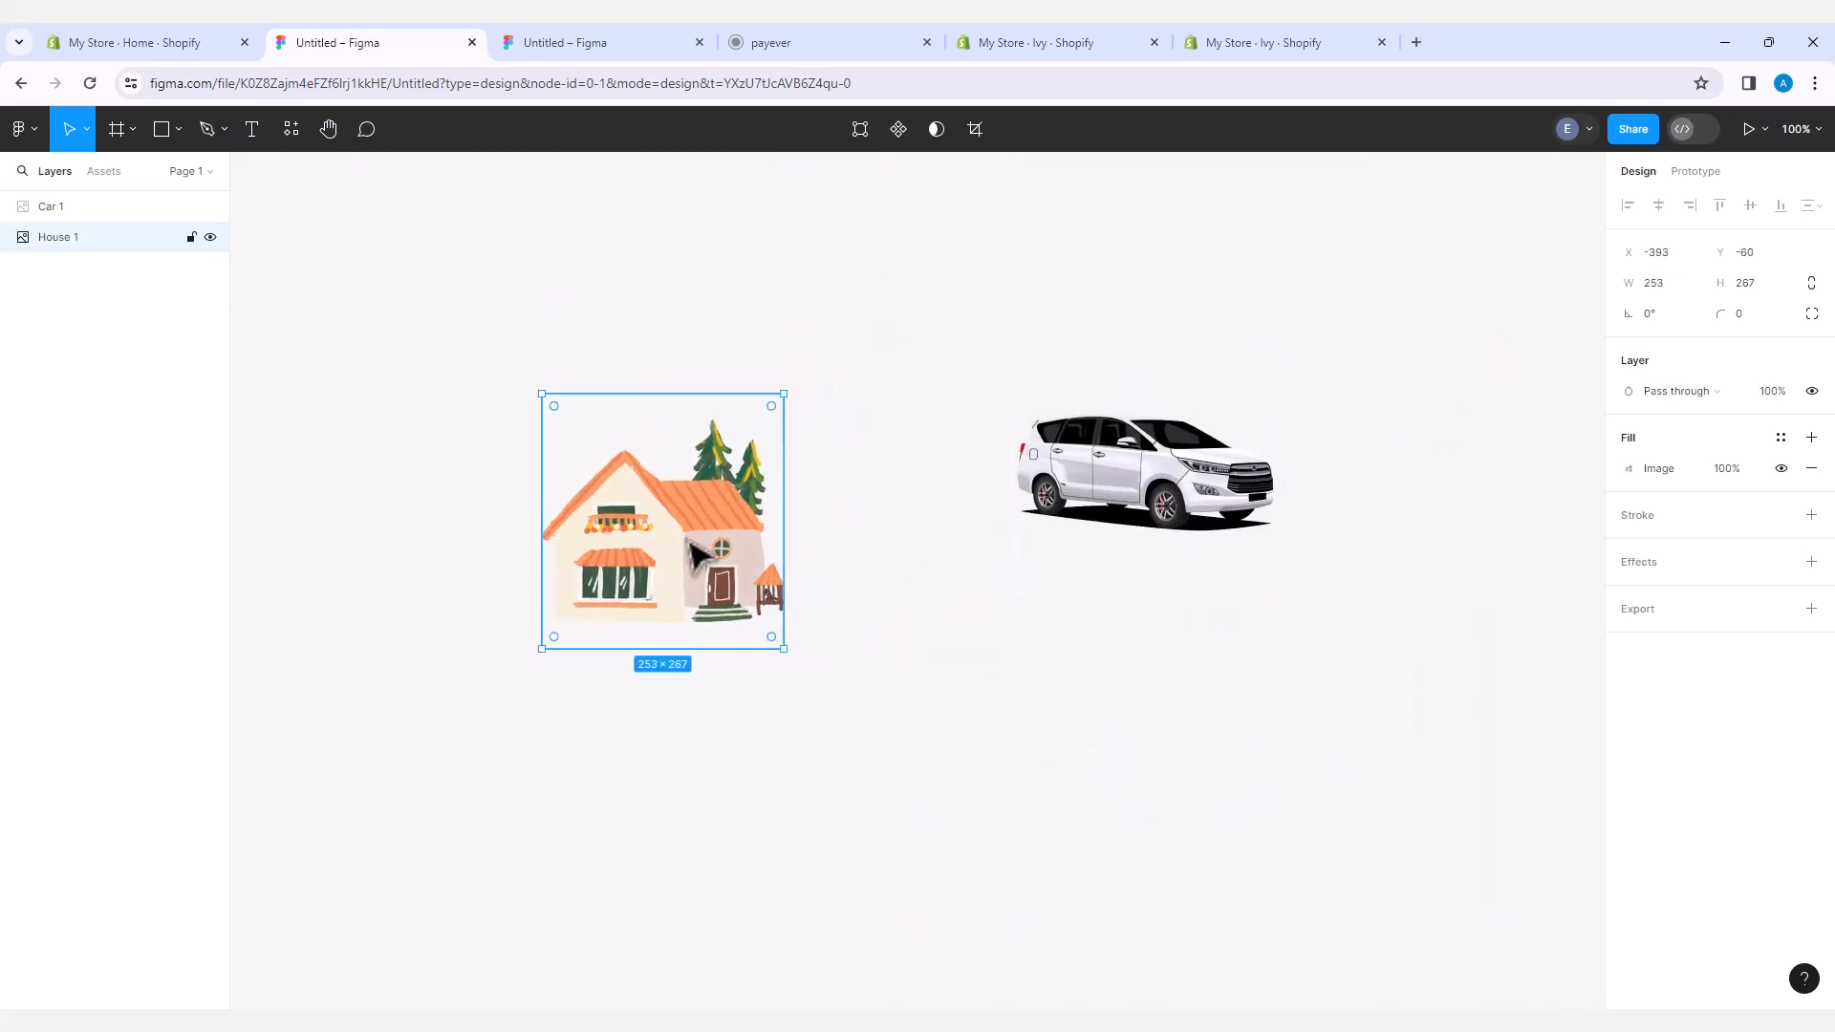
pyautogui.moveTo(750, 574); pyautogui.dragTo(894, 517)
pyautogui.click(1147, 473)
pyautogui.click(803, 459)
pyautogui.moveTo(803, 459); pyautogui.dragTo(760, 459)
pyautogui.moveTo(1175, 512); pyautogui.dragTo(1168, 513)
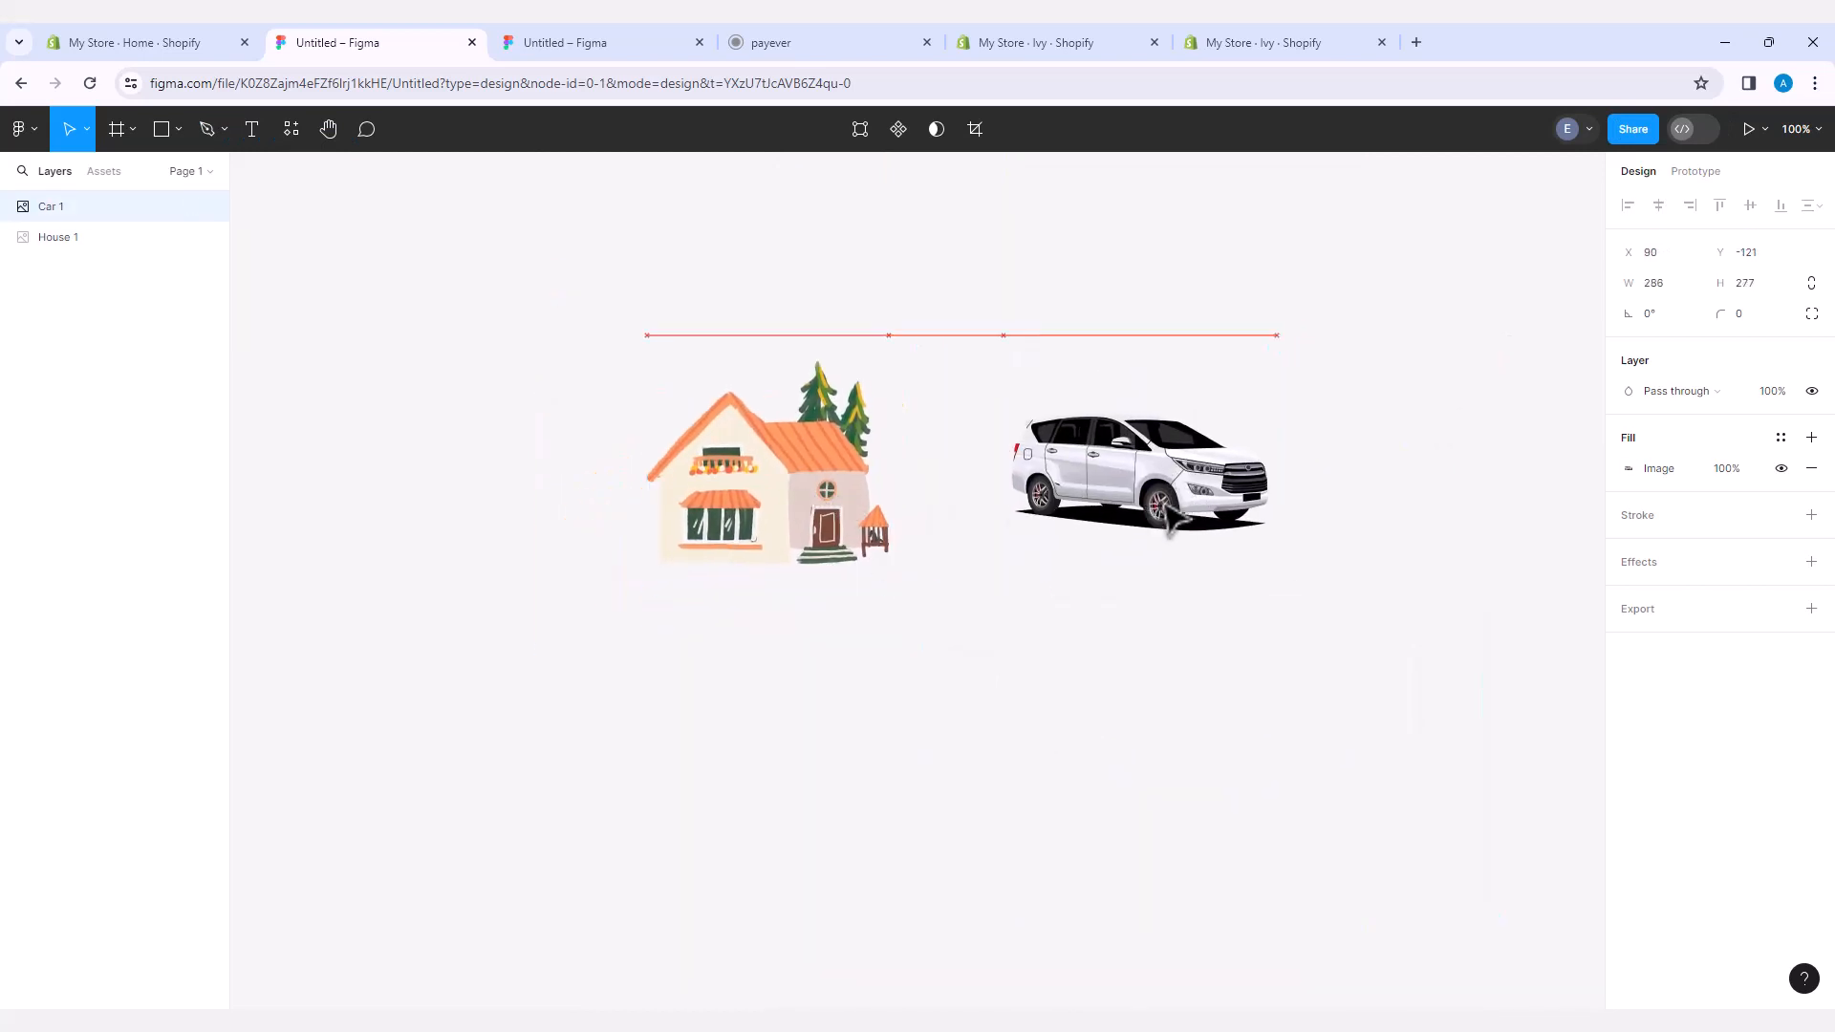
pyautogui.click(1112, 729)
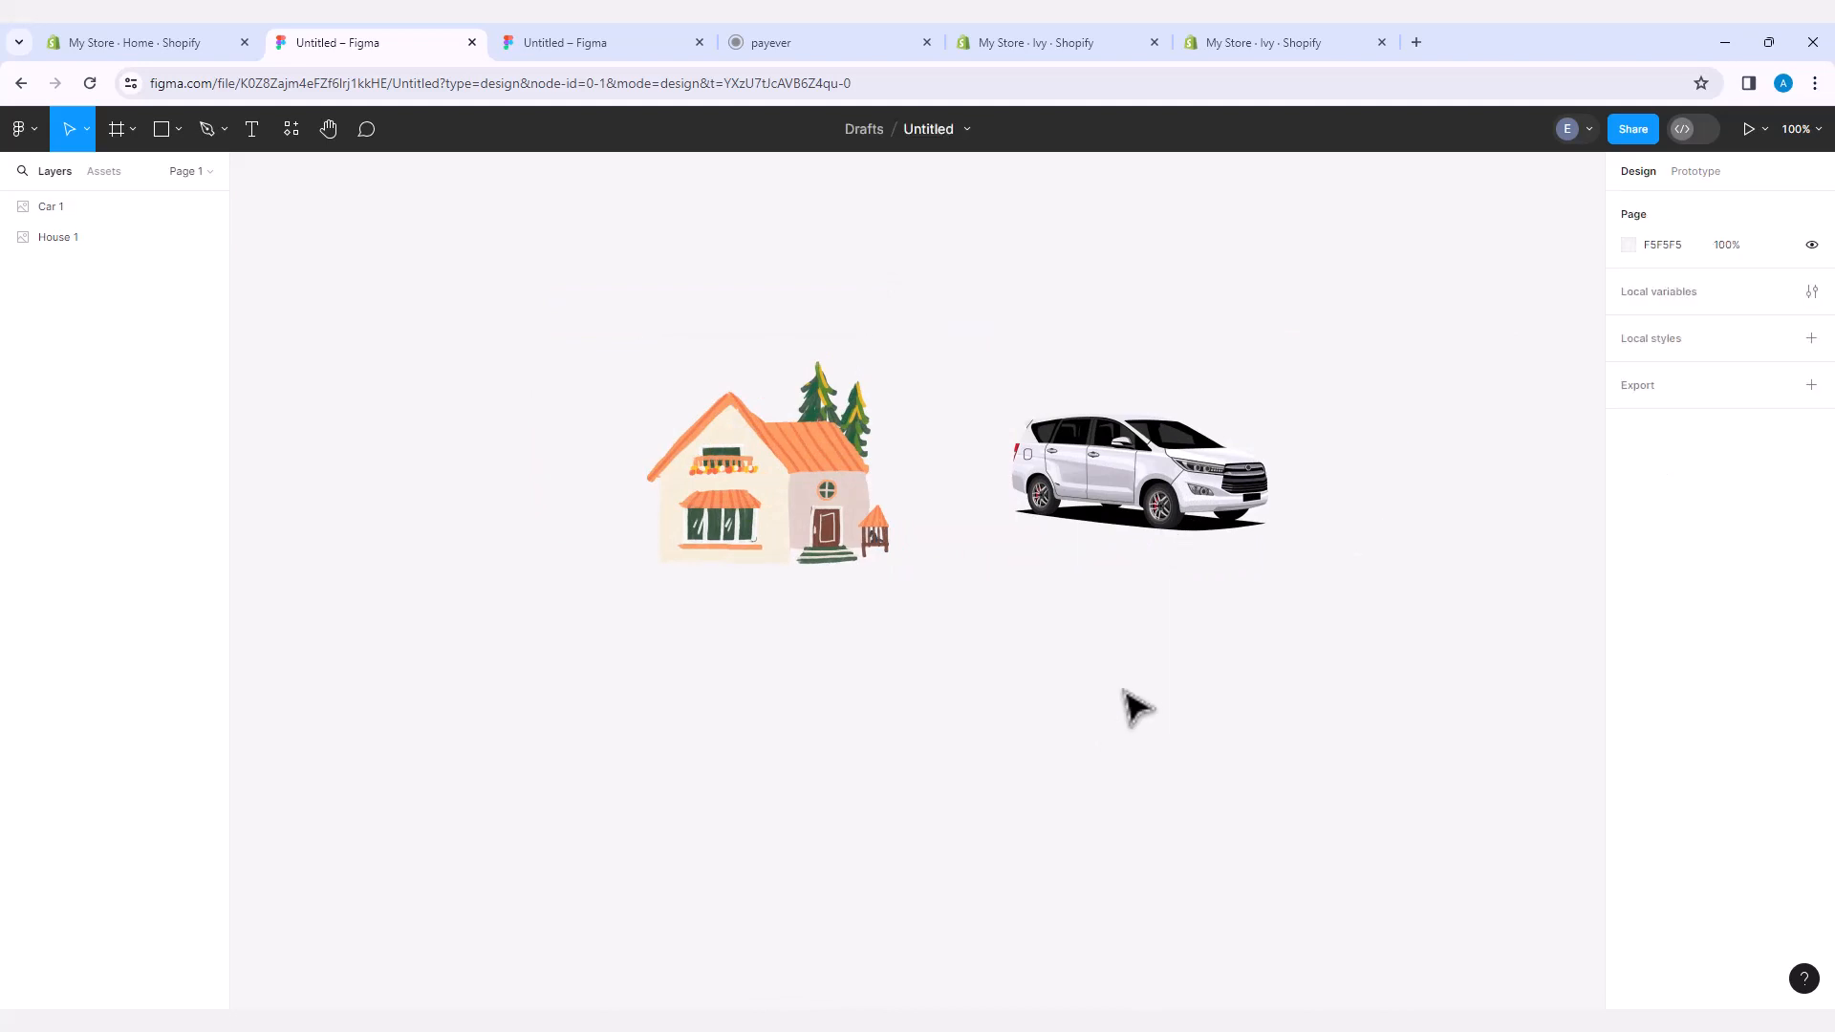
# Step: Group the house and car images into Group 1 and reposition it
pyautogui.click(879, 525)
pyautogui.keyDown('shift'); pyautogui.click(1156, 520); pyautogui.keyUp('shift')
pyautogui.rightClick(1110, 483)
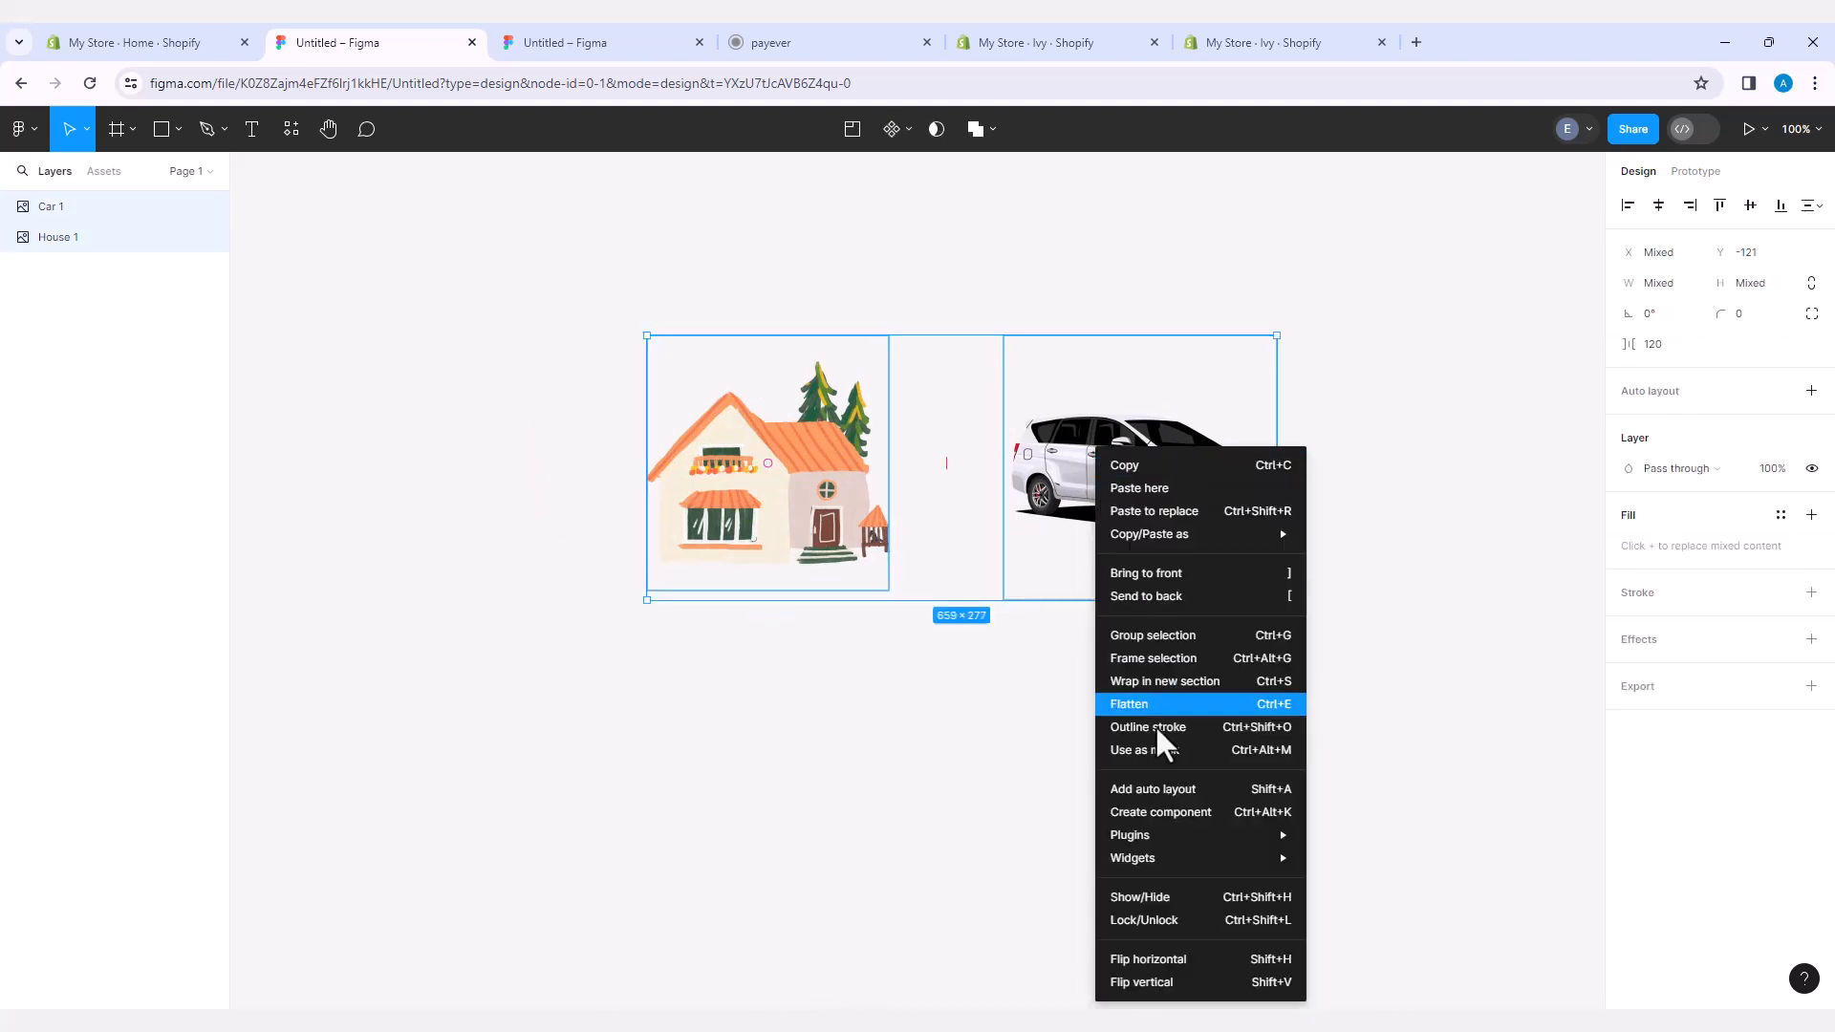
pyautogui.click(1152, 635)
pyautogui.moveTo(1100, 560); pyautogui.dragTo(1024, 581)
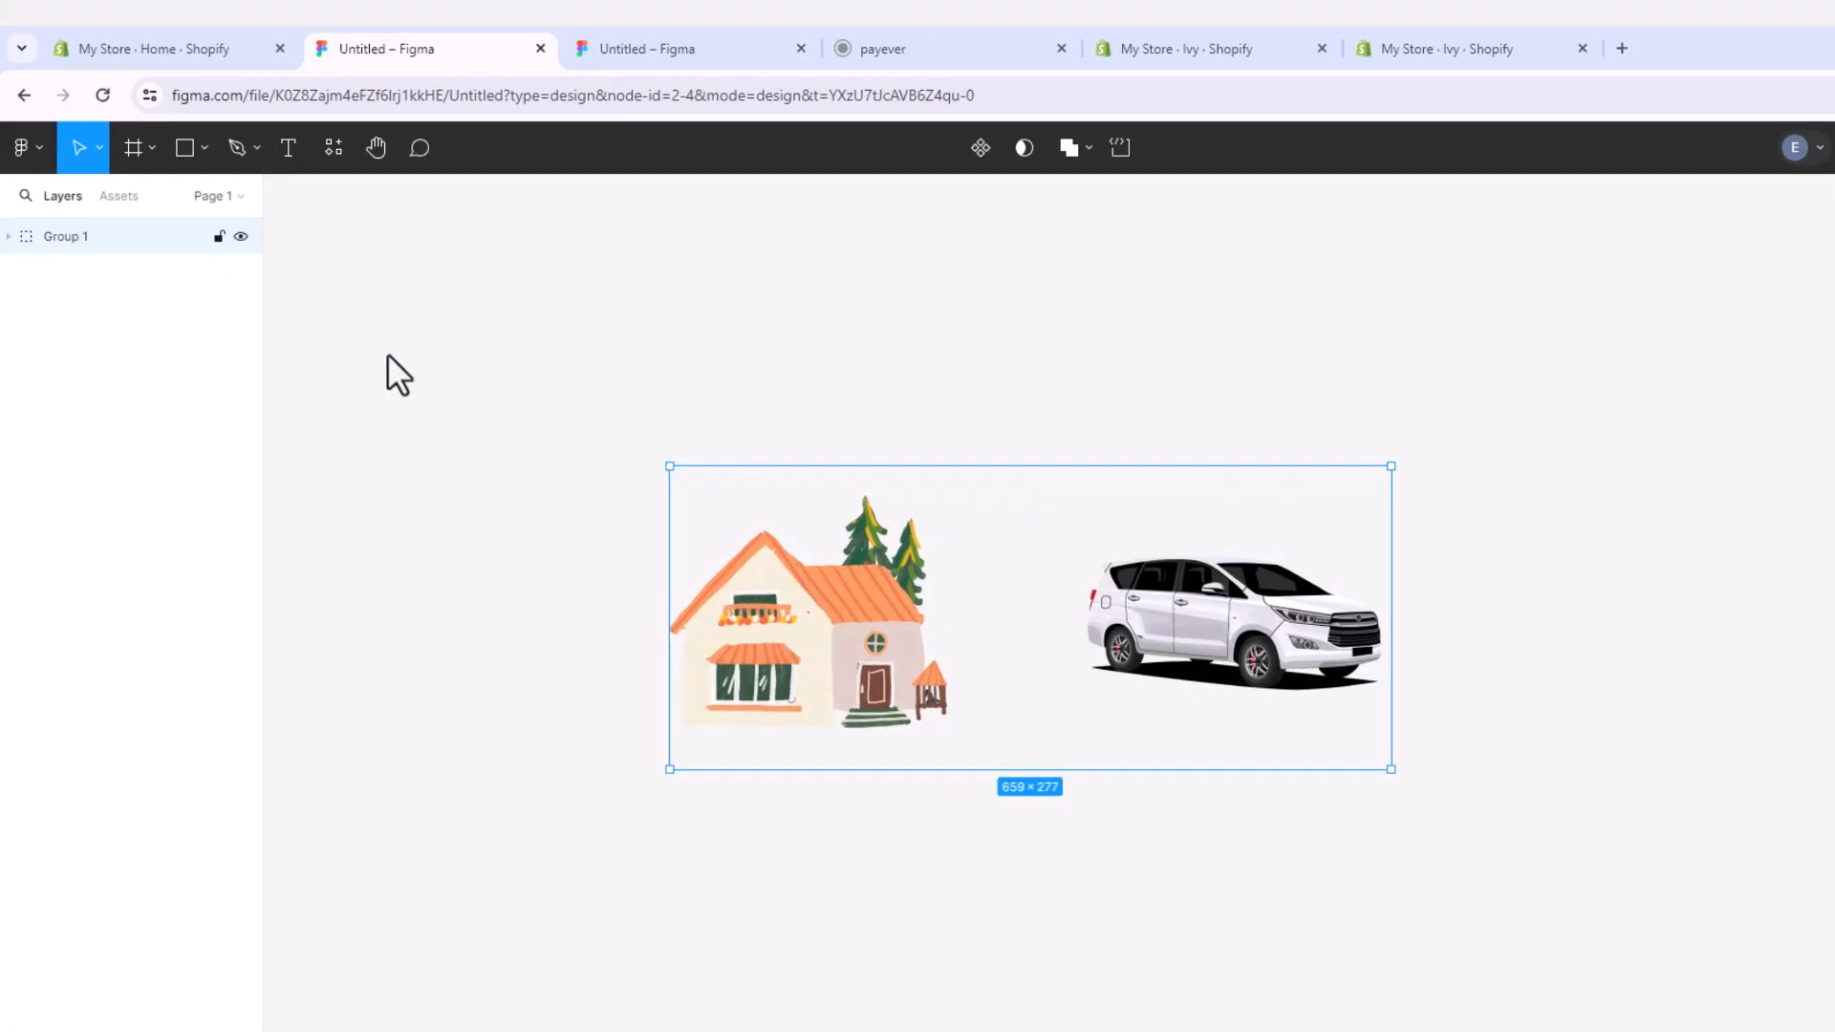
# Step: Run the 'payever - Figma to Shopify' plugin on Group 1 and copy it to the clipboard
pyautogui.rightClick(840, 462)
pyautogui.moveTo(908, 956)
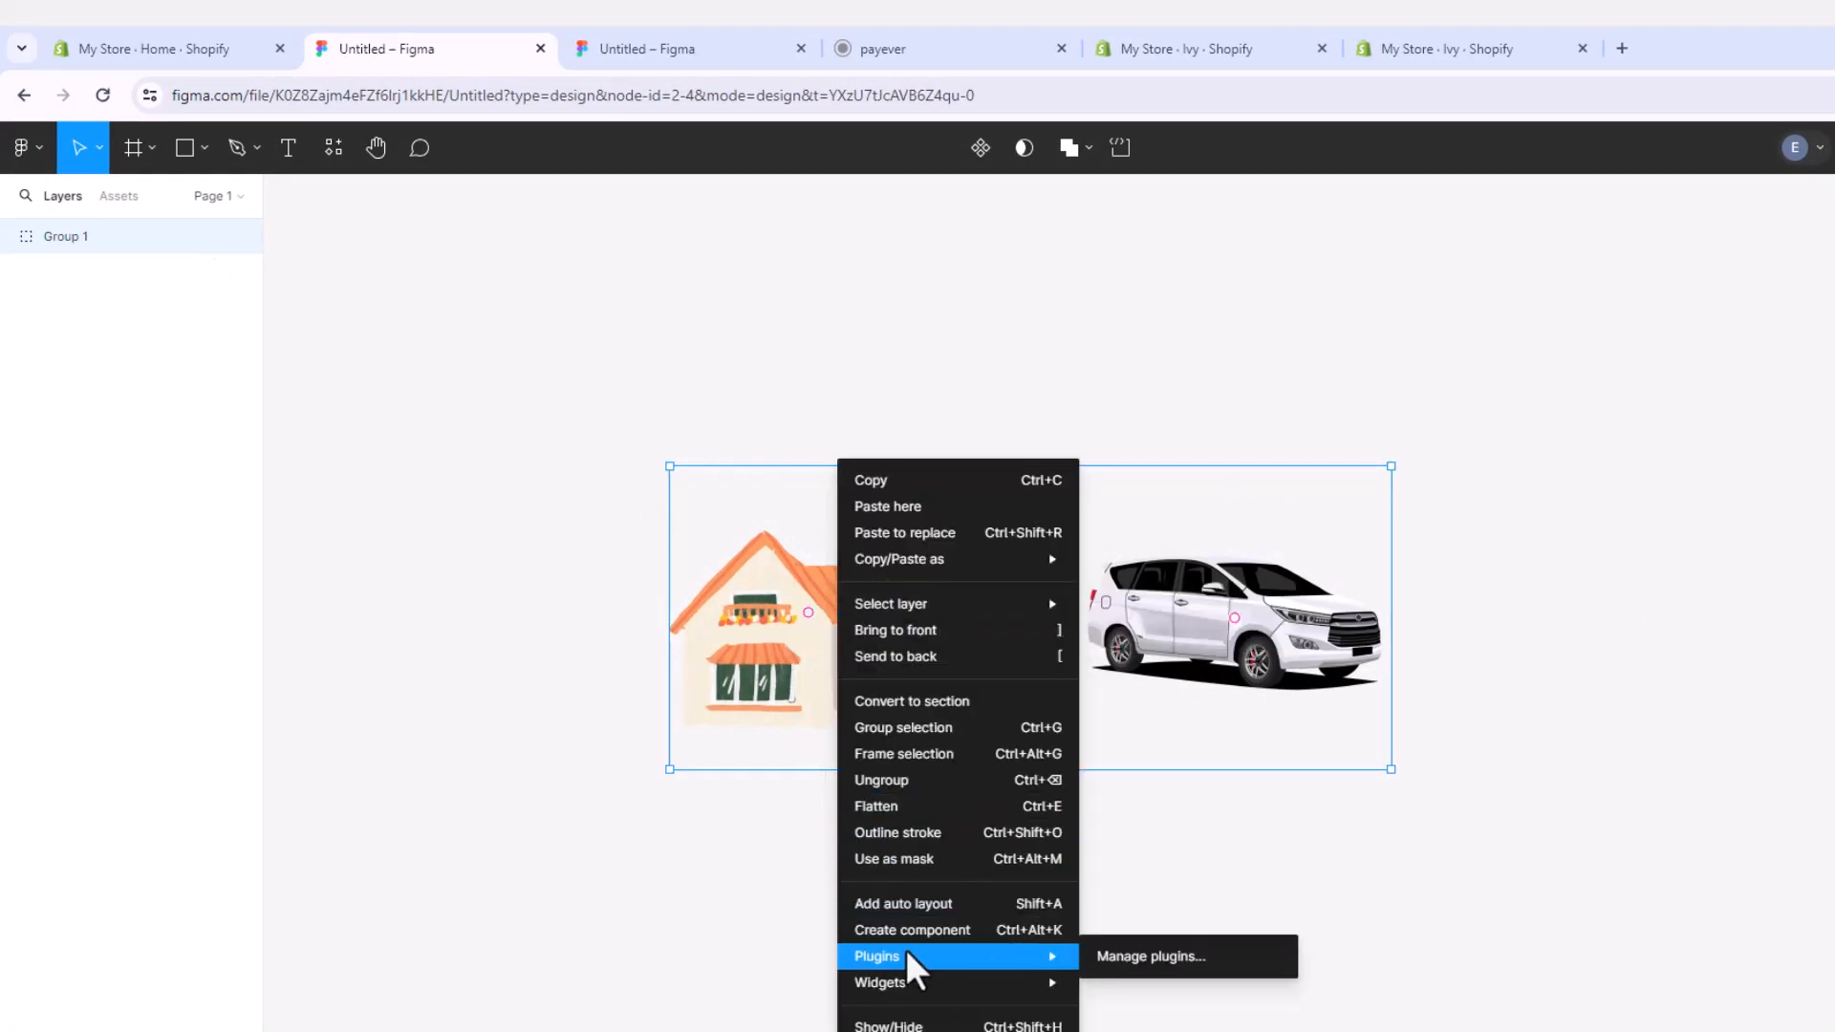
pyautogui.click(1150, 955)
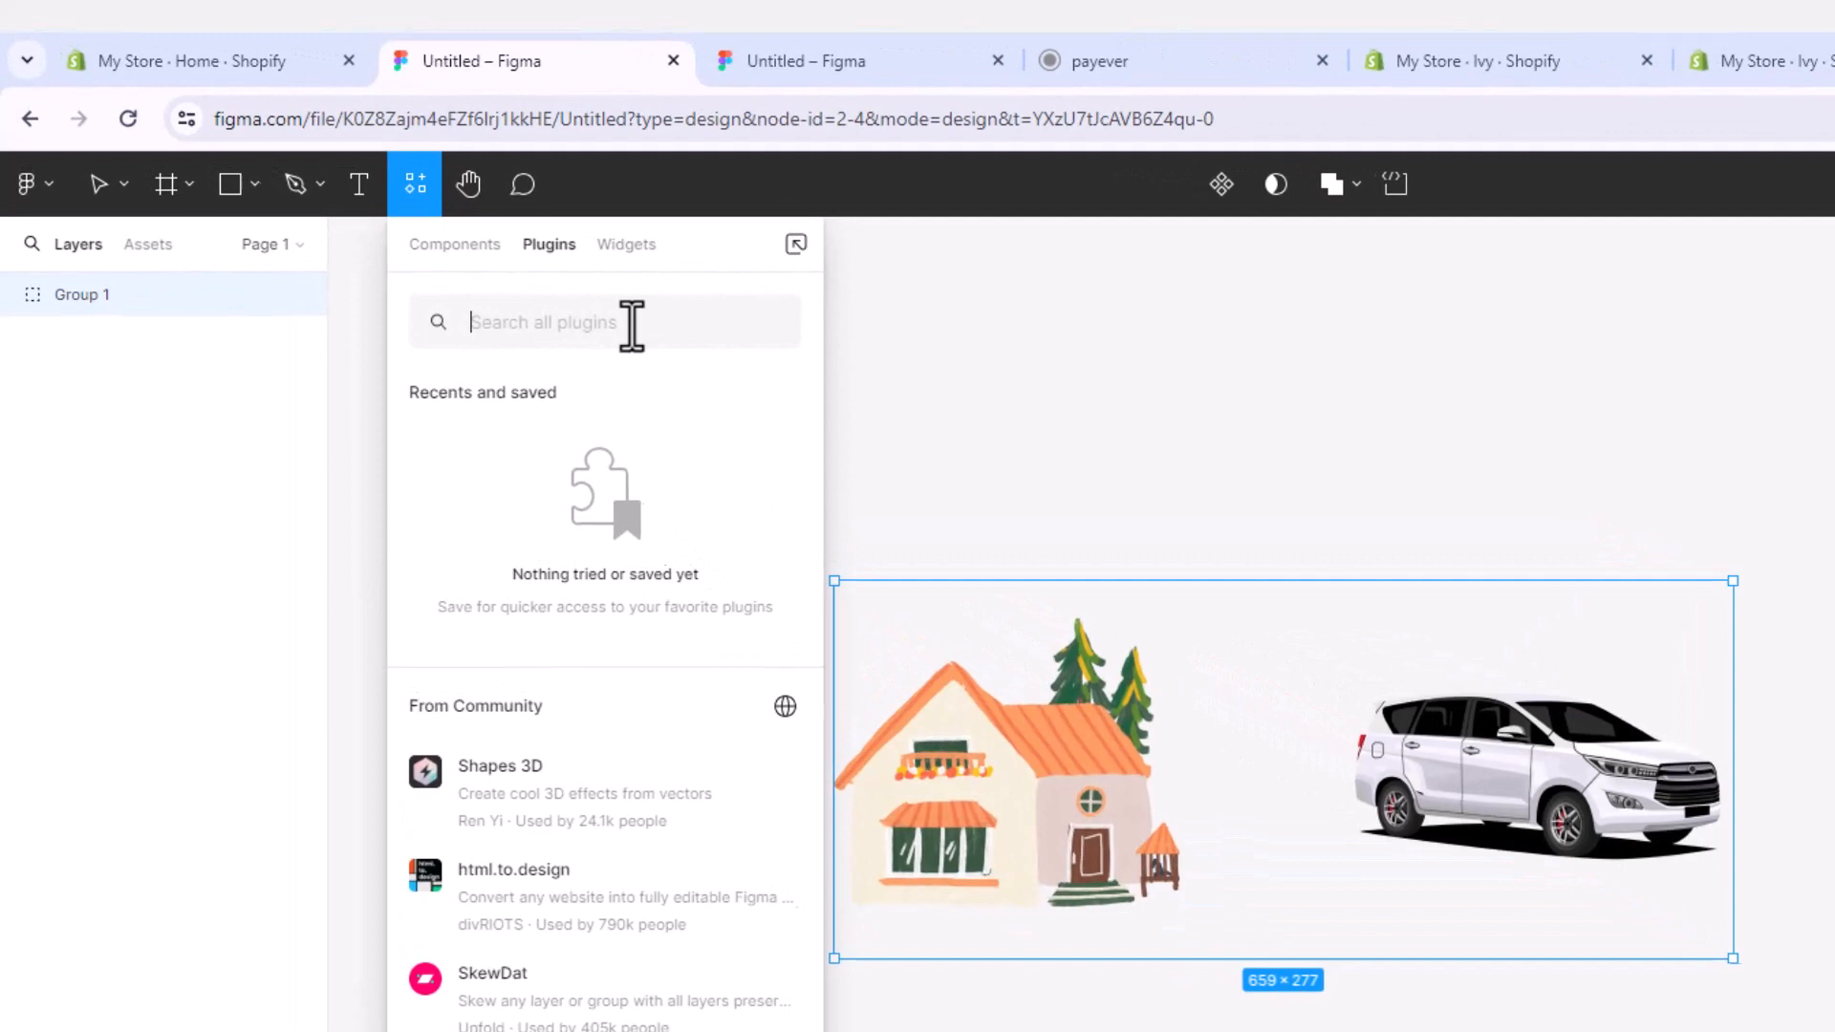
pyautogui.write('payever')
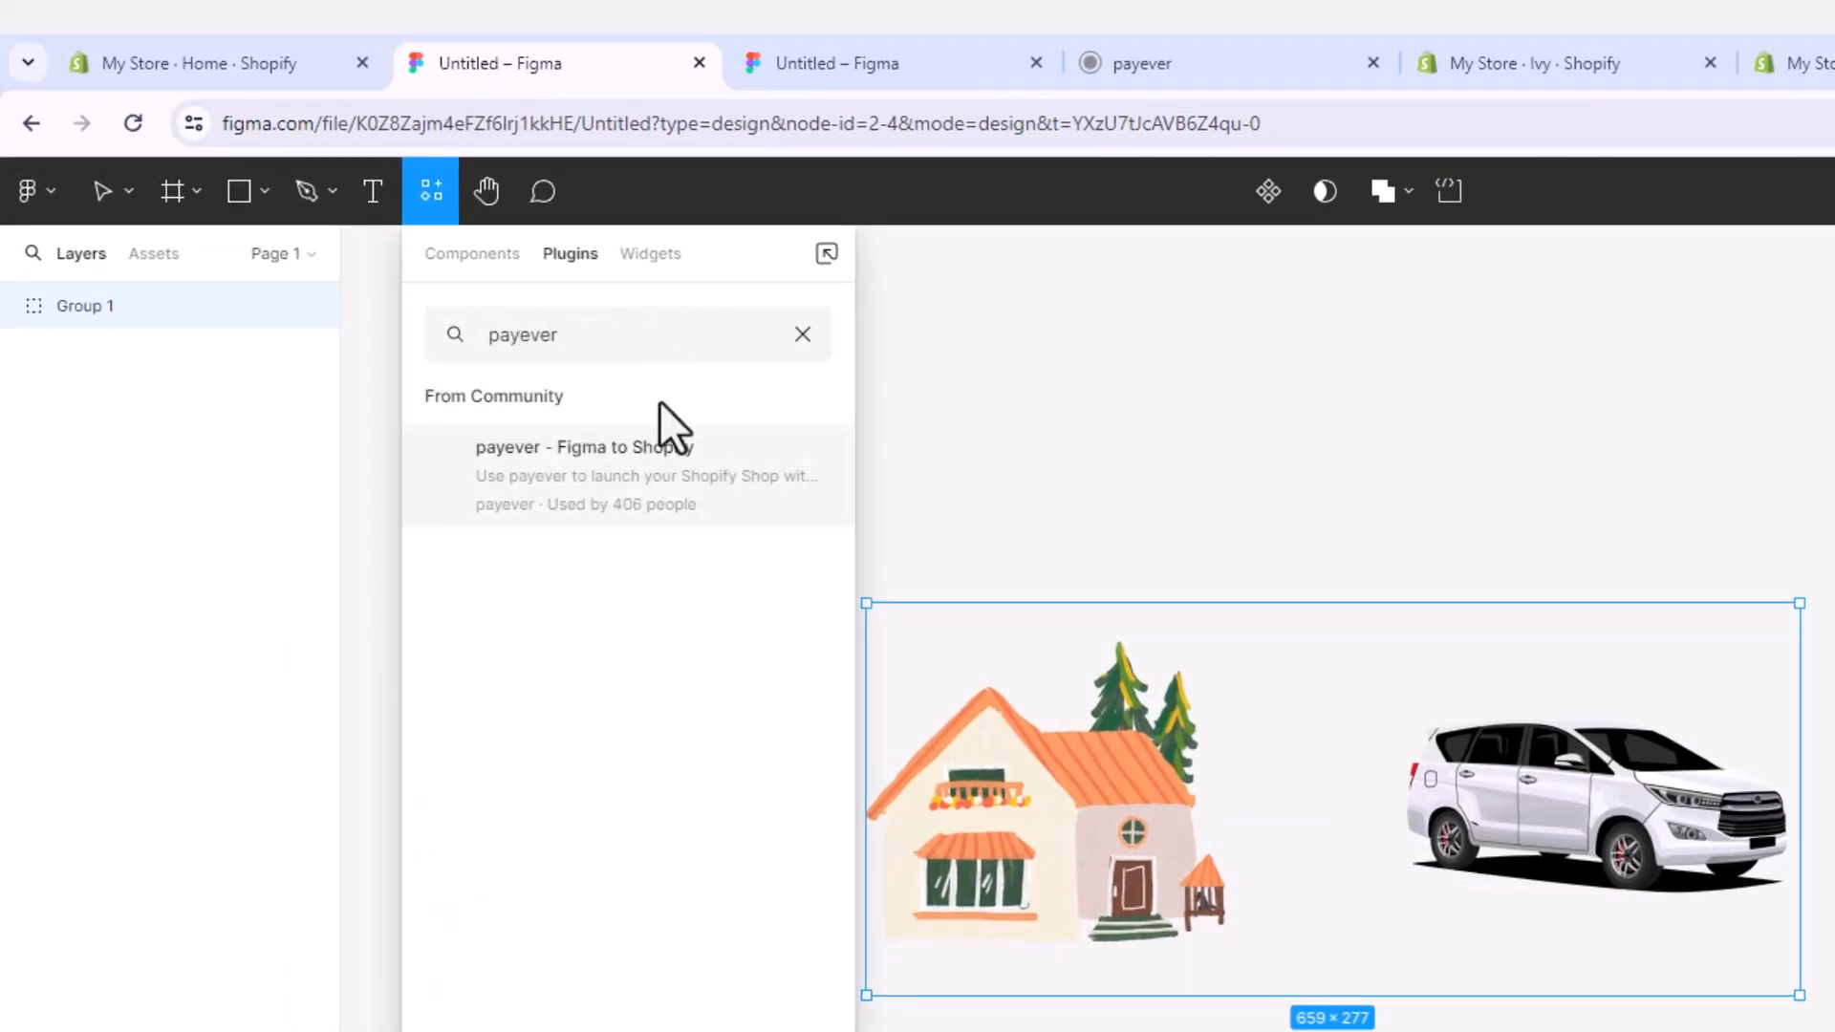
pyautogui.moveTo(664, 457)
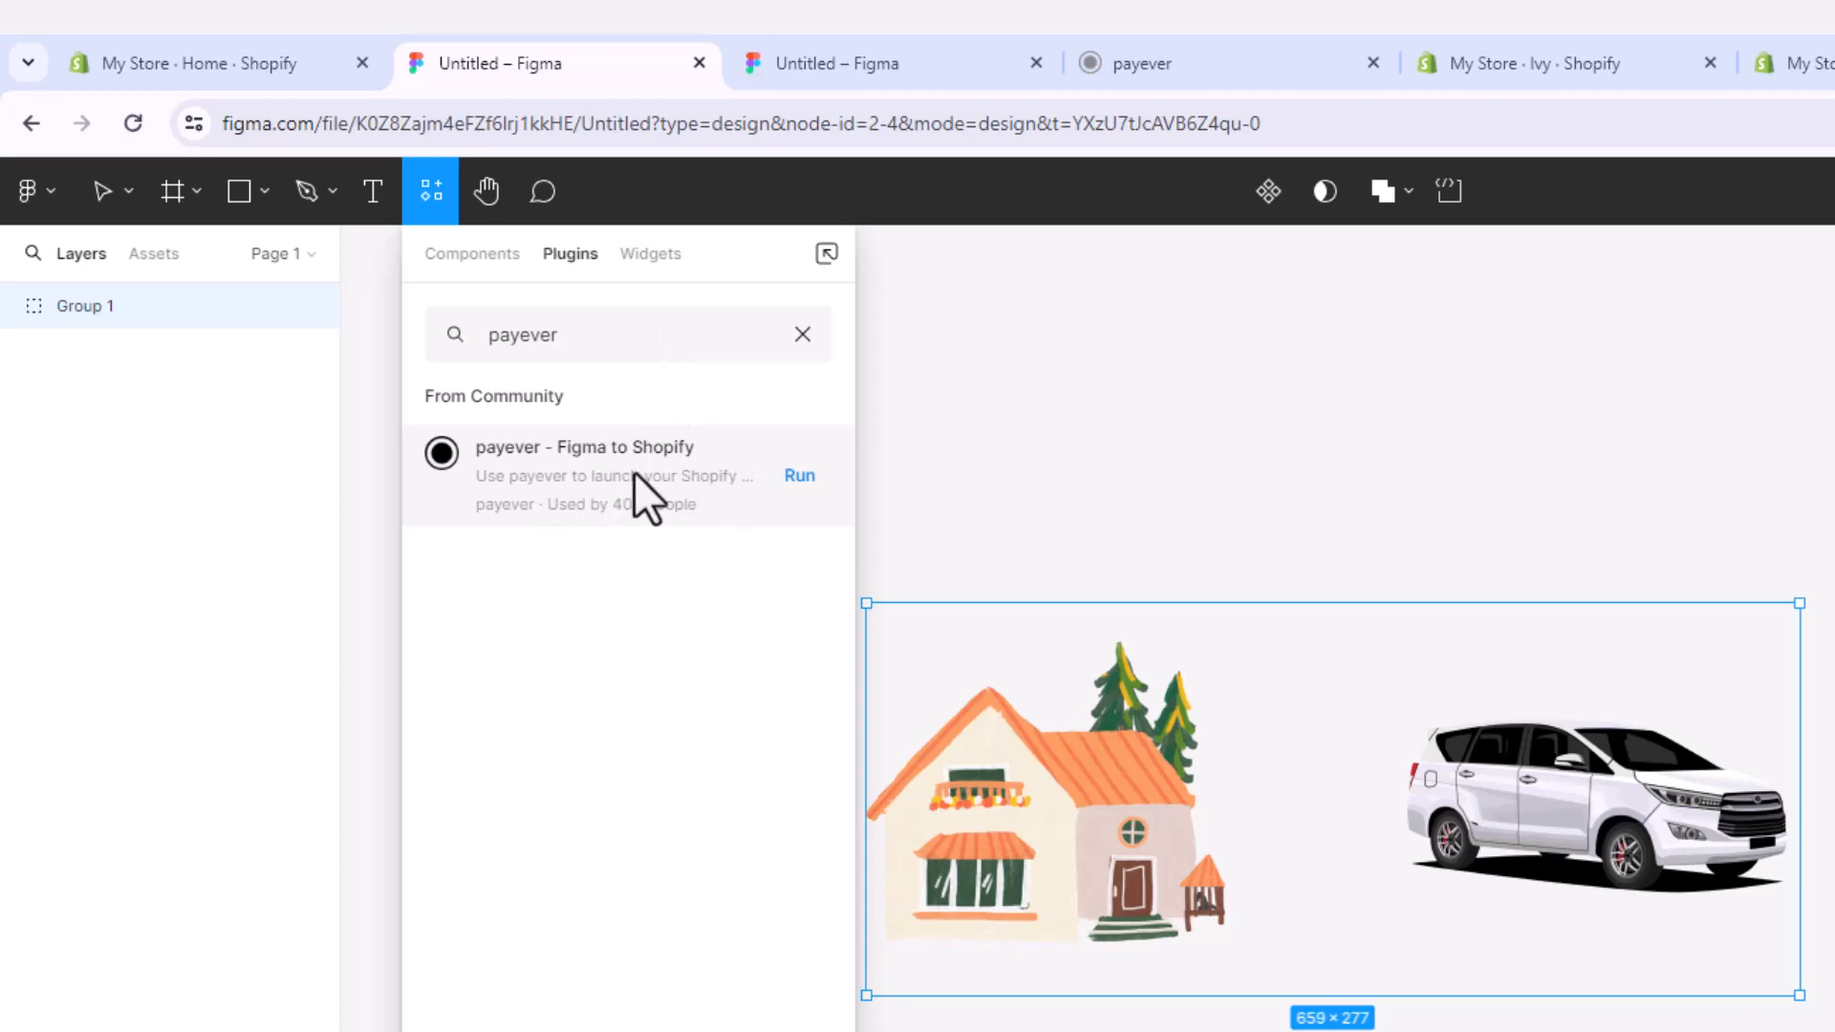
pyautogui.click(799, 476)
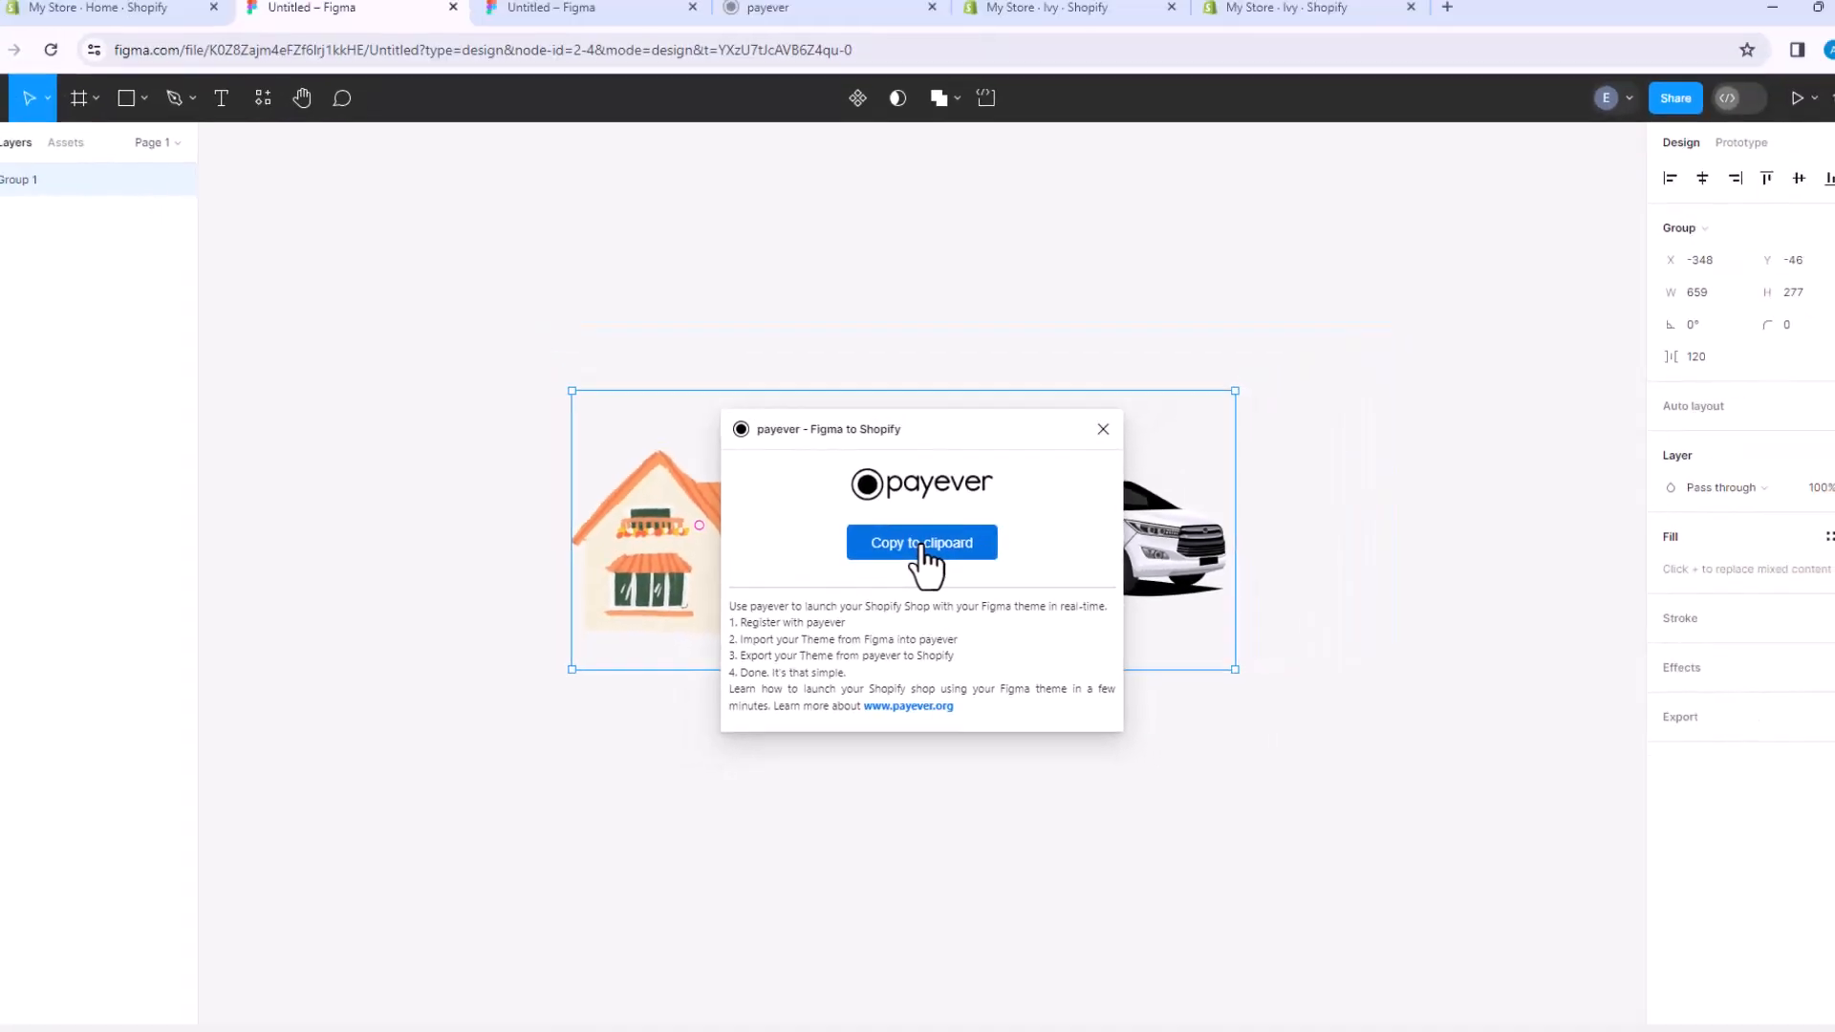
pyautogui.click(920, 547)
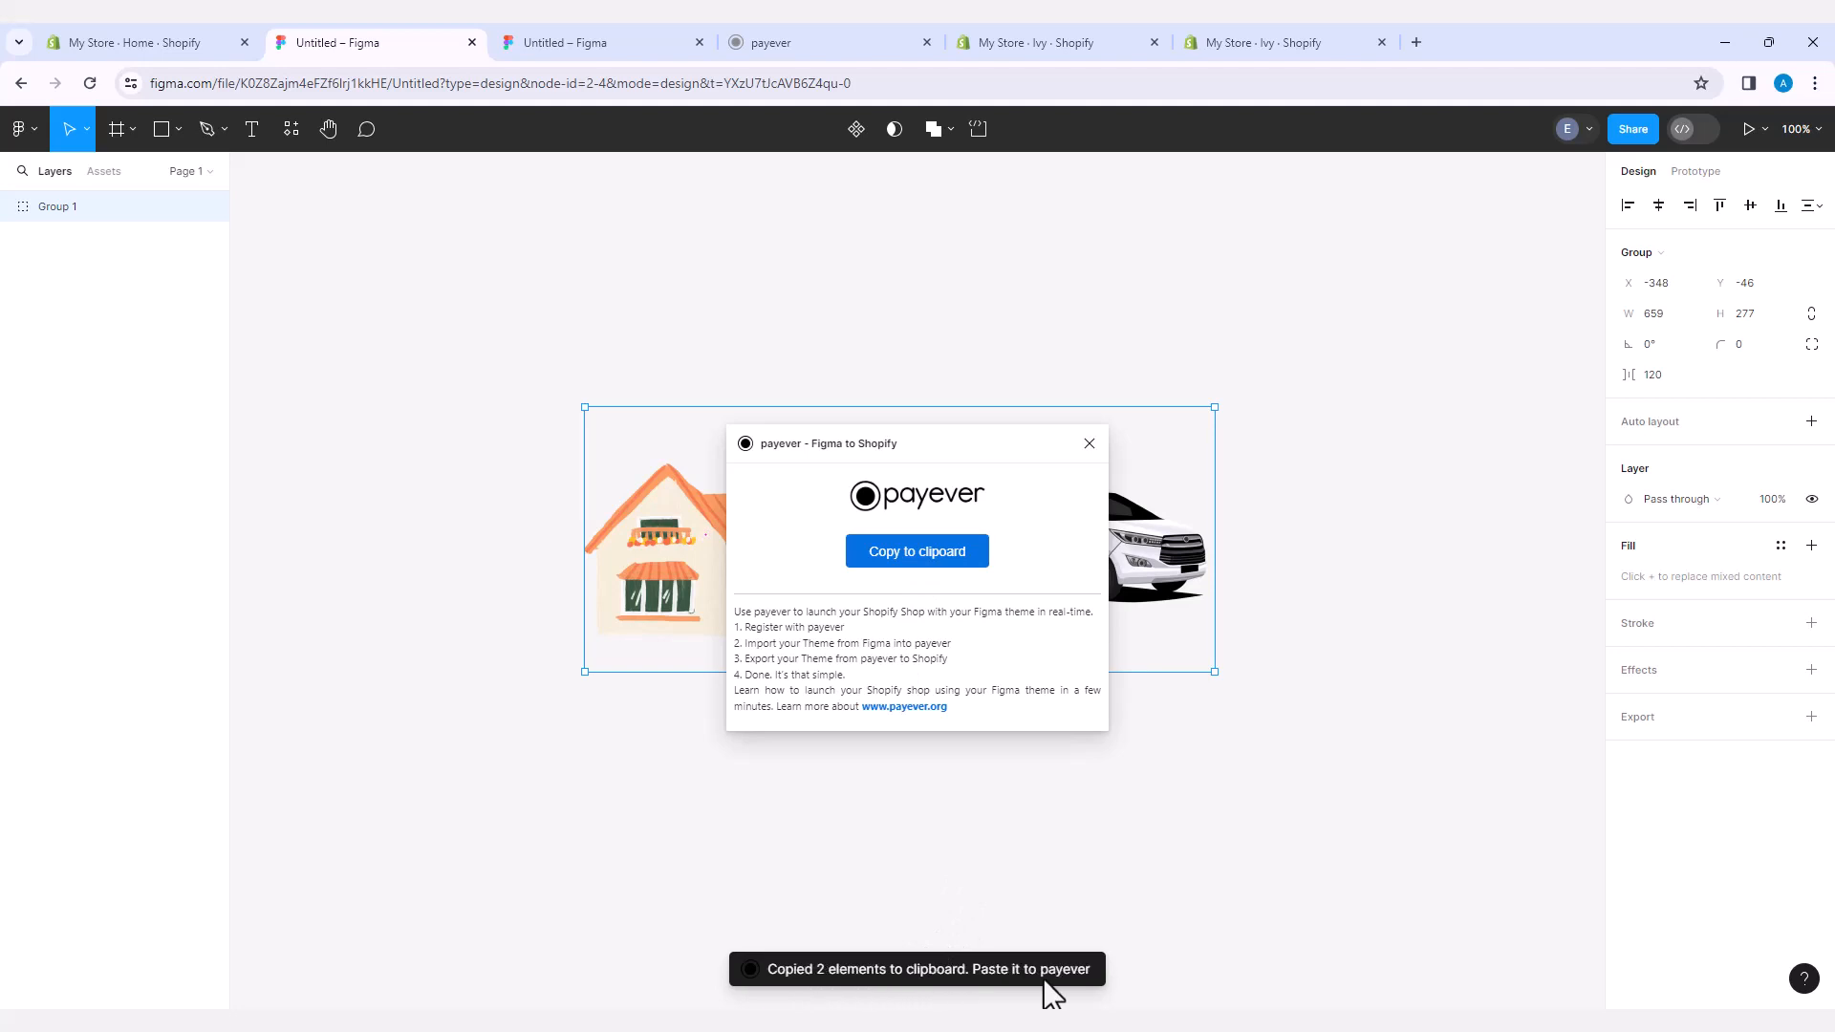
# Step: In the payever Shop editor, review and accept the breakpoint customization settings
pyautogui.click(865, 60)
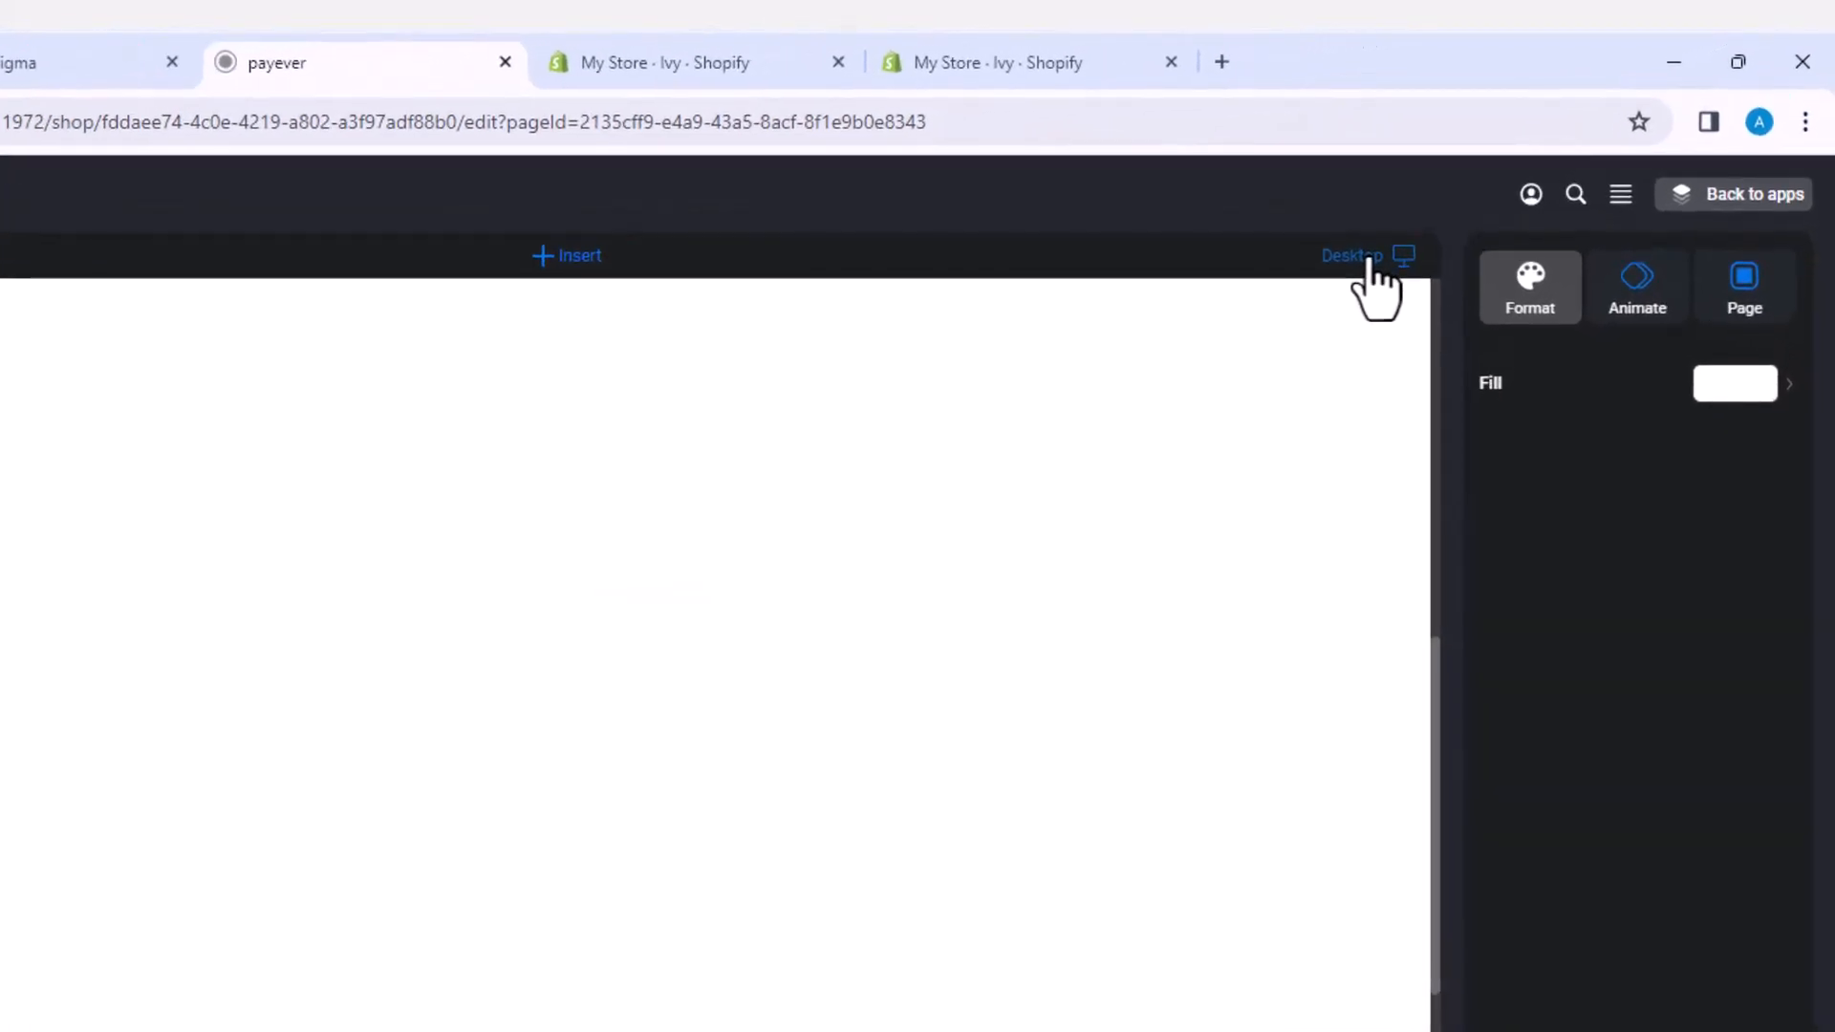
pyautogui.click(1370, 260)
pyautogui.click(1413, 564)
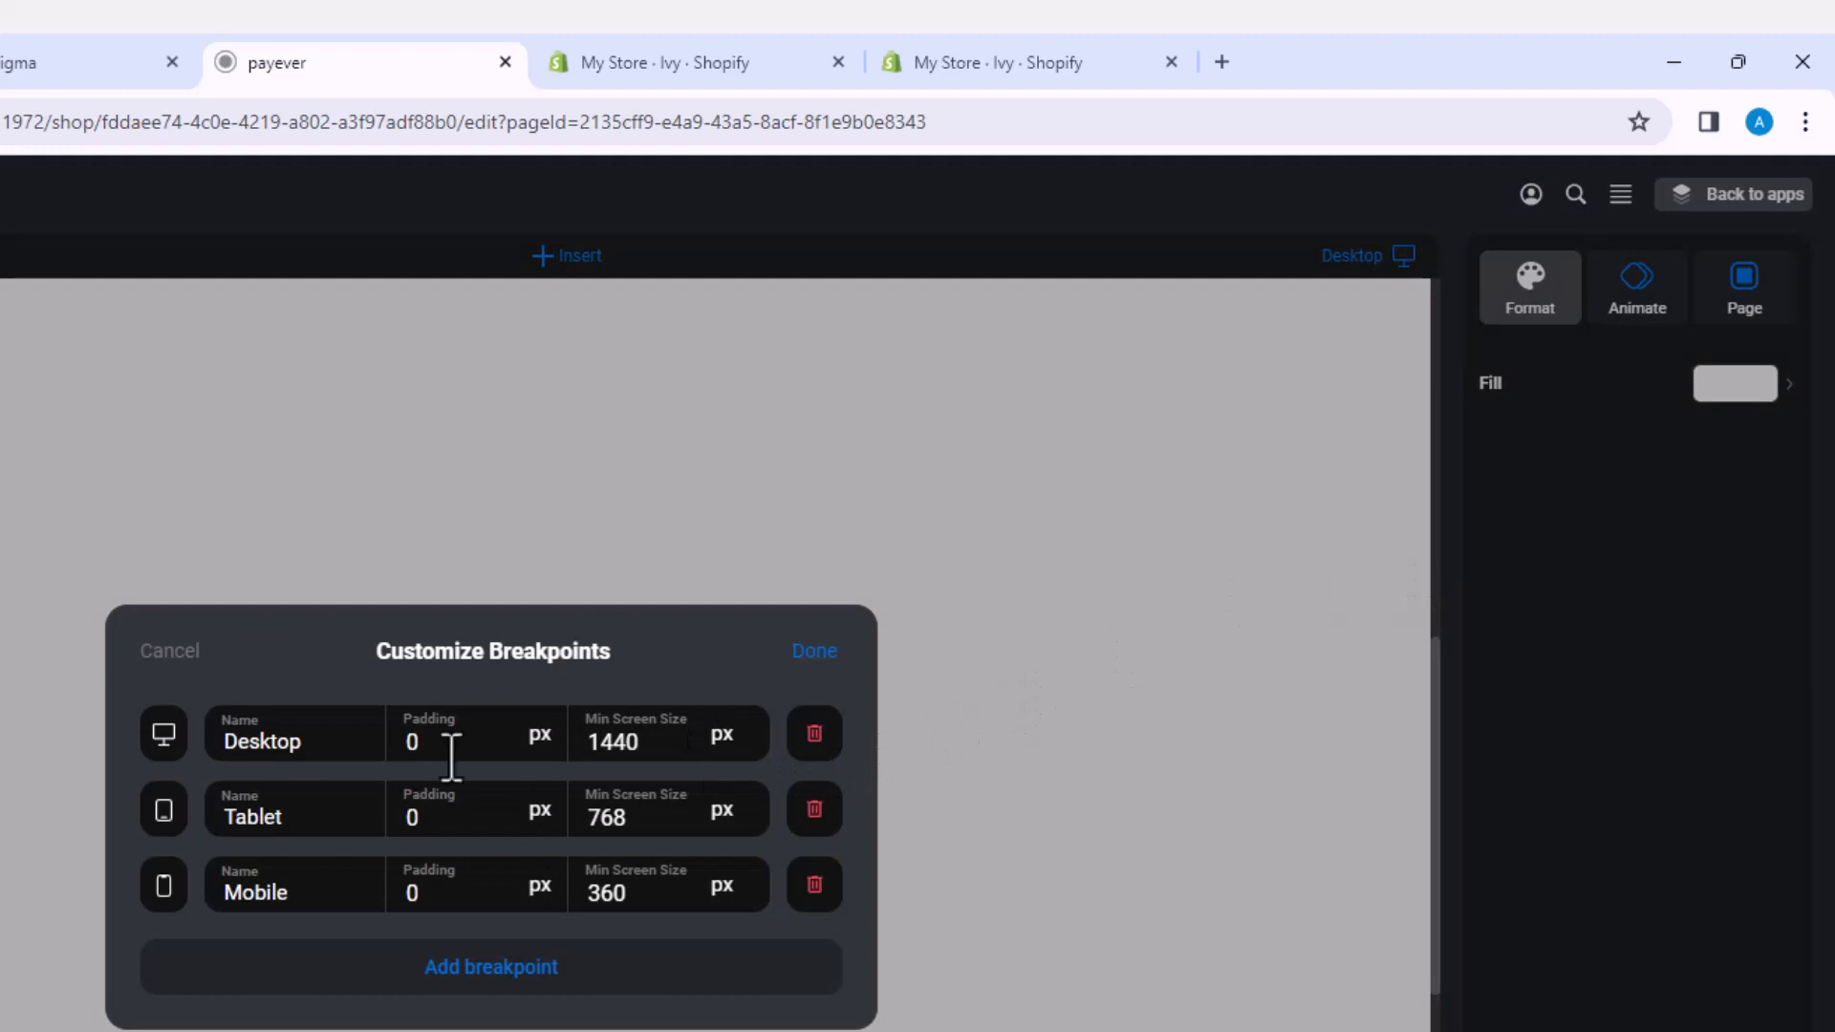
pyautogui.click(812, 652)
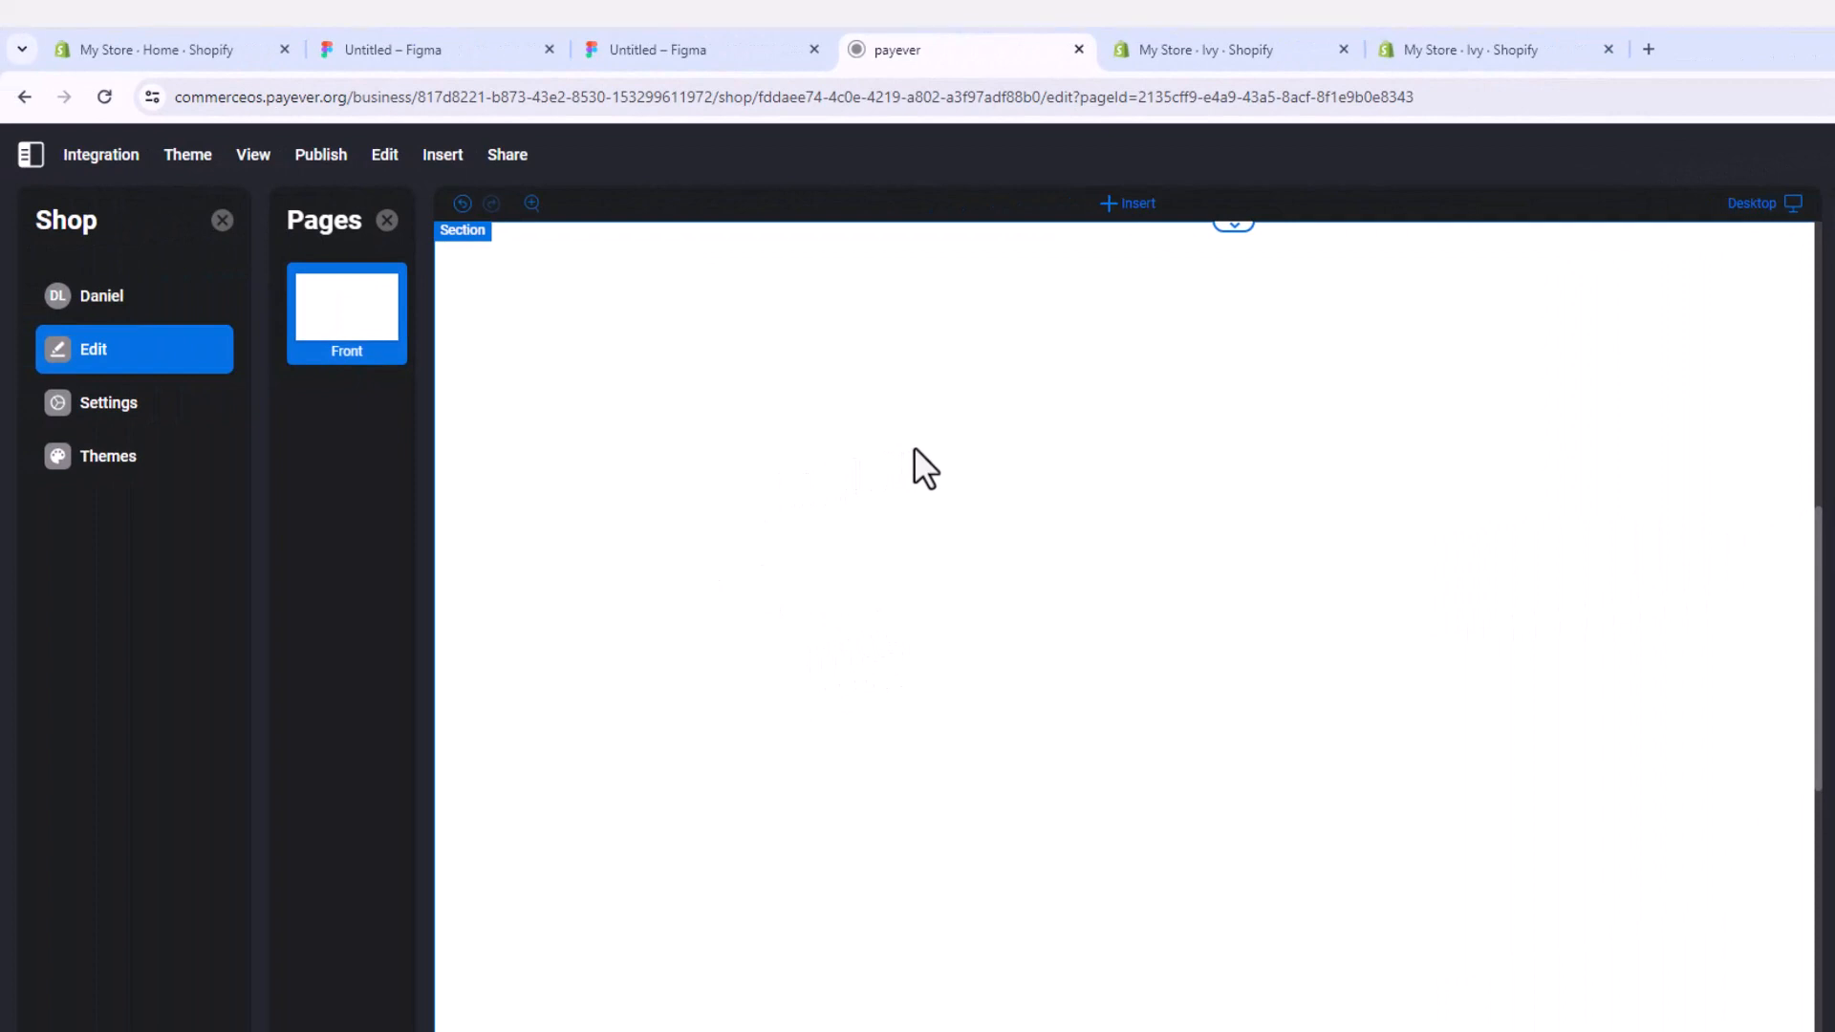
# Step: Paste the Figma house and car onto the Front page and arrange them side by side
pyautogui.hotkey('ctrl', 'v')
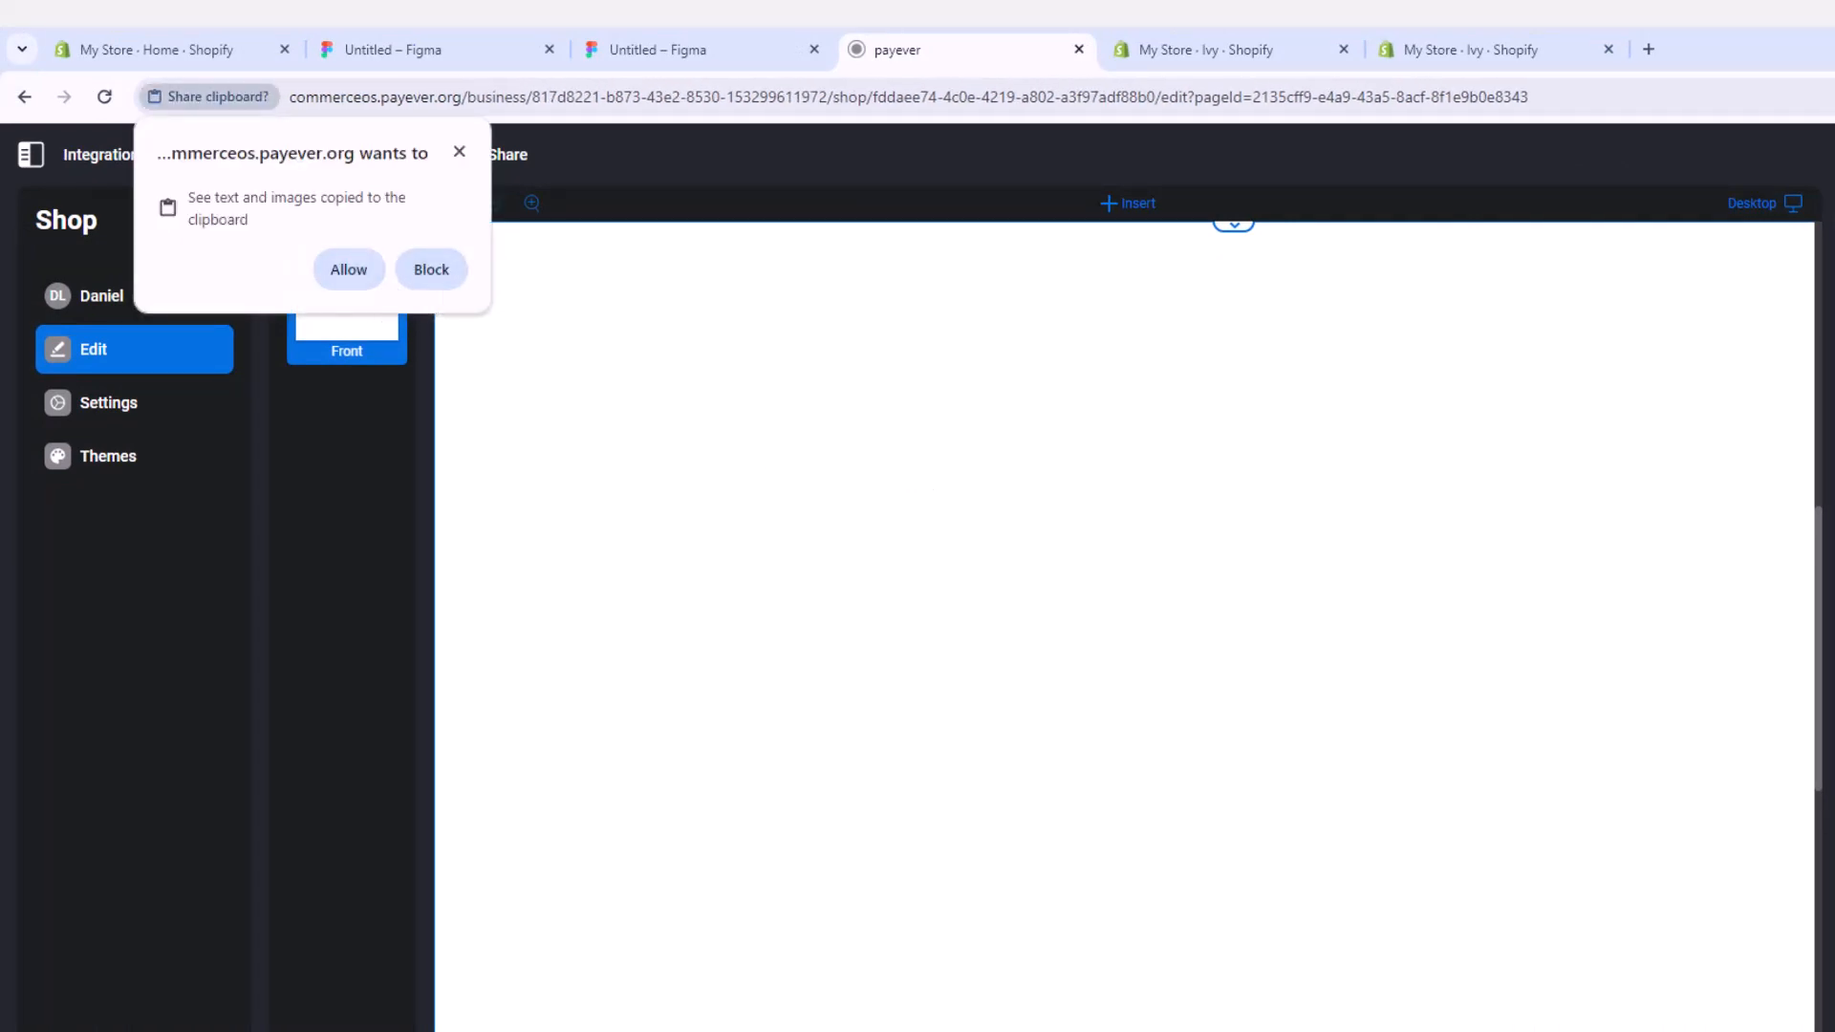
pyautogui.click(357, 268)
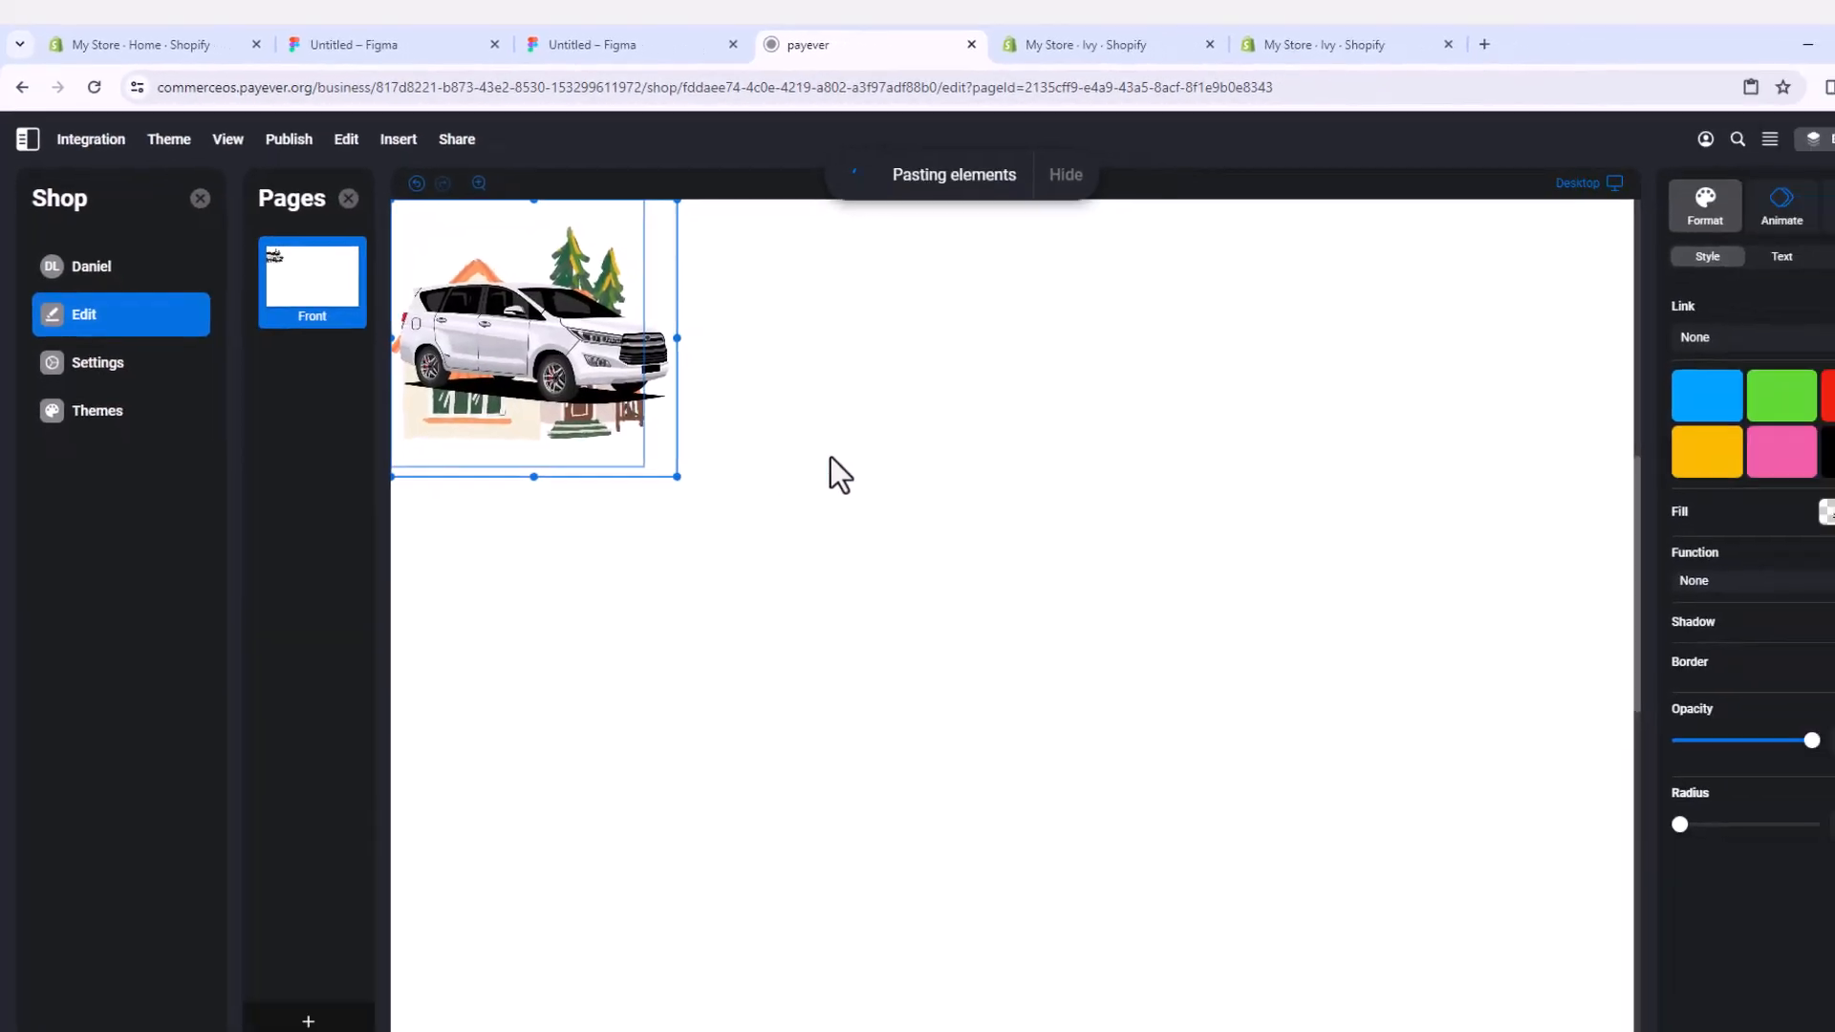
pyautogui.moveTo(567, 340); pyautogui.dragTo(1064, 547)
pyautogui.moveTo(493, 359); pyautogui.dragTo(806, 580)
pyautogui.moveTo(1128, 560); pyautogui.dragTo(1185, 577)
pyautogui.moveTo(828, 557); pyautogui.dragTo(813, 560)
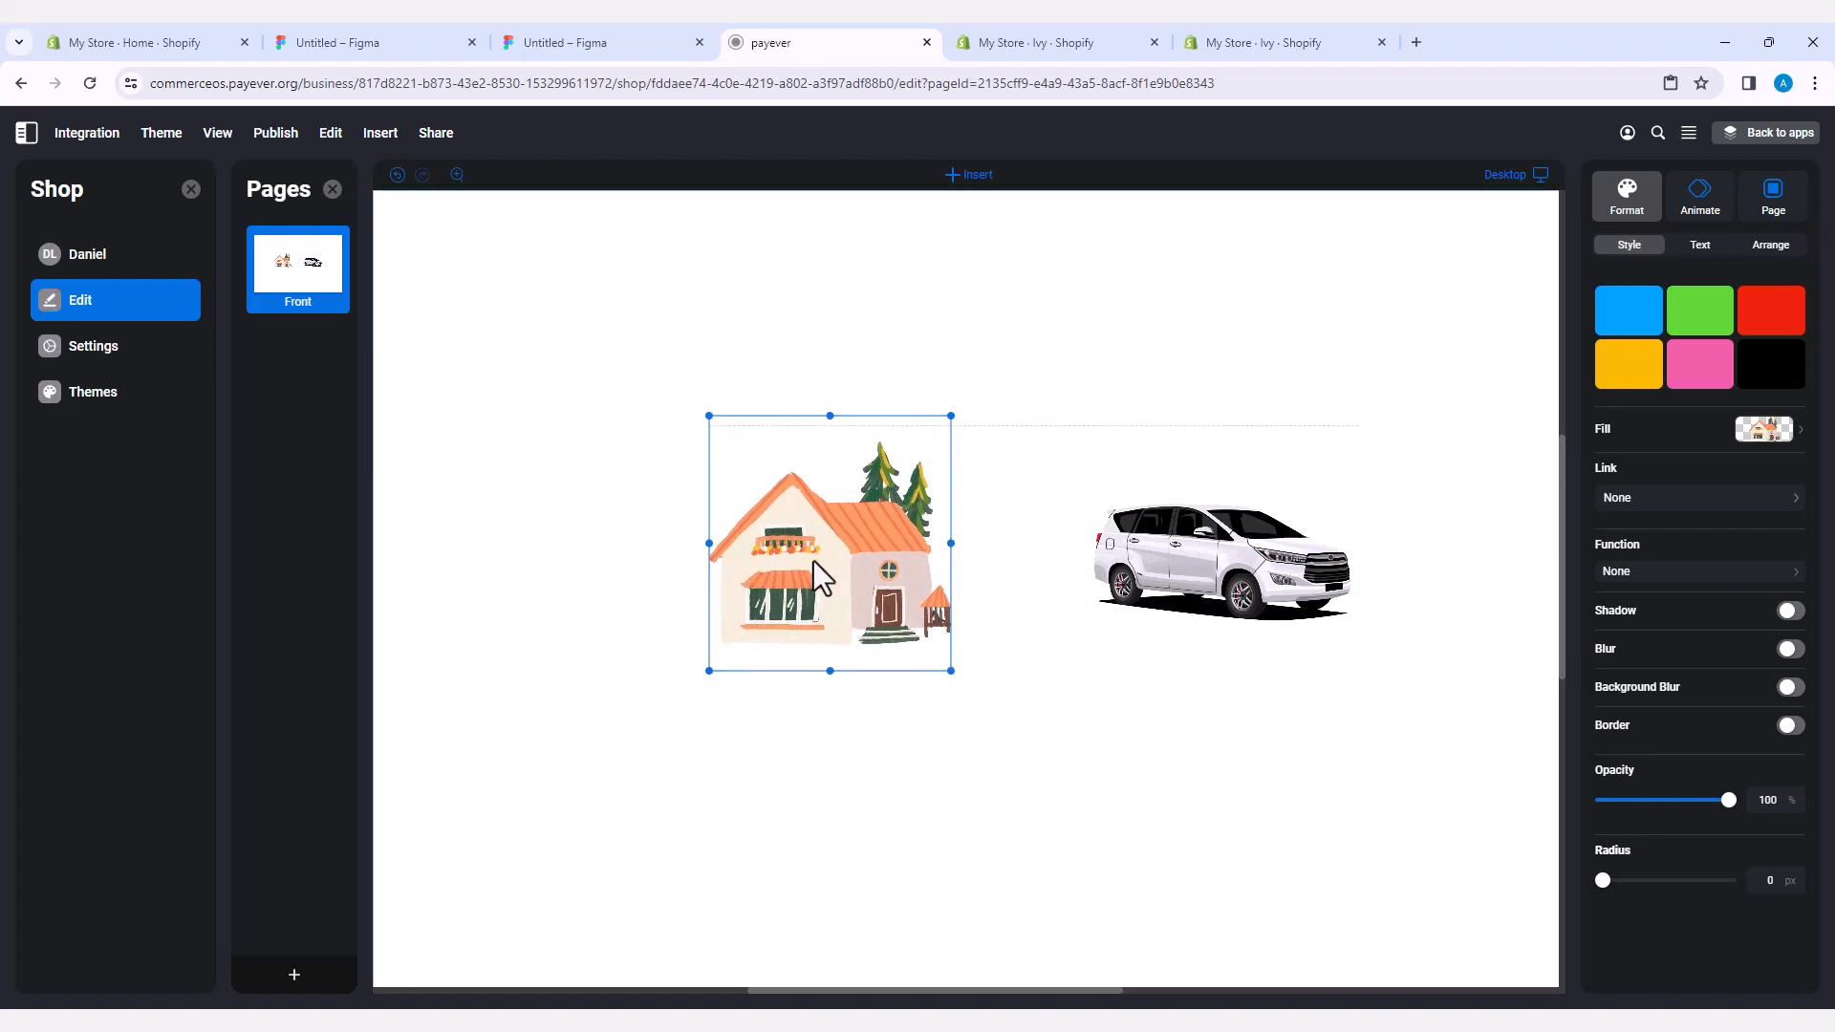
pyautogui.click(991, 776)
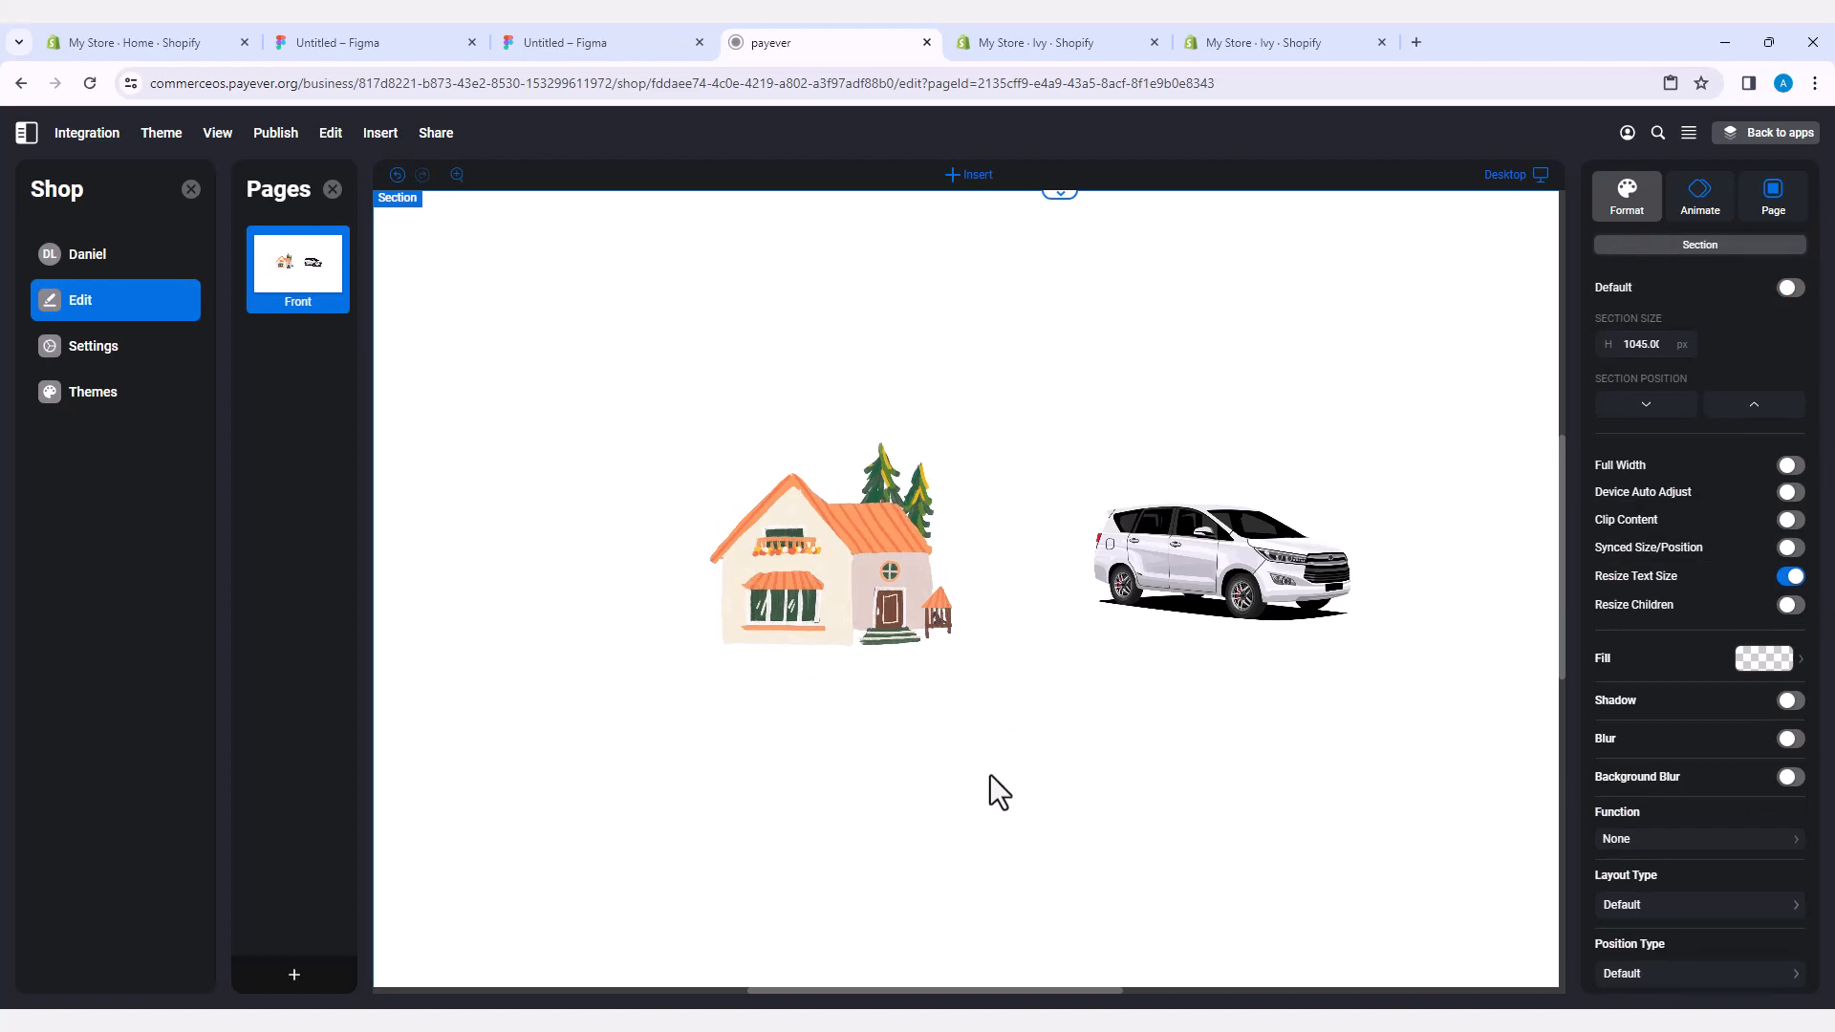
pyautogui.click(457, 175)
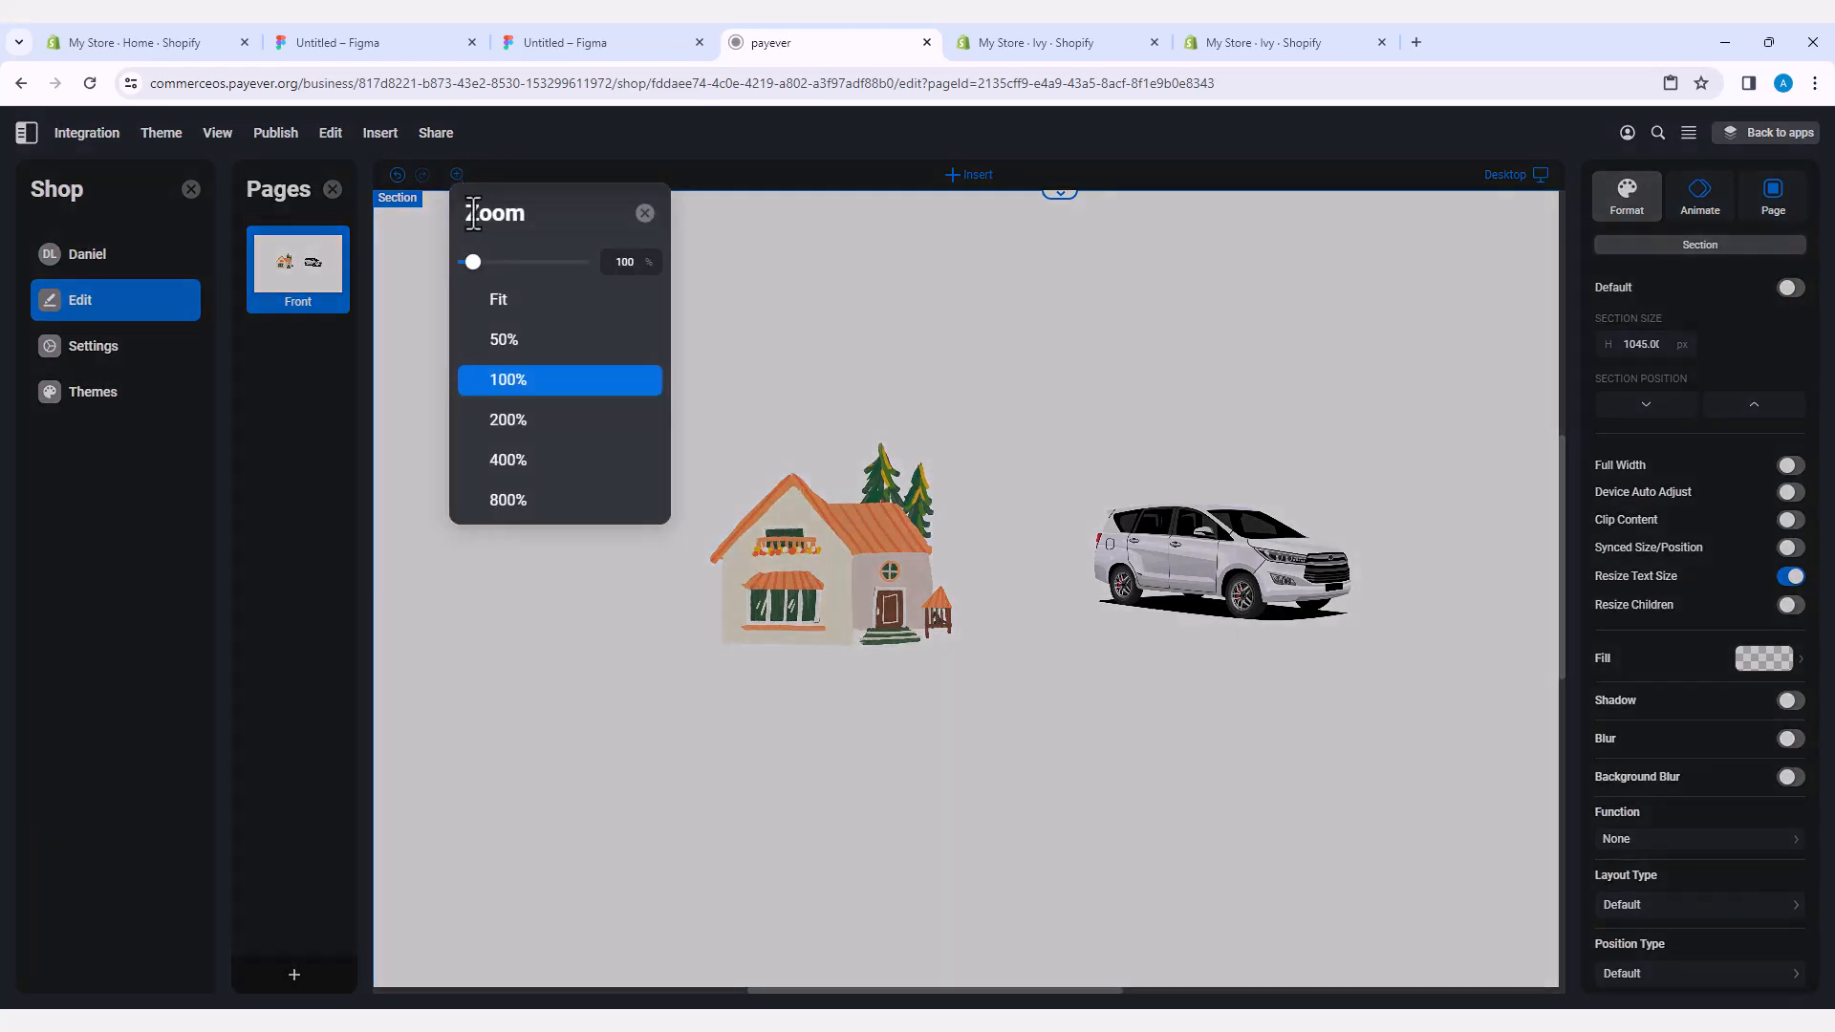
pyautogui.click(511, 304)
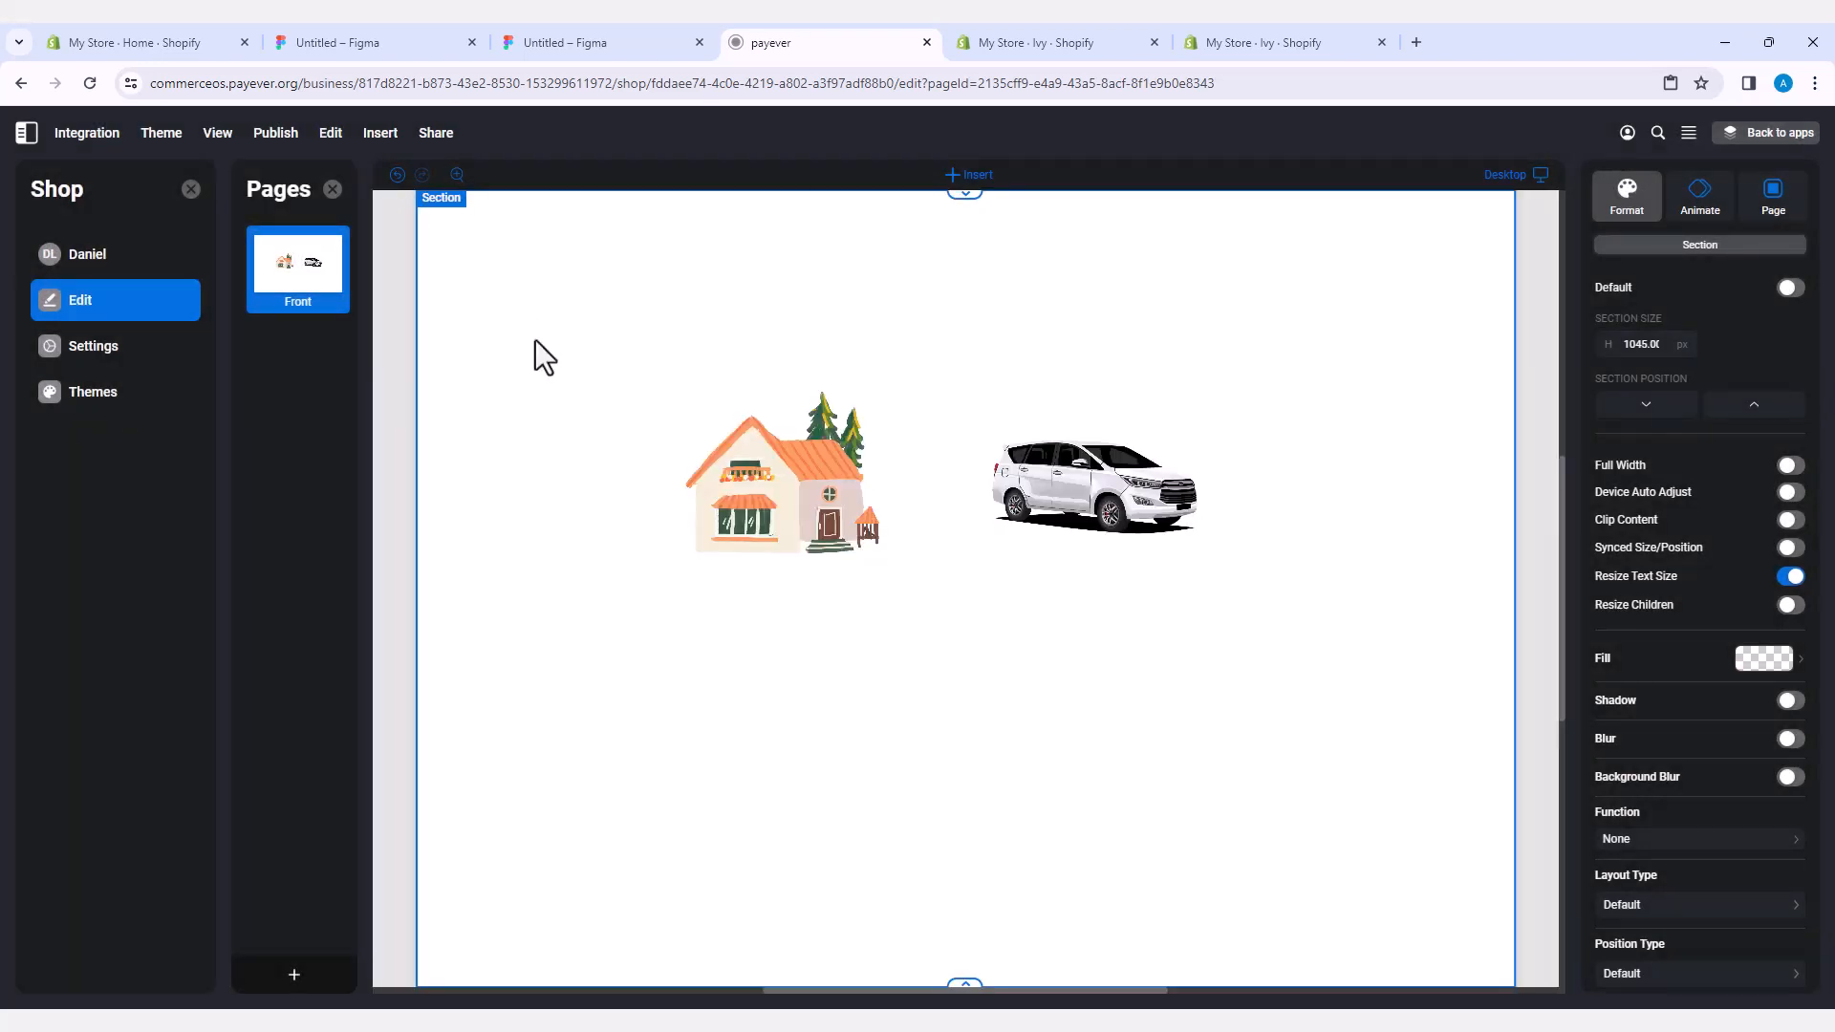
pyautogui.click(1541, 180)
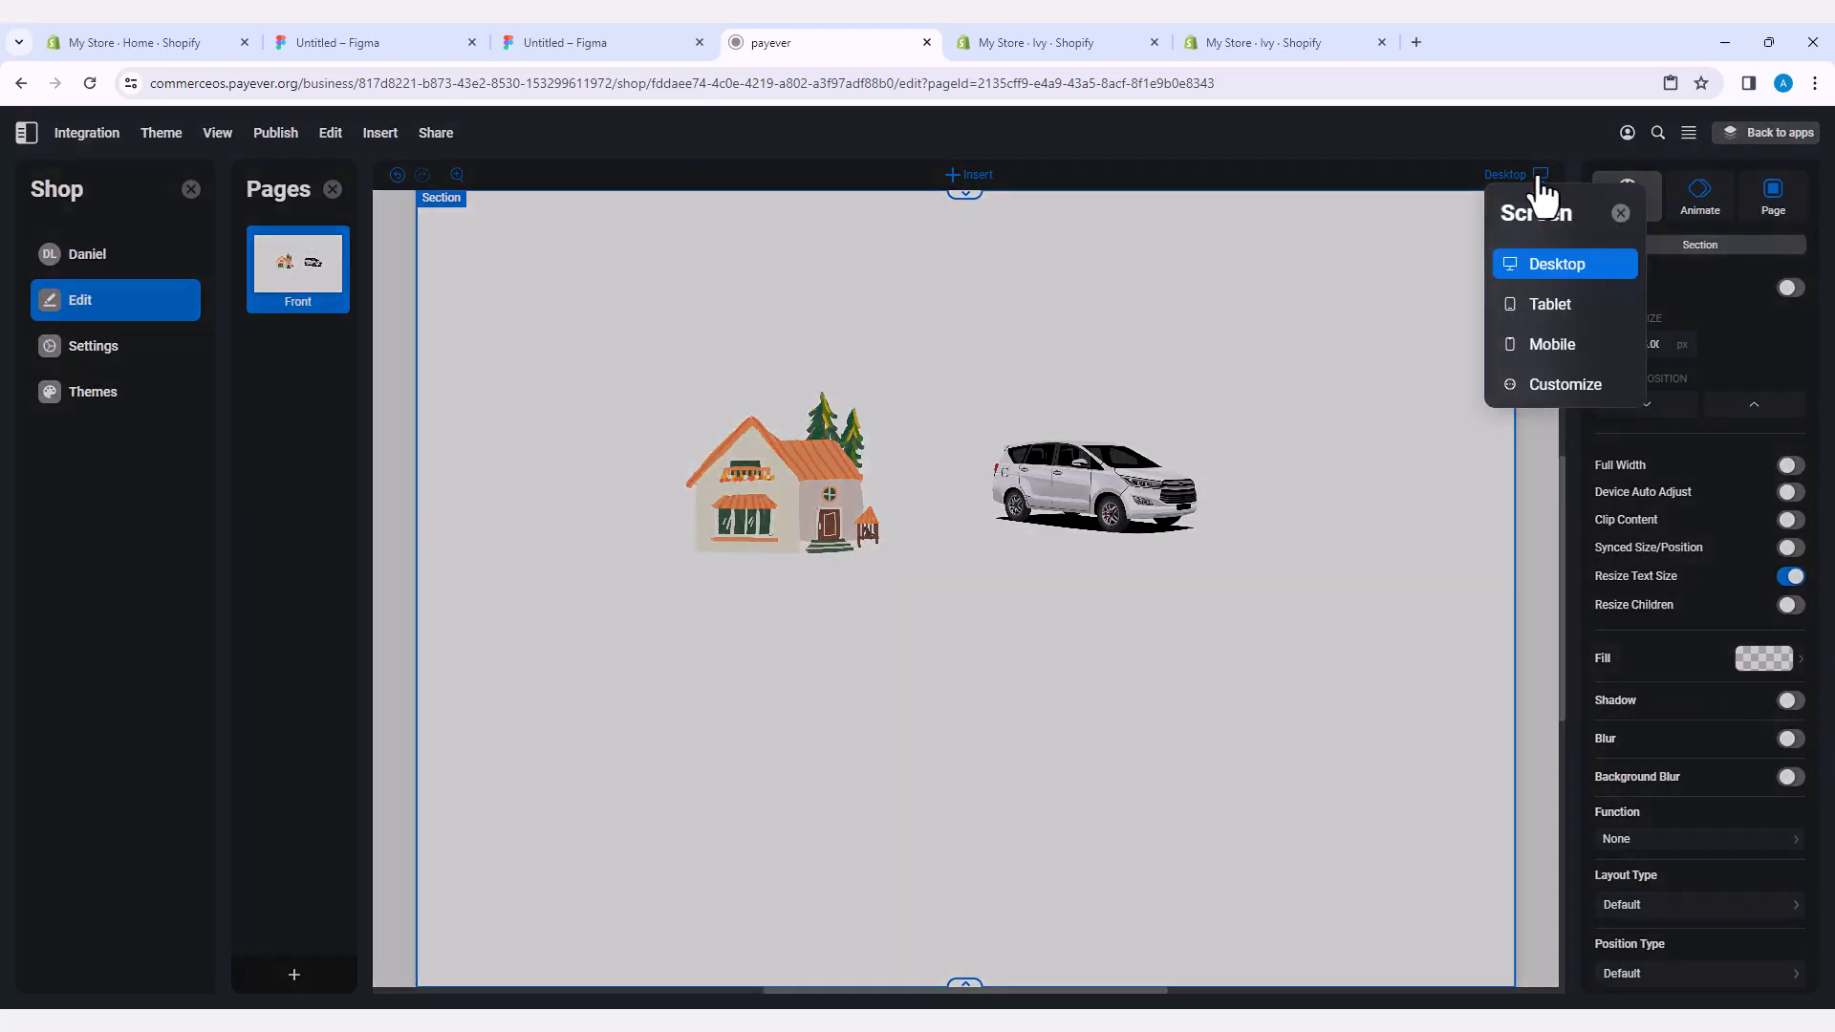
pyautogui.click(1545, 310)
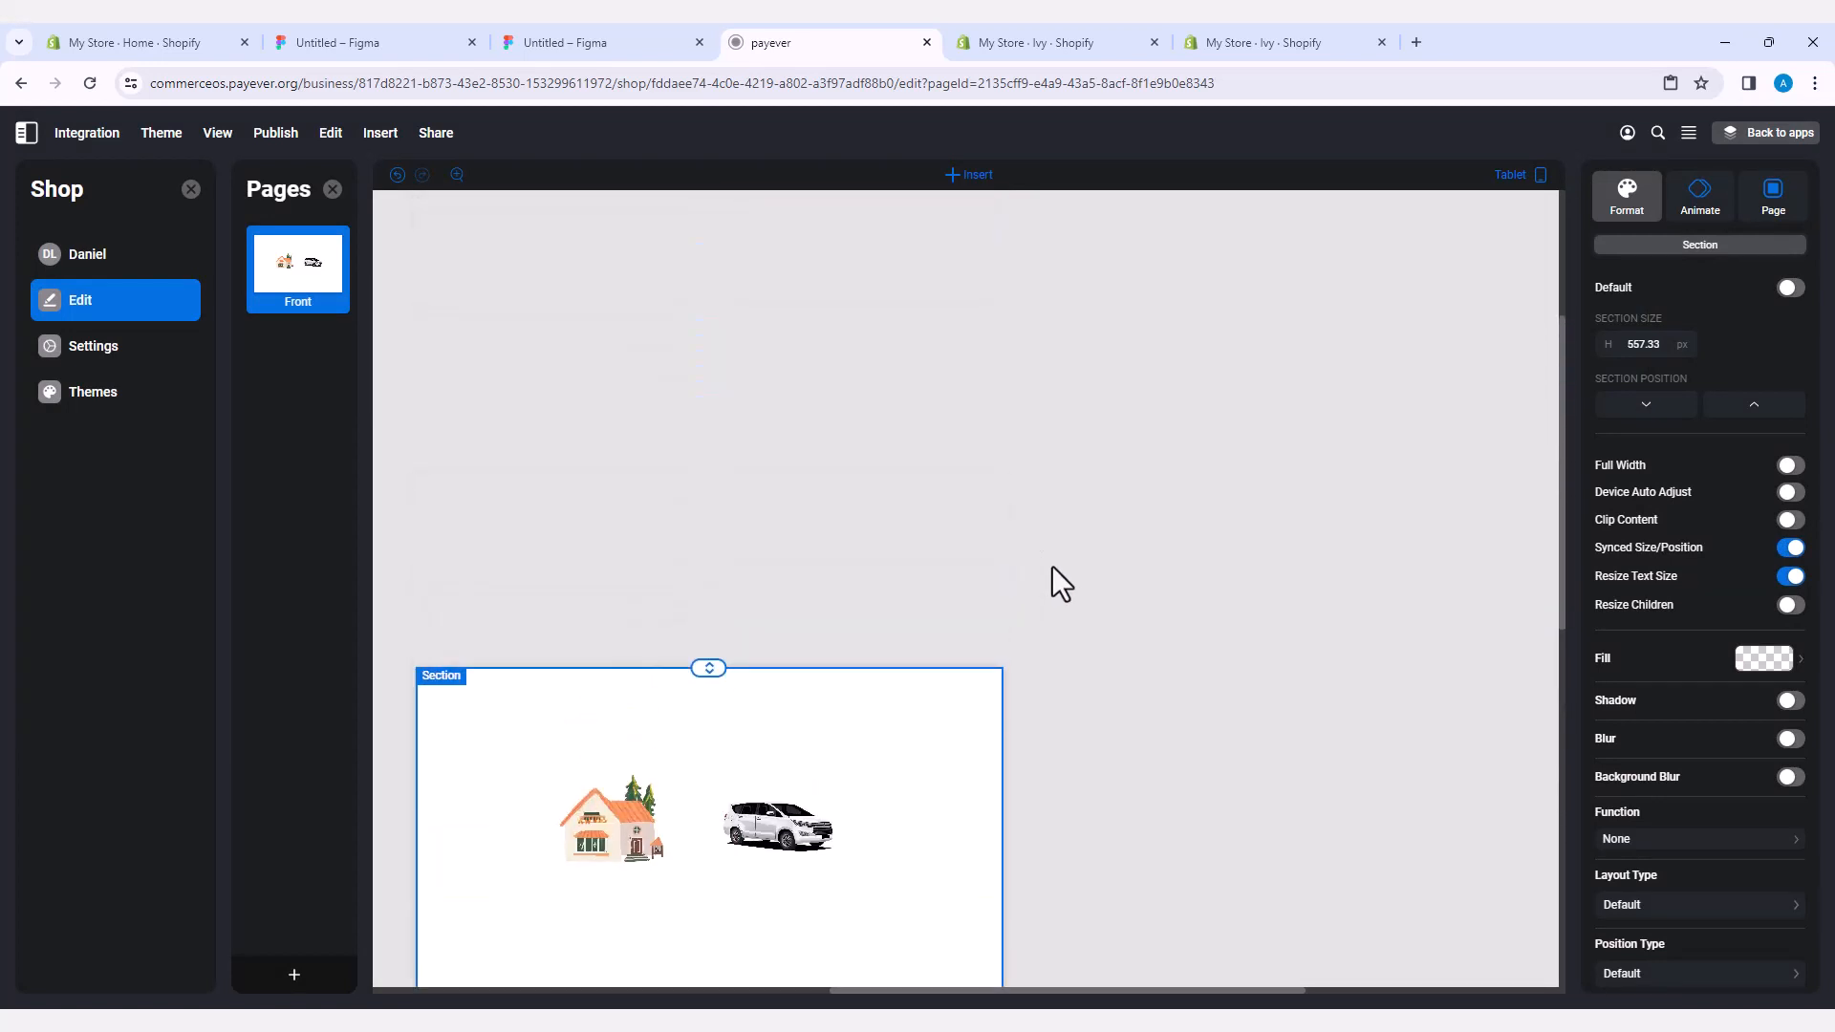
pyautogui.click(1541, 182)
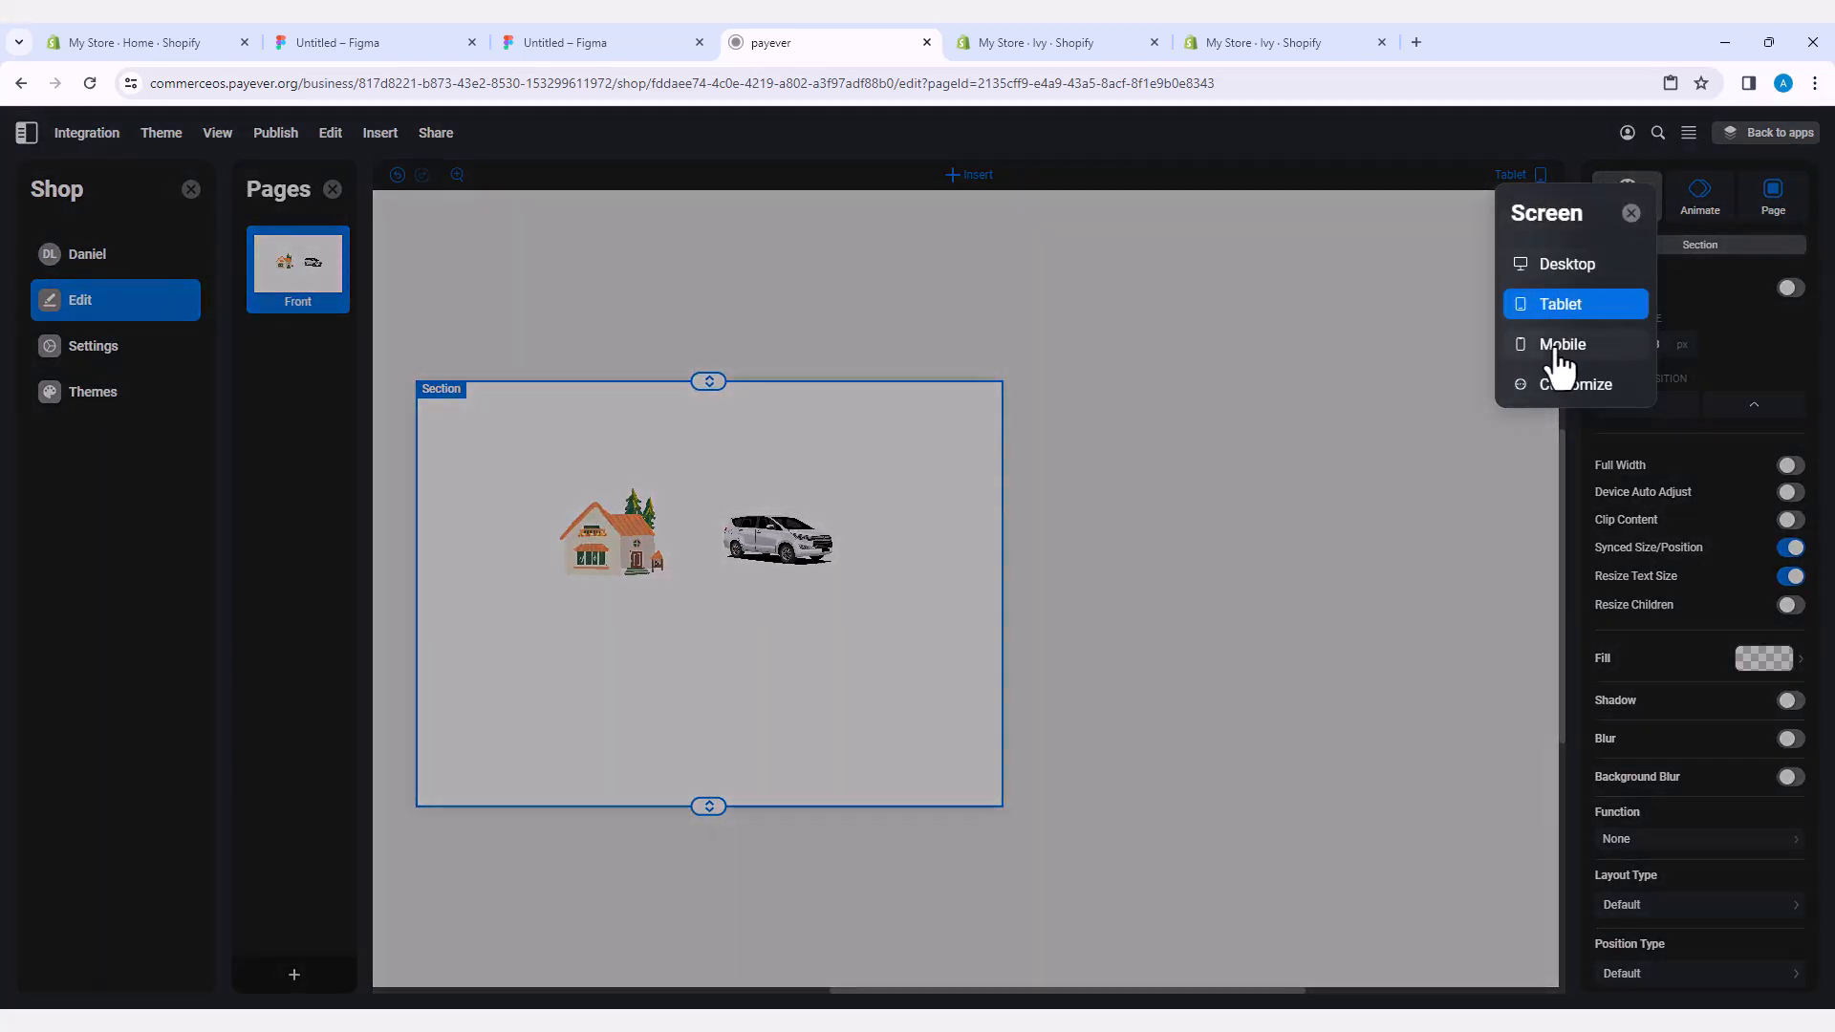
pyautogui.click(1562, 346)
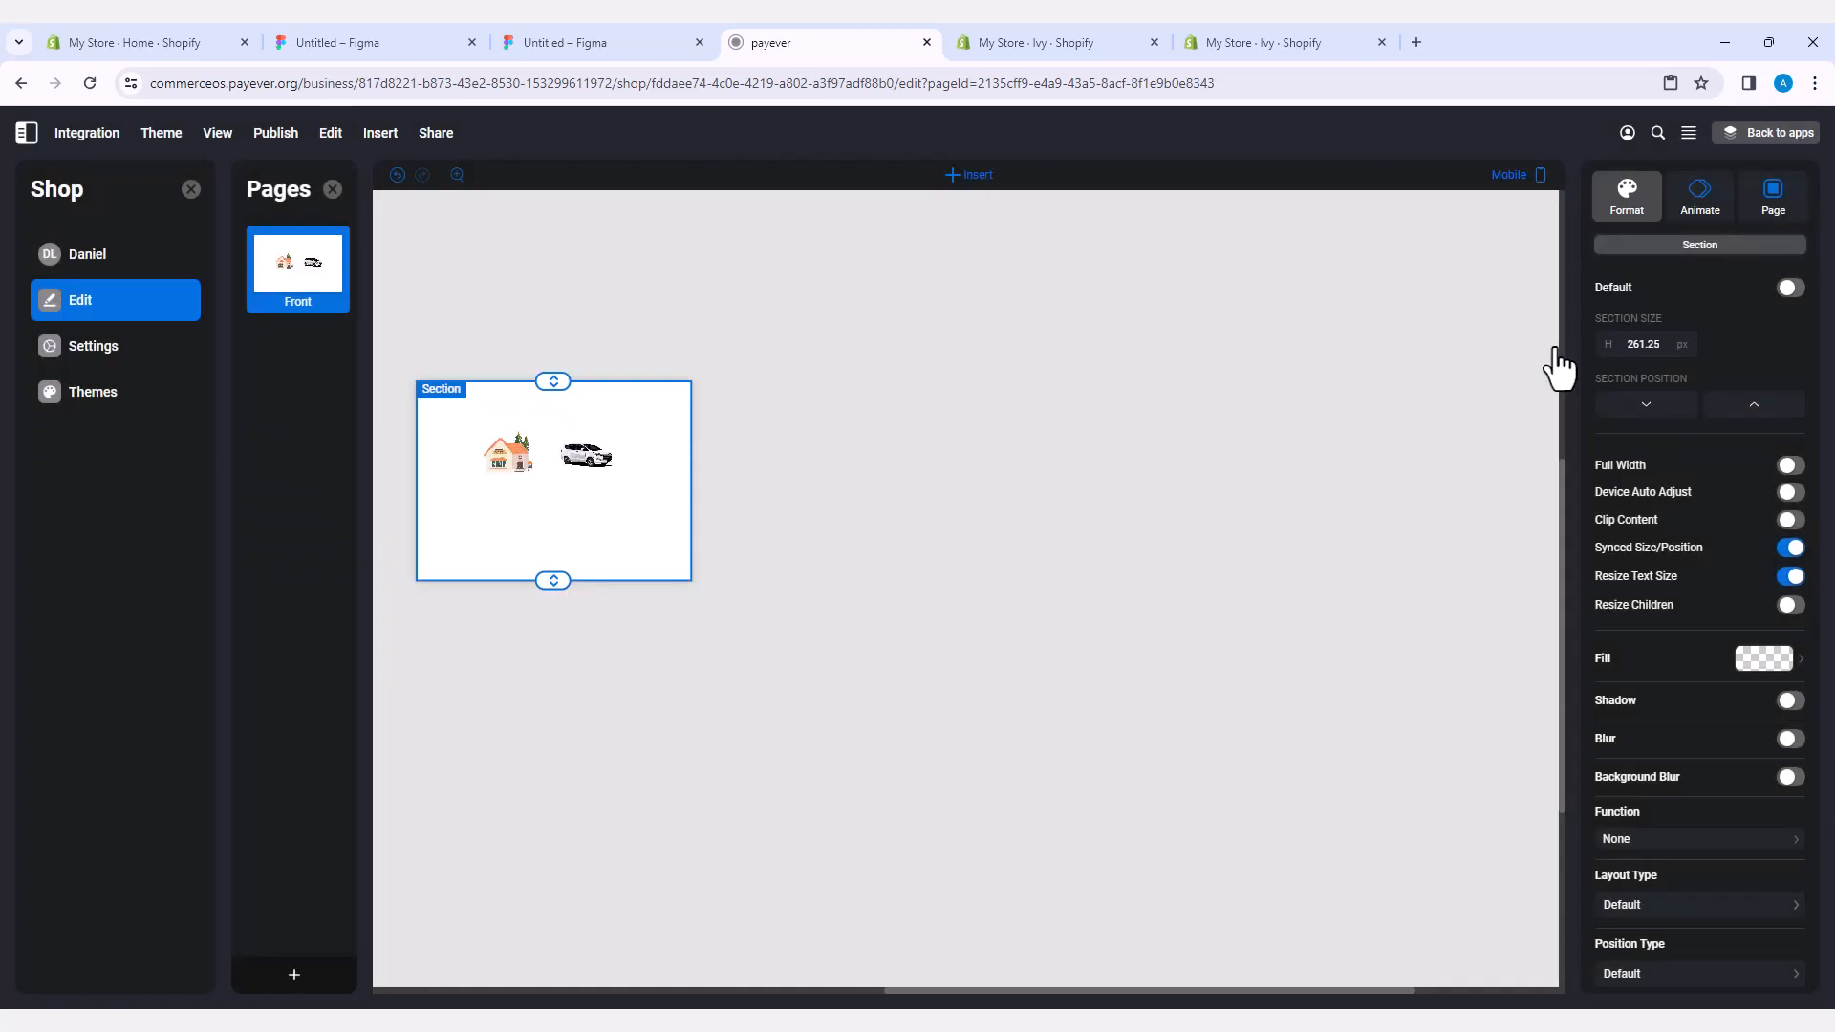
pyautogui.click(1529, 183)
pyautogui.click(1551, 256)
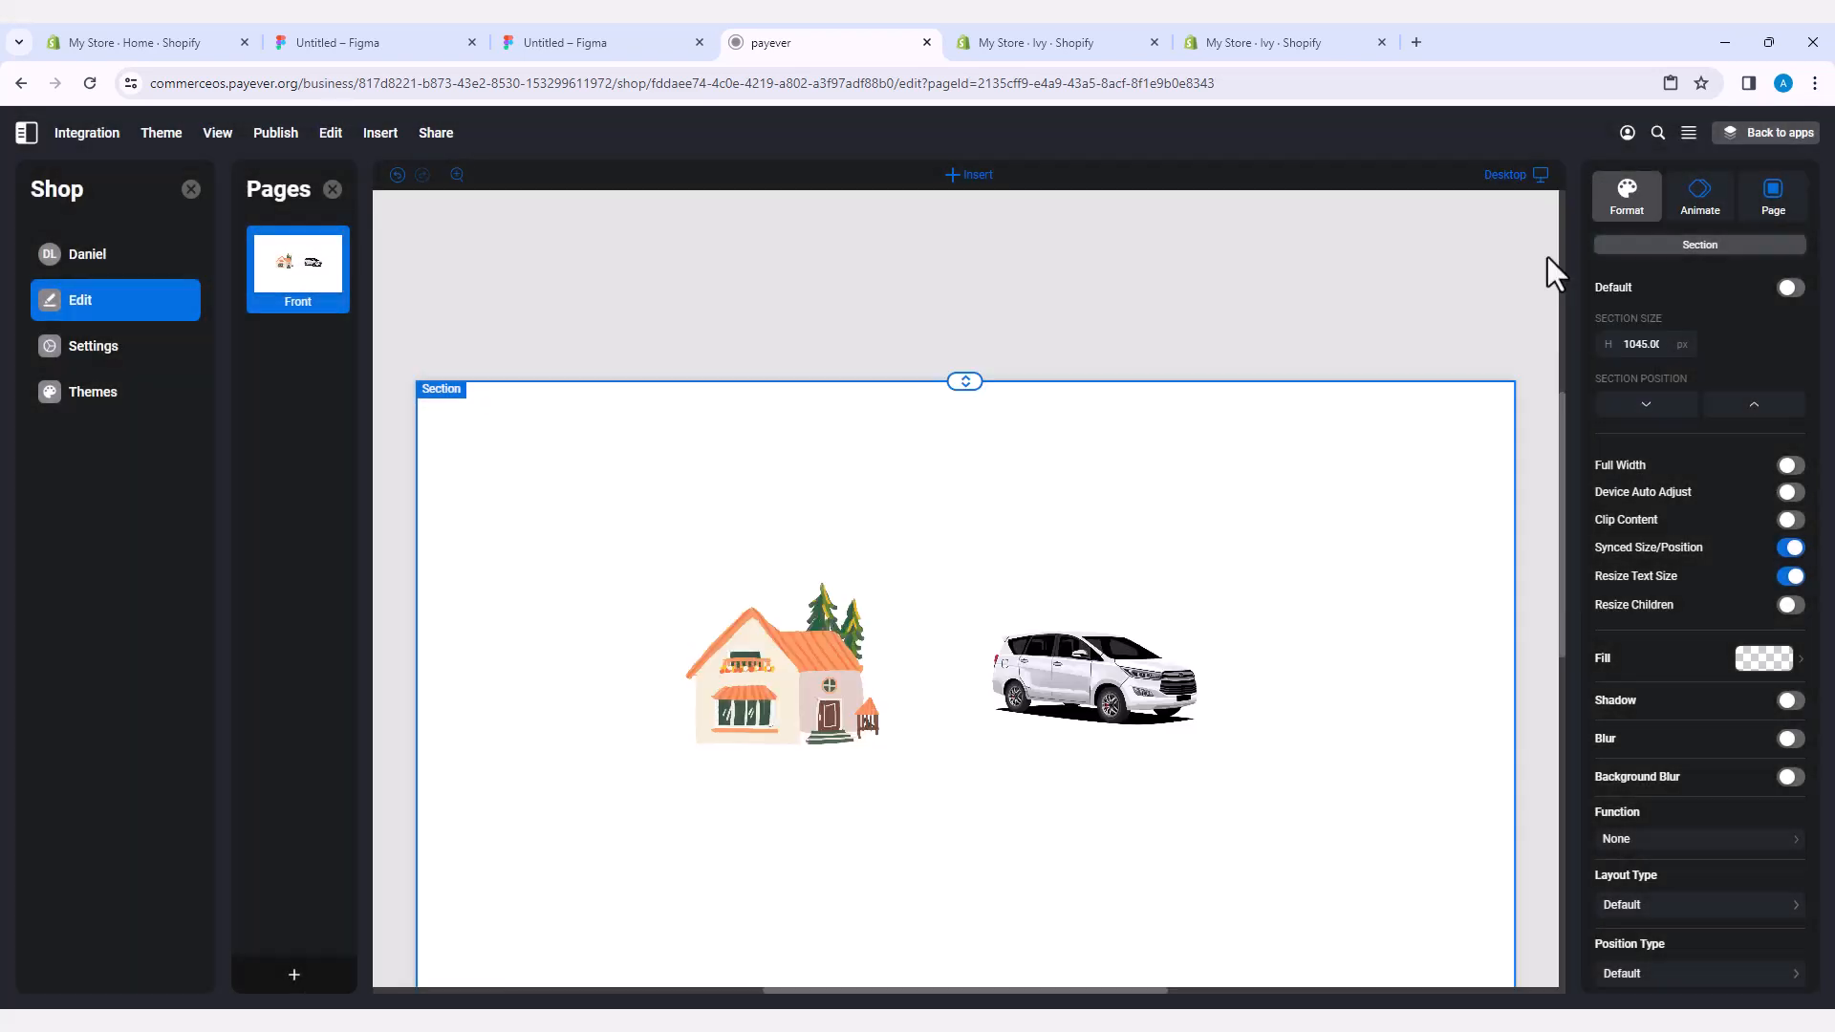
pyautogui.scroll(-2, 957, 502)
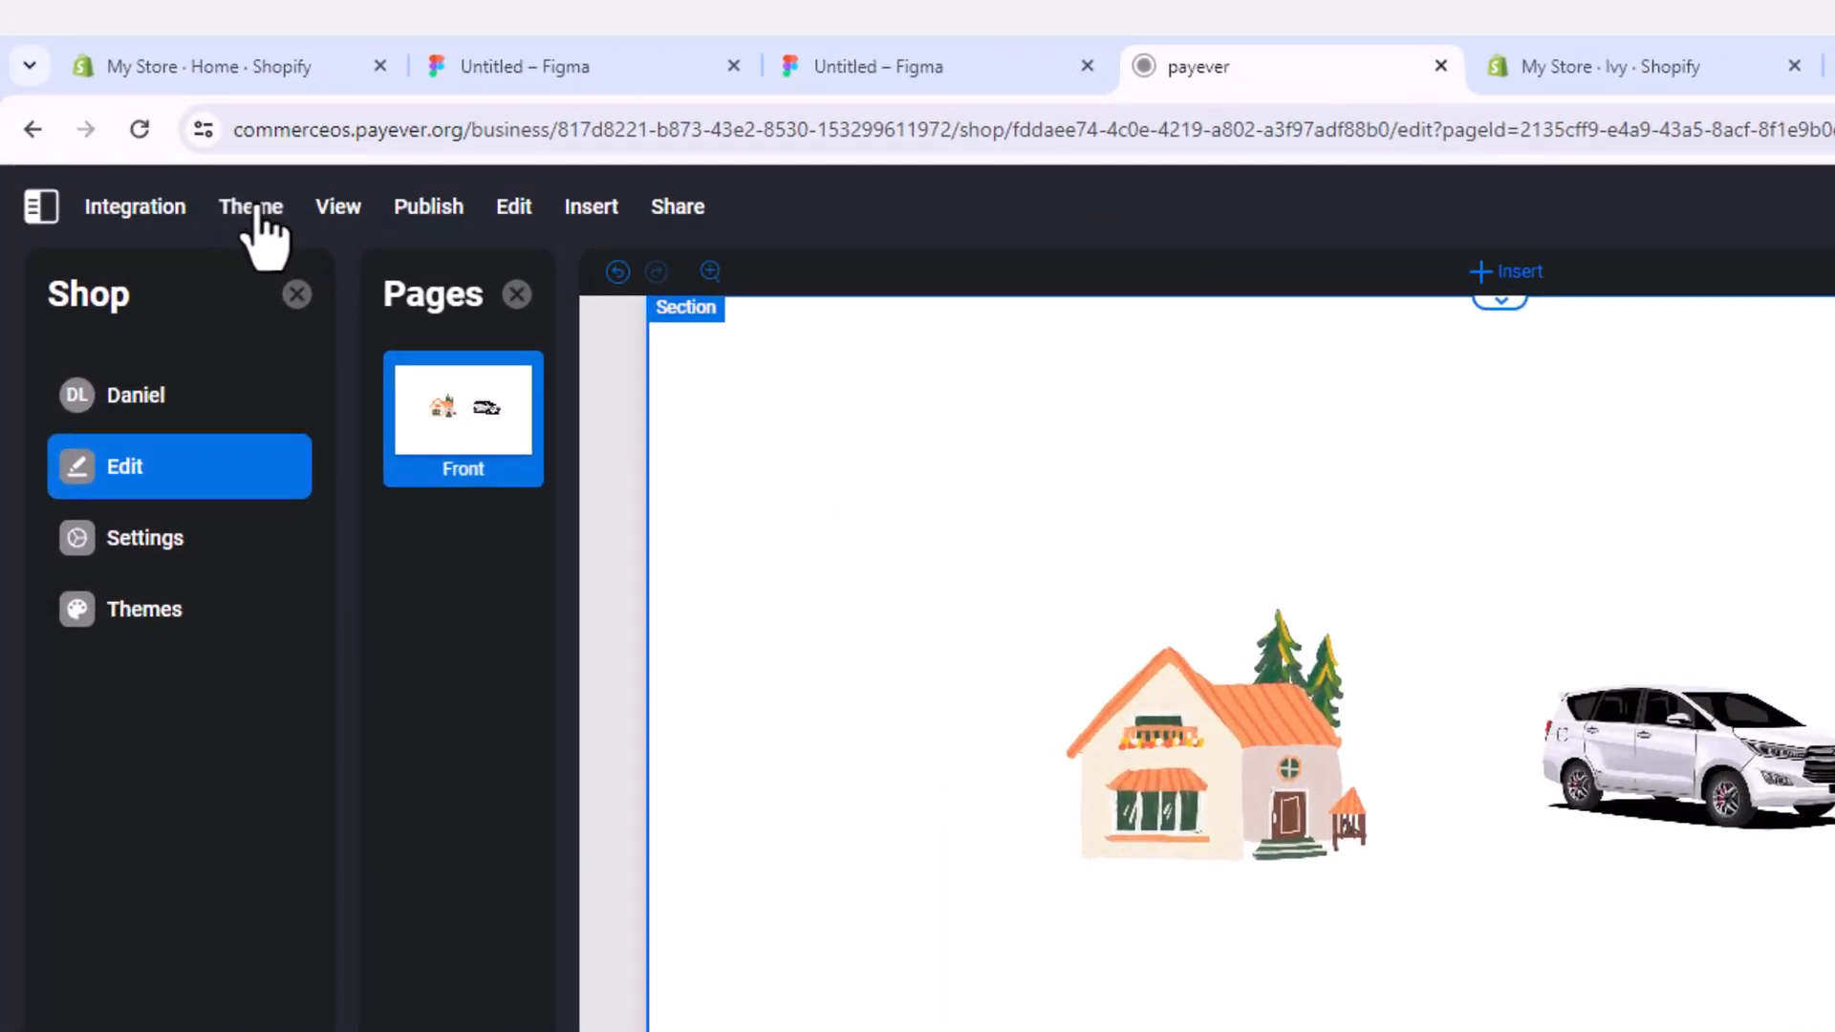
# Step: Export the pages to Shopify from the Theme menu and open the Shopify admin home
pyautogui.click(256, 212)
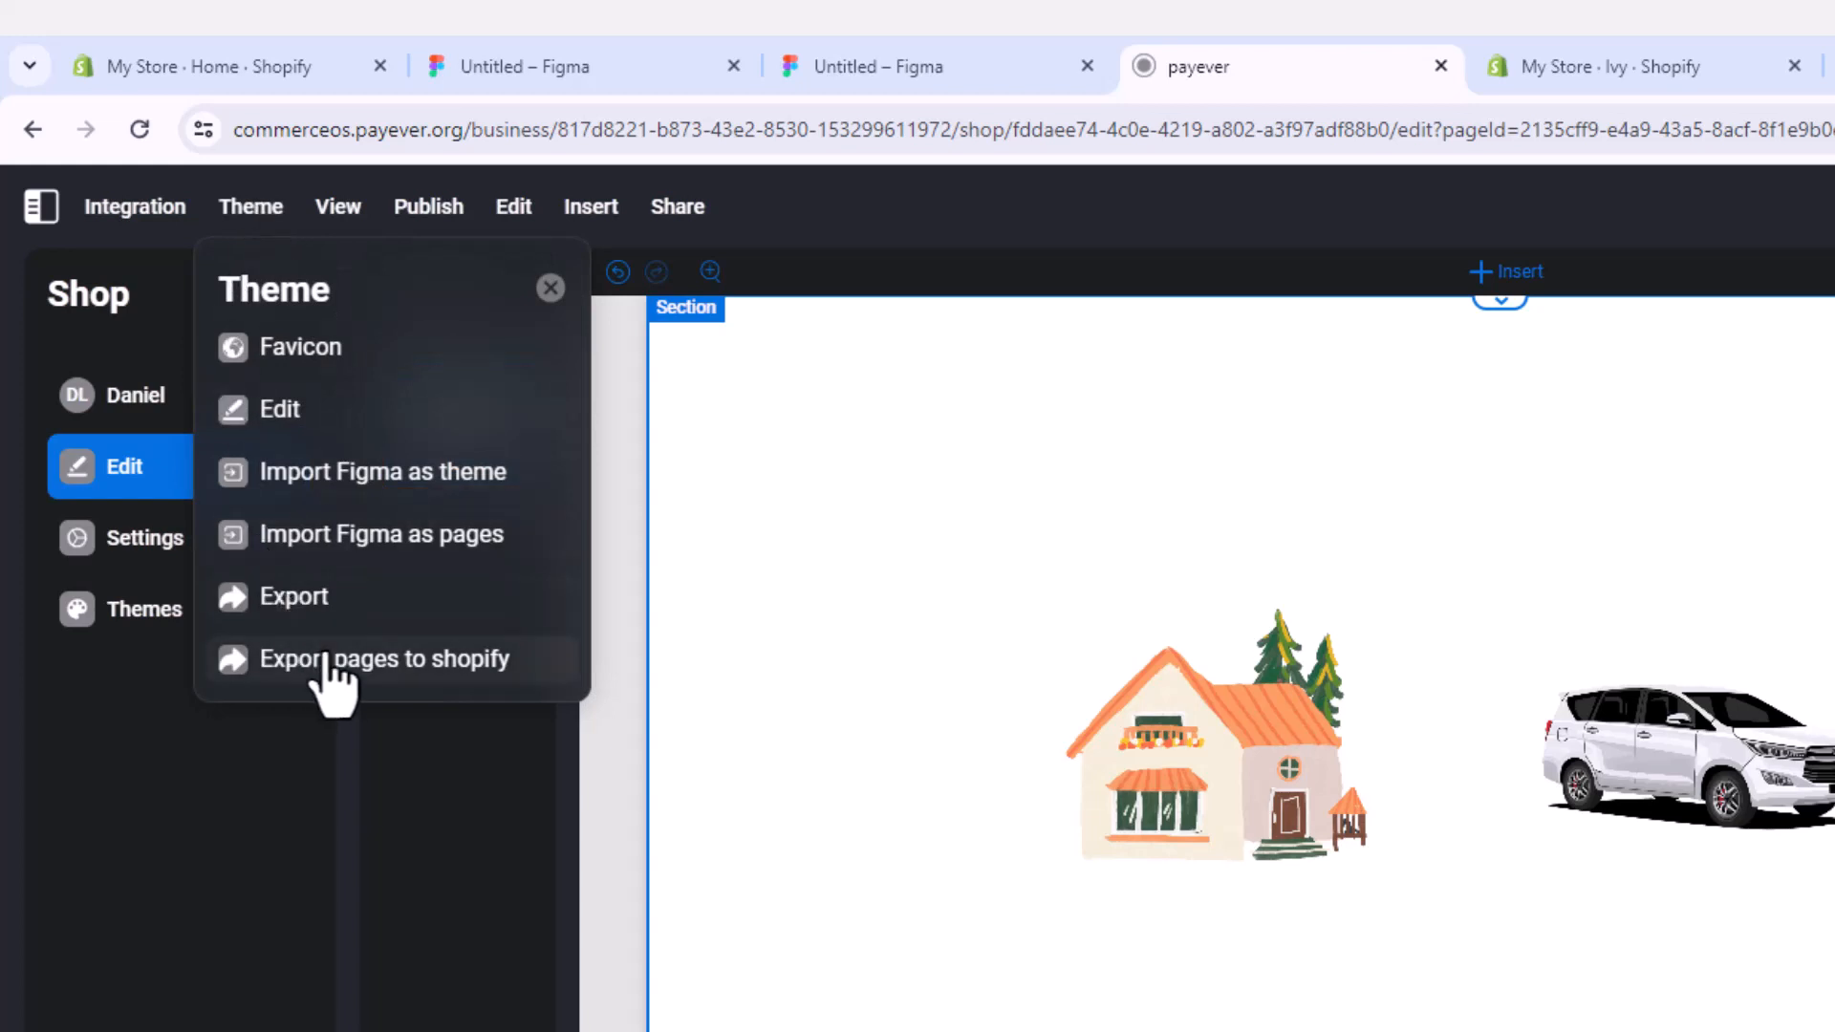
pyautogui.click(329, 674)
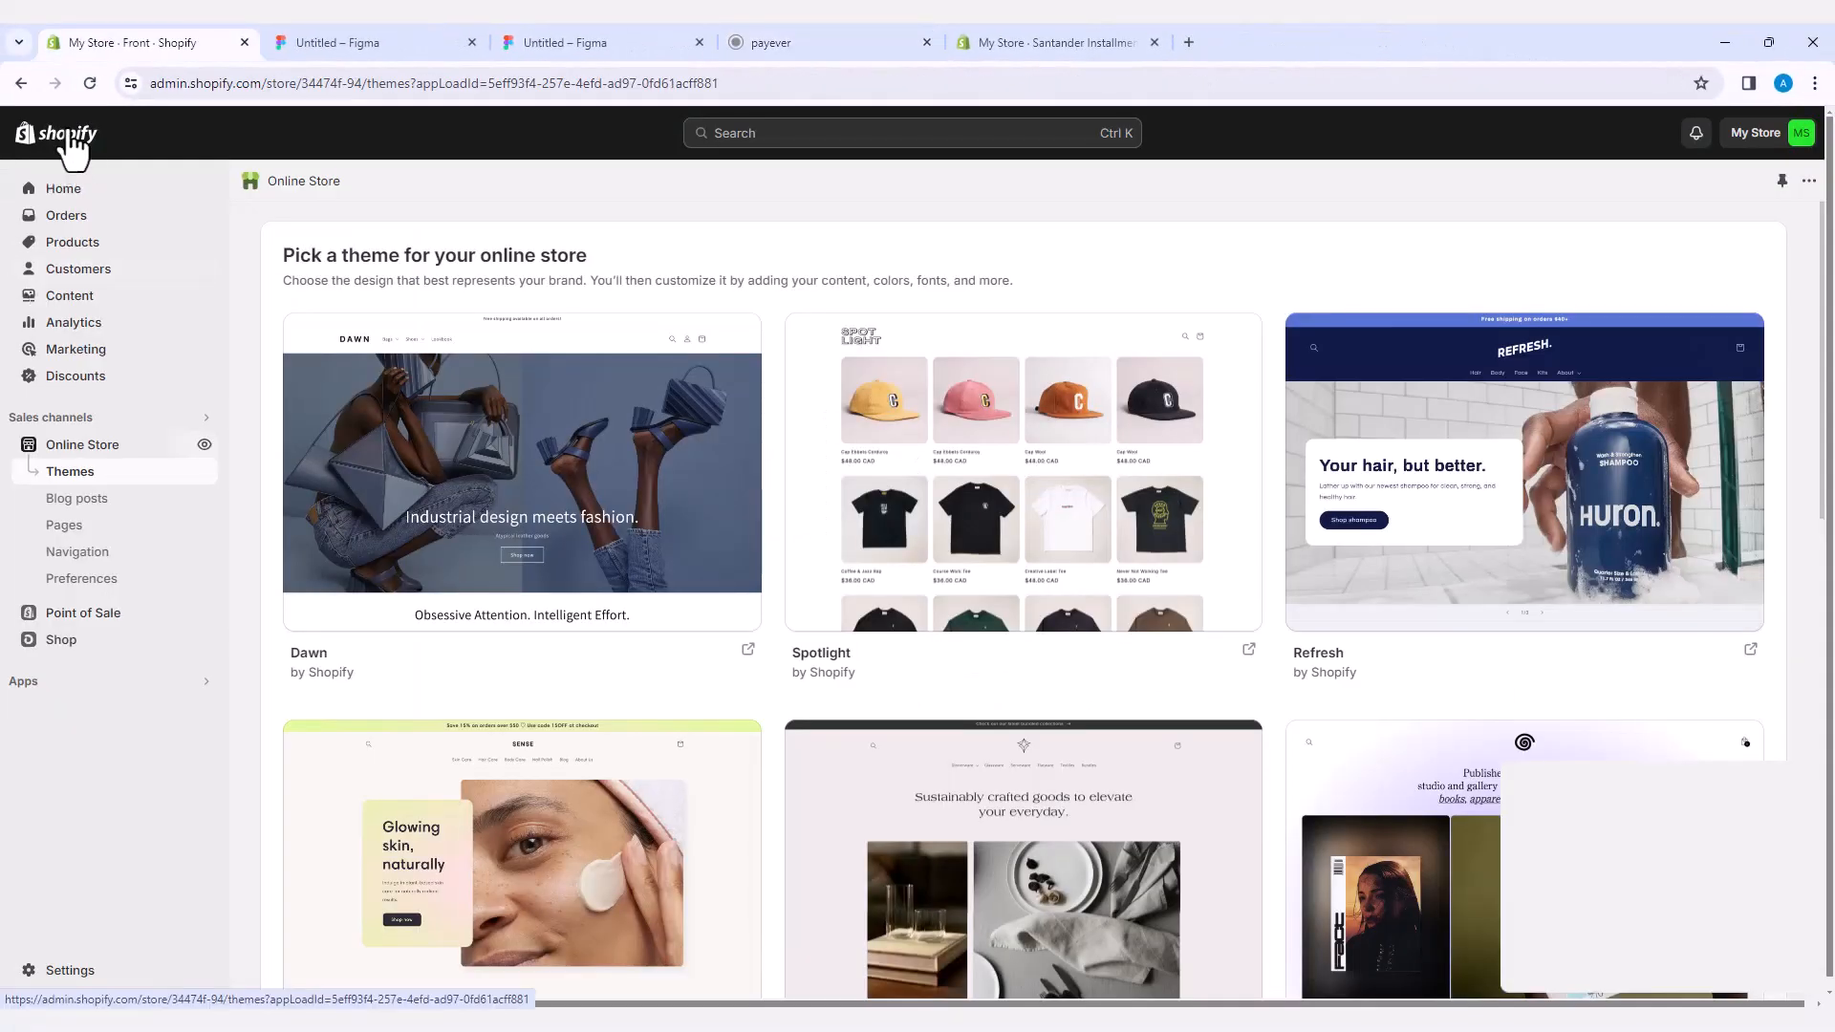
pyautogui.click(69, 137)
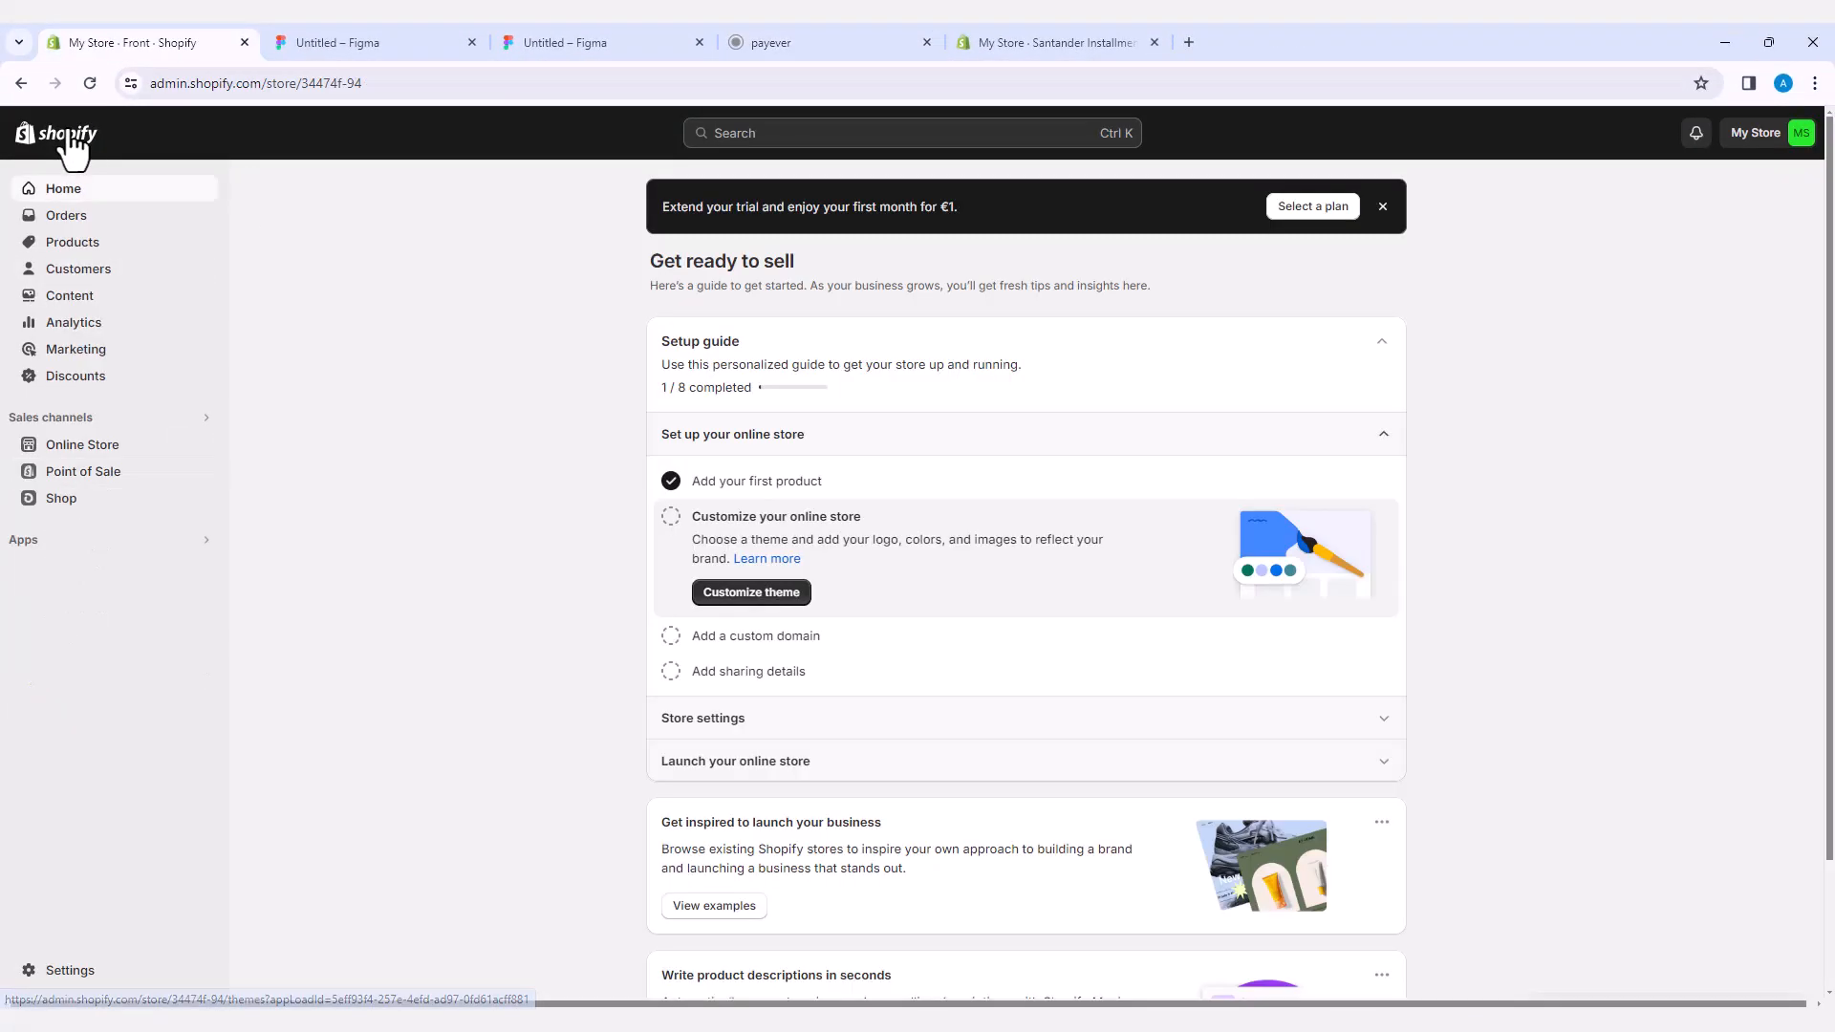
# Step: Select the 'Front' page under Online Store > Pages and view it live in the store
pyautogui.click(67, 447)
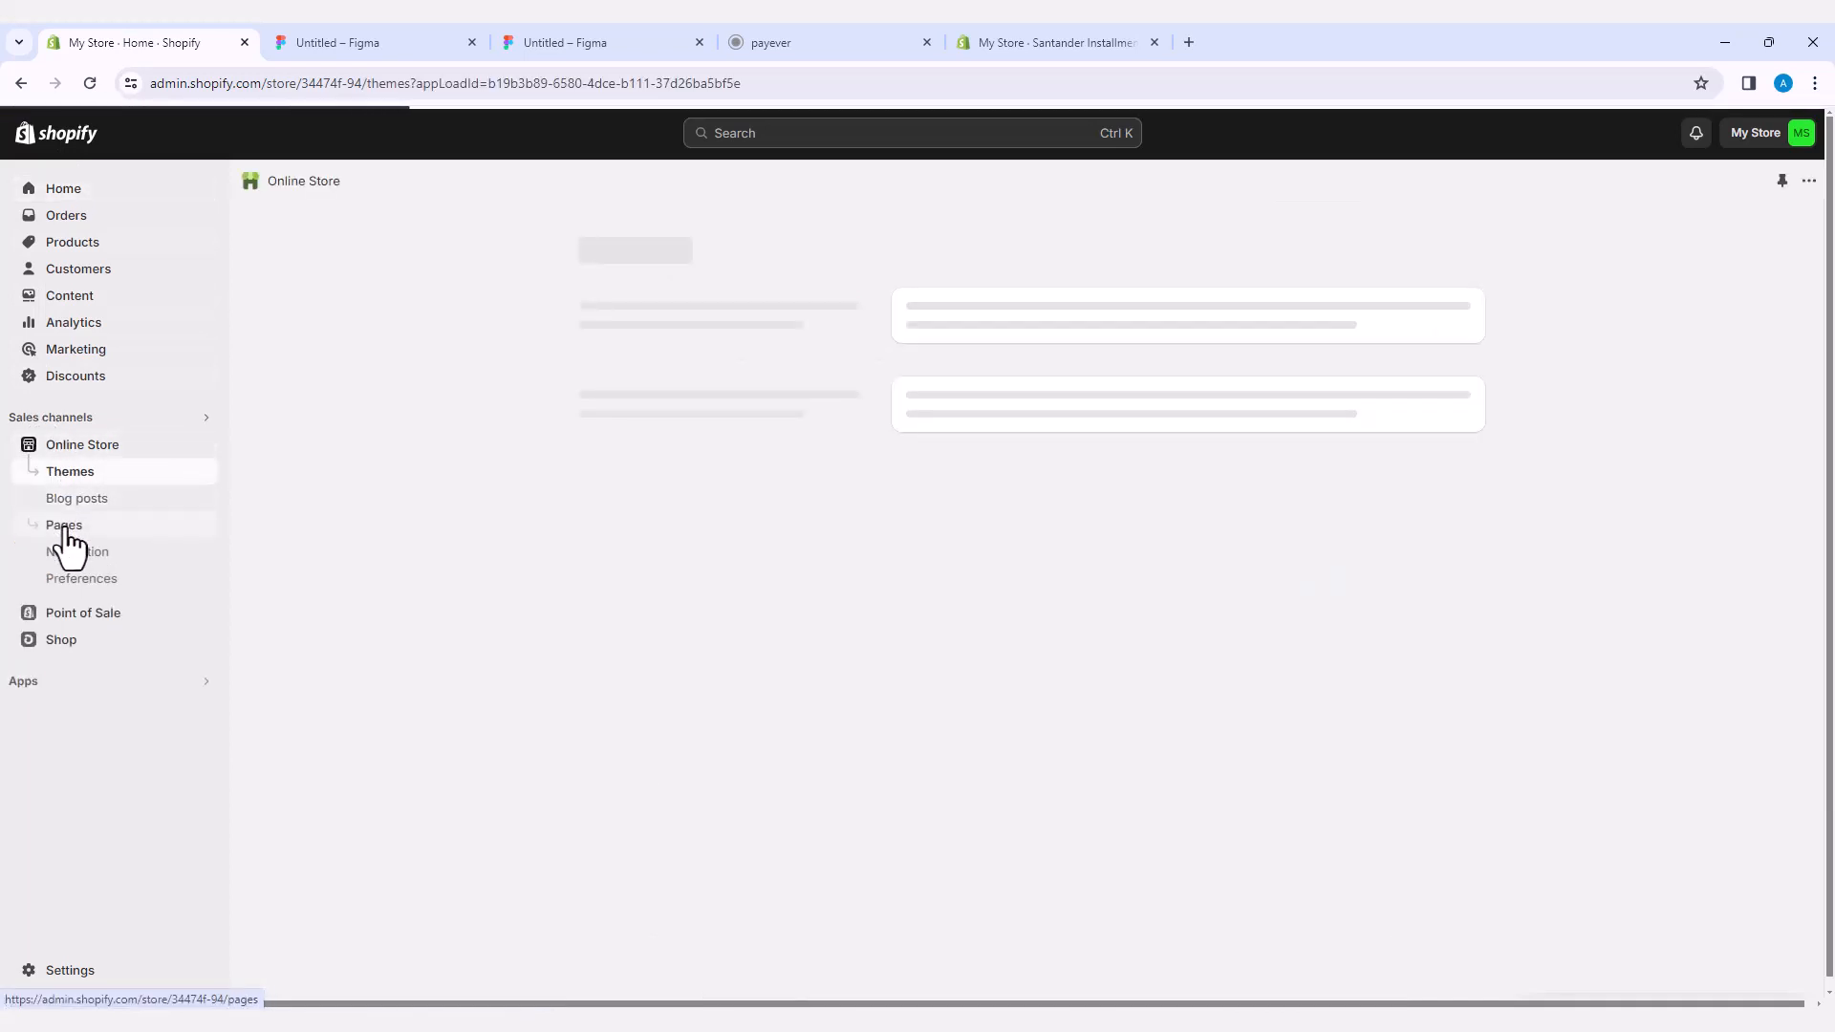
pyautogui.click(66, 528)
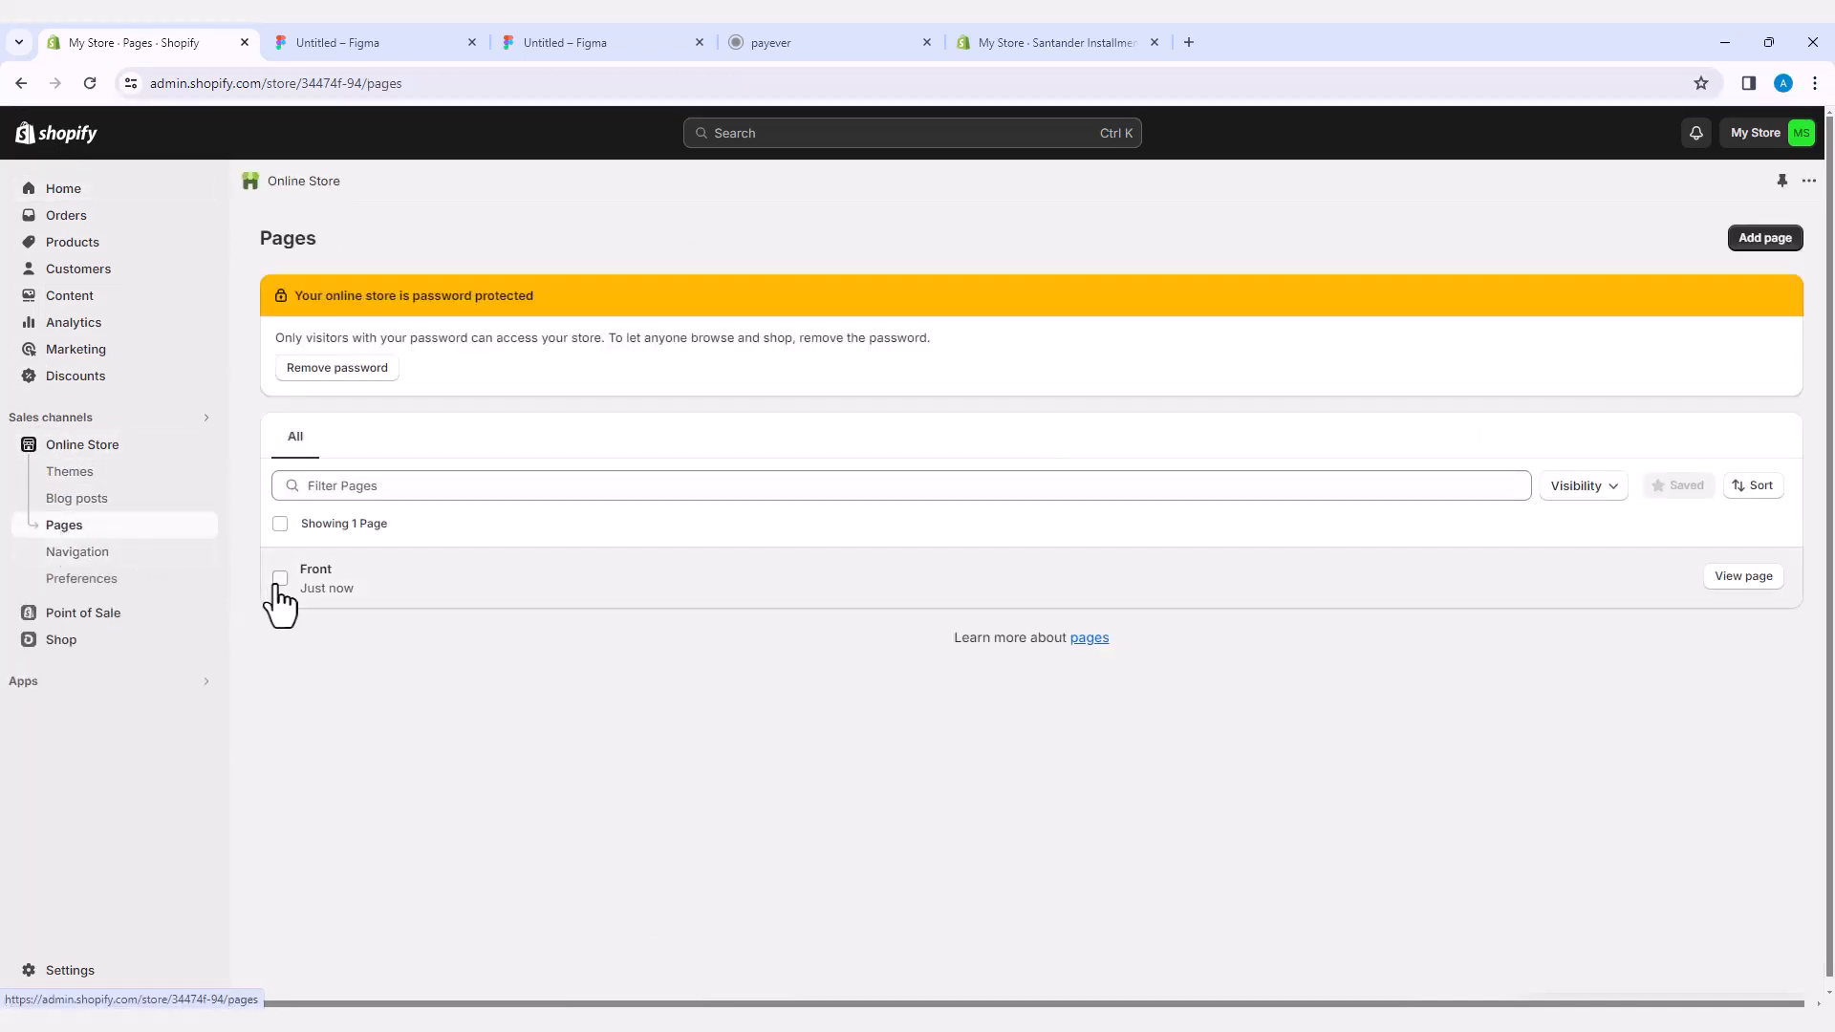
pyautogui.click(280, 579)
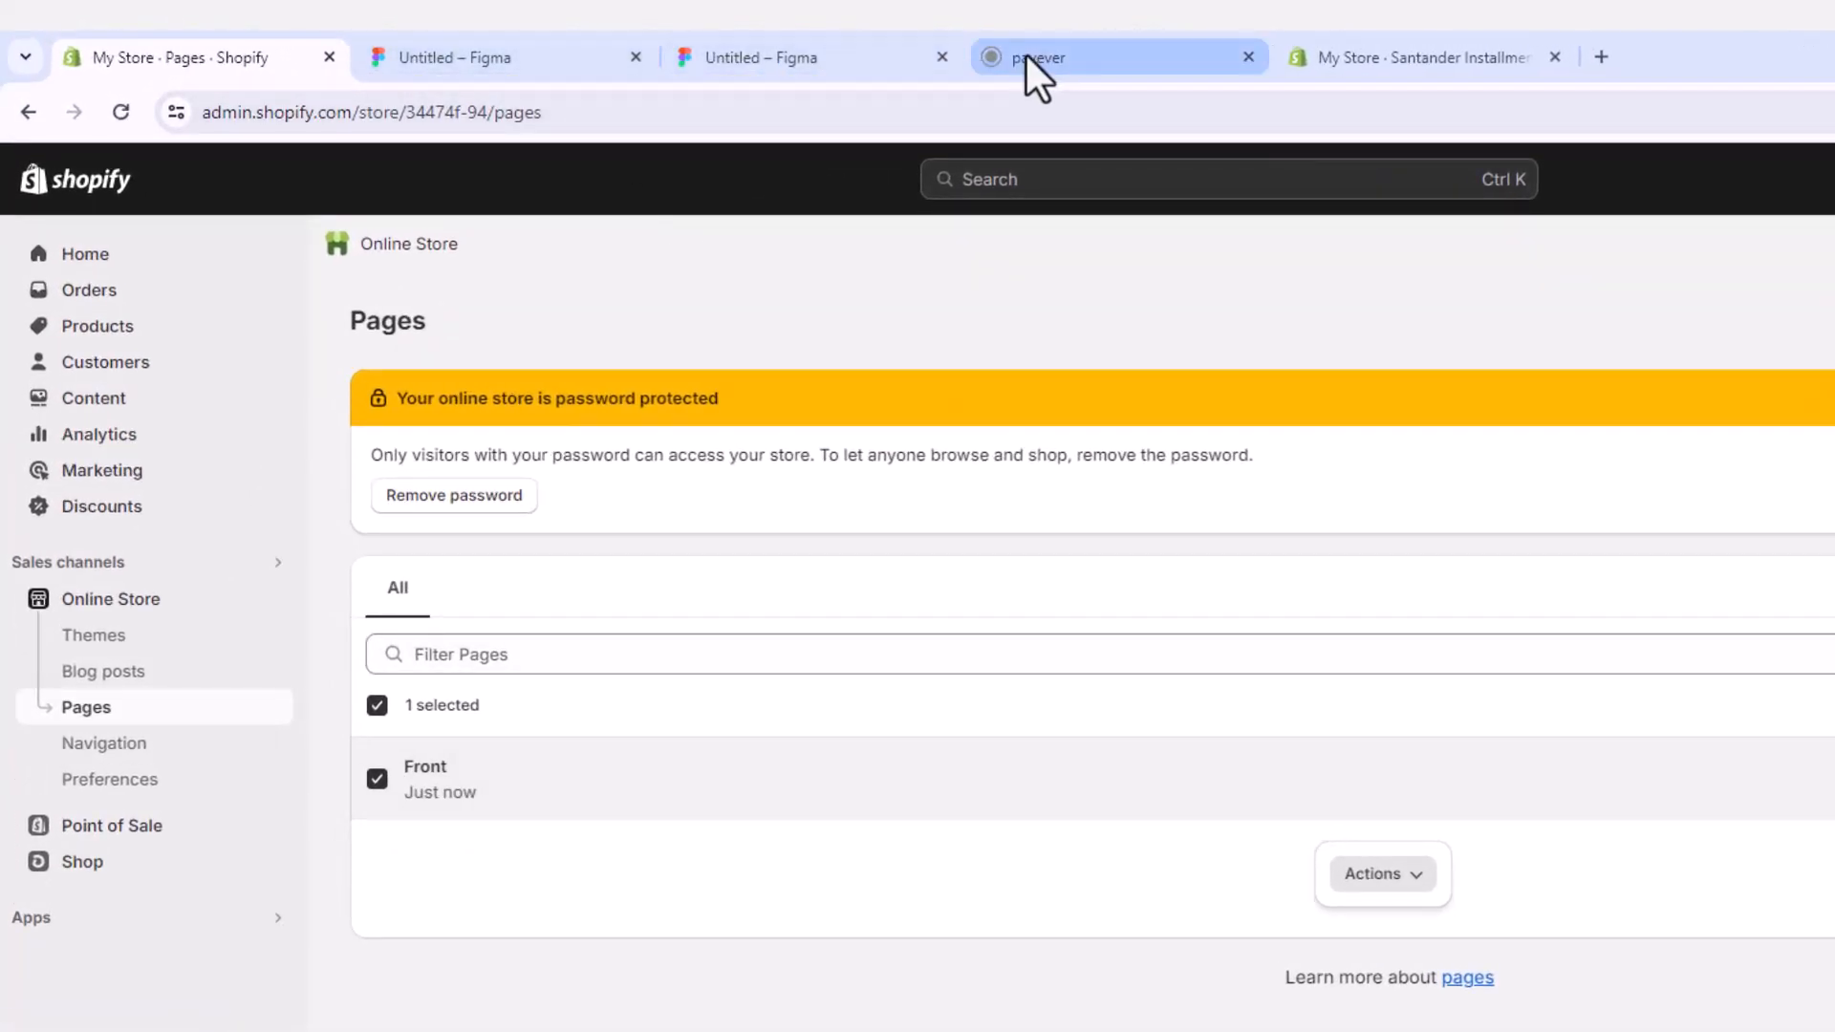
pyautogui.click(1024, 56)
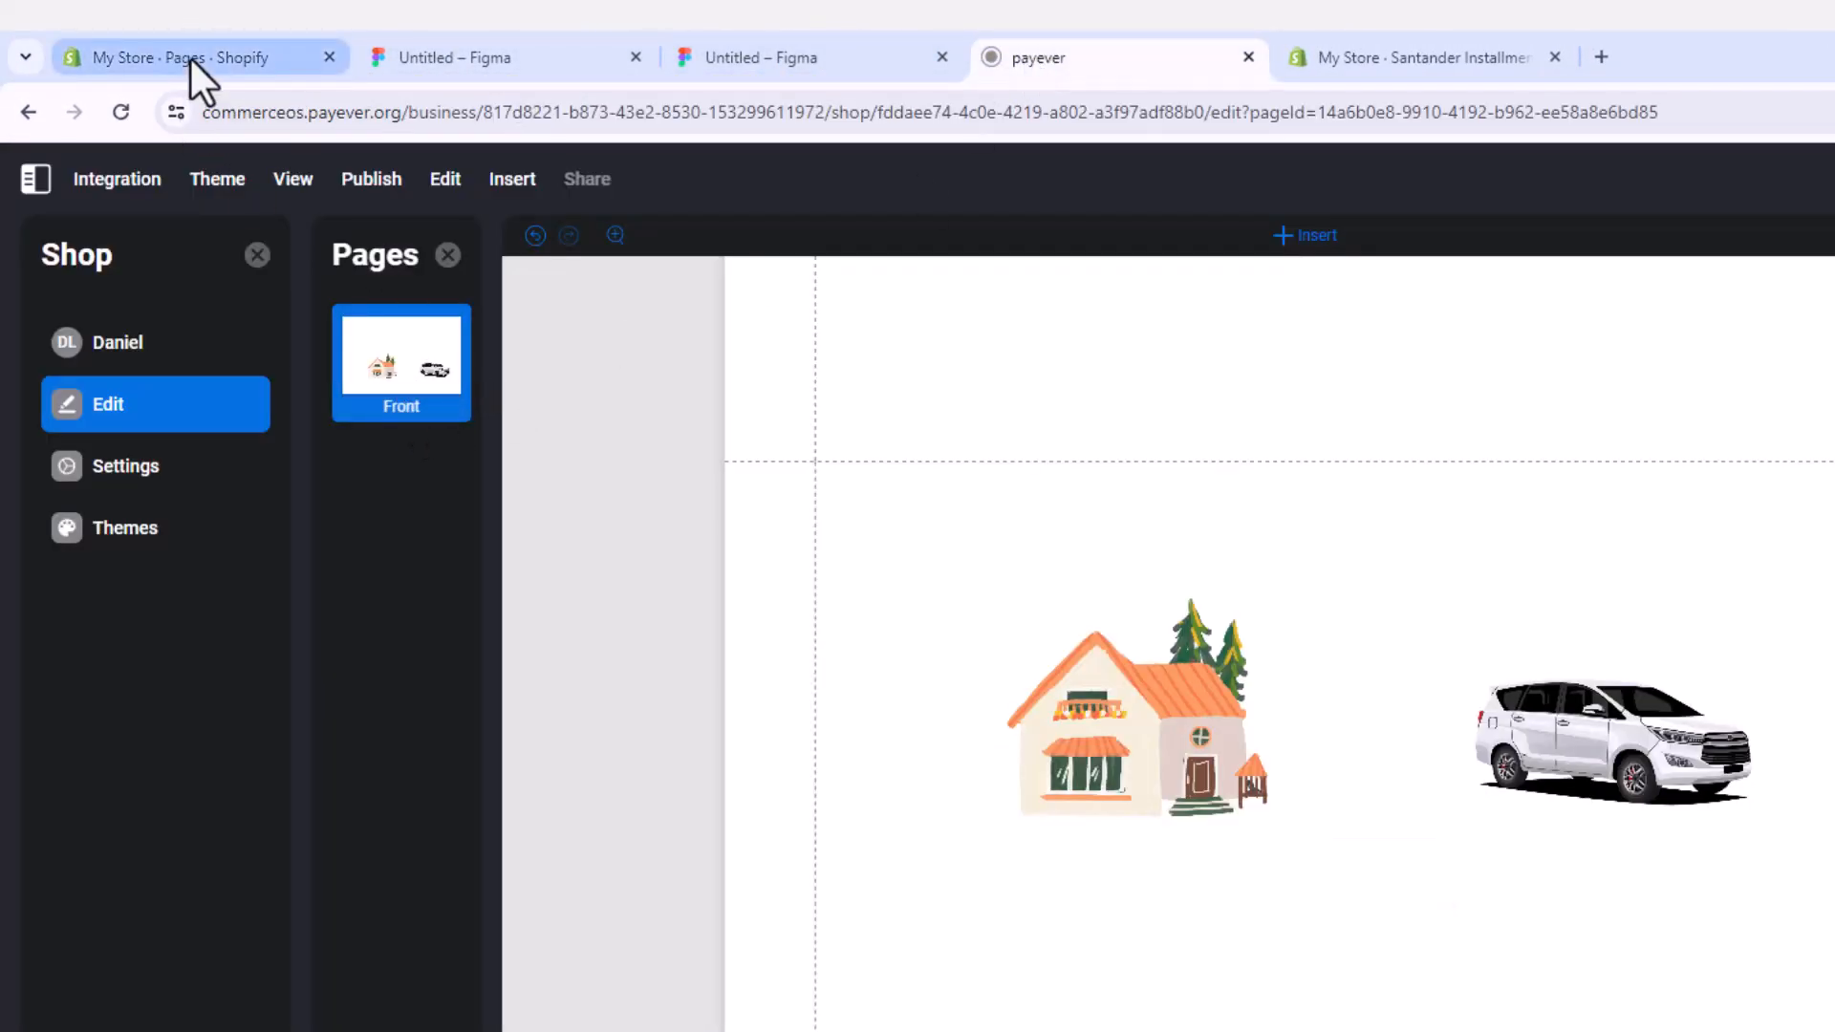
pyautogui.click(189, 55)
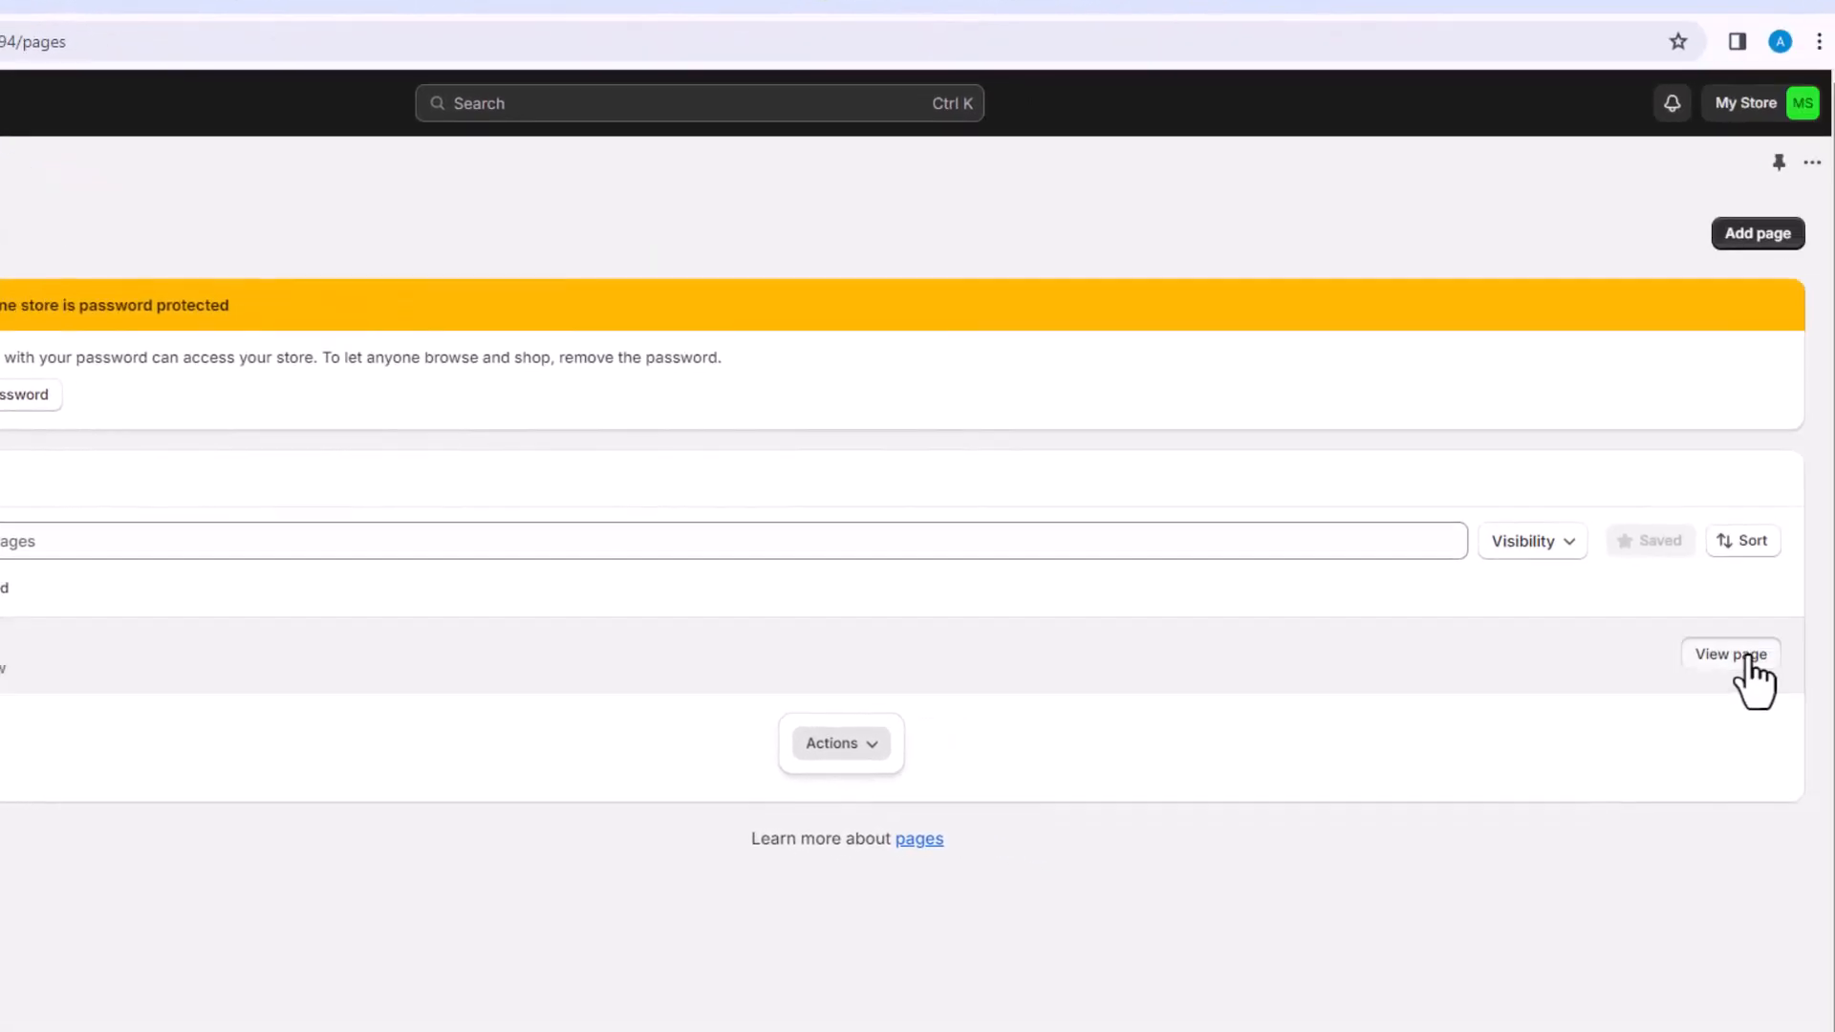
pyautogui.click(1748, 658)
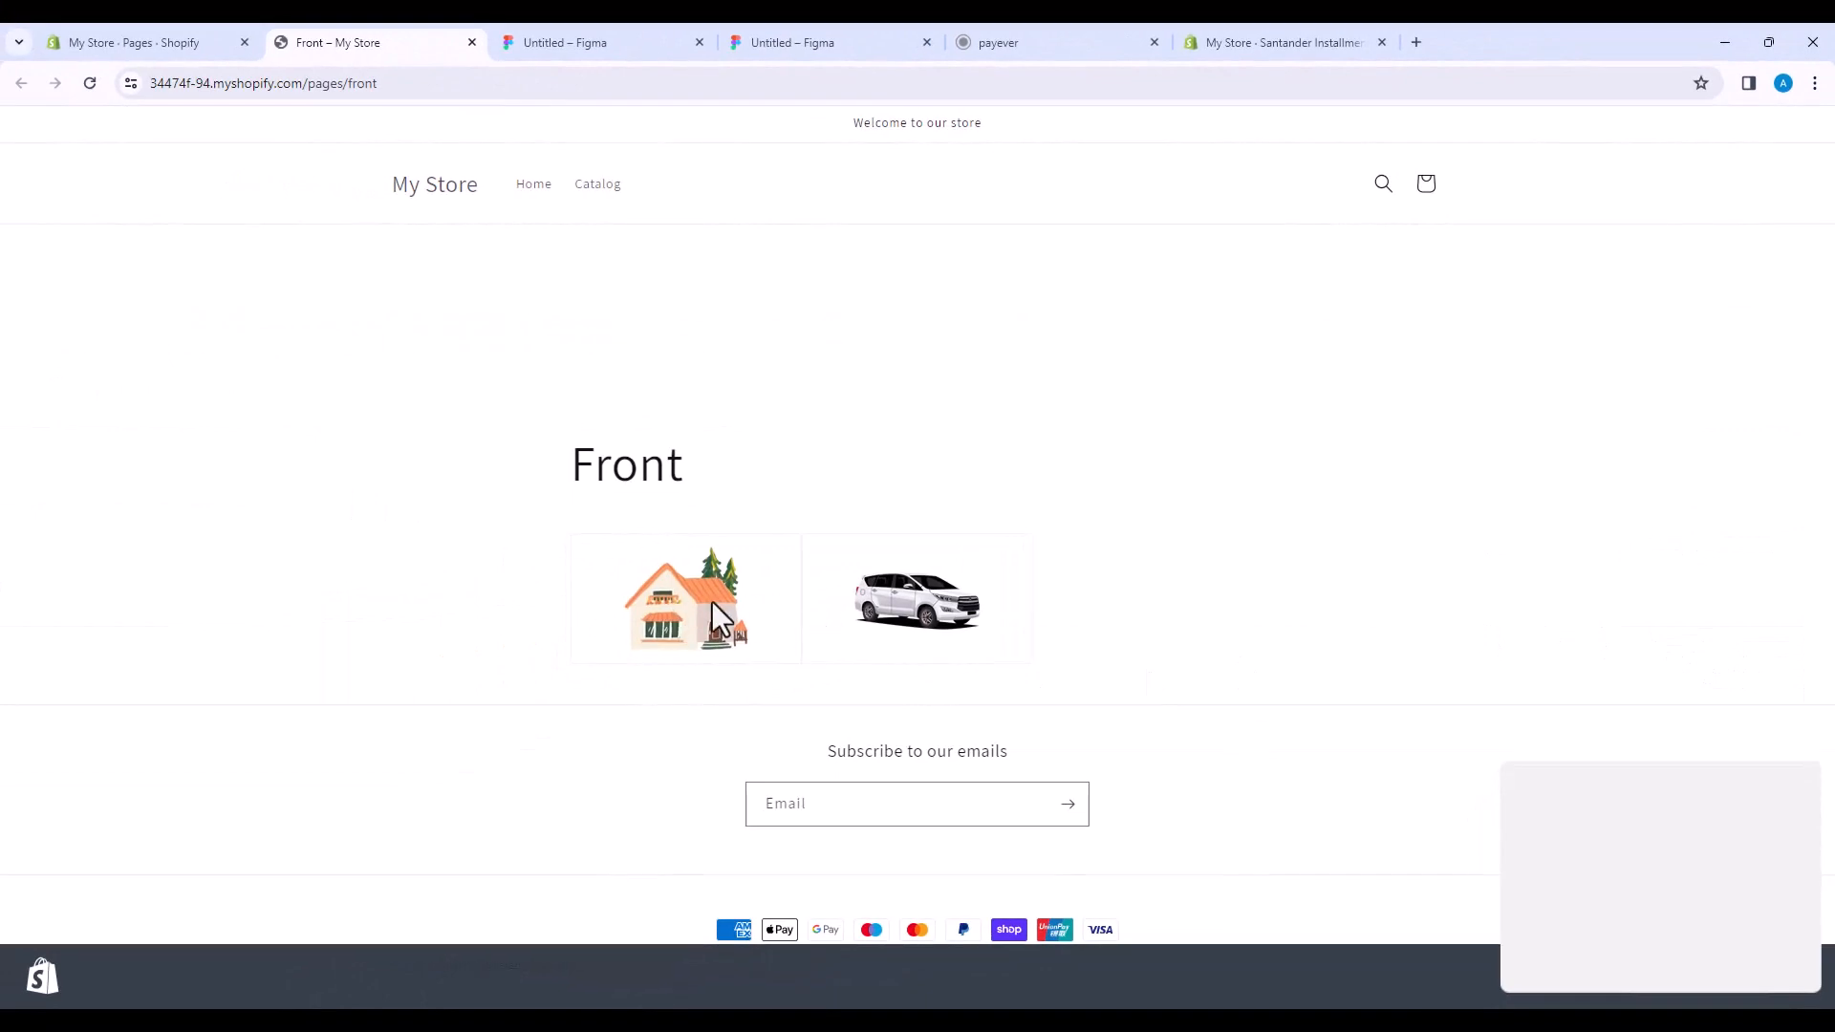